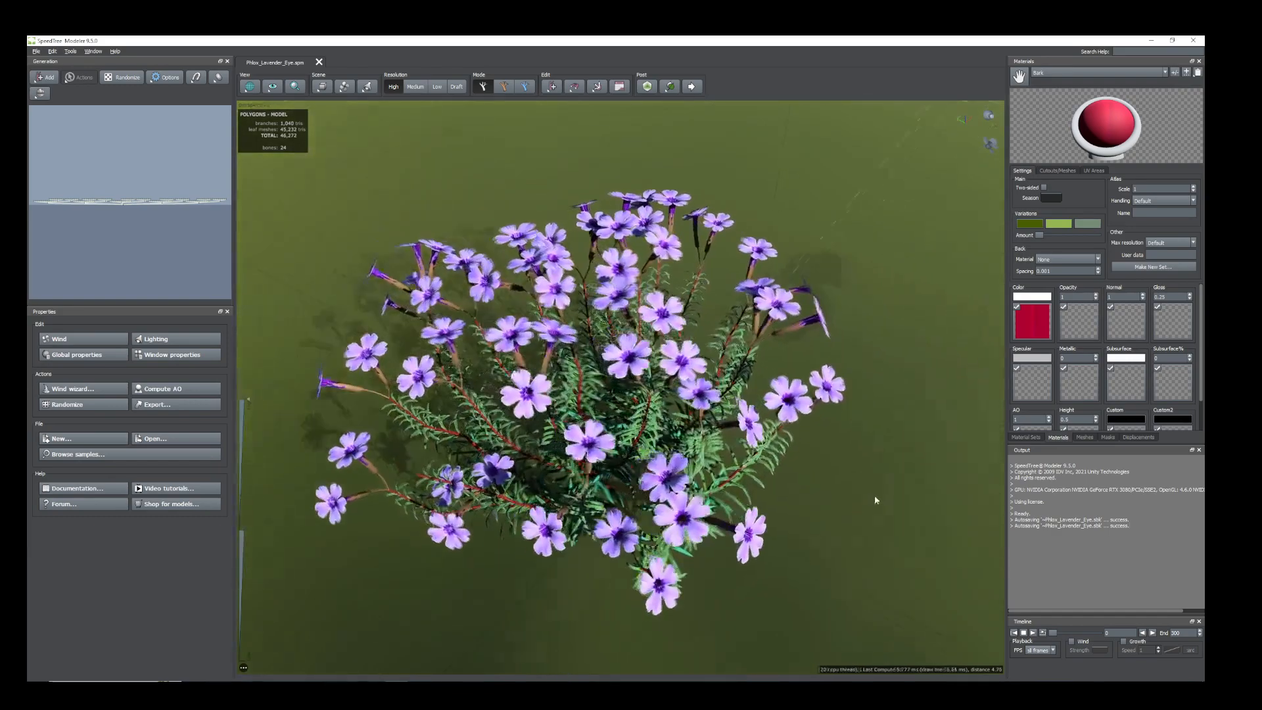
left_click_drag(874, 496, 854, 481)
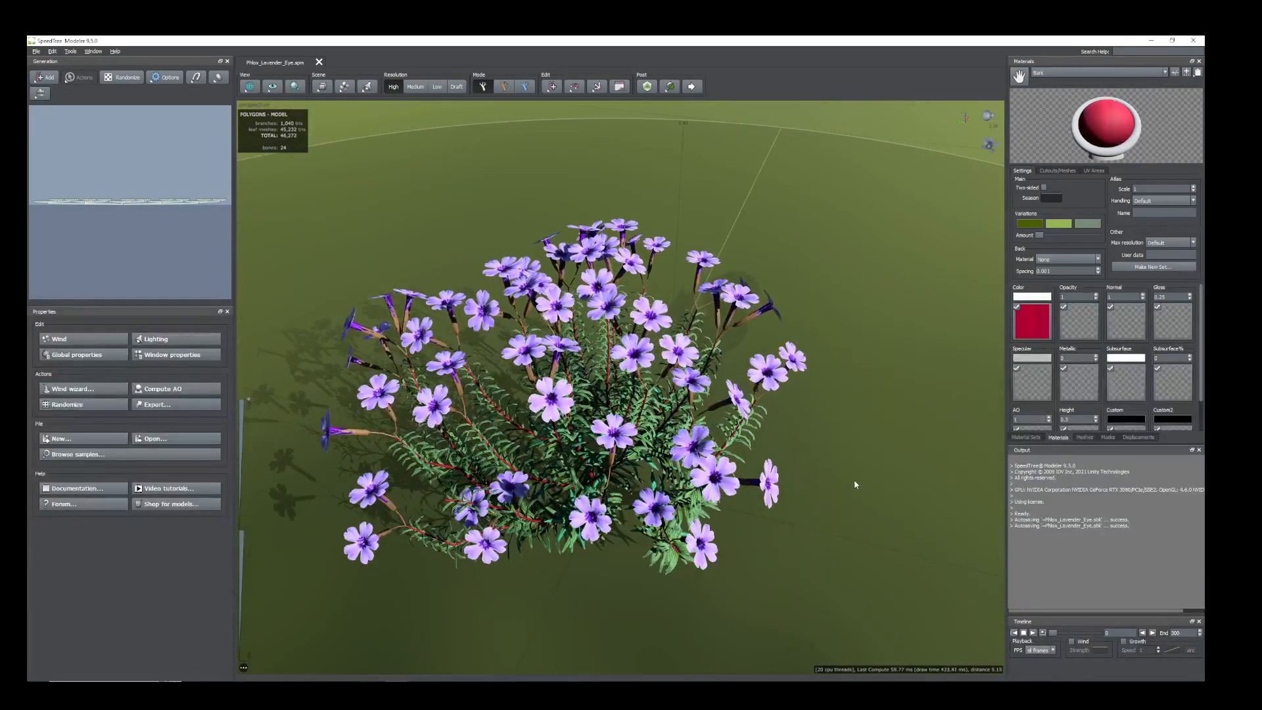
right_click_drag(801, 473, 893, 476)
middle_click_drag(893, 477, 892, 475)
left_click_drag(892, 474, 728, 597)
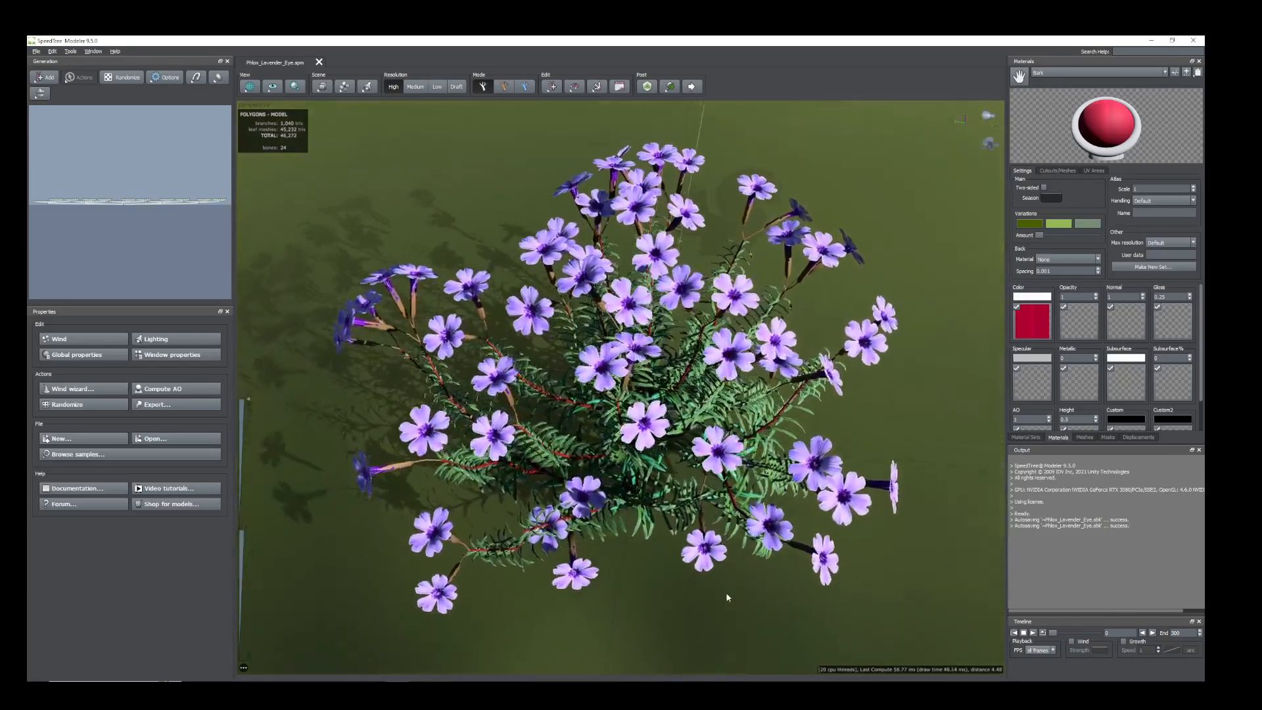
Enlarge the generator graph area in width and height, and select all of the plant's branch, leaf and flower generators.
left_click_drag(234, 263, 445, 287)
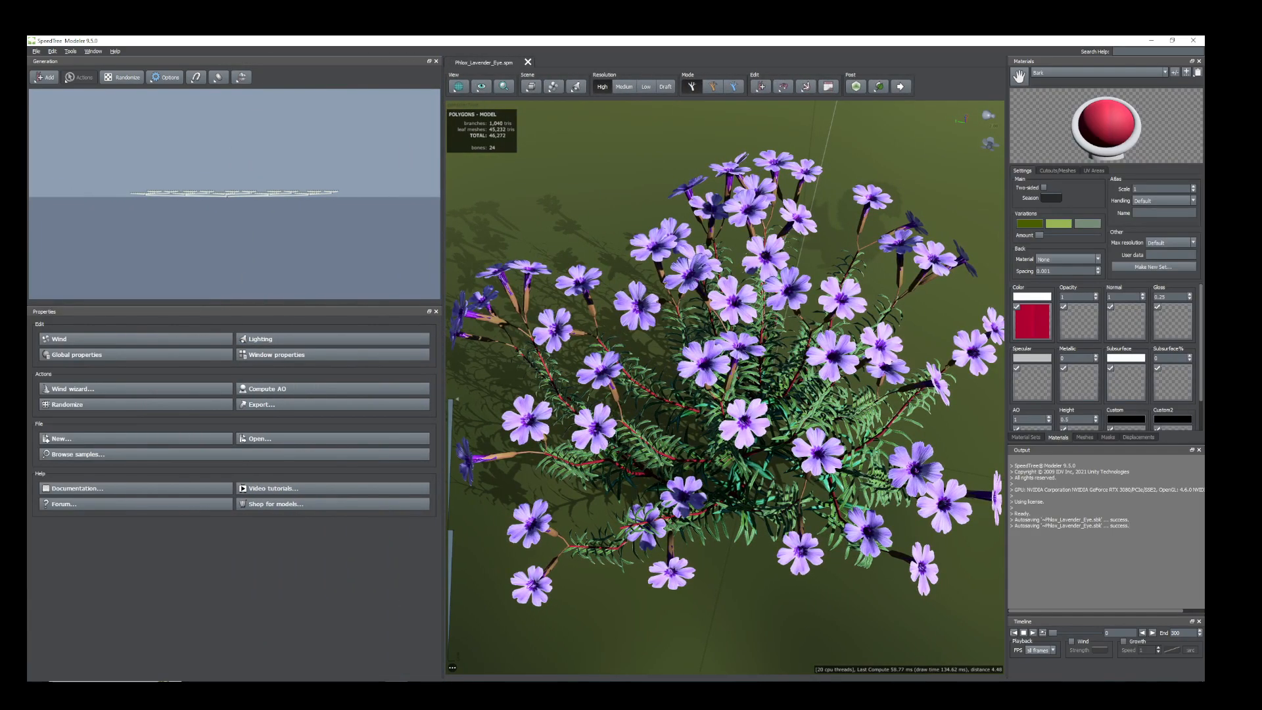
scroll(255, 195, "up", 2)
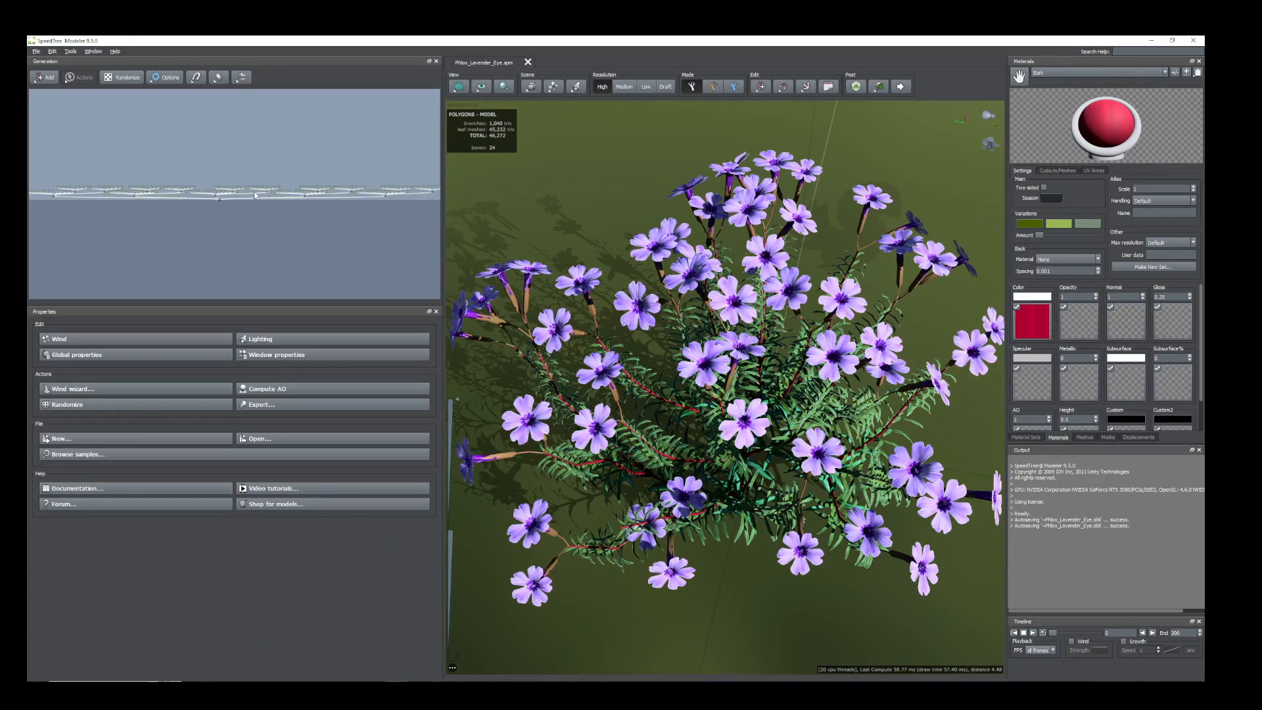
scroll(255, 195, "up", 4)
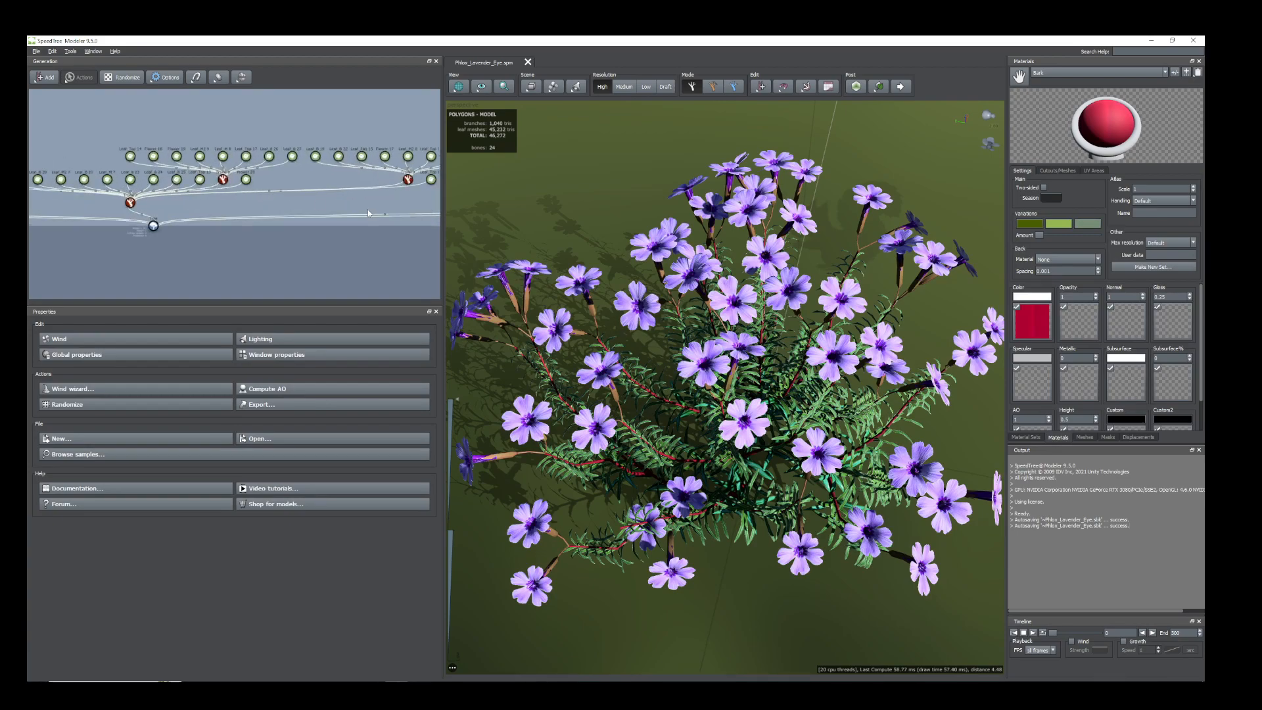
scroll(379, 214, "down", 5)
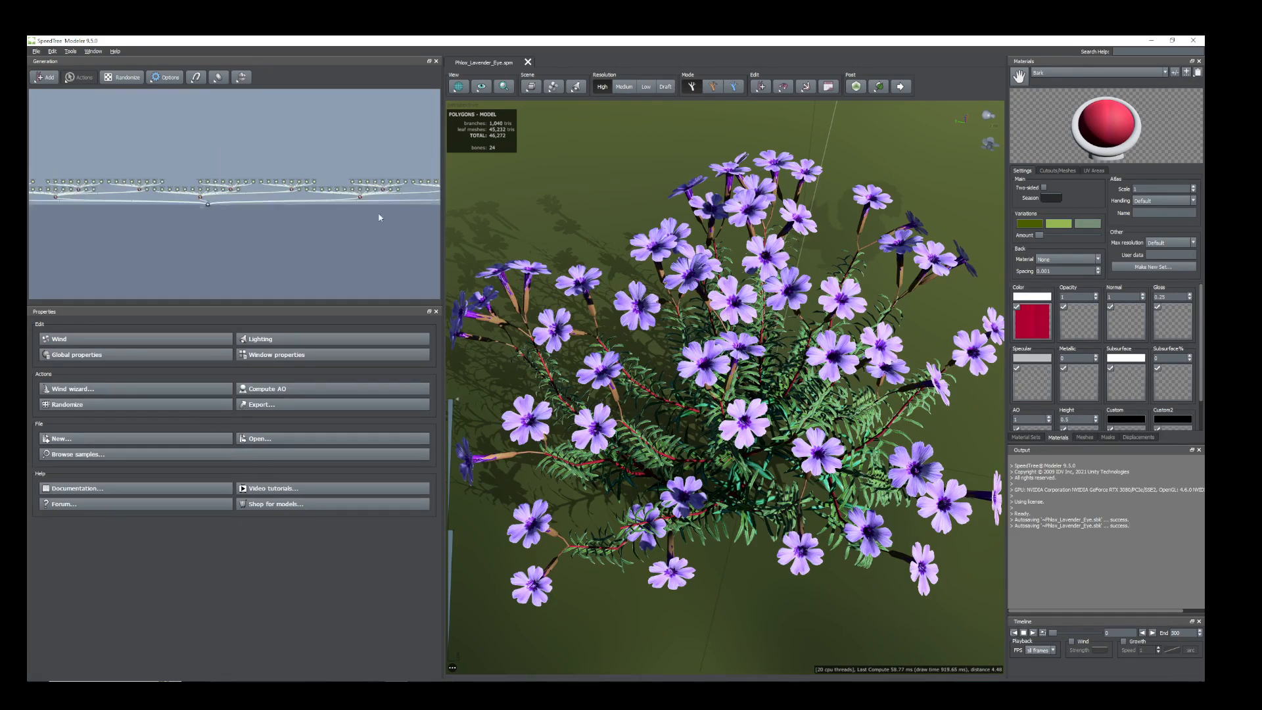
scroll(394, 229, "down", 3)
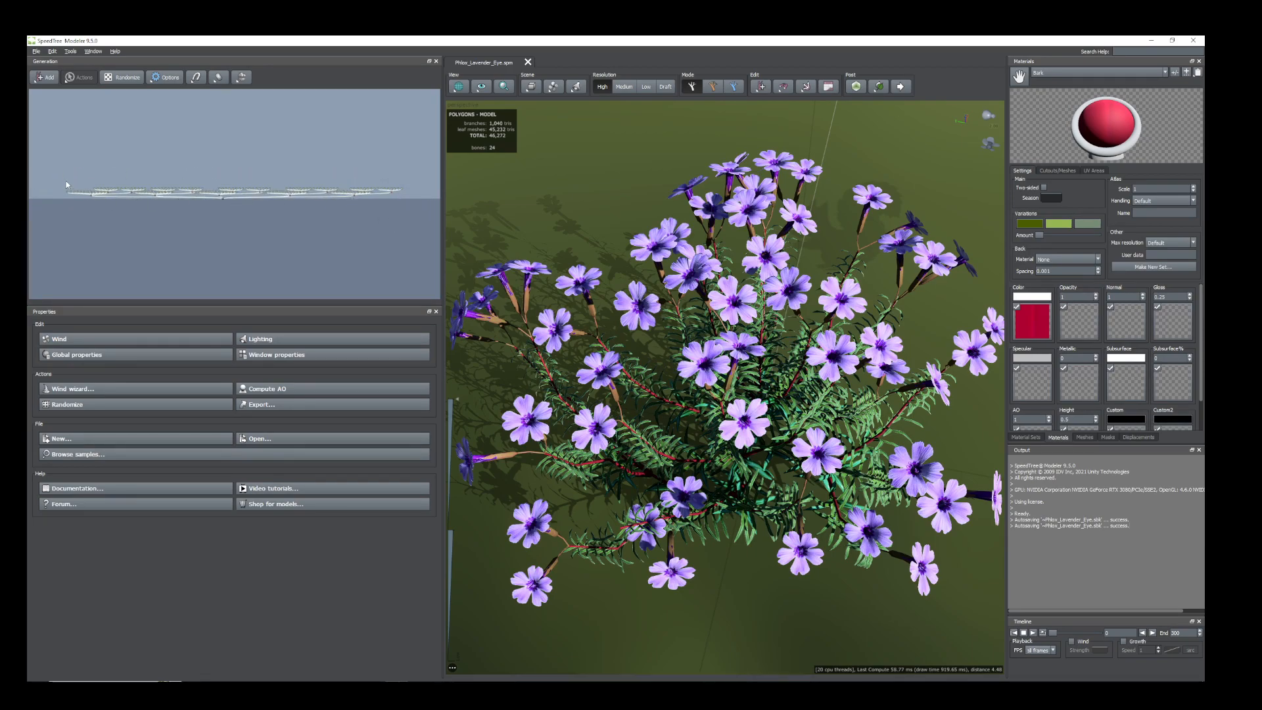
left_click_drag(92, 194, 415, 201)
scroll(201, 196, "up", 5)
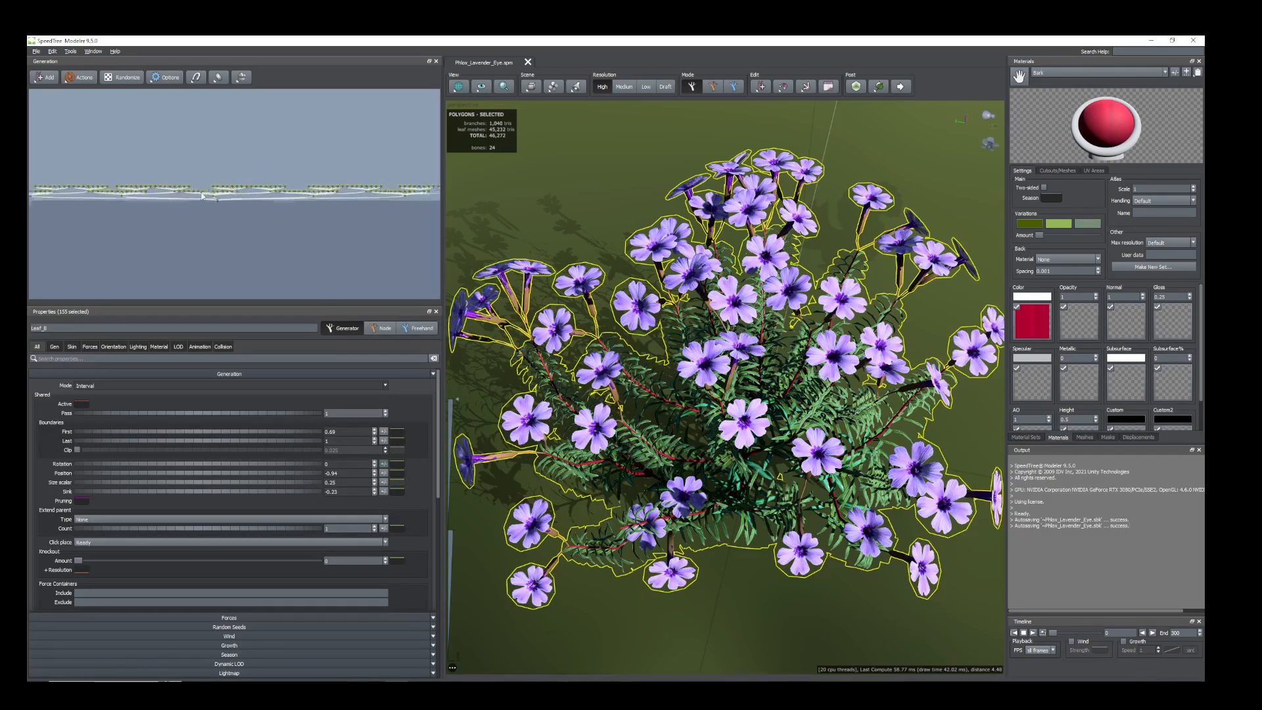
scroll(201, 196, "up", 2)
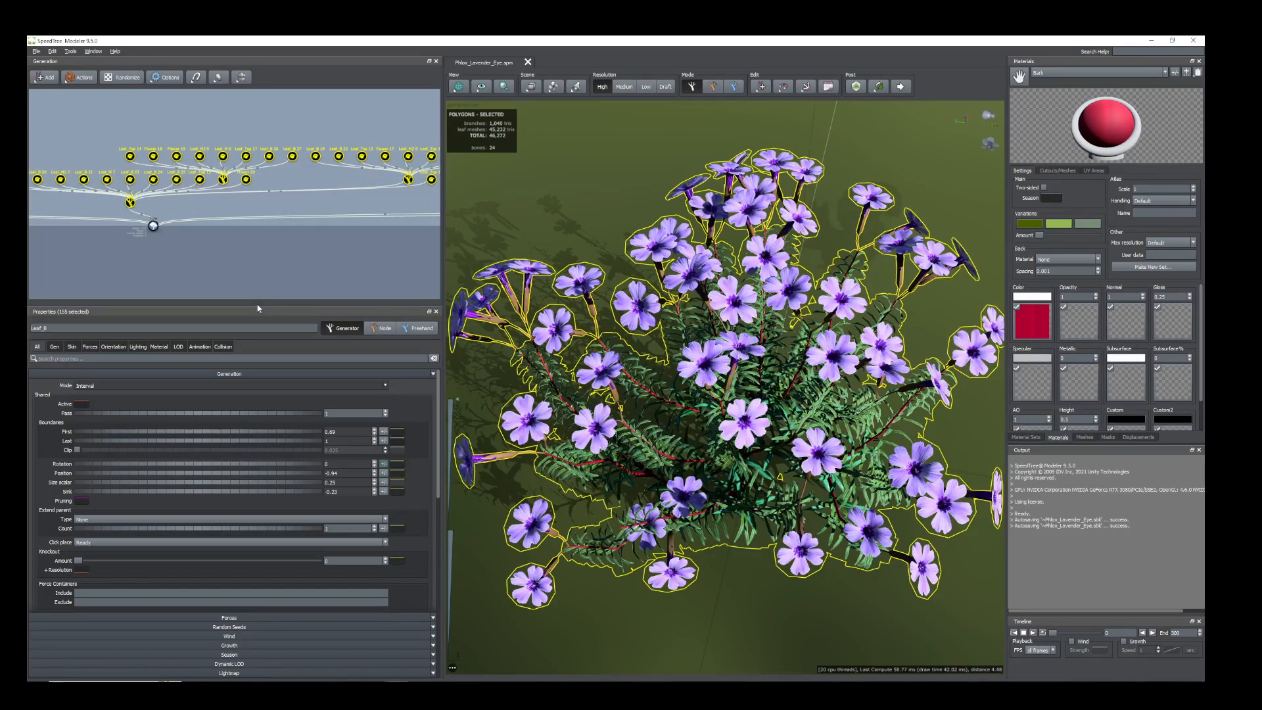
left_click_drag(258, 304, 253, 436)
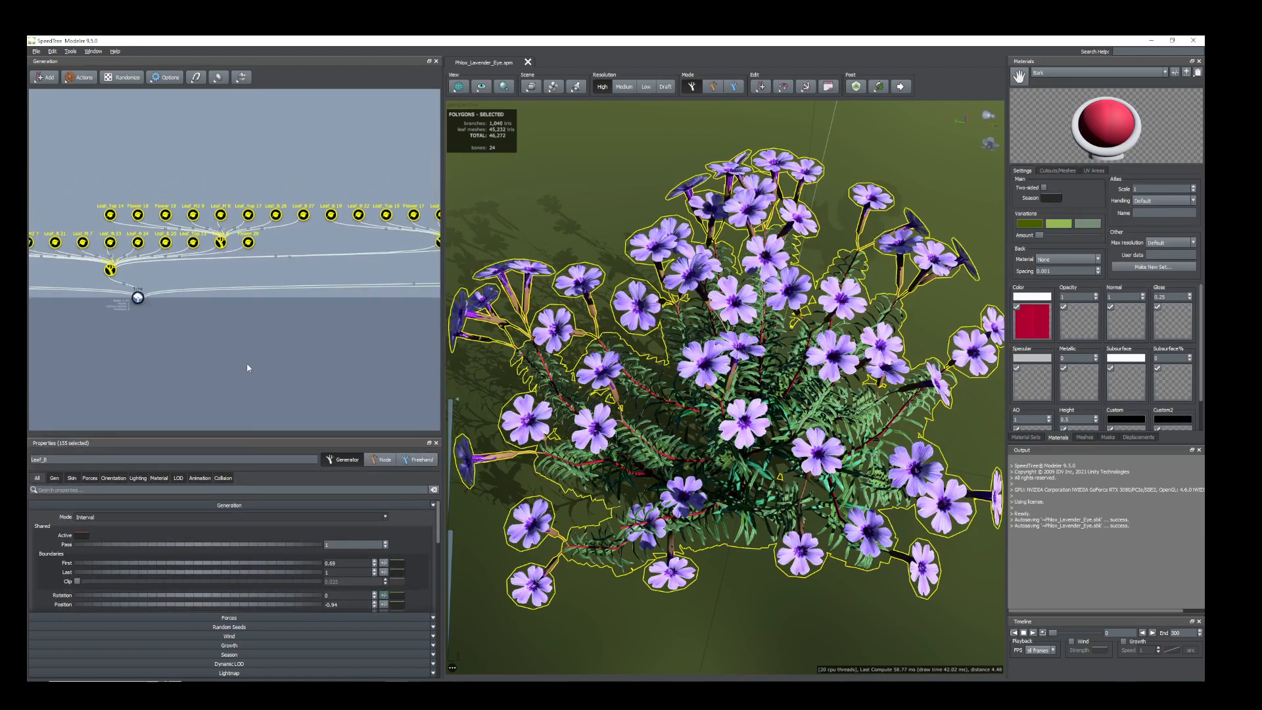
Rearrange the branch generator clusters in the graph so they fan out in an arc above the Tree root node.
scroll(205, 306, "down", 1)
scroll(176, 291, "down", 2)
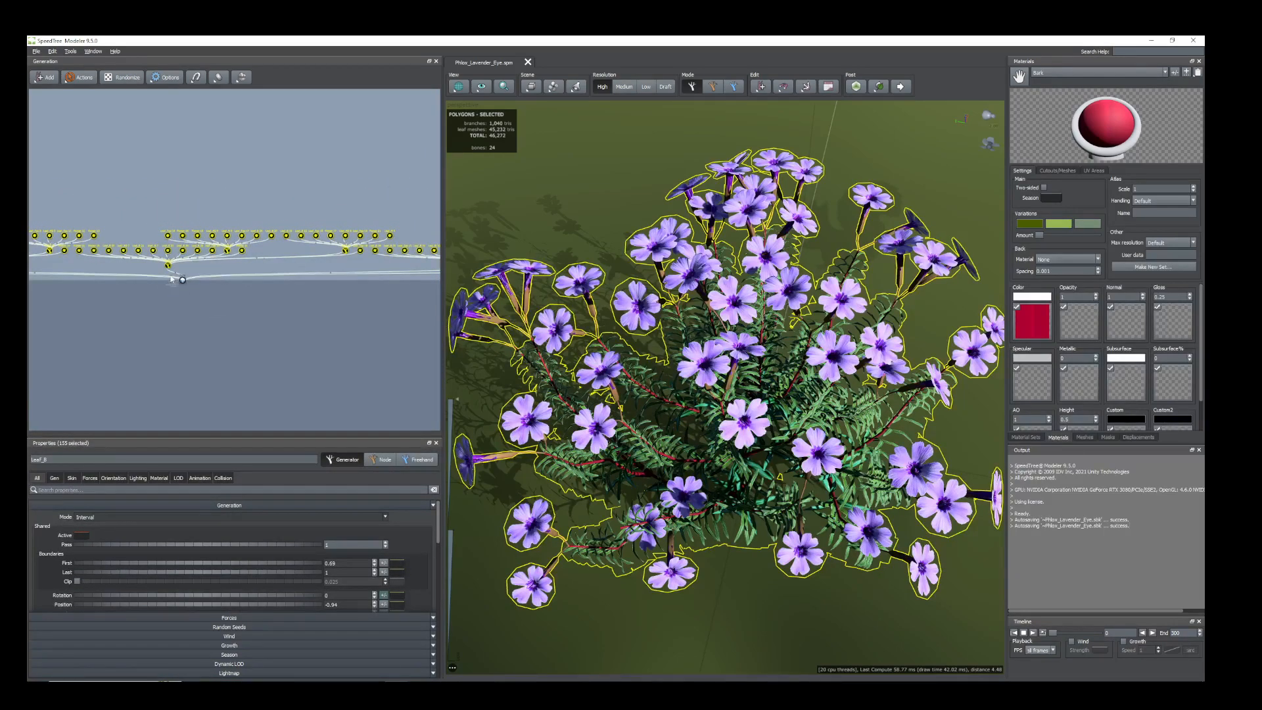
left_click_drag(178, 269, 196, 83)
scroll(258, 255, "down", 3)
middle_click_drag(366, 307, 208, 376)
left_click_drag(83, 332, 211, 125)
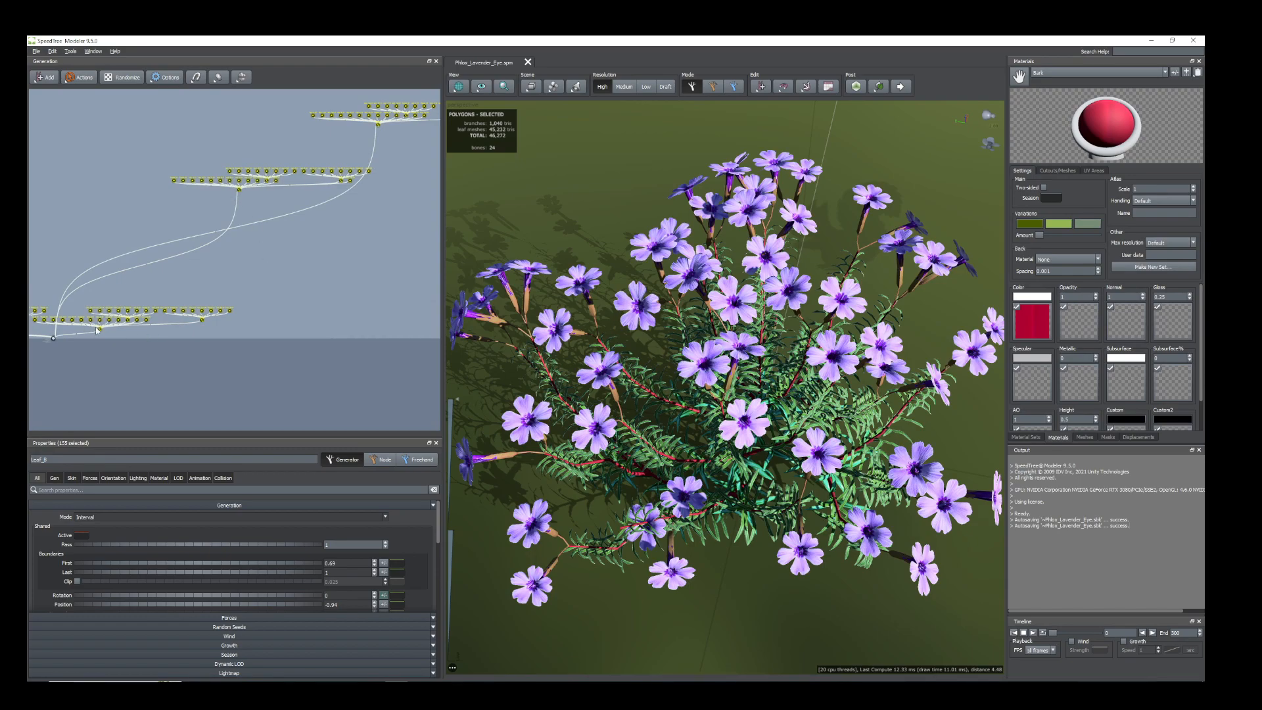
left_click_drag(97, 329, 312, 91)
middle_click_drag(267, 295, 395, 317)
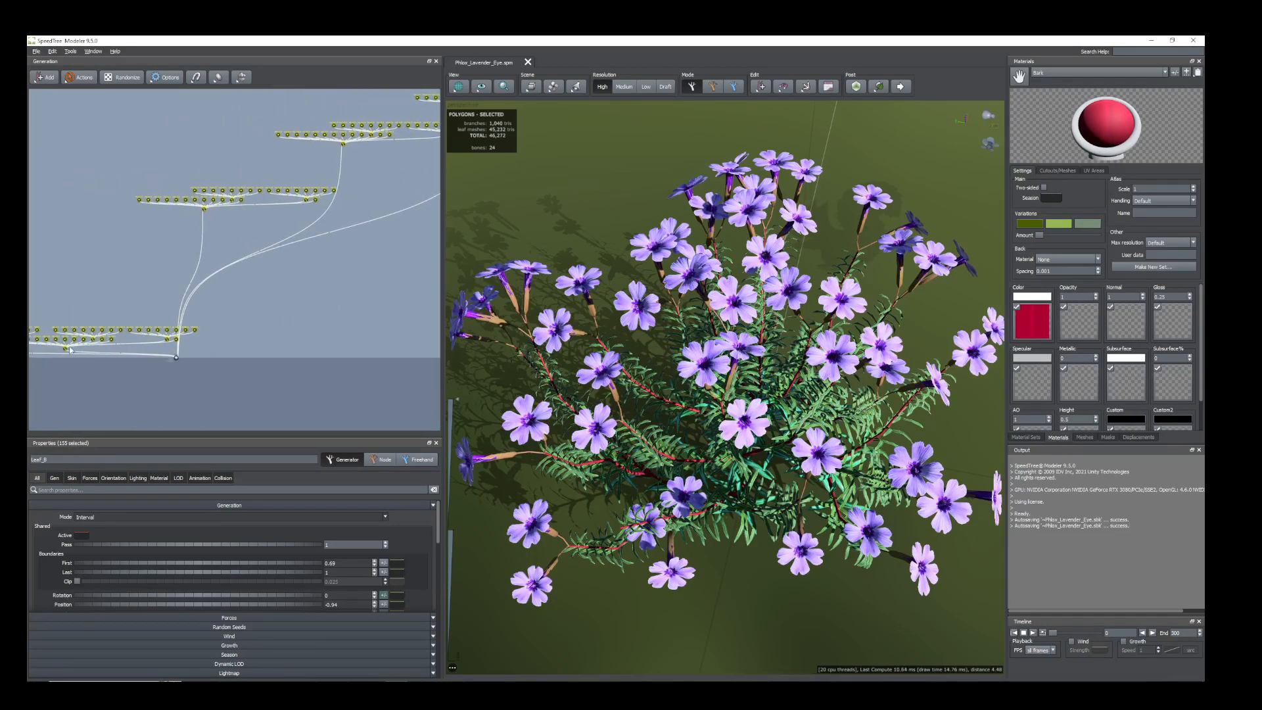
left_click_drag(65, 349, 414, 181)
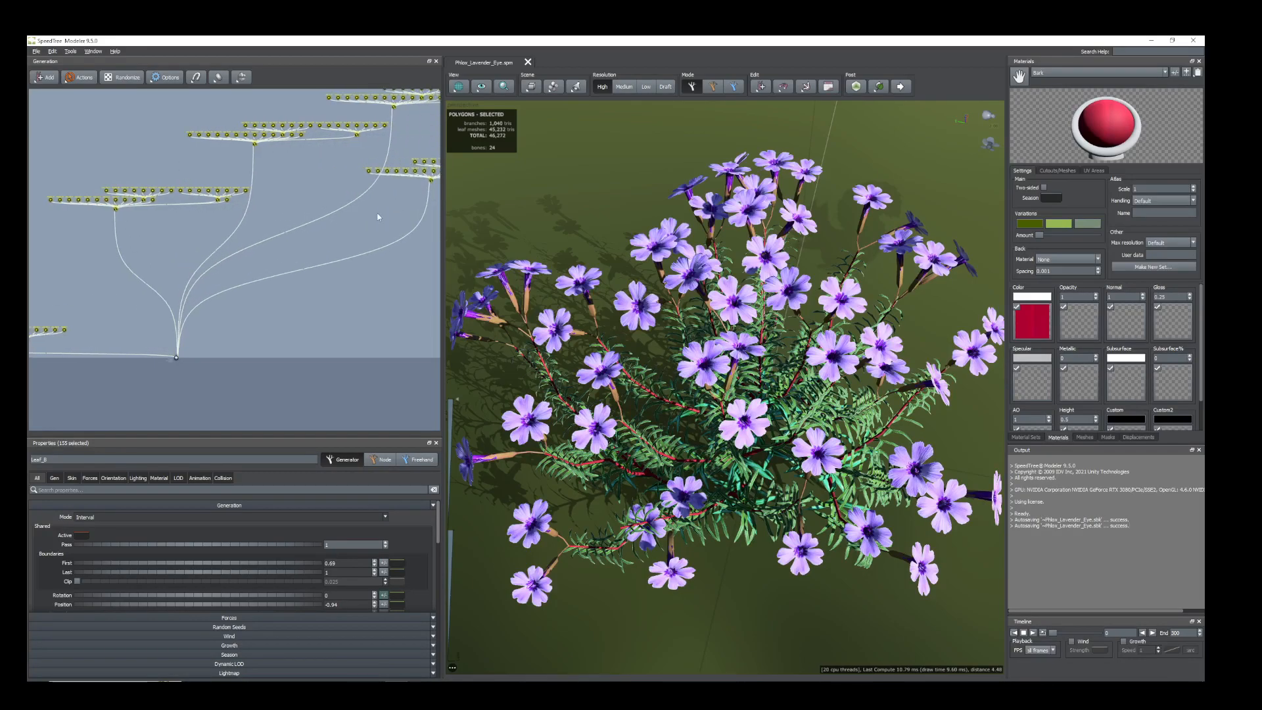
middle_click_drag(140, 347, 216, 357)
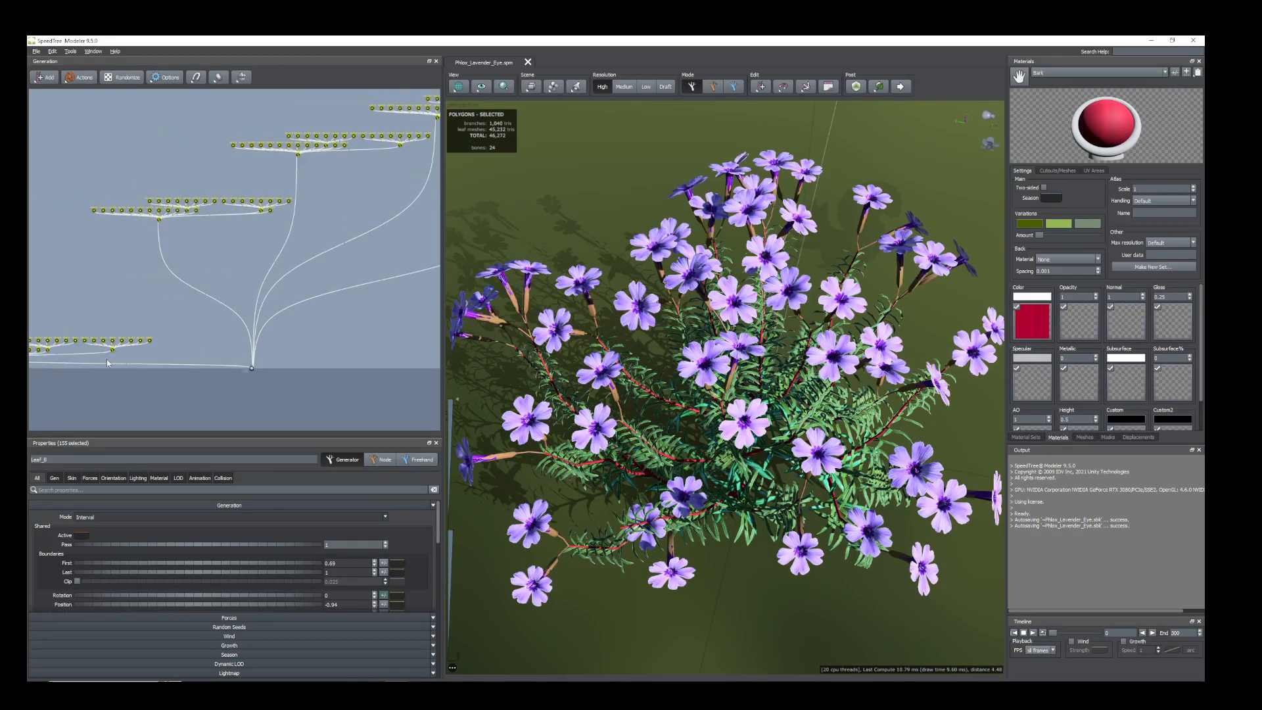
middle_click_drag(107, 362, 186, 345)
left_click_drag(111, 342, 108, 98)
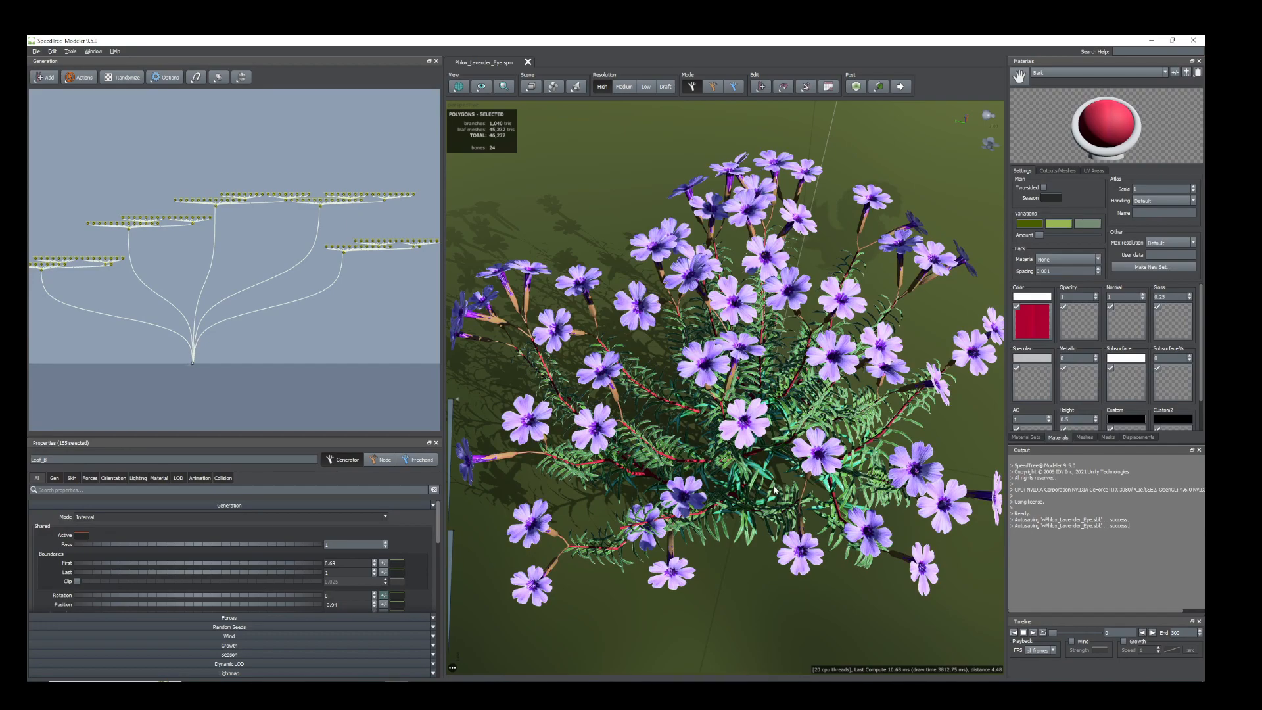
Hide the selected branch, leaf and flower generators to leave the scene empty.
key("h")
scroll(737, 462, "up", 3)
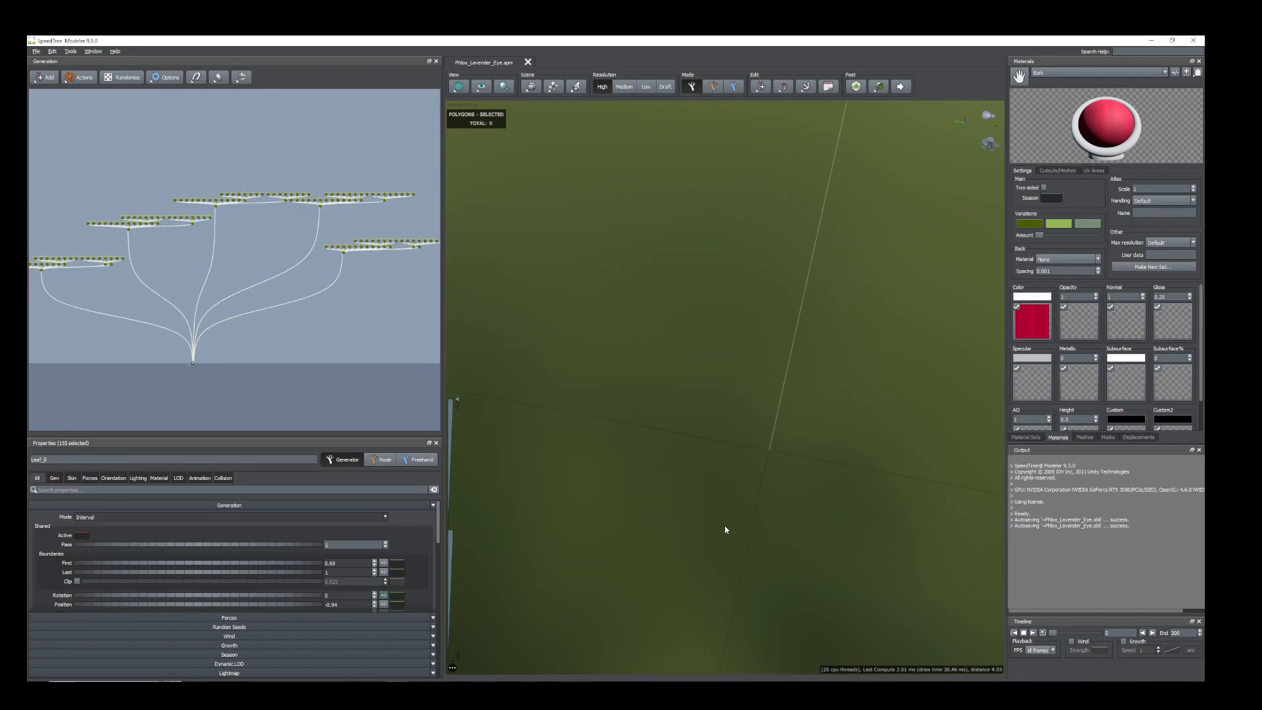
left_click_drag(728, 537, 822, 467)
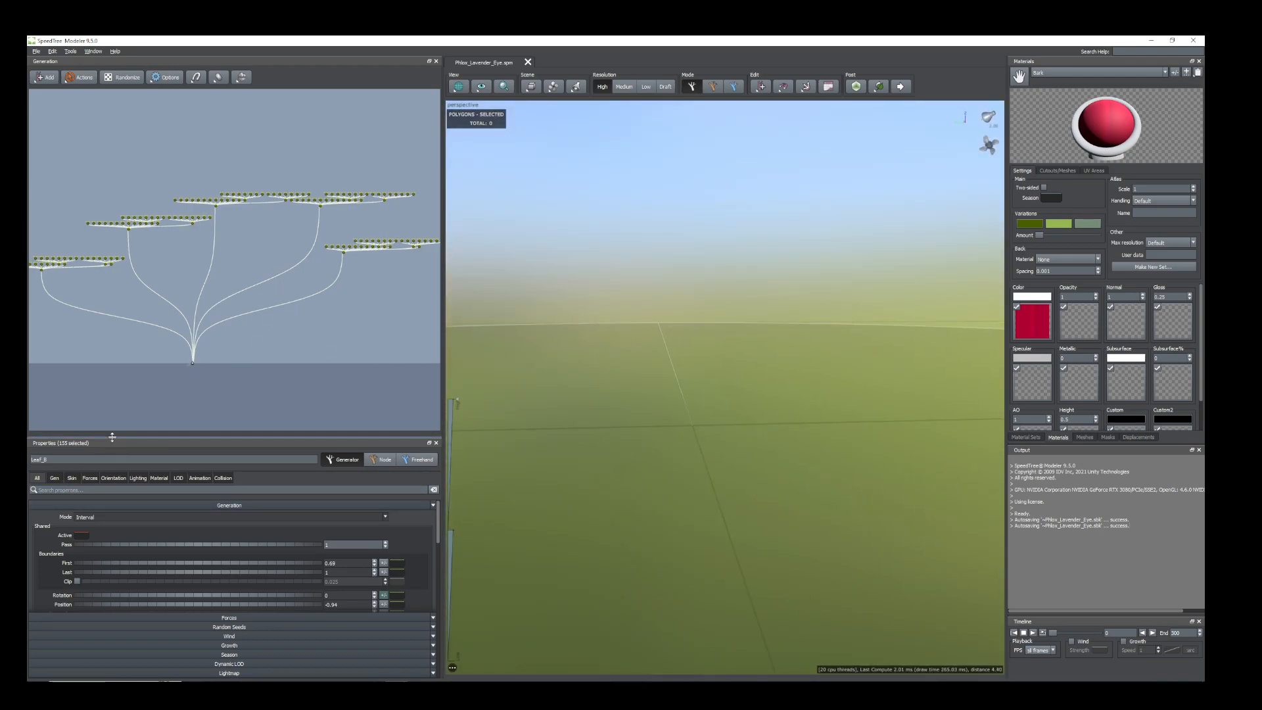
Add a Tube trunk generator to the Tree root node.
left_click_drag(112, 437, 112, 415)
scroll(156, 369, "up", 5)
middle_click_drag(265, 354, 347, 266)
scroll(247, 276, "up", 2)
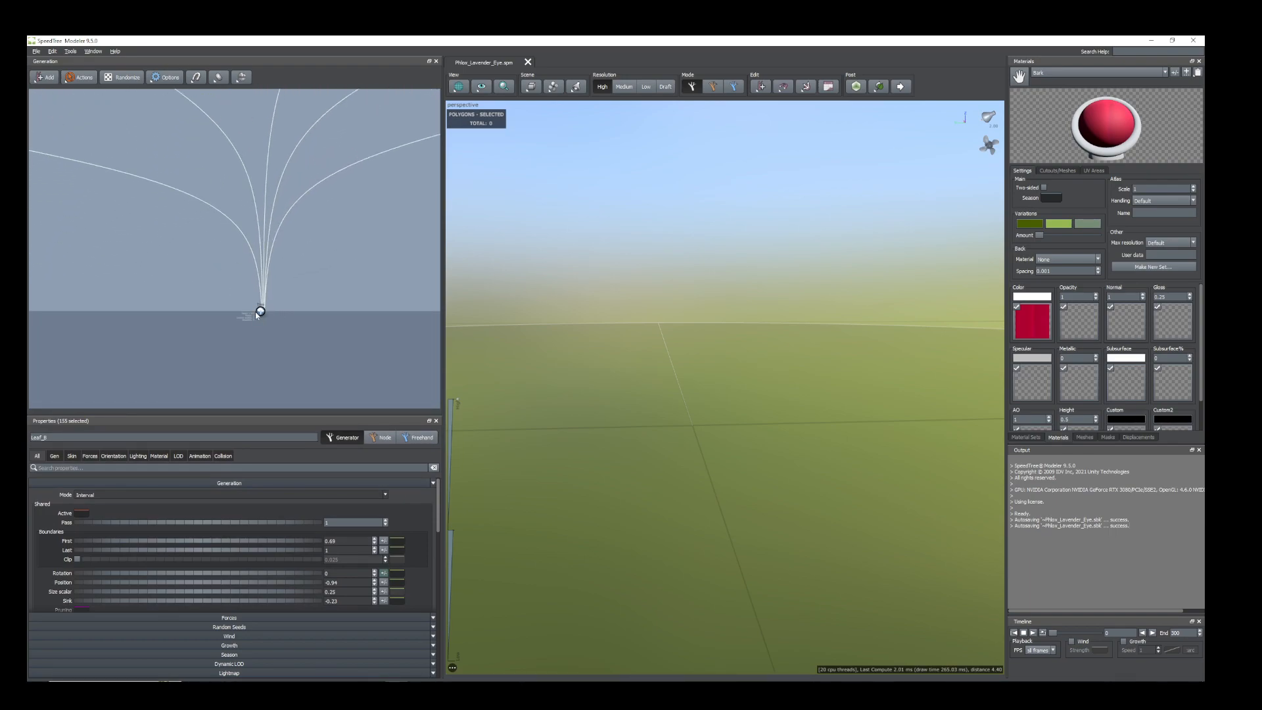
right_click(261, 313)
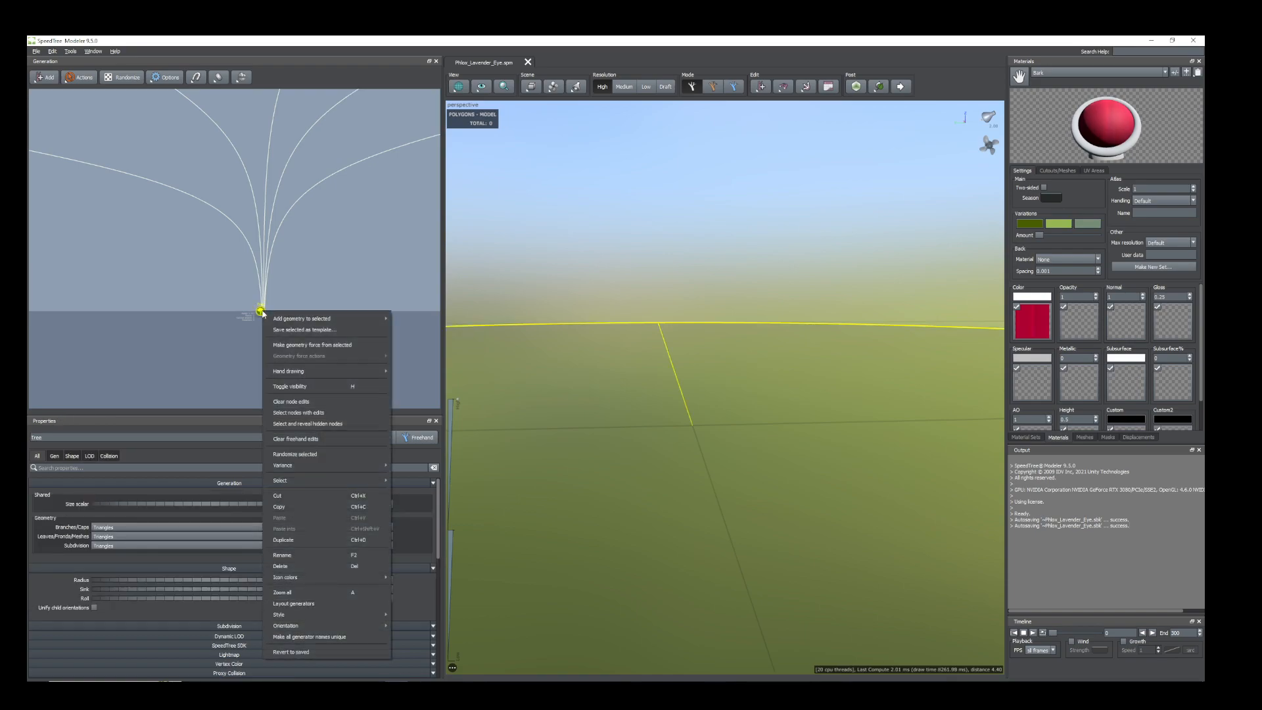
mouse_move(334, 320)
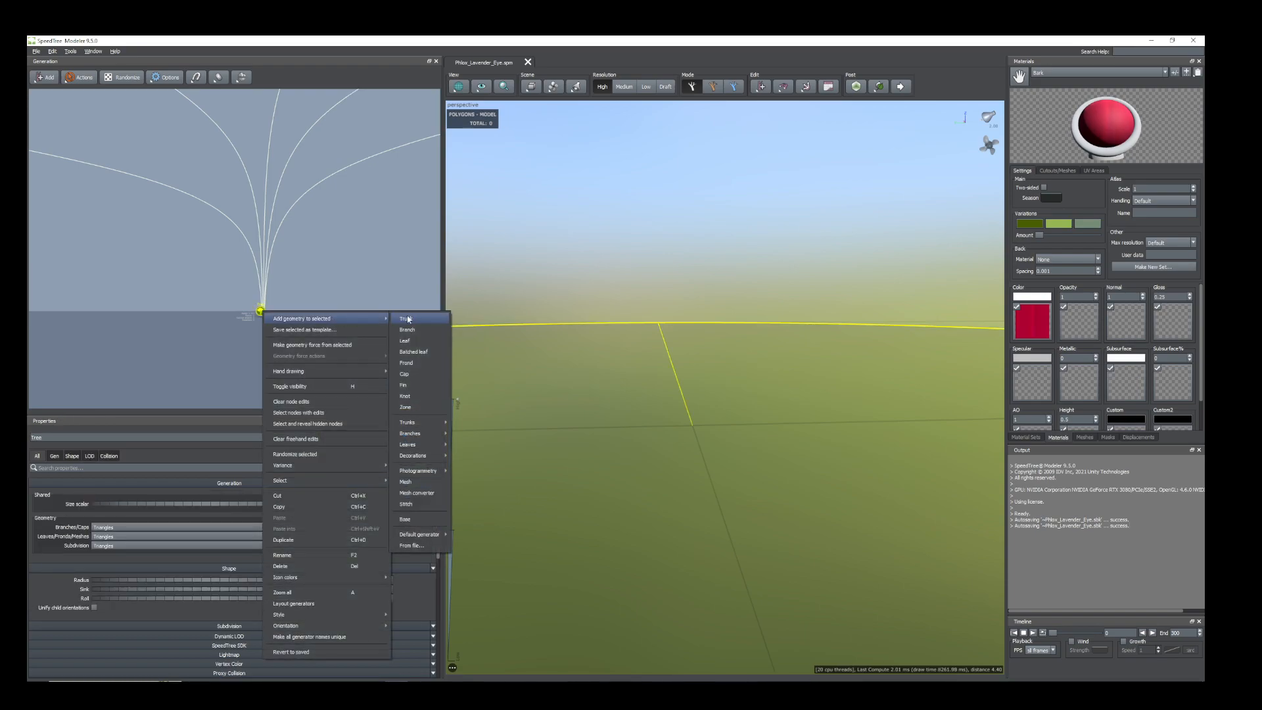
mouse_move(440, 422)
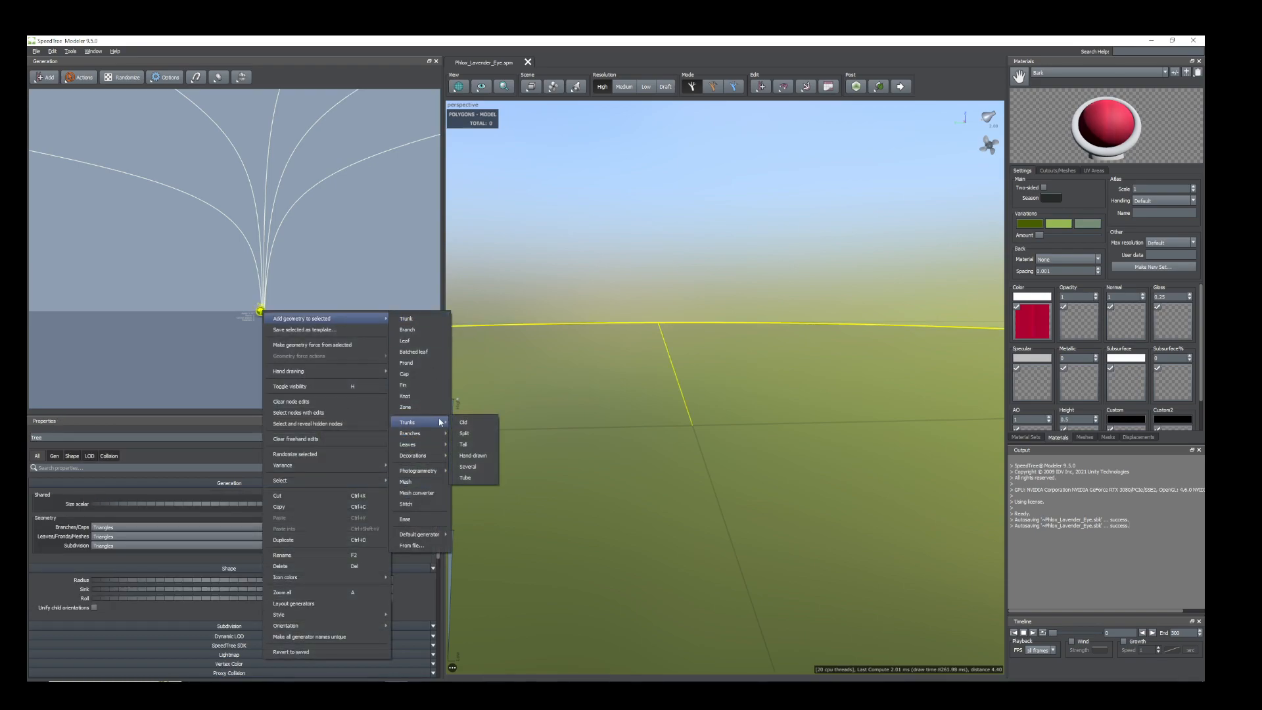
left_click(464, 480)
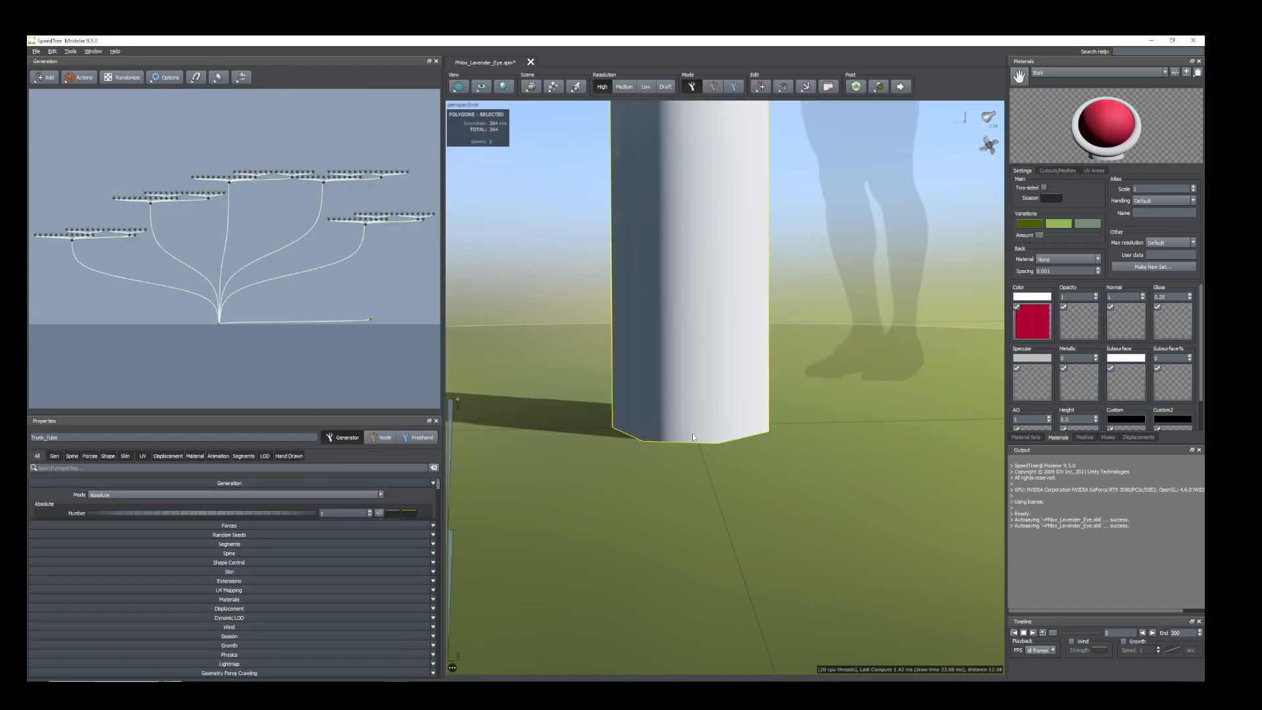
Set the tube trunk's absolute spine length to 1.25.
scroll(692, 433, "down", 5)
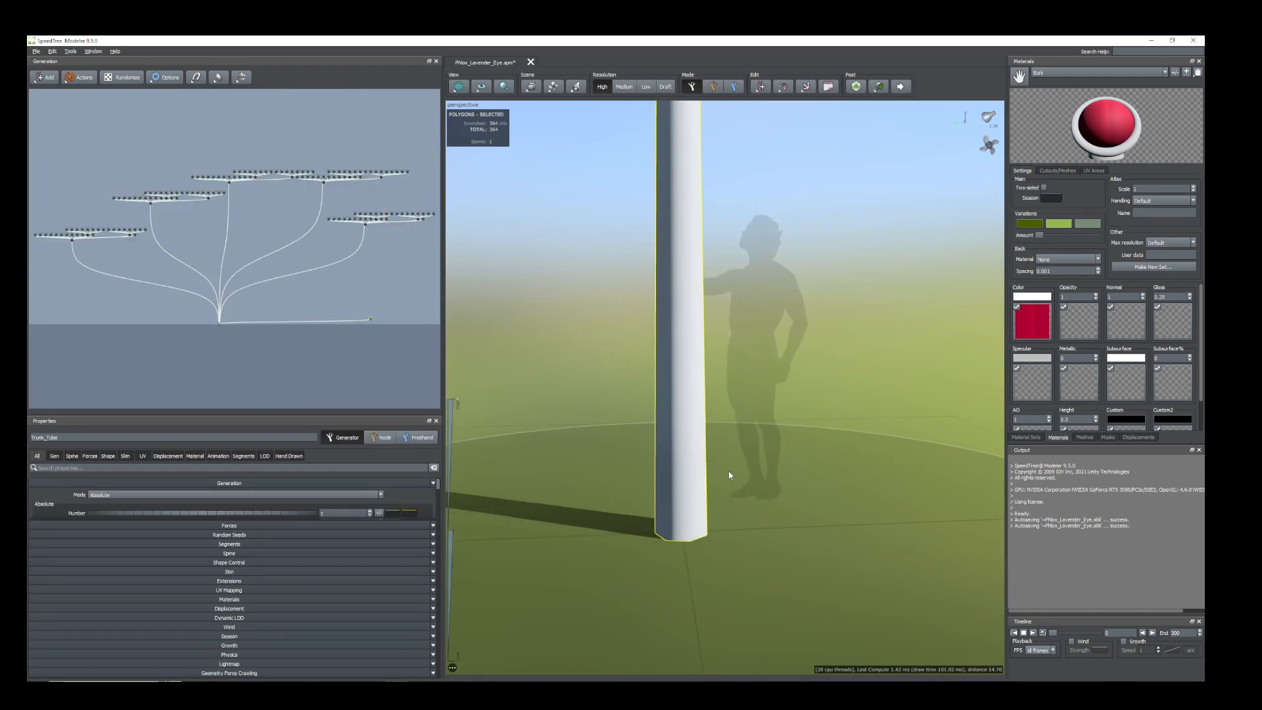
scroll(706, 406, "down", 4)
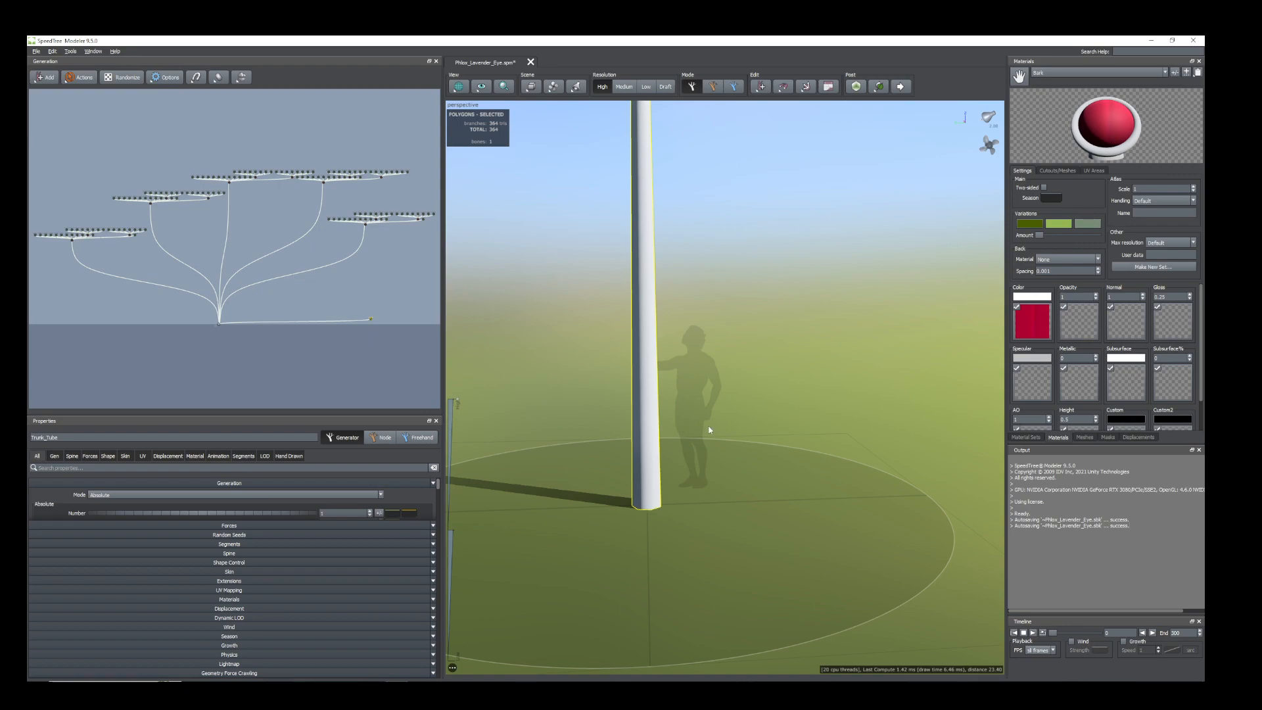
left_click_drag(710, 431, 688, 426)
middle_click_drag(688, 427, 724, 450)
left_click_drag(723, 451, 517, 516)
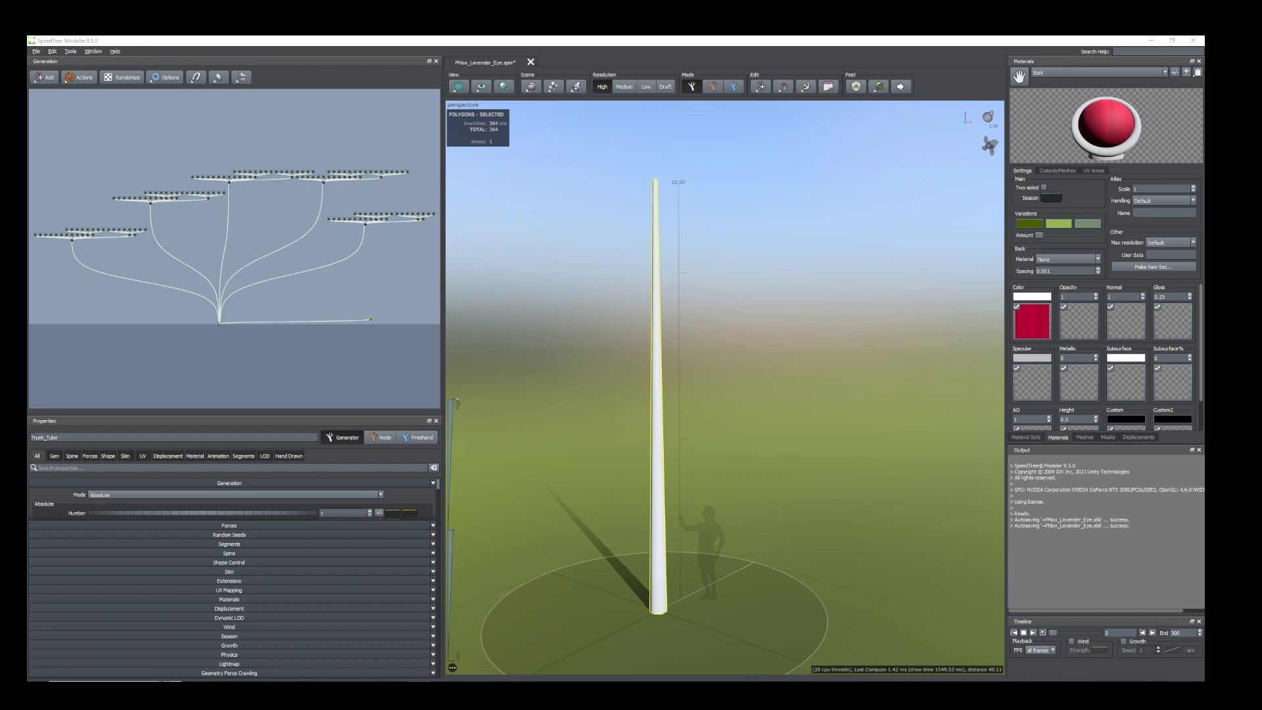
left_click(71, 457)
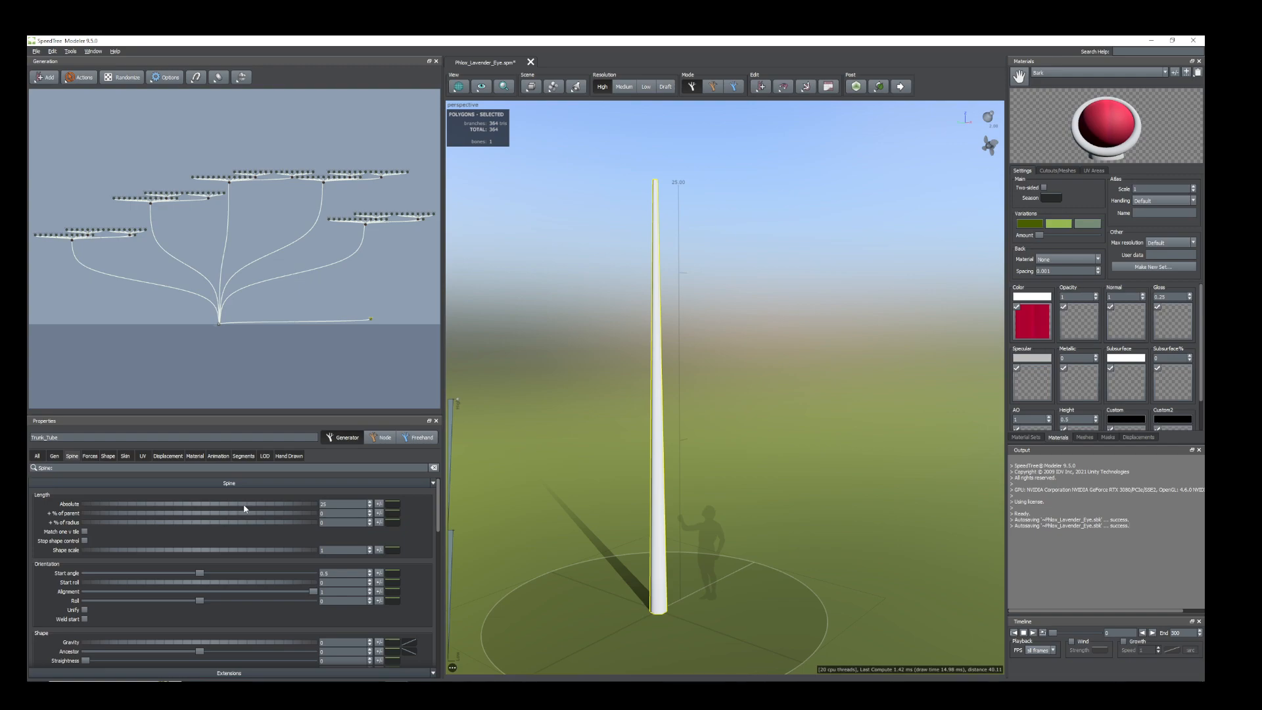
left_click(327, 504)
type("1.25")
key("Return")
Reduce the tube trunk's absolute skin radius to 0.1.
scroll(677, 629, "down", 5)
scroll(676, 629, "up", 7)
middle_click_drag(711, 524, 729, 469)
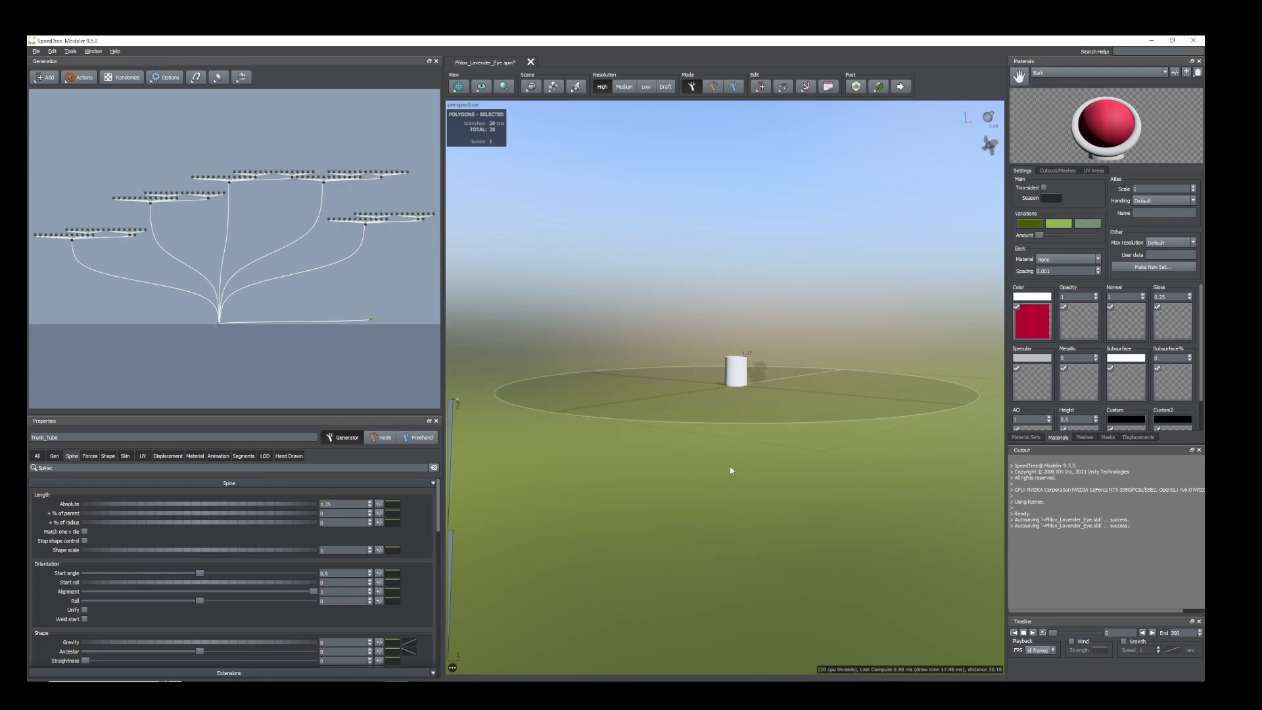
scroll(737, 422, "up", 7)
left_click_drag(738, 419, 831, 471)
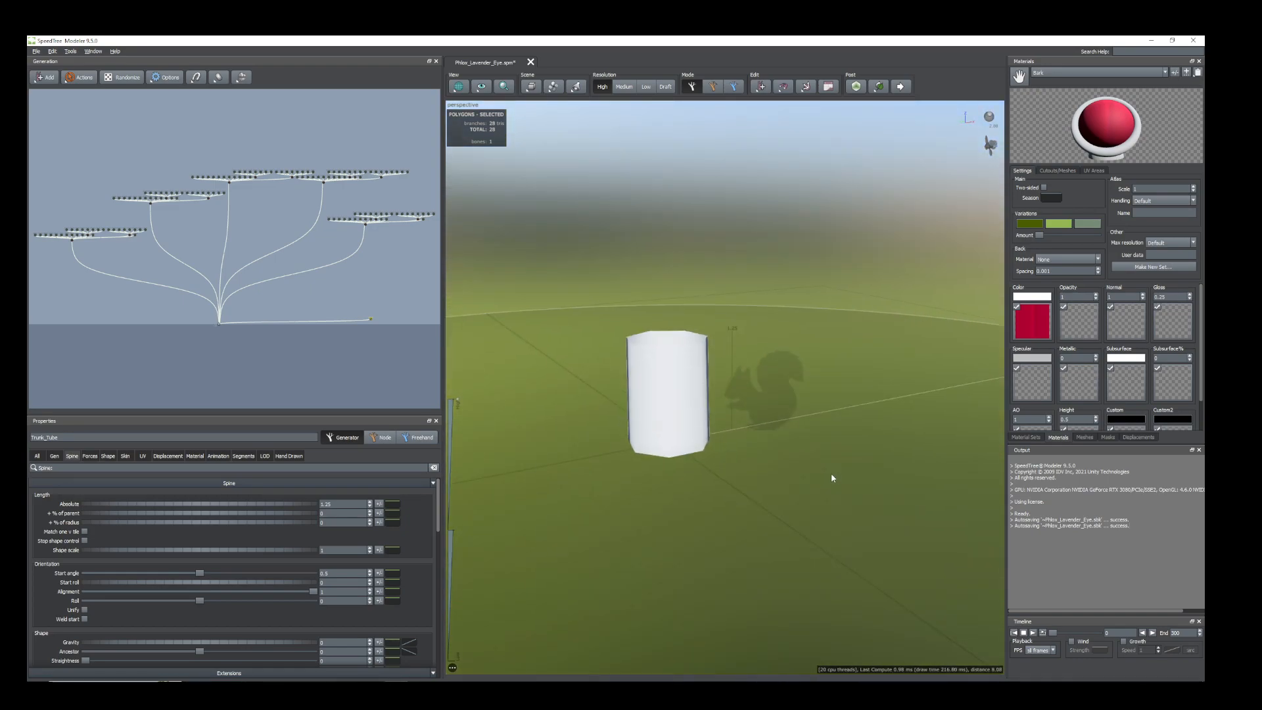
left_click(125, 455)
left_click_drag(150, 524, 133, 521)
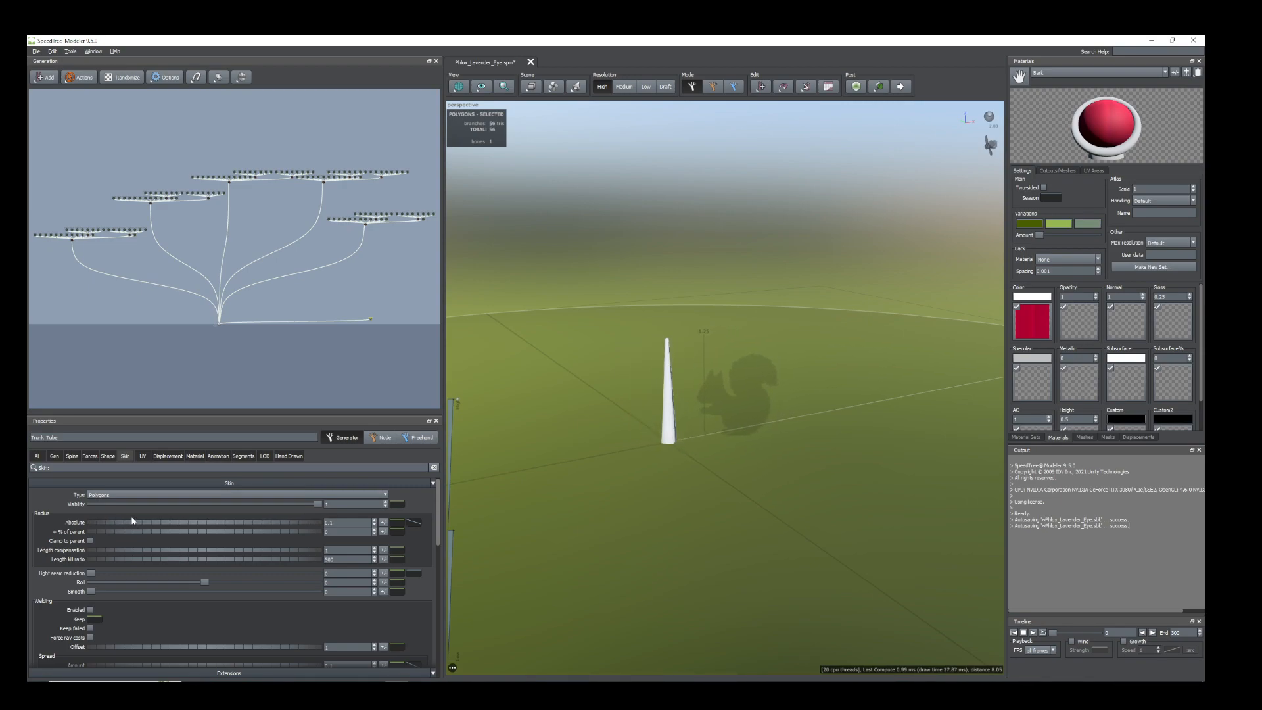
scroll(635, 434, "down", 2)
scroll(636, 429, "up", 6)
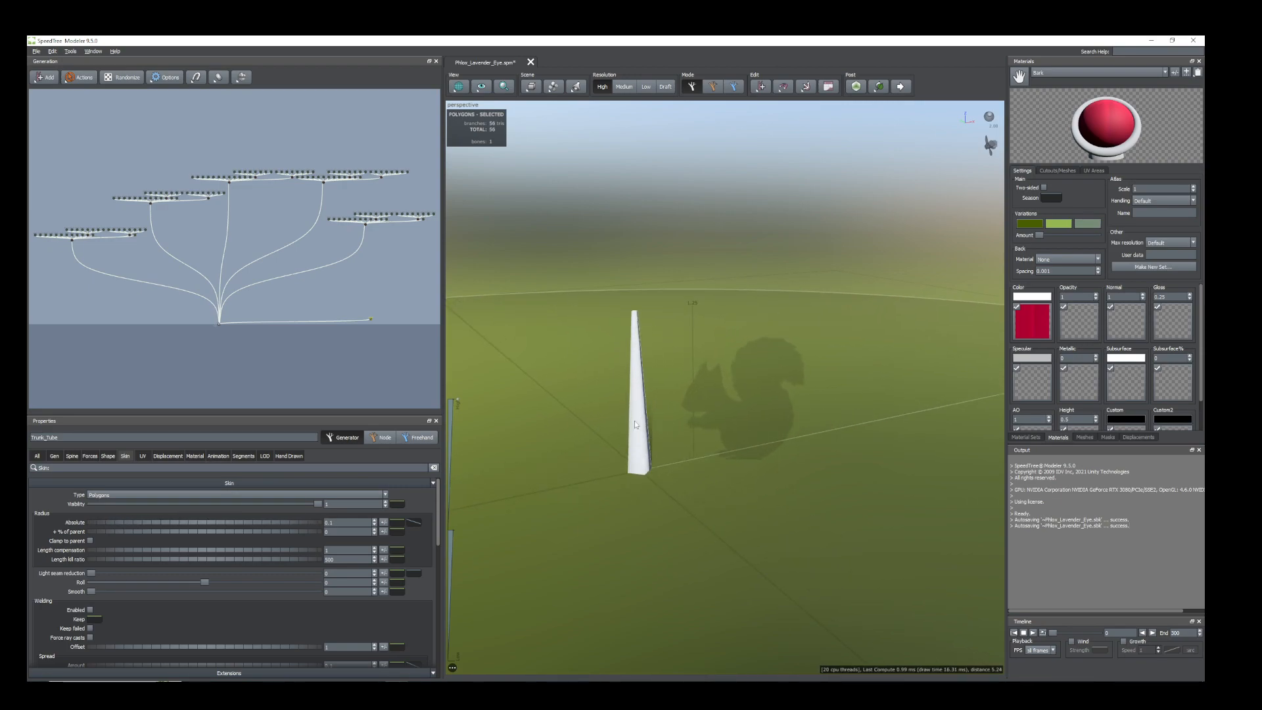
Reshape the profile curve of the trunk's absolute skin radius to make the stem slimmer along its length.
middle_click_drag(645, 434, 676, 447)
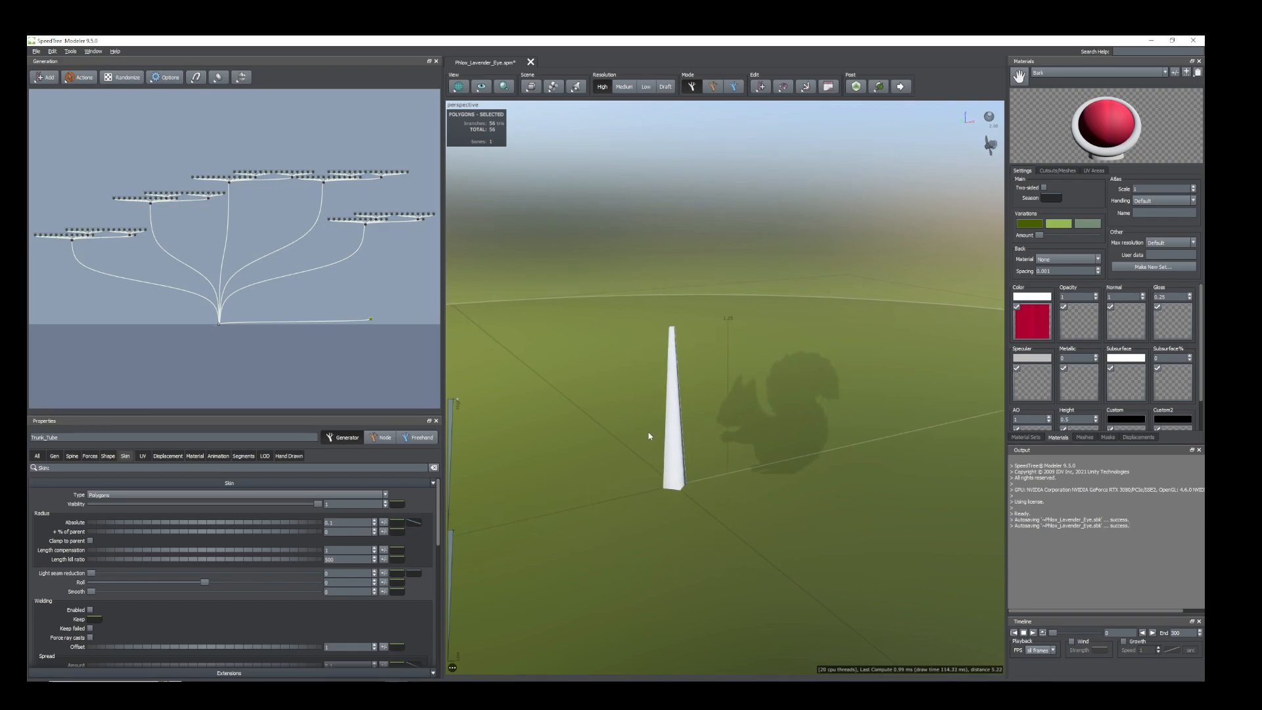
left_click(412, 522)
left_click_drag(643, 633, 643, 636)
left_click_drag(447, 553, 464, 622)
left_click_drag(644, 637, 644, 646)
left_click_drag(448, 622, 449, 635)
left_click_drag(647, 459, 692, 470)
scroll(693, 452, "up", 3)
scroll(695, 450, "up", 1)
middle_click_drag(692, 469, 743, 457)
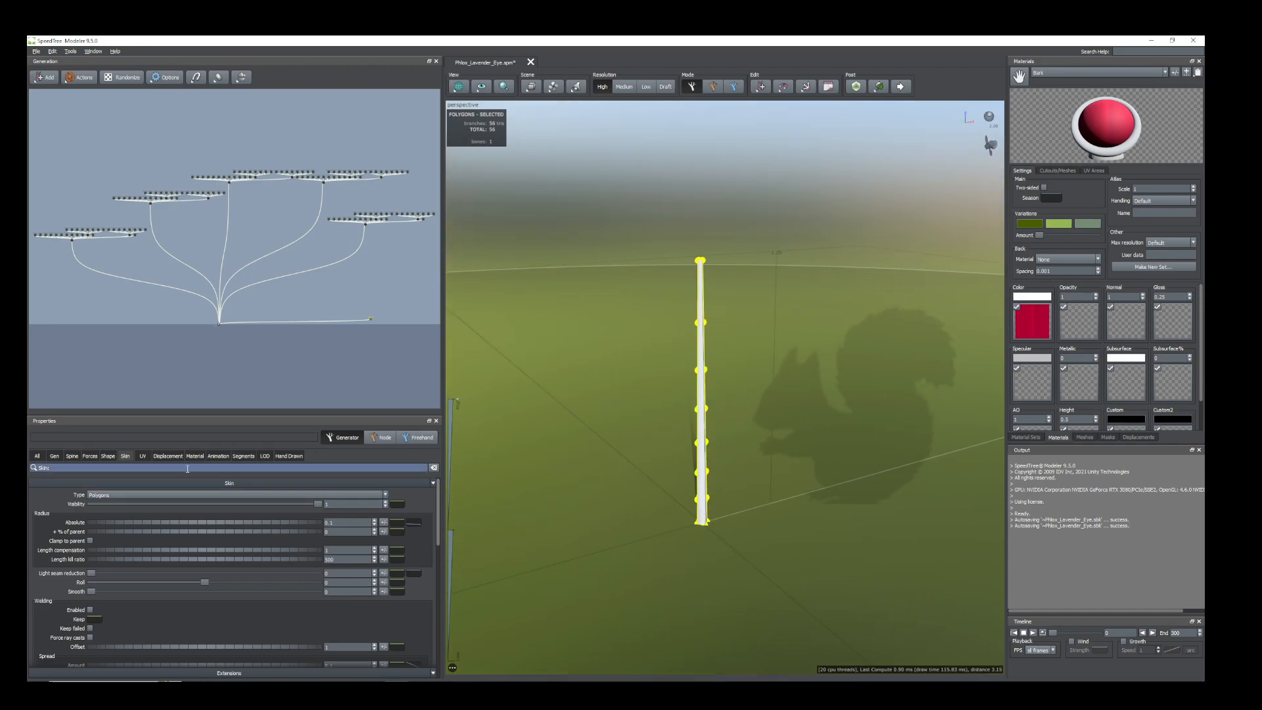
Assign the Bark material to the tube trunk's branch geometry in place of the inherited one.
left_click(195, 458)
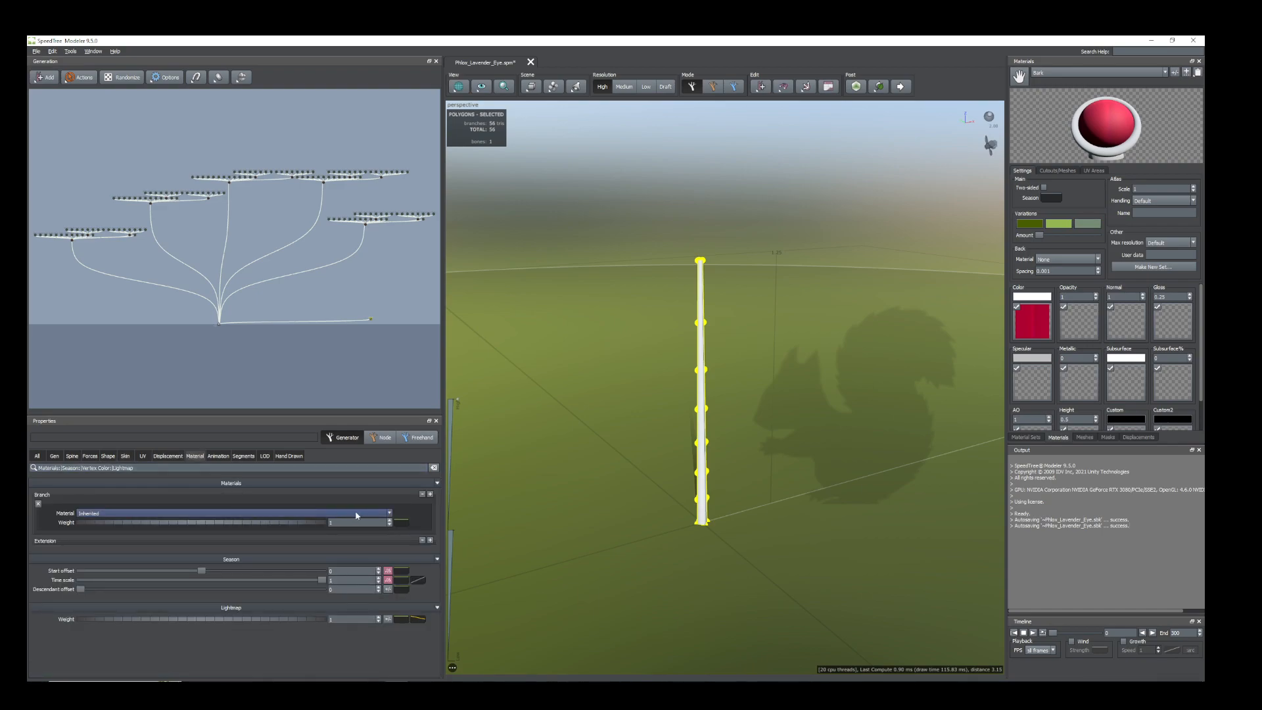
left_click(389, 514)
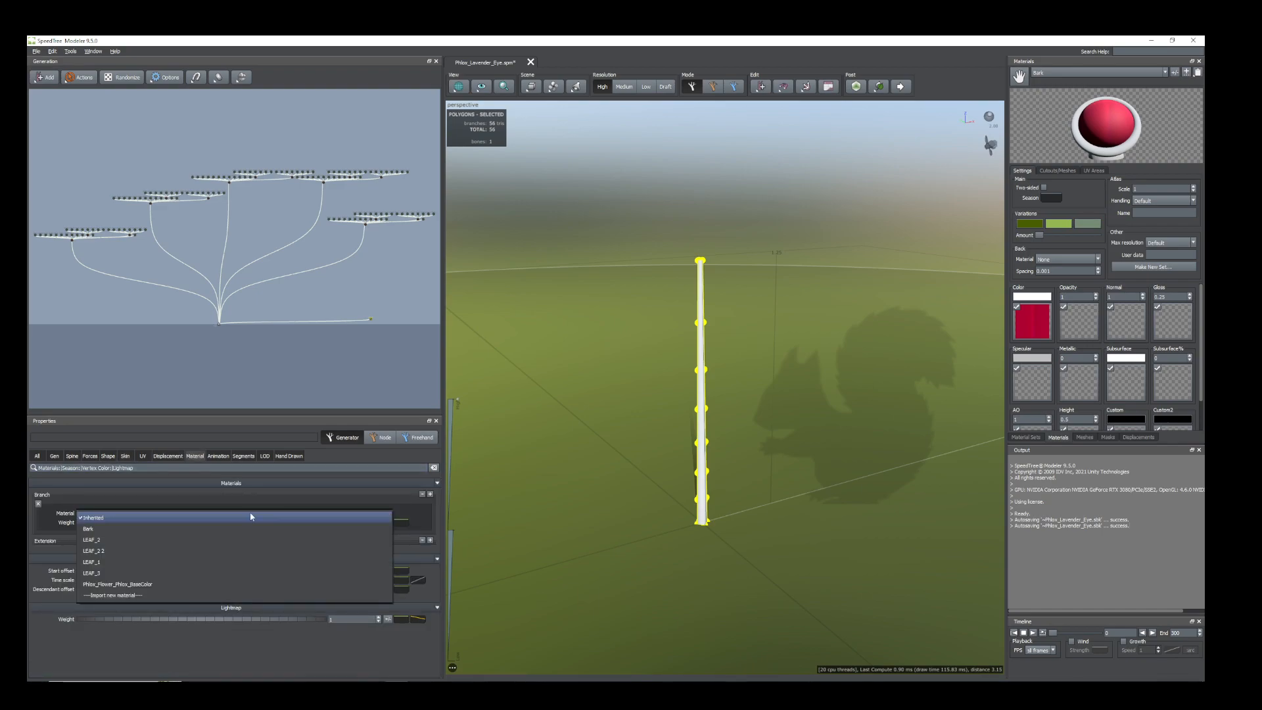
left_click(100, 530)
middle_click_drag(724, 487, 747, 510)
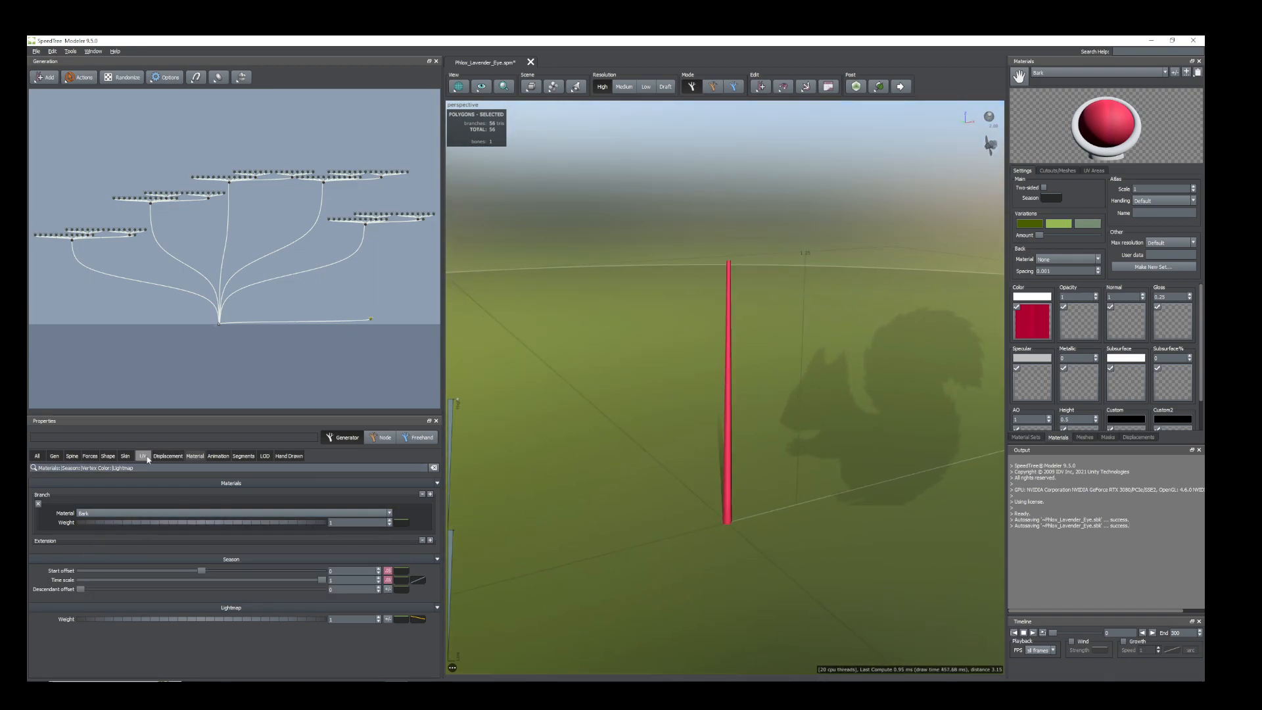
Thin the stem further by lowering both end points of the trunk's absolute skin radius profile curve.
left_click(125, 456)
left_click(414, 524)
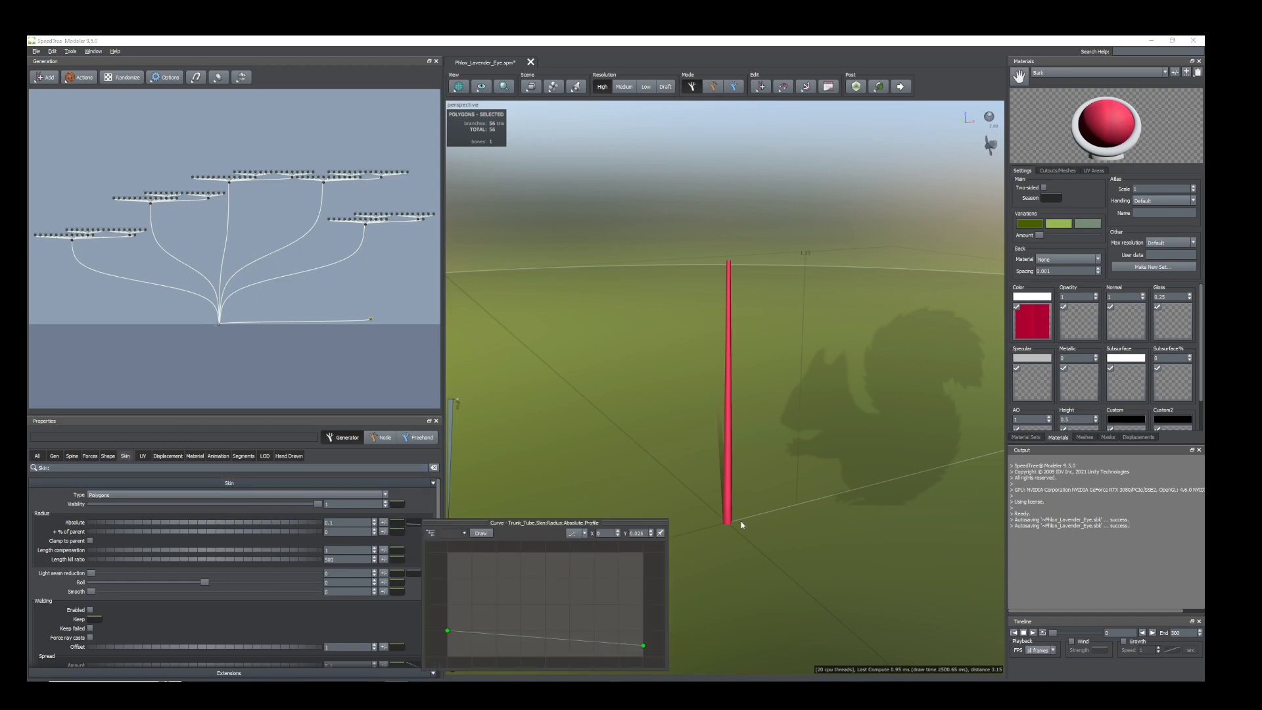
left_click_drag(645, 649, 644, 653)
left_click_drag(447, 630, 447, 638)
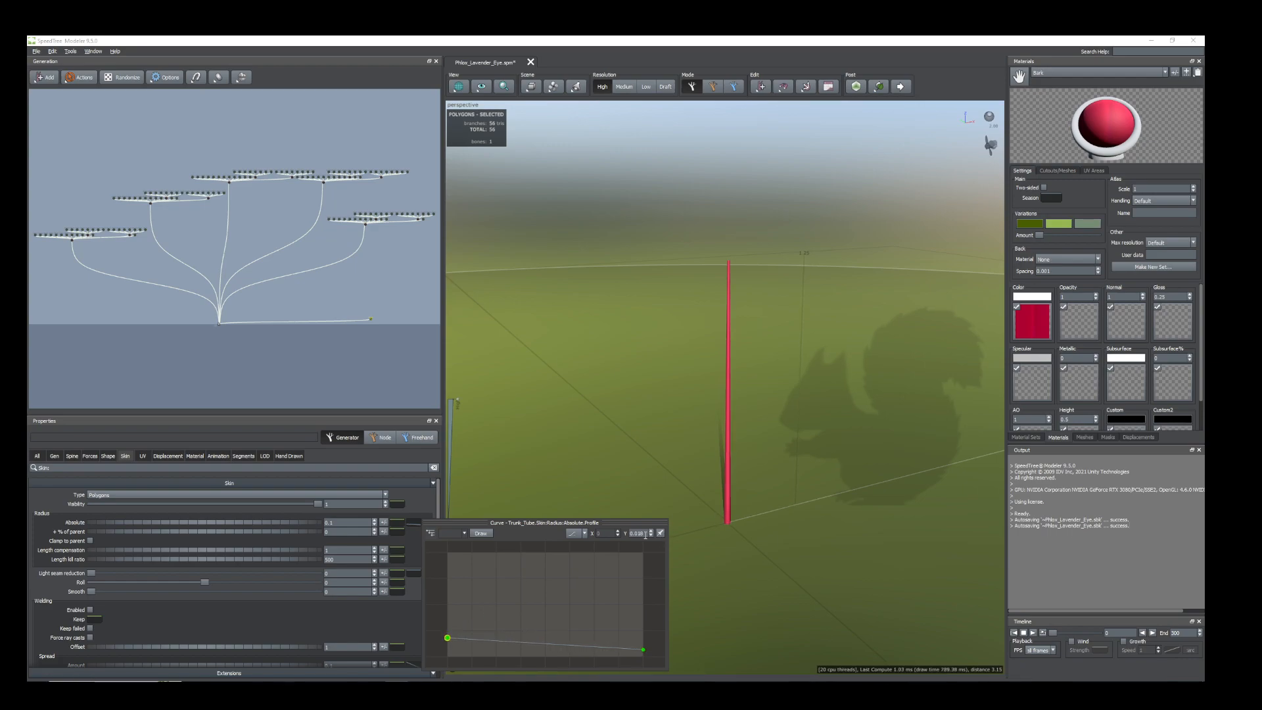
middle_click_drag(723, 455, 693, 526)
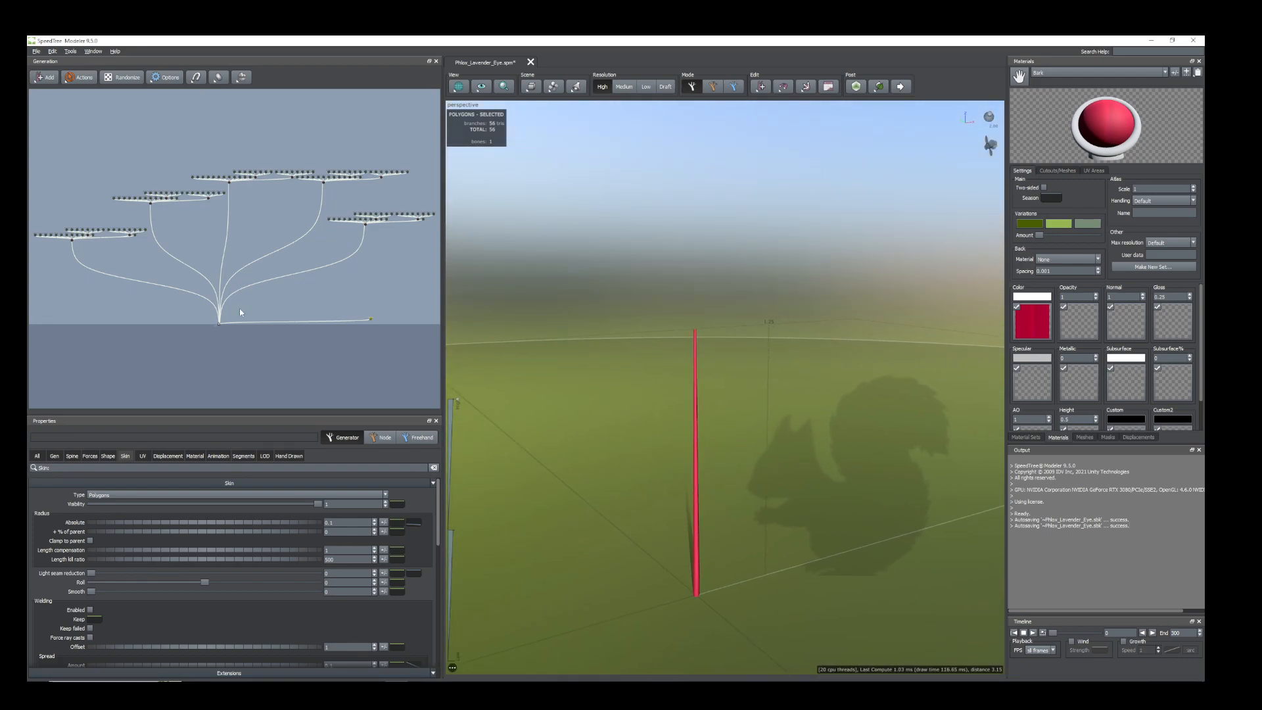
Add a Leaf generator to the tube trunk node in the generation graph.
scroll(383, 337, "up", 3)
middle_click_drag(397, 321, 169, 254)
scroll(223, 267, "up", 4)
scroll(226, 266, "up", 3)
middle_click_drag(290, 314, 311, 259)
scroll(241, 301, "up", 3)
middle_click_drag(253, 325, 305, 263)
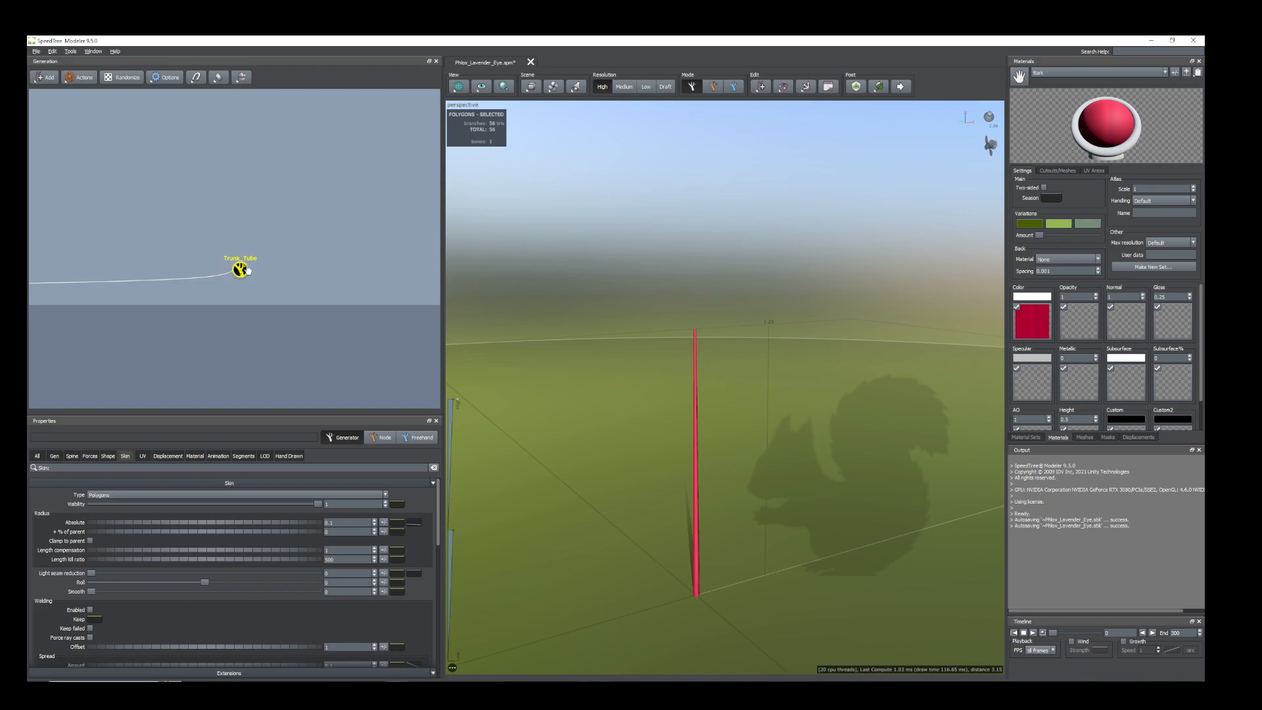
right_click(240, 270)
mouse_move(294, 276)
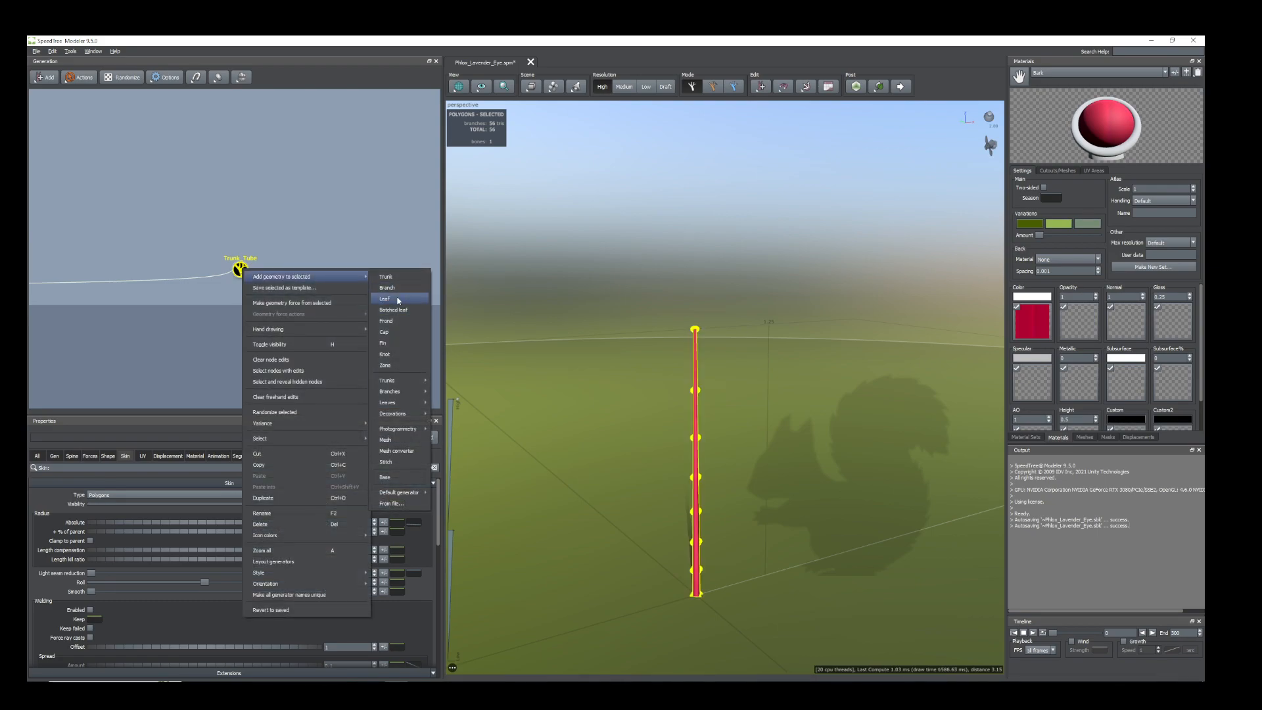
left_click(397, 299)
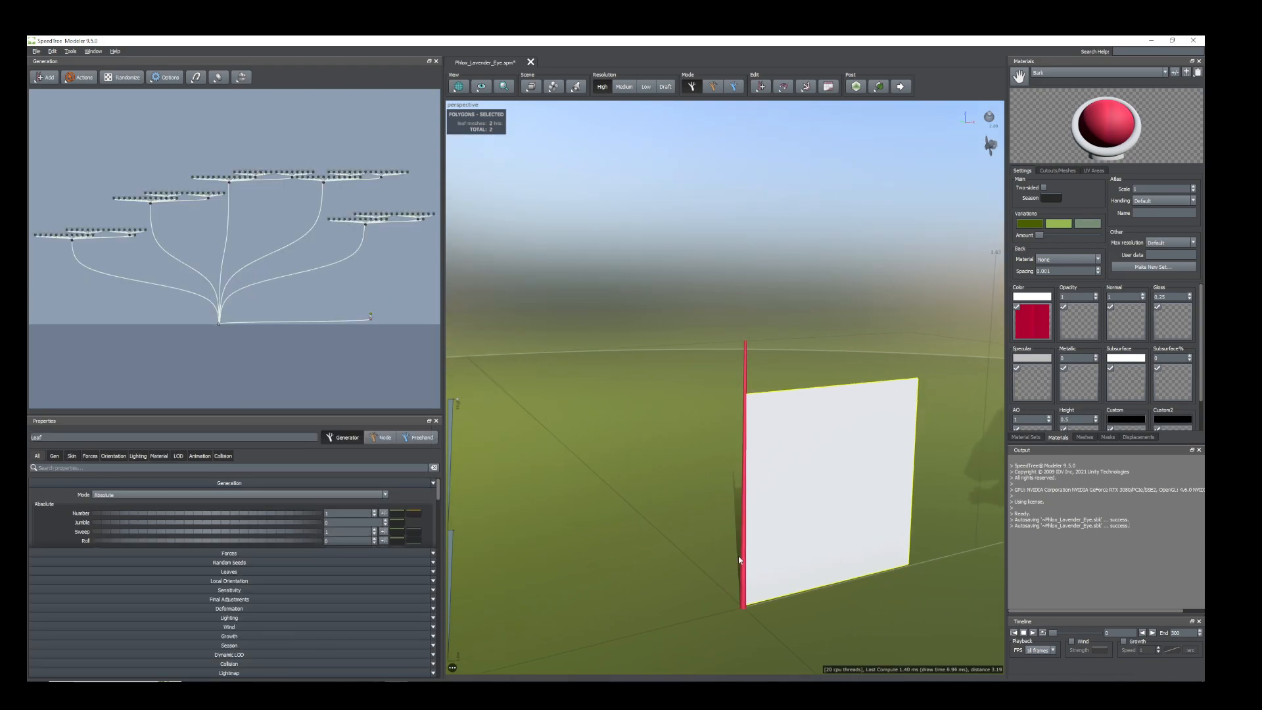
Switch the leaf generation mode to Interval and set its count to 2 for an opposite leaf pair.
left_click(54, 457)
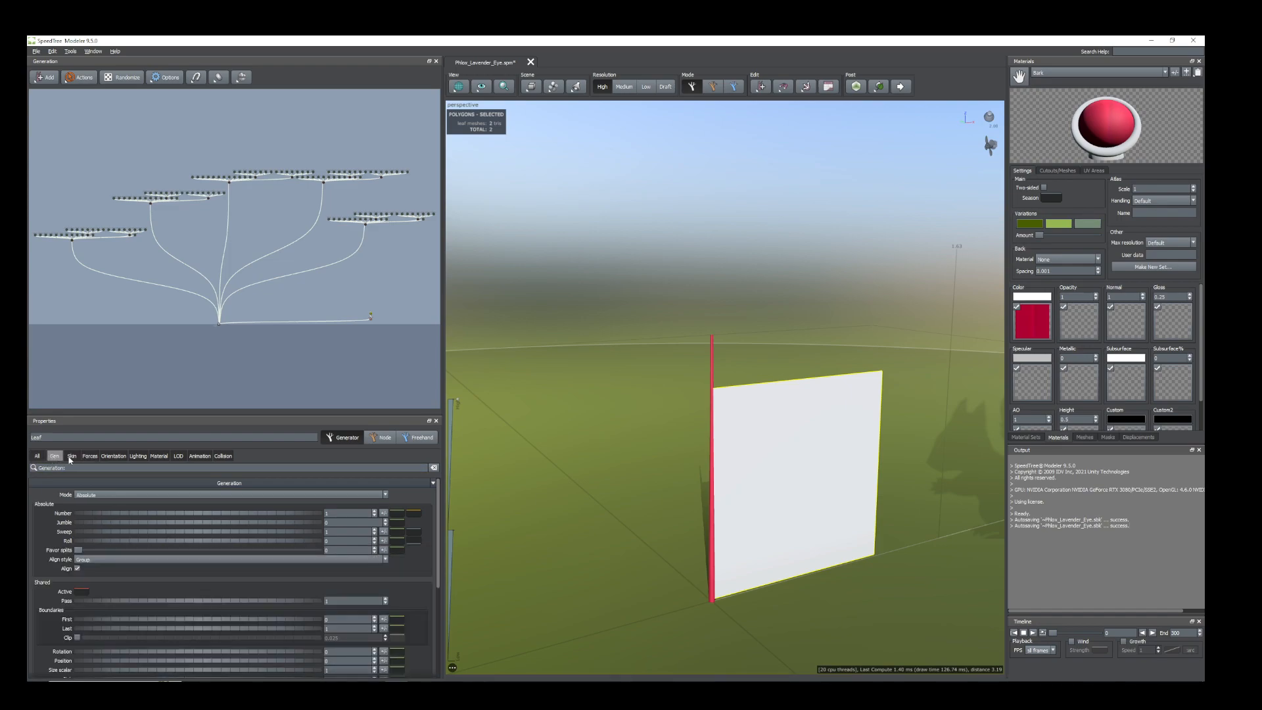
left_click(168, 495)
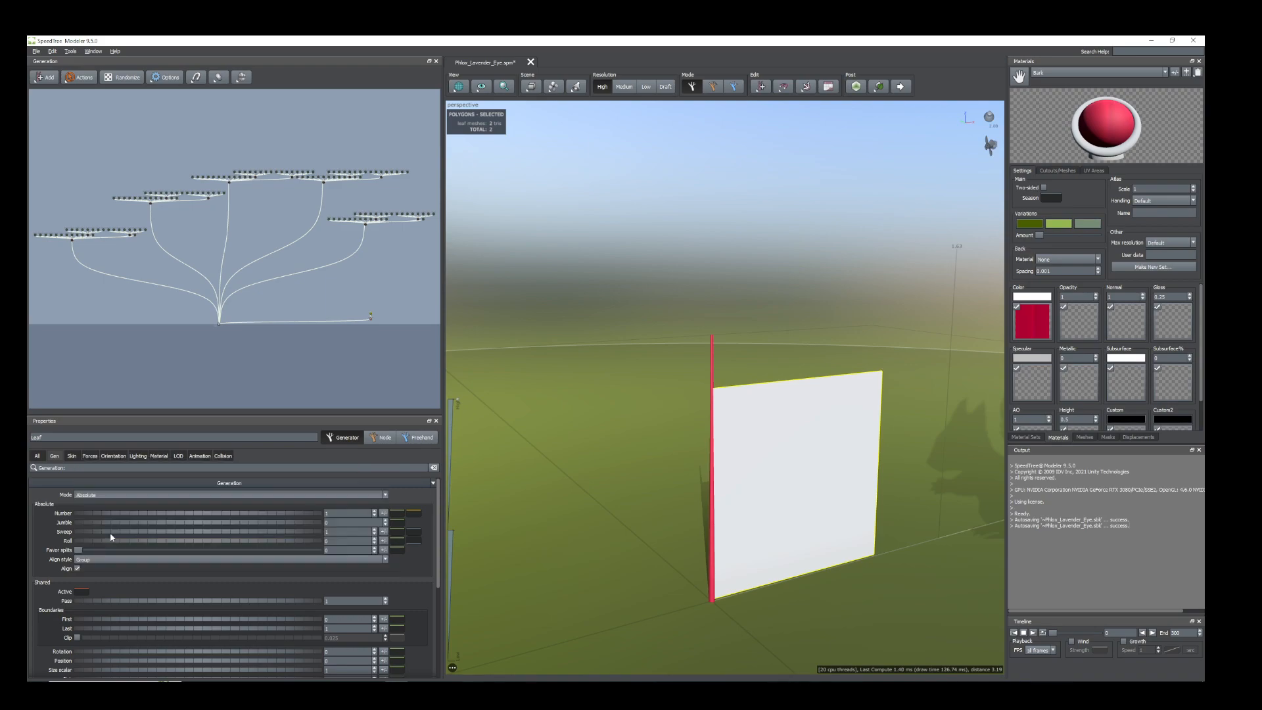
left_click(158, 533)
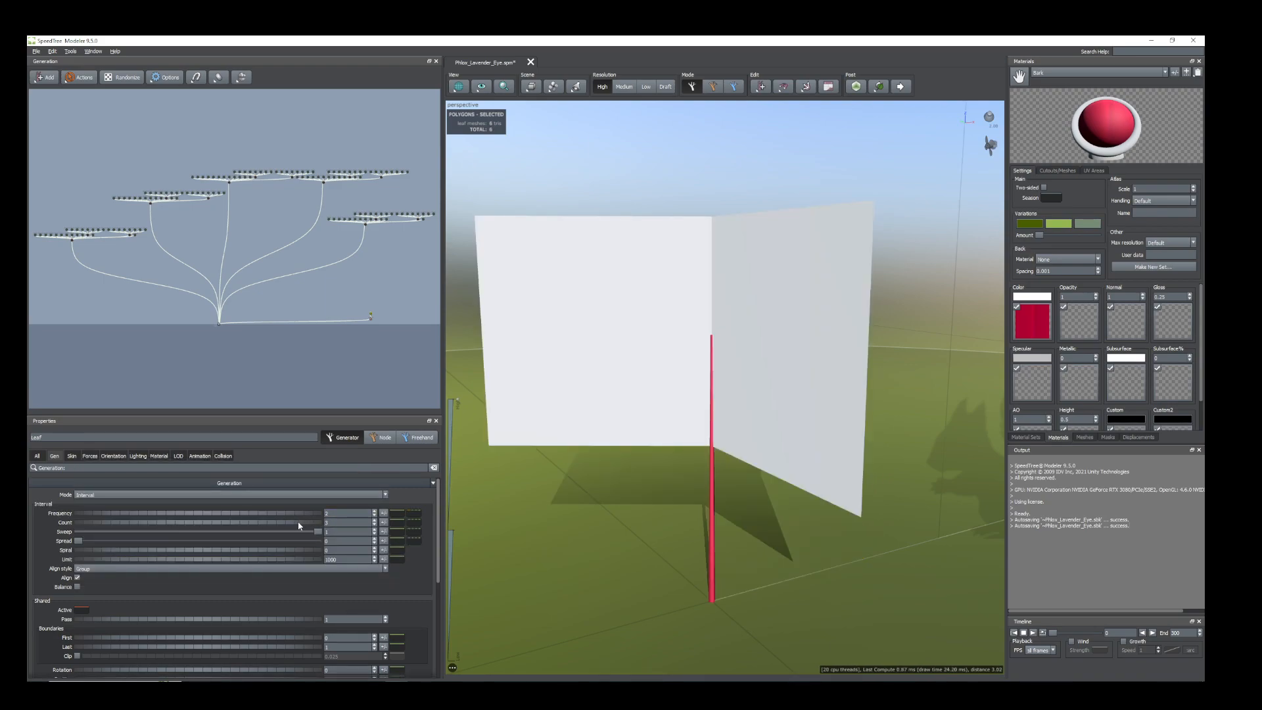
left_click_drag(298, 523, 287, 523)
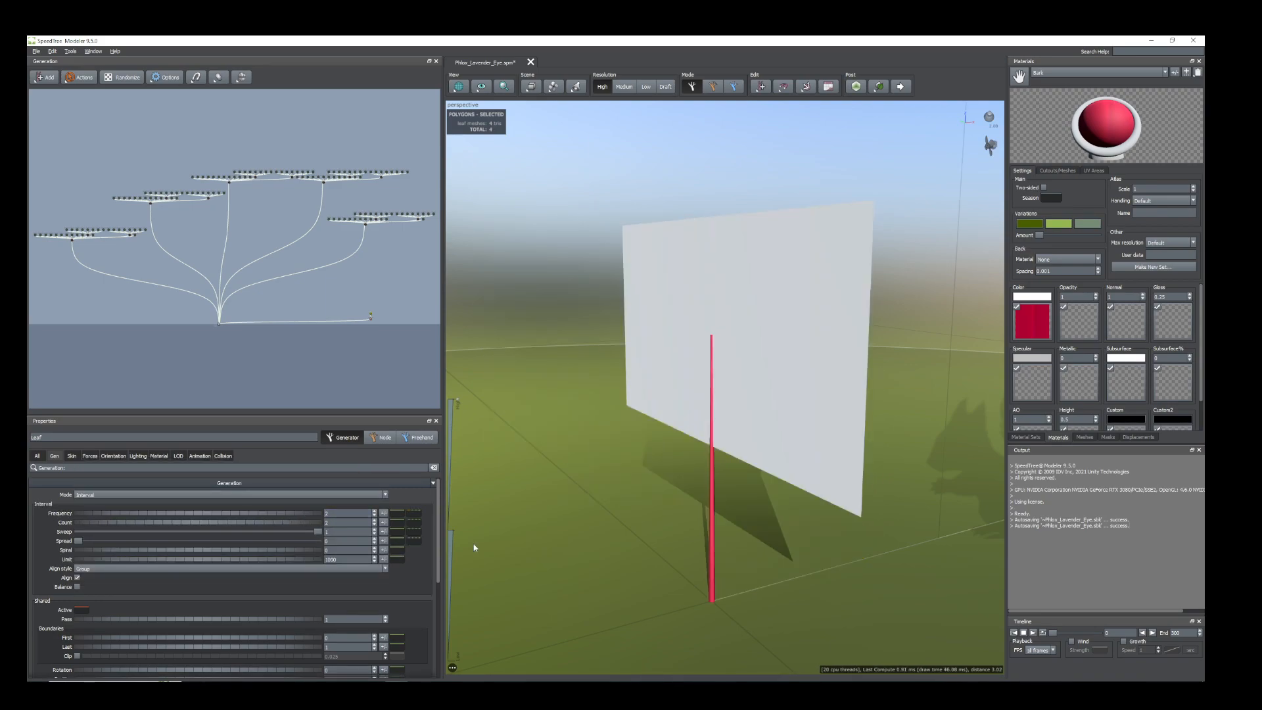
middle_click_drag(881, 544, 666, 550)
left_click_drag(651, 545, 604, 552)
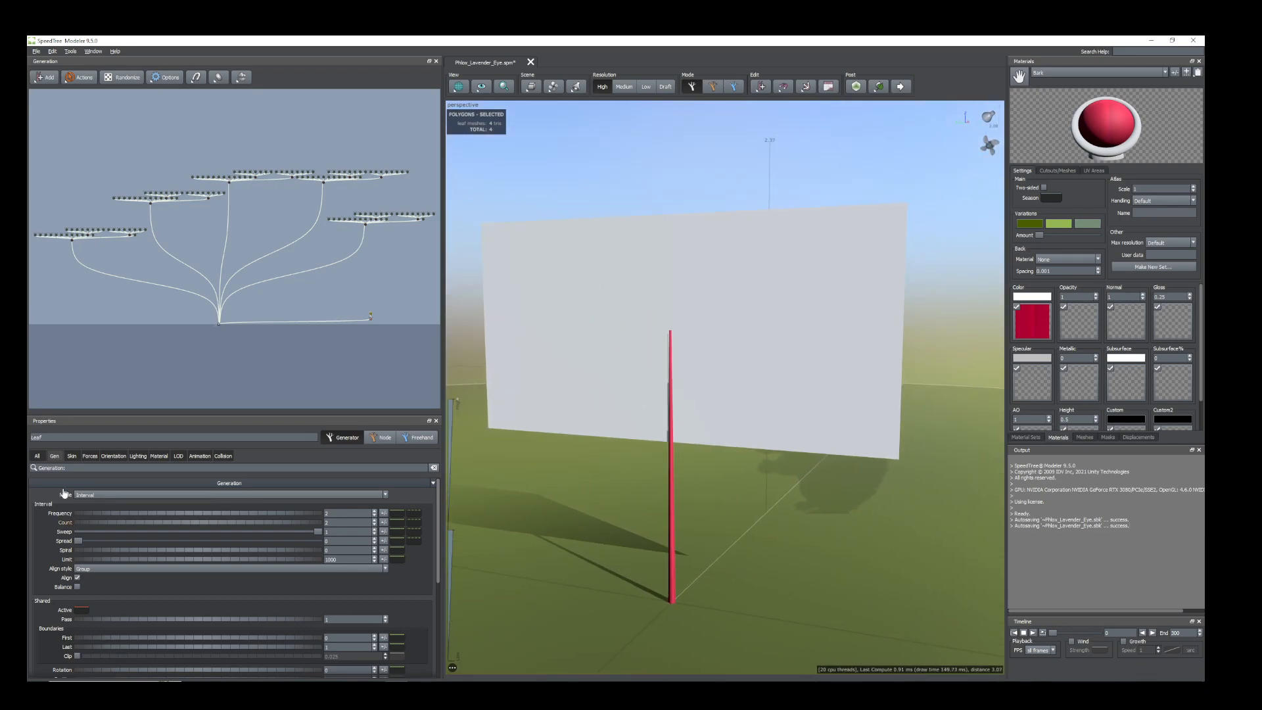
Shift the leaf pair down along the stem and lay the leaves flat with a Right final adjustment of -0.5.
scroll(169, 624, "down", 5)
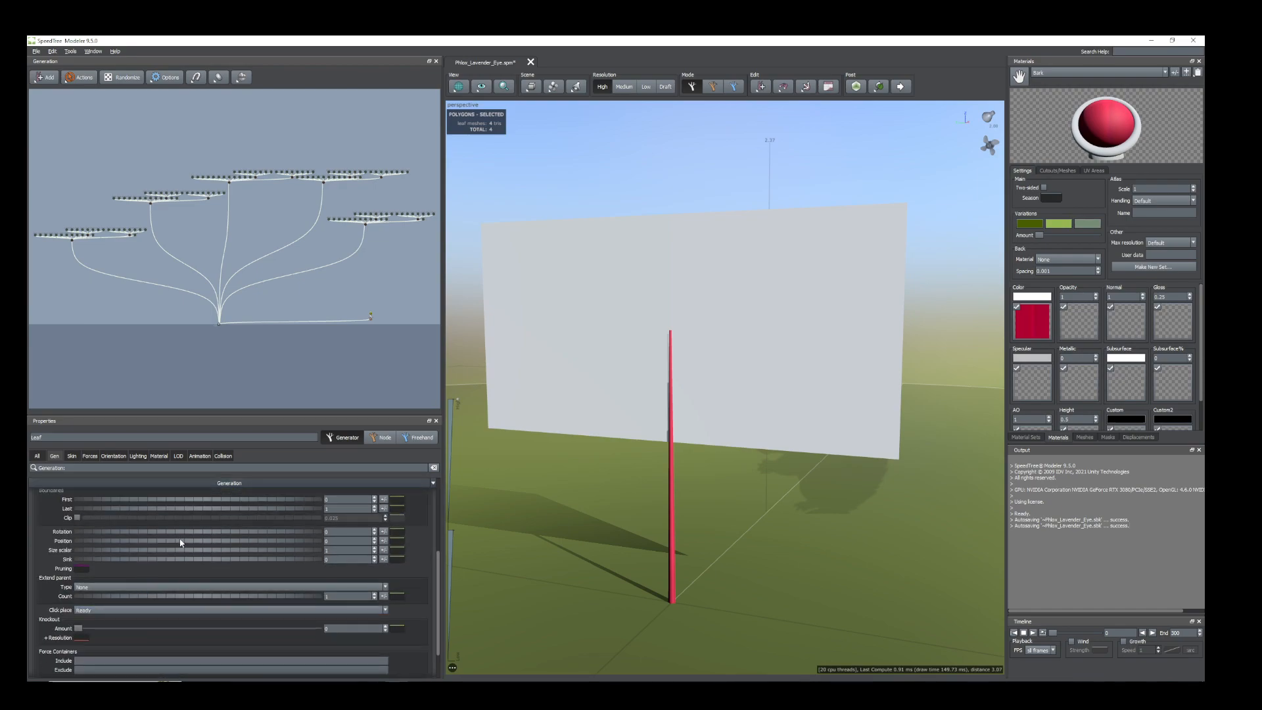
left_click_drag(176, 543, 158, 544)
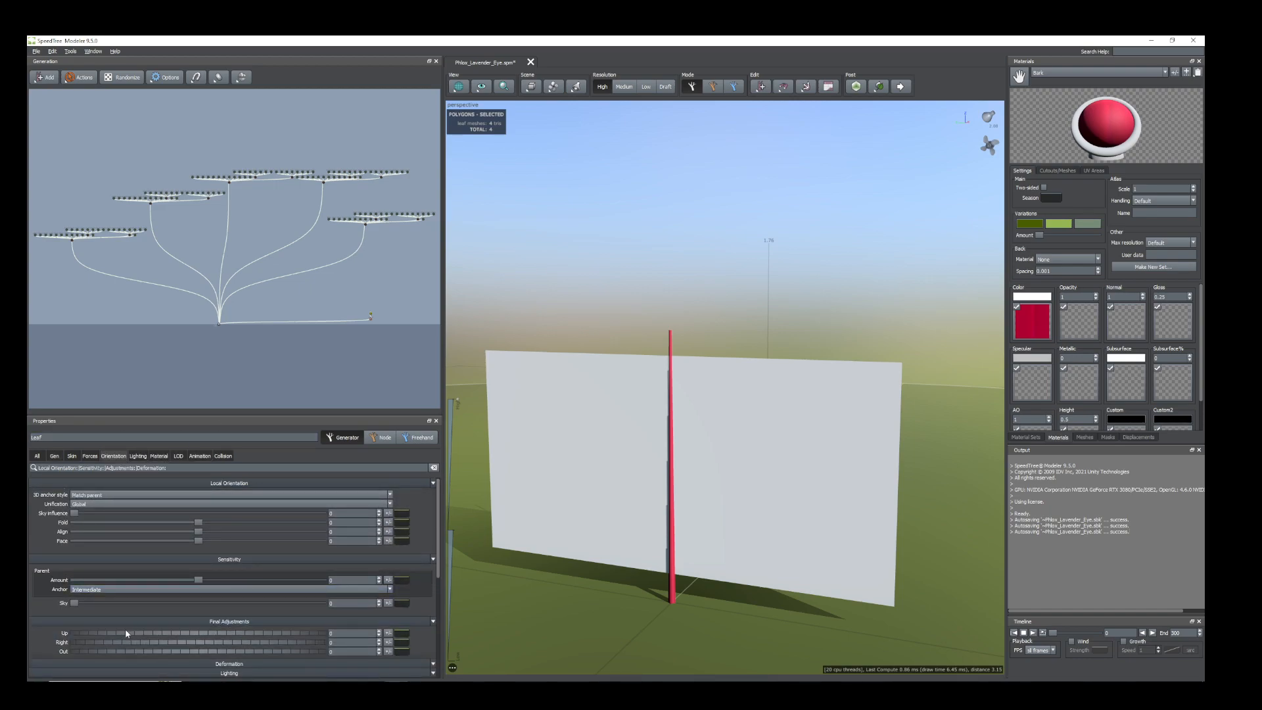
scroll(125, 628, "down", 3)
mouse_move(85, 556)
left_mouse_down()
mouse_move(74, 536)
mouse_move(64, 548)
left_mouse_up()
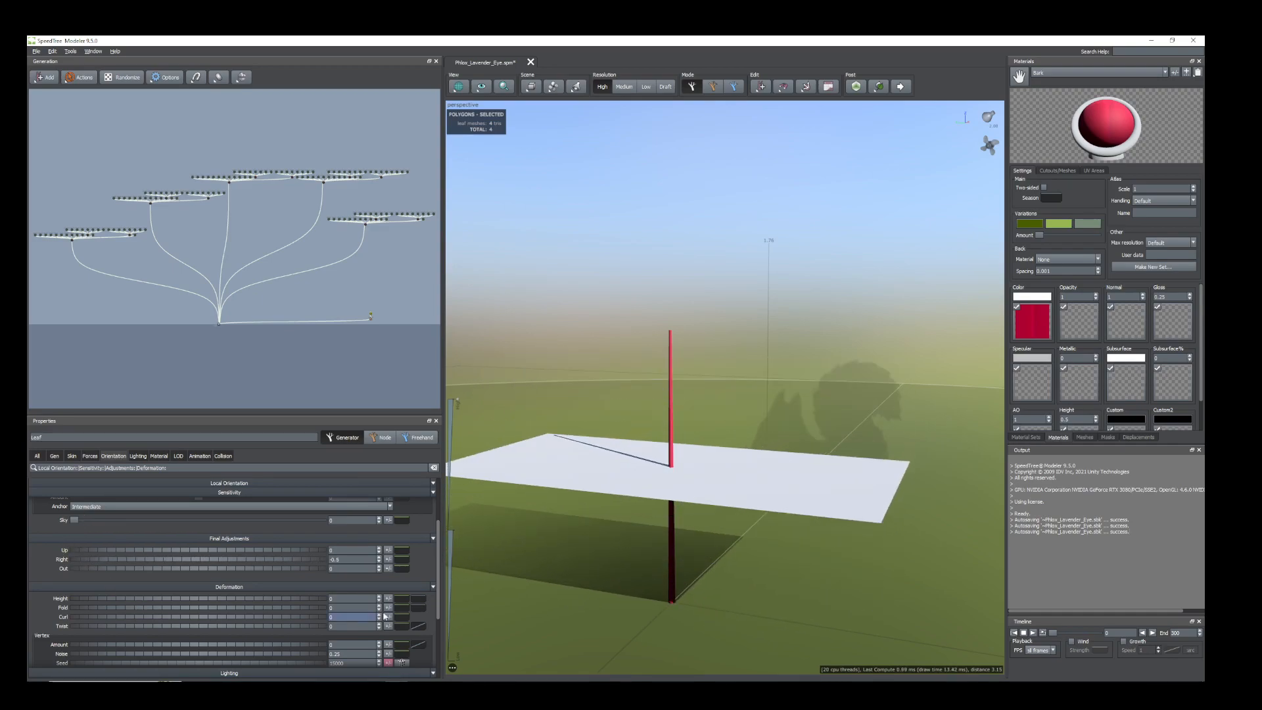
Try the LEAF_2 material on the leaf generator.
left_click_drag(536, 546, 556, 550)
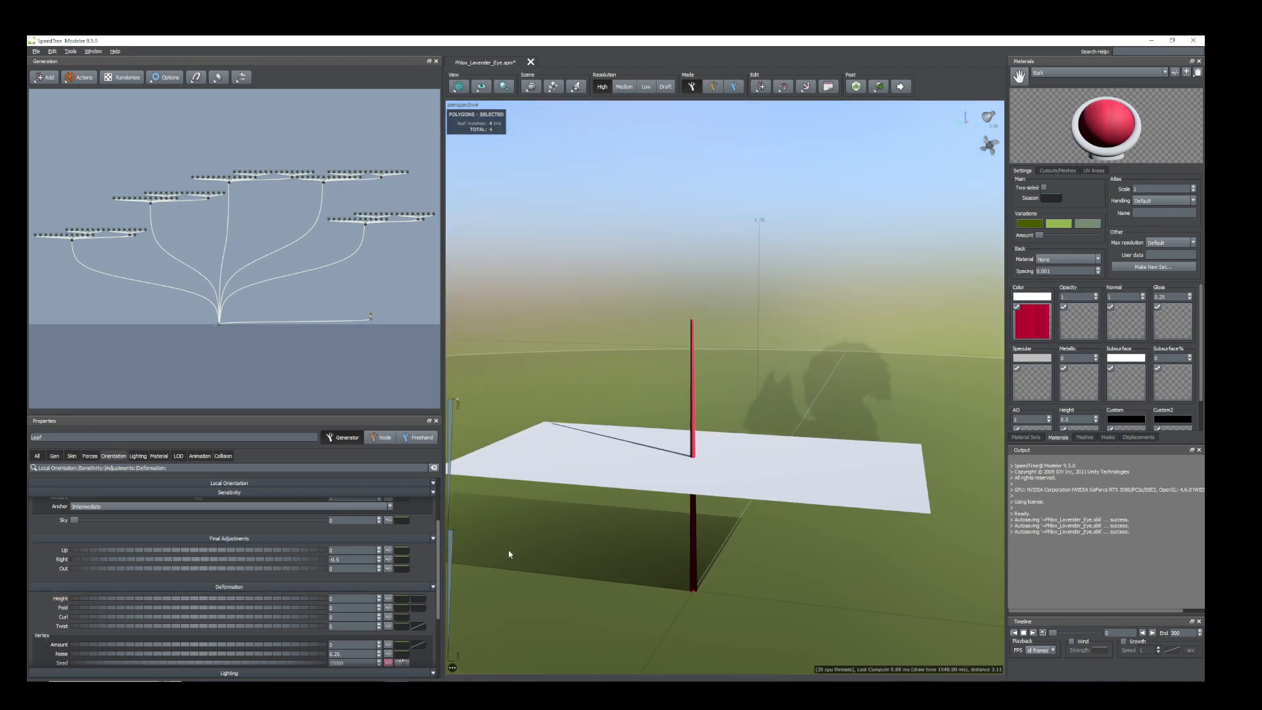
scroll(627, 515, "up", 1)
scroll(627, 516, "down", 3)
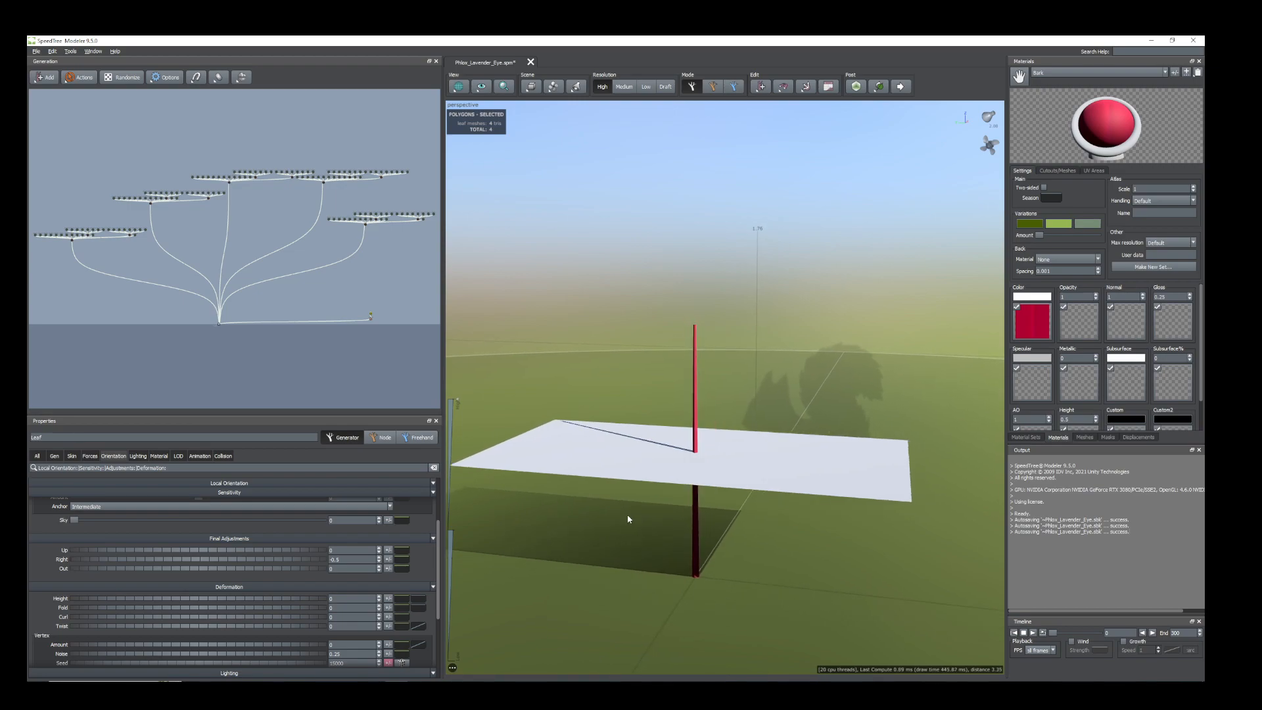
left_click_drag(603, 506, 612, 510)
middle_click_drag(611, 510, 630, 492)
left_click(633, 490)
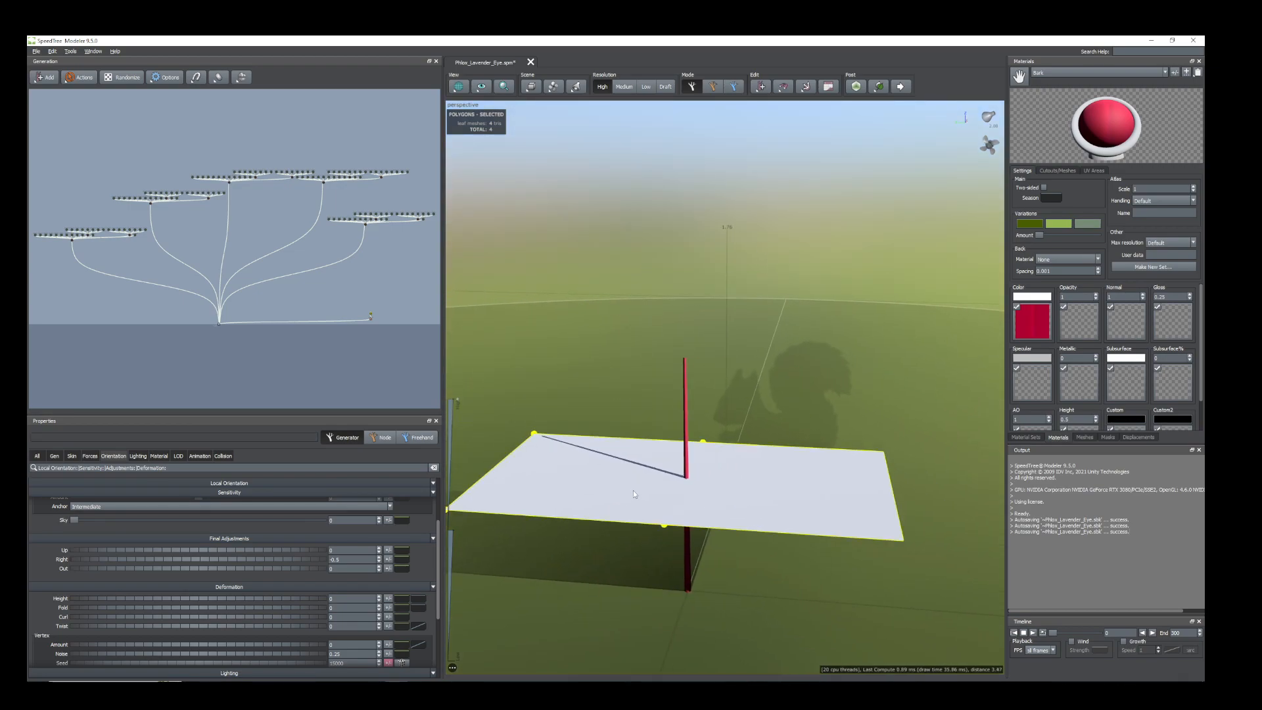
left_click(158, 458)
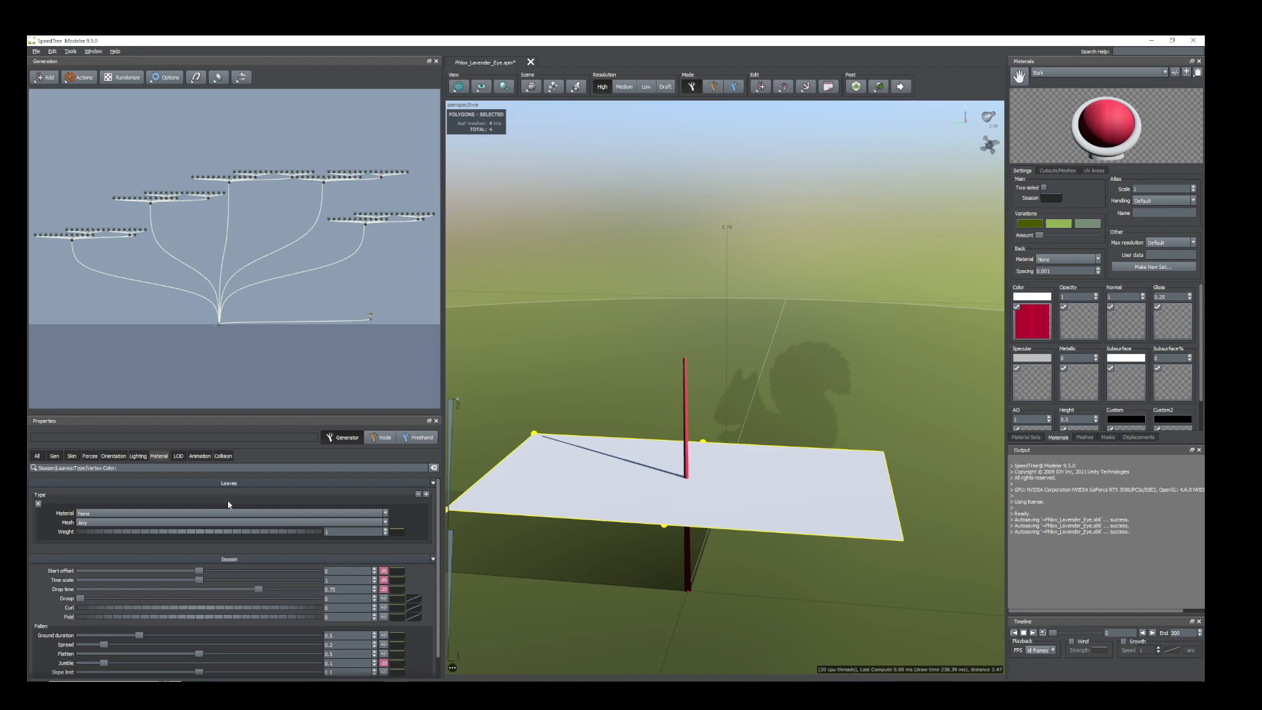
left_click(386, 514)
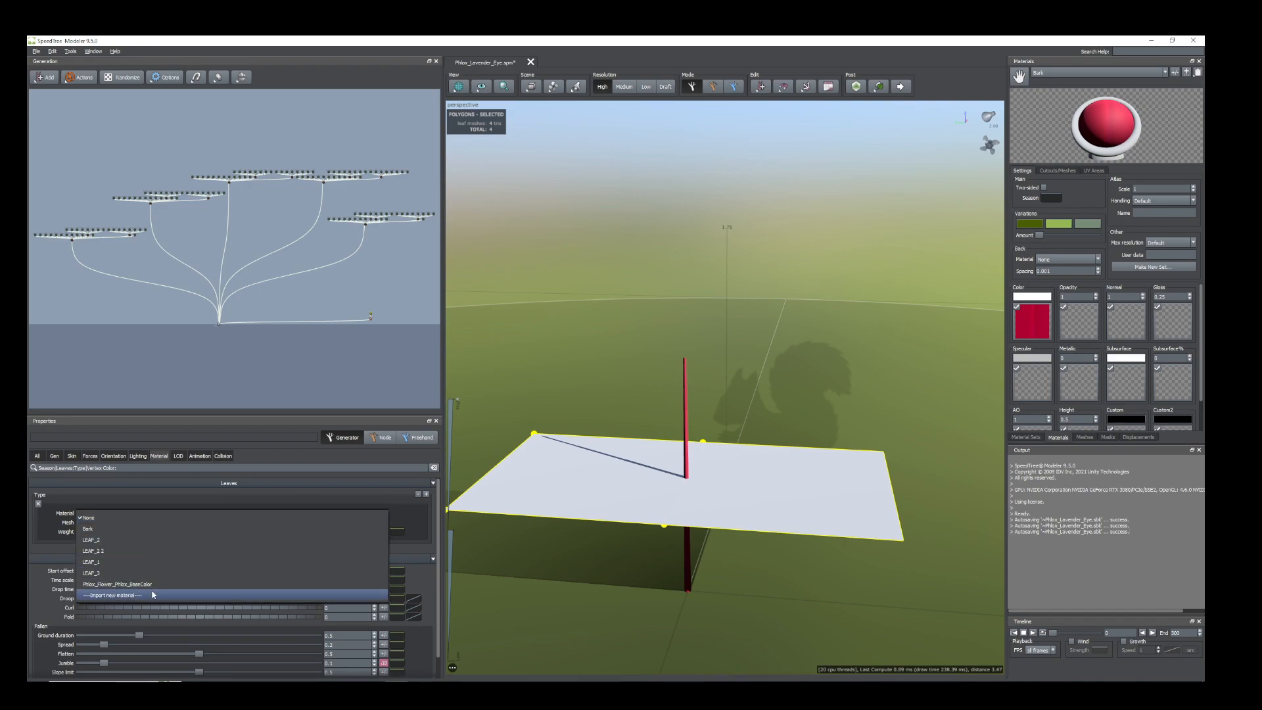
left_click(104, 541)
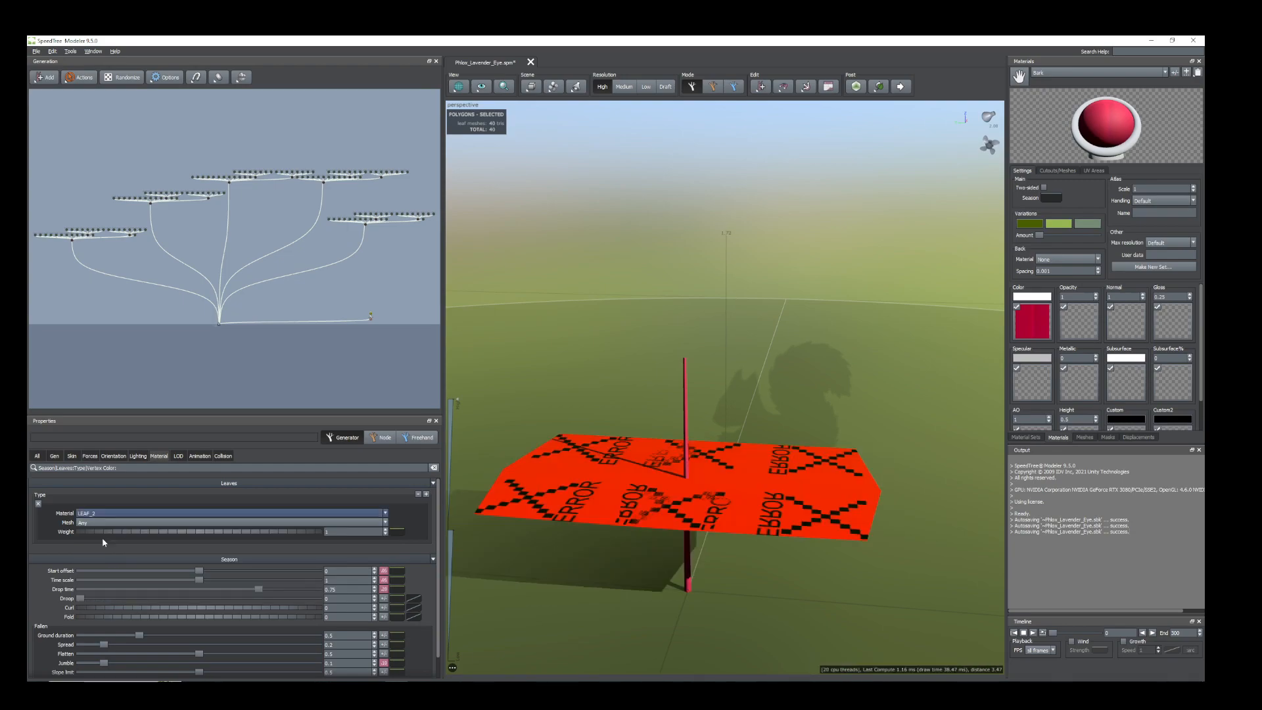
Assign the LEAF_3 material to the leaf generator.
left_click(386, 514)
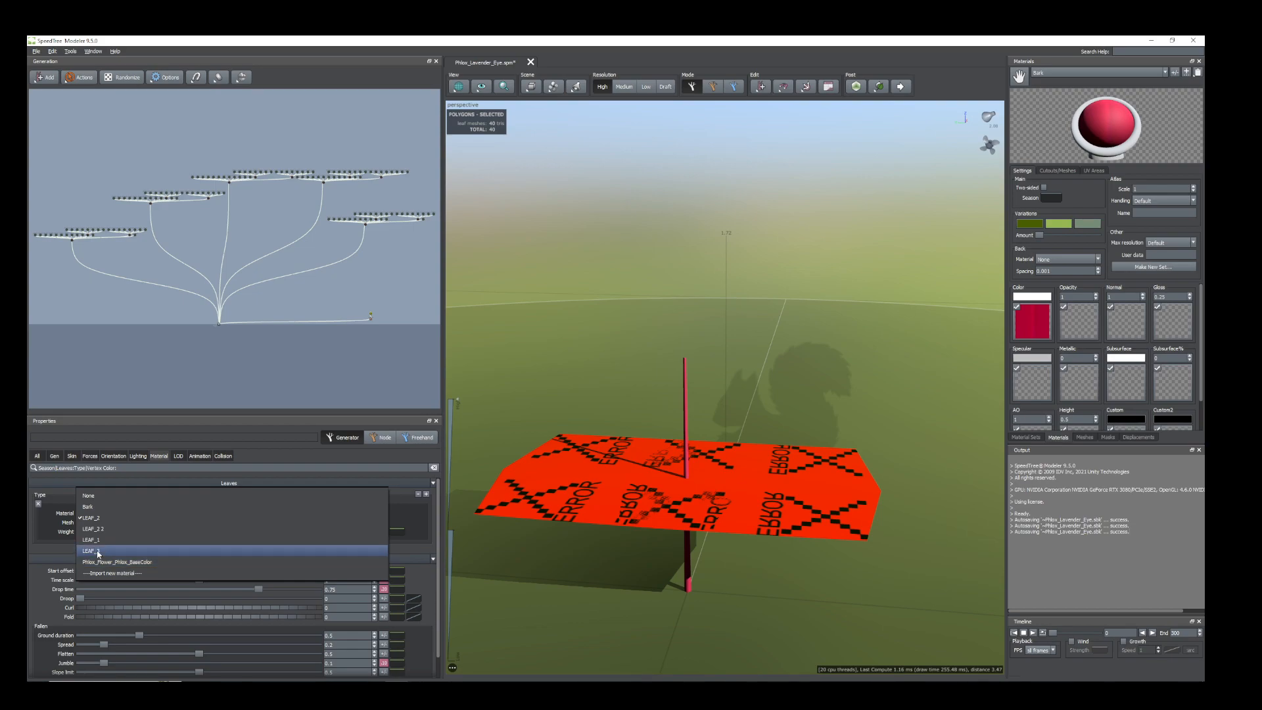
left_click(99, 553)
left_click_drag(566, 504, 739, 529)
middle_click_drag(738, 529, 754, 522)
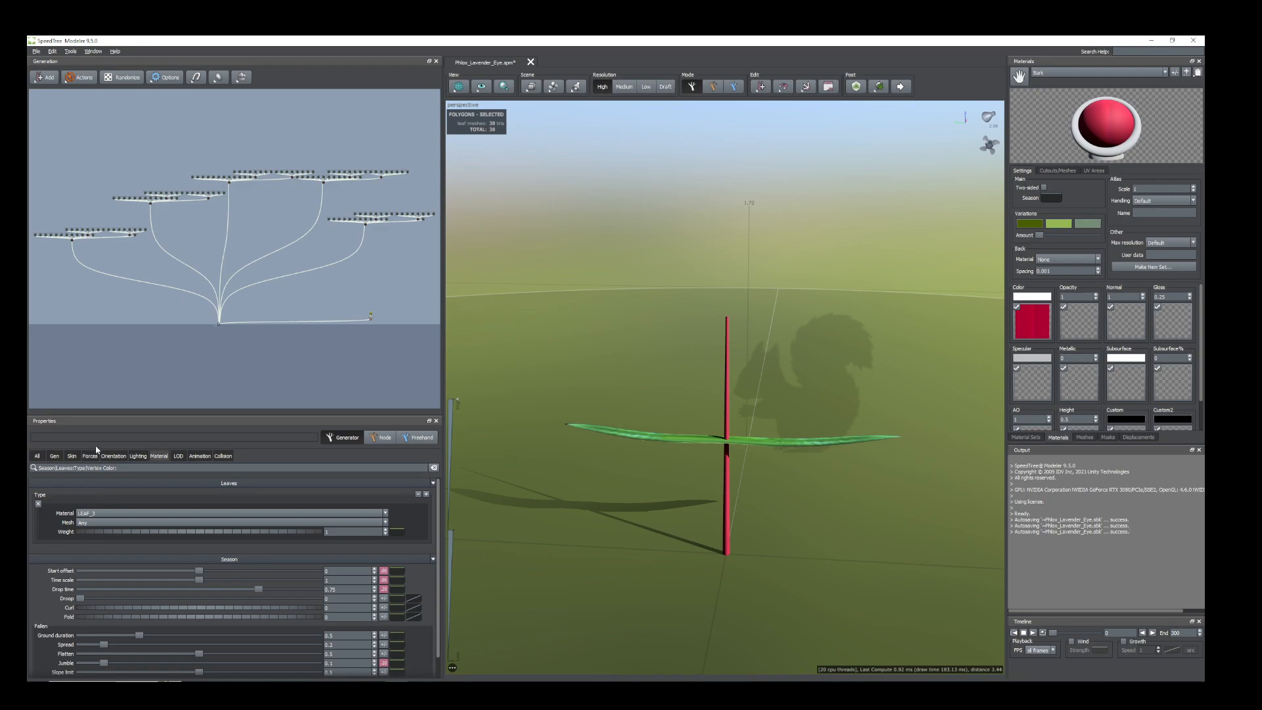
Edit the LEAF_3 Cutout mesh, nudging its middle point slightly along the leaf's midline.
left_click(54, 458)
scroll(771, 499, "down", 1)
middle_click_drag(773, 497, 767, 499)
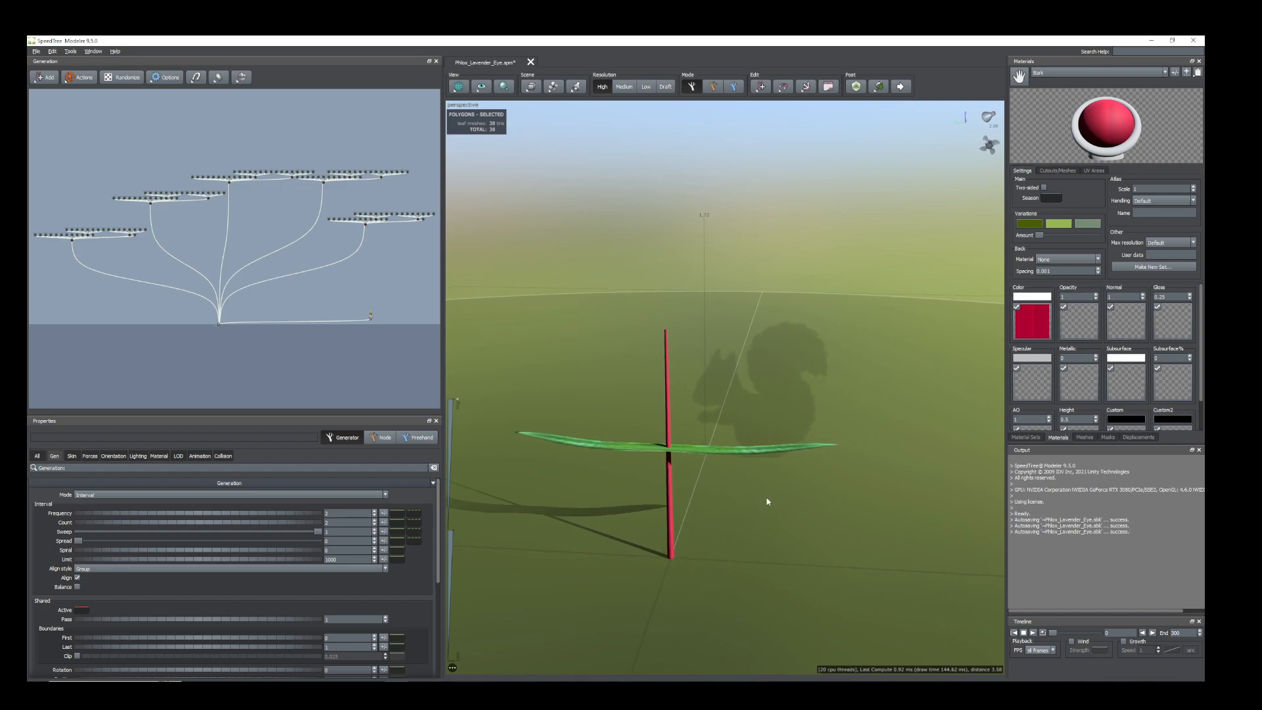
left_click(679, 447)
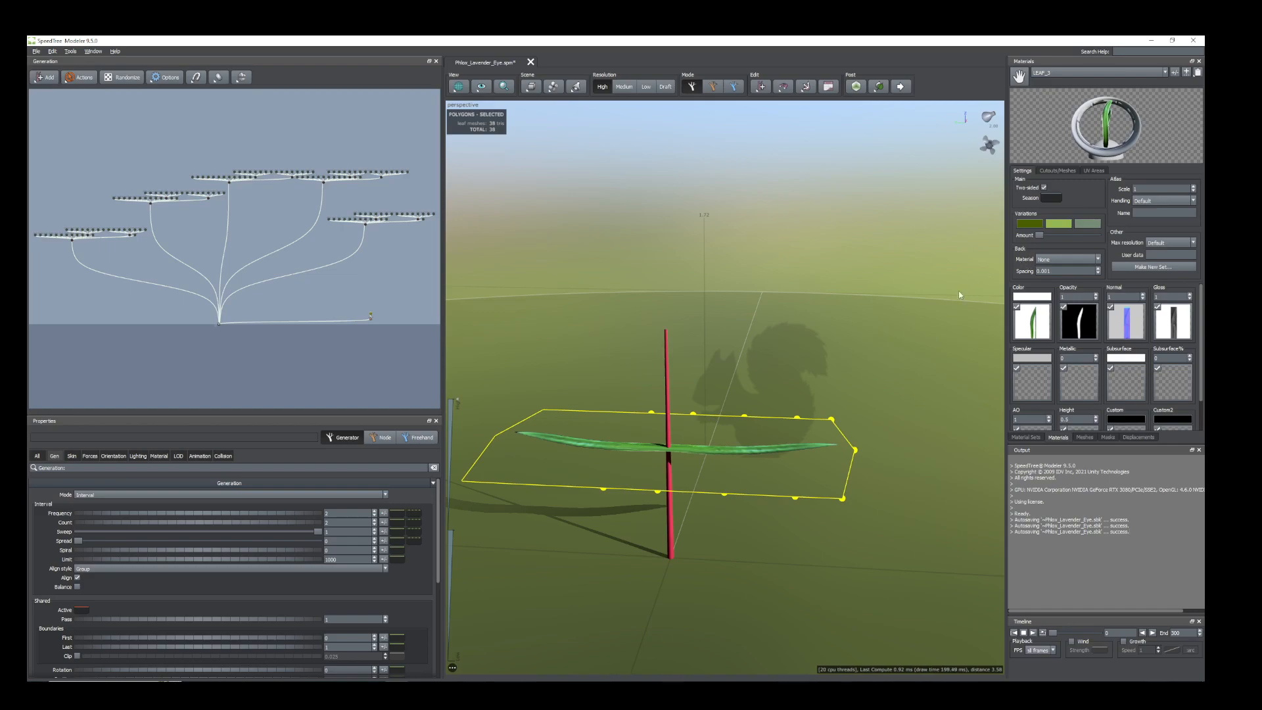
left_click(1065, 170)
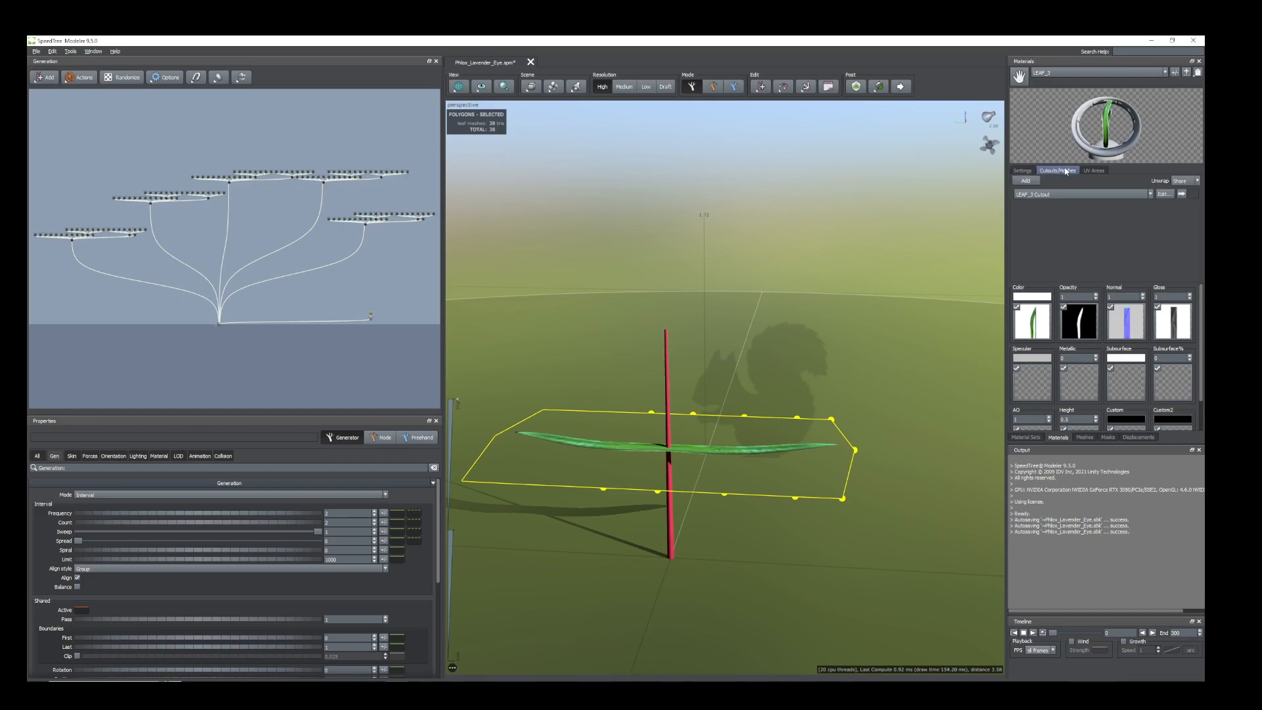
left_click(1162, 195)
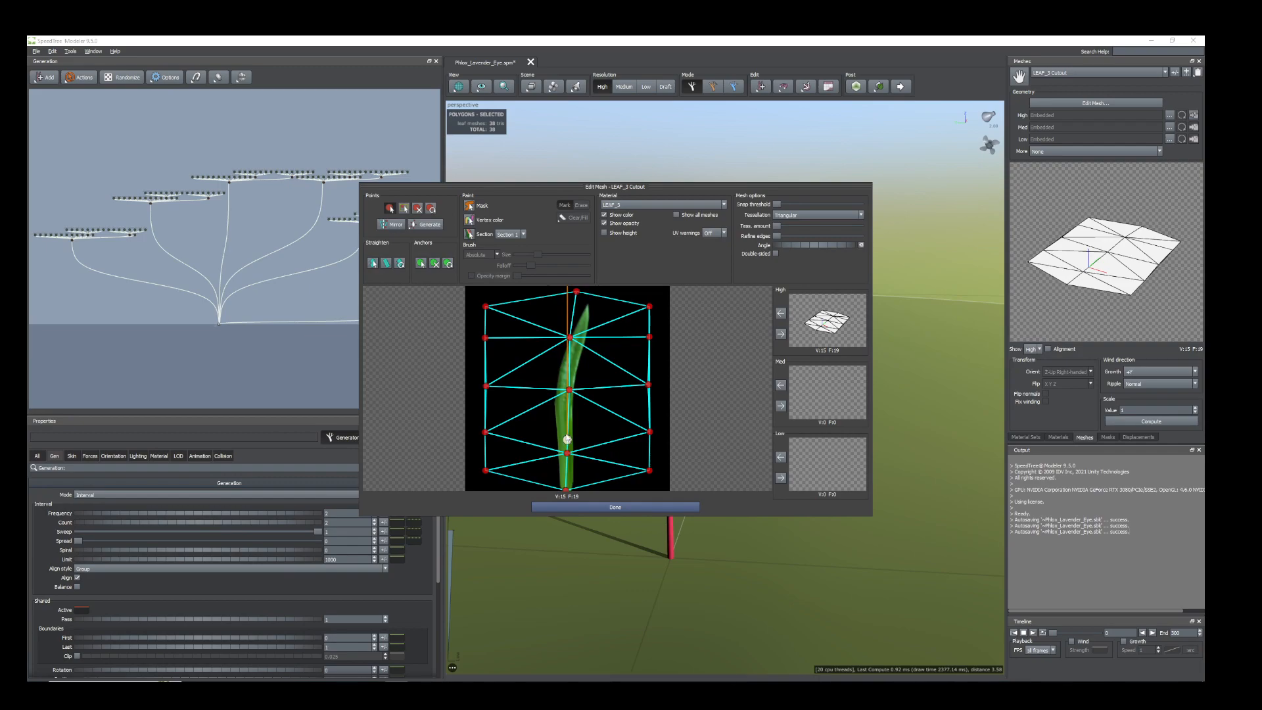
left_click_drag(569, 392, 568, 391)
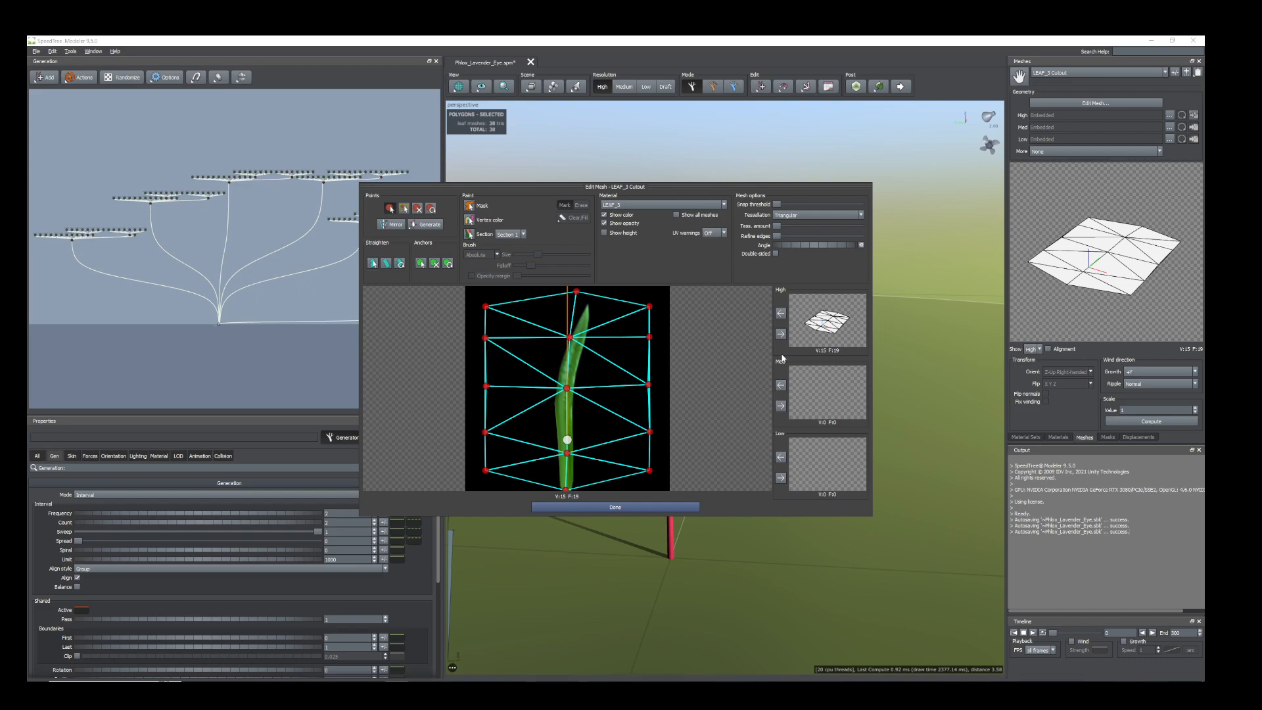
left_click(602, 508)
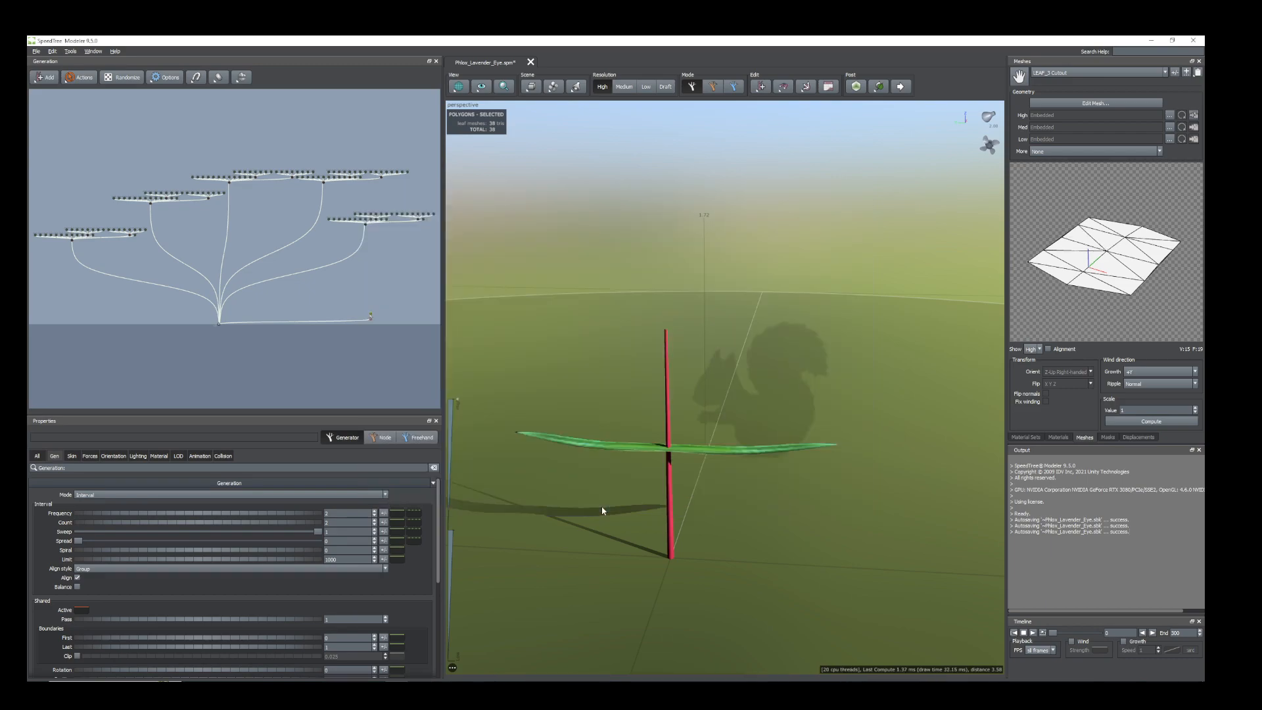
Set the leaves' Up final adjustment to 0.01 and return to their generation properties.
left_click(112, 457)
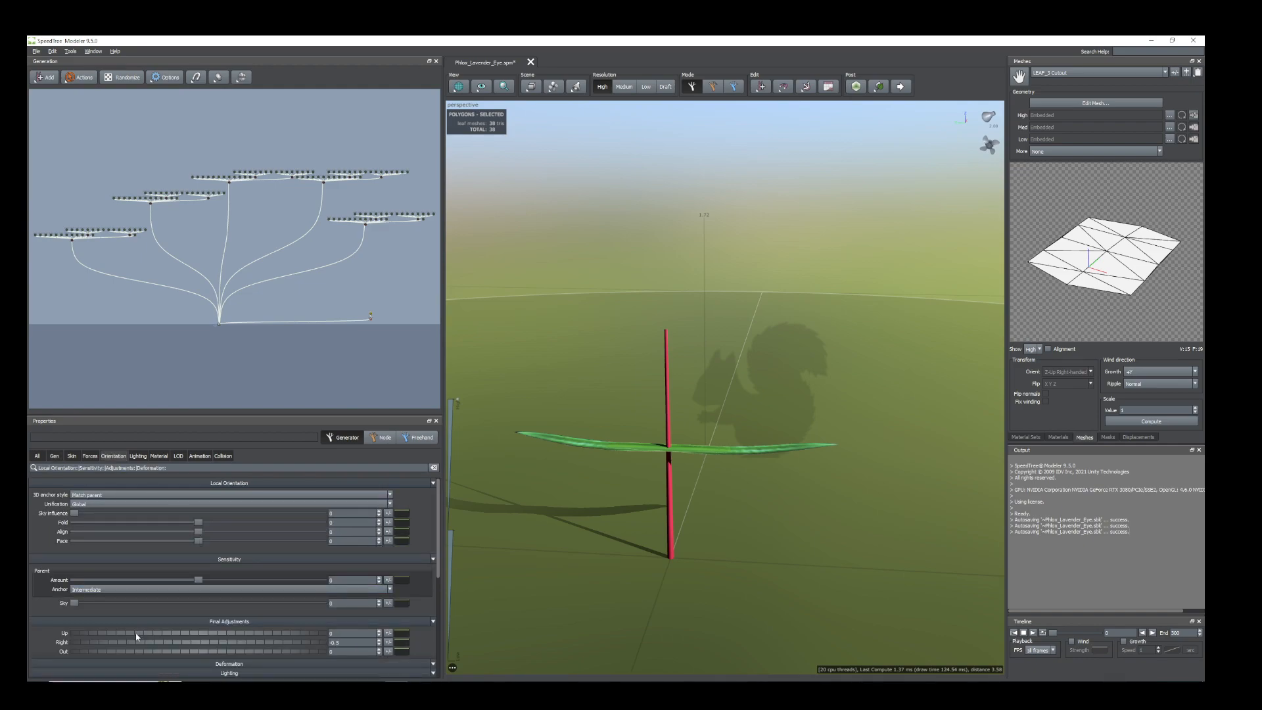
scroll(109, 594, "down", 3)
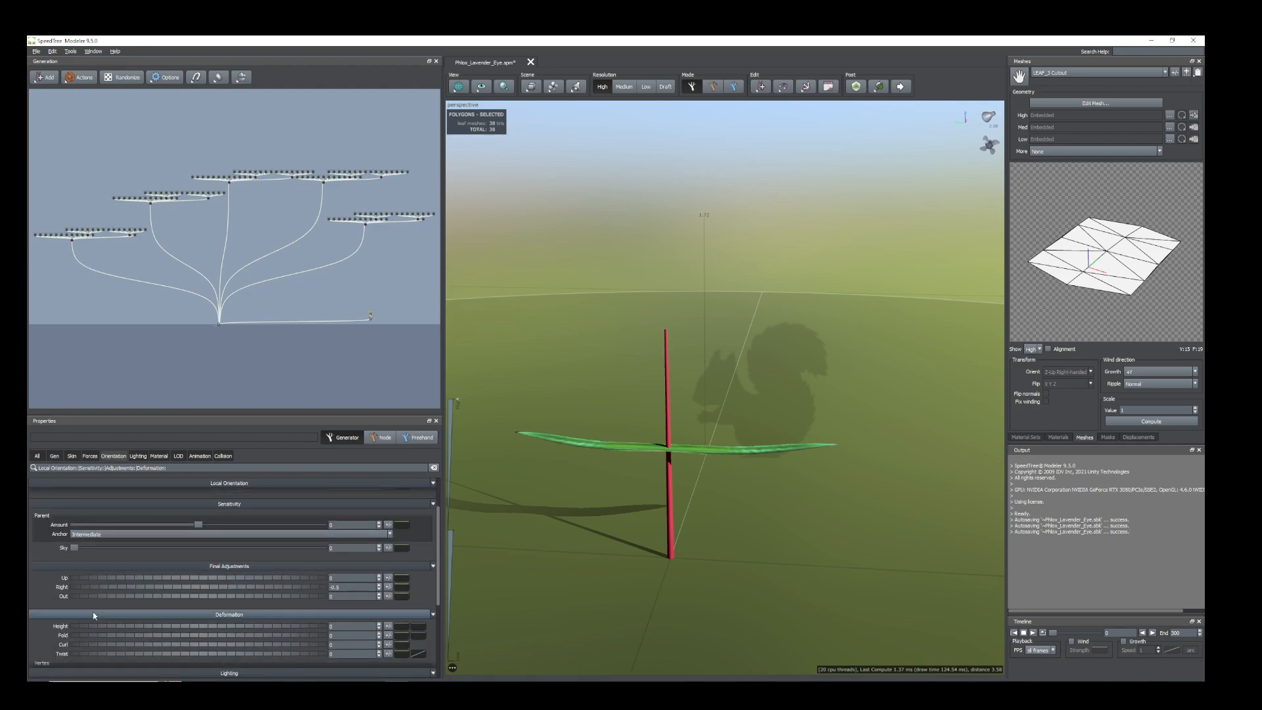
left_click_drag(90, 580, 90, 579)
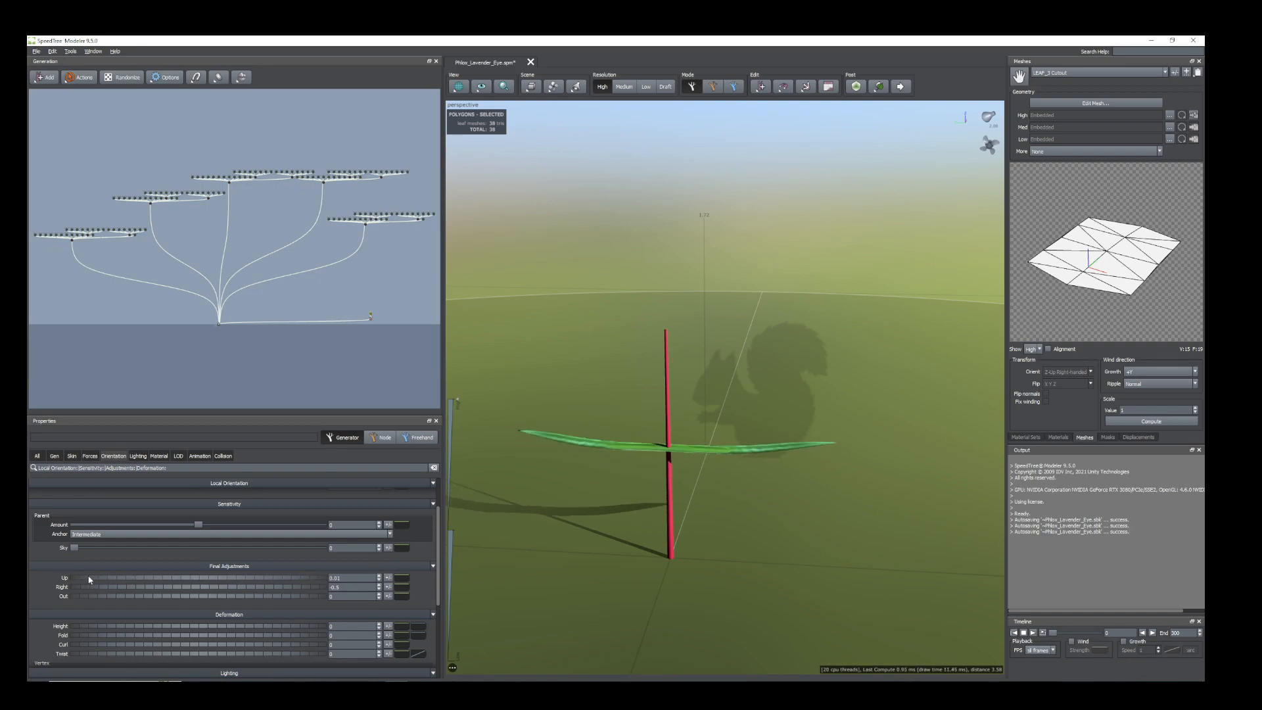
left_click(55, 458)
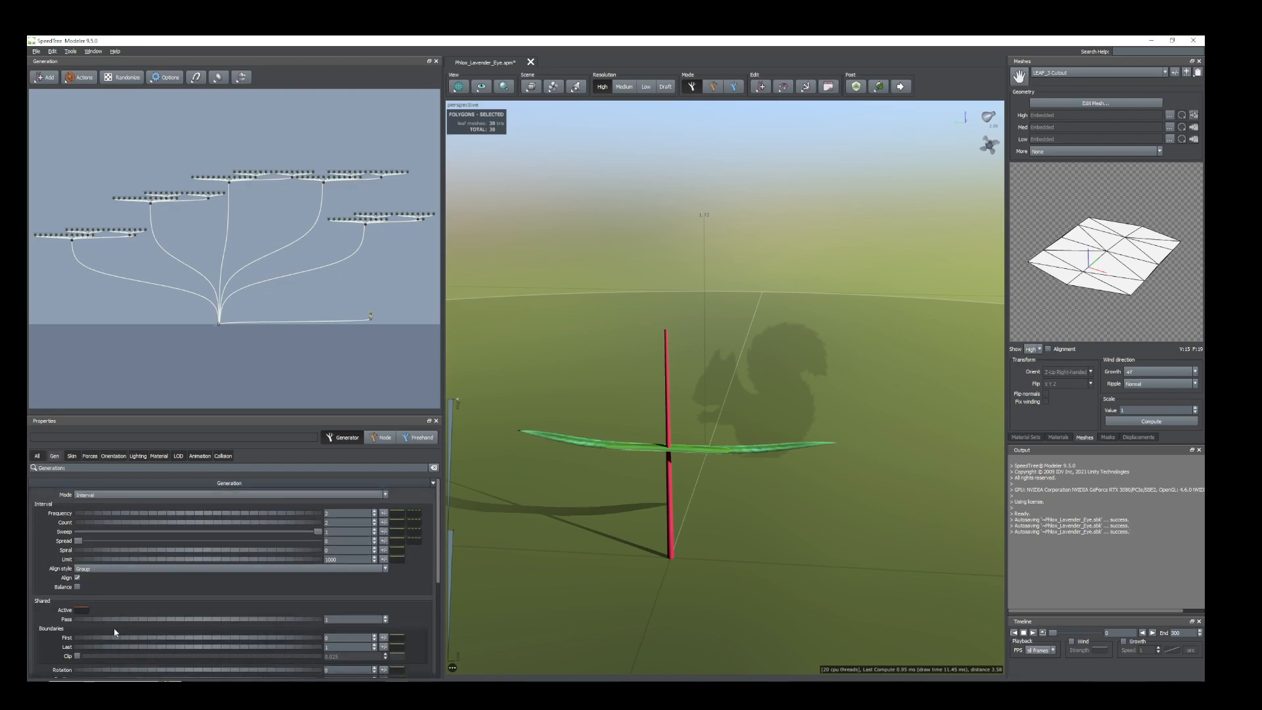
Adjust the leaves' Sink to -0.31, then shape them with Out 0.13, Fold 0.15 and Curl 0.27.
scroll(93, 602, "down", 3)
left_click_drag(90, 563, 77, 556)
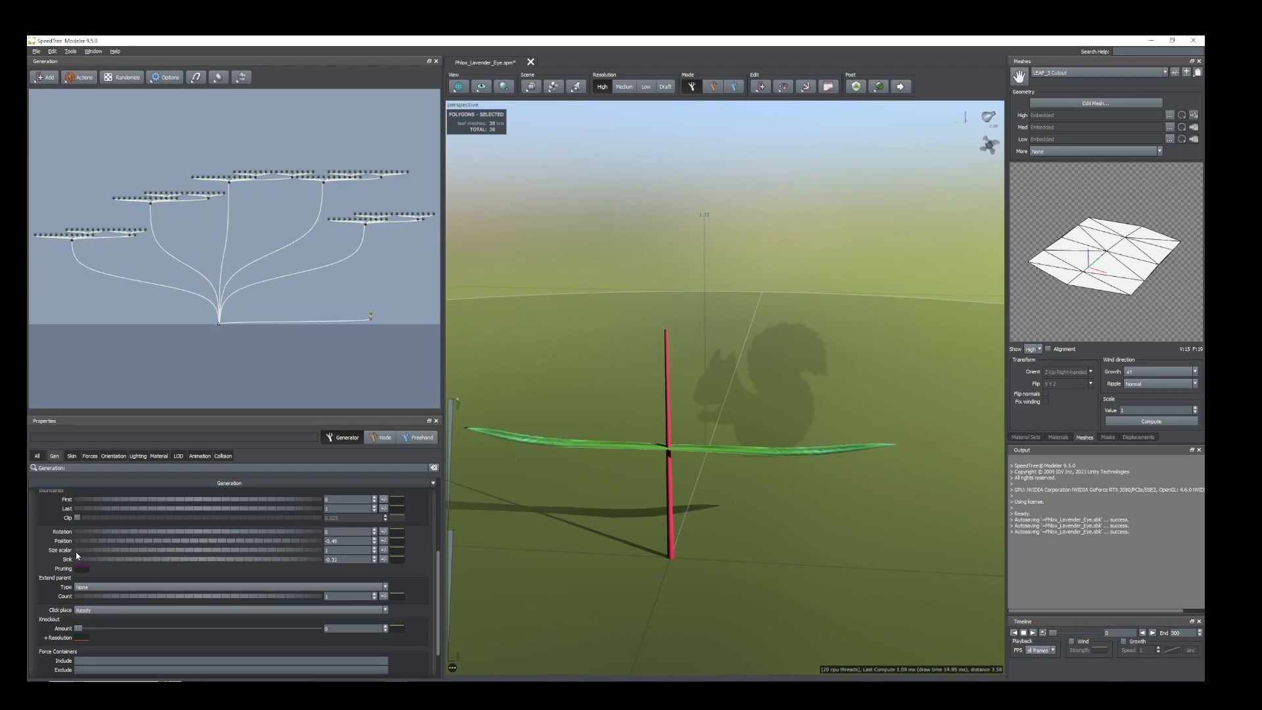
left_click(113, 456)
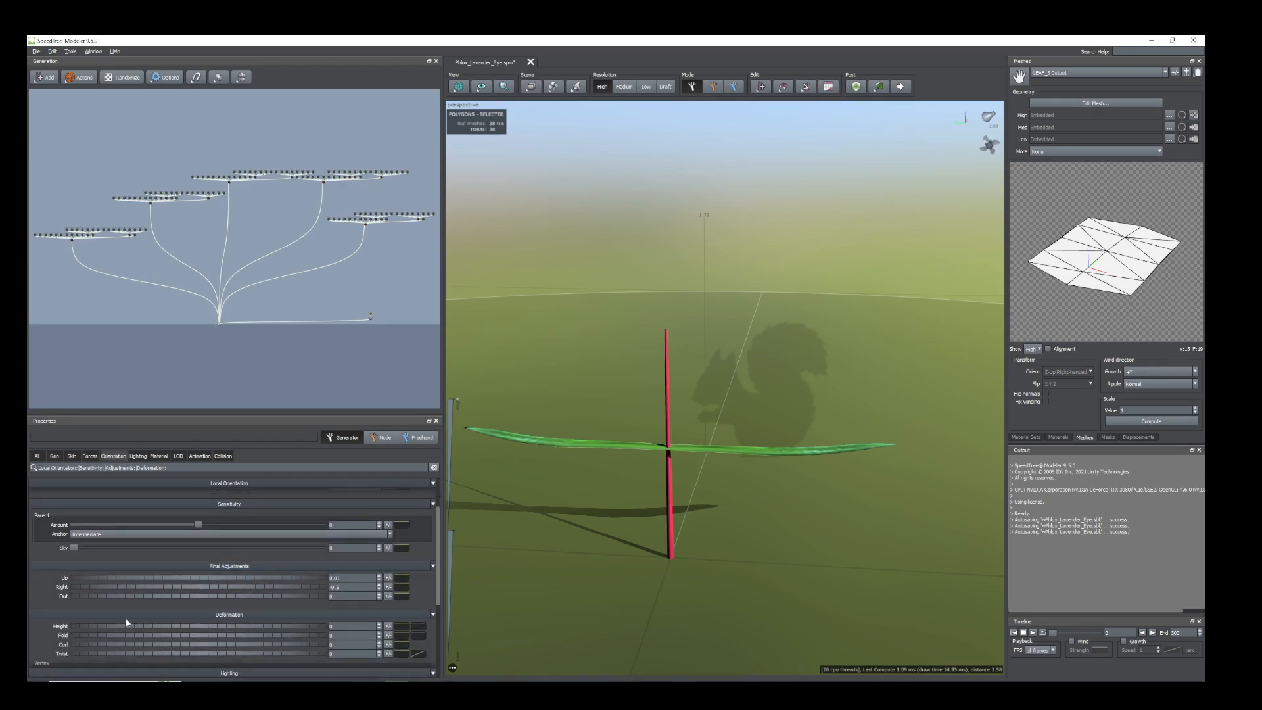
left_click_drag(90, 598, 104, 656)
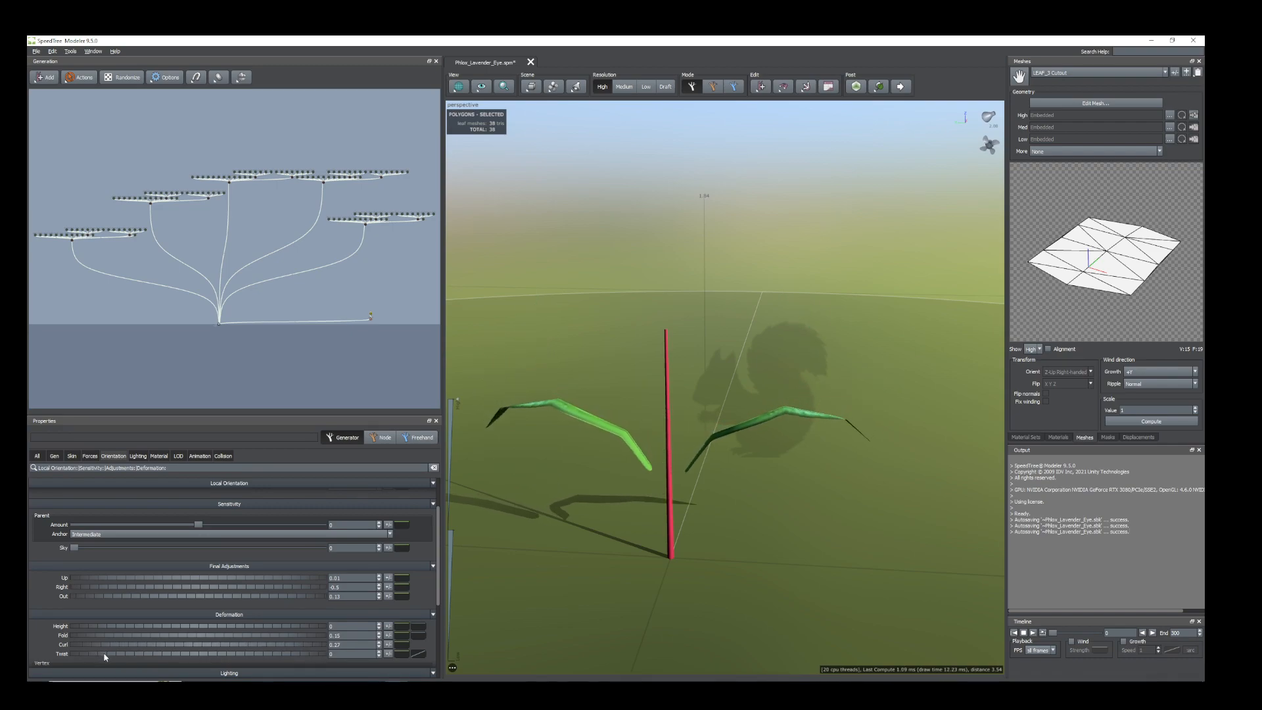
Reattach the leaves to the stem with a Sink of -0.22 and reduce their Size scalar to 0.25.
left_click(55, 456)
scroll(130, 594, "down", 5)
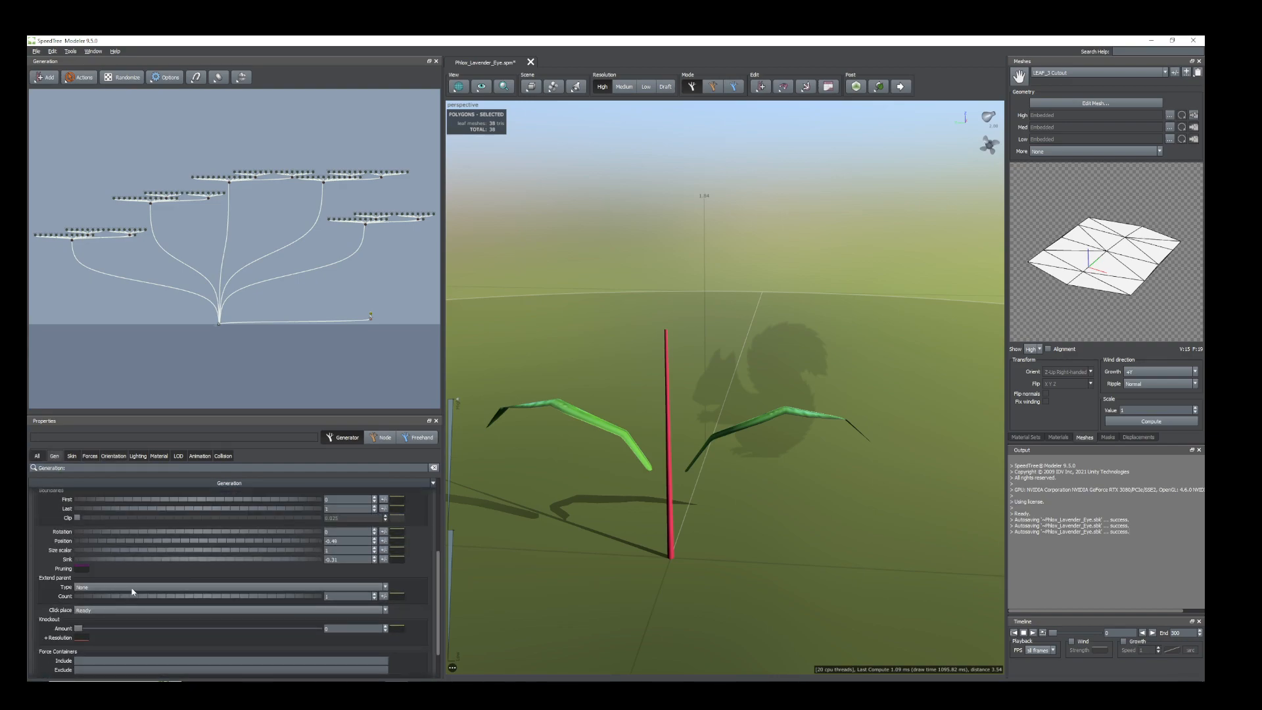
left_click_drag(159, 560, 163, 563)
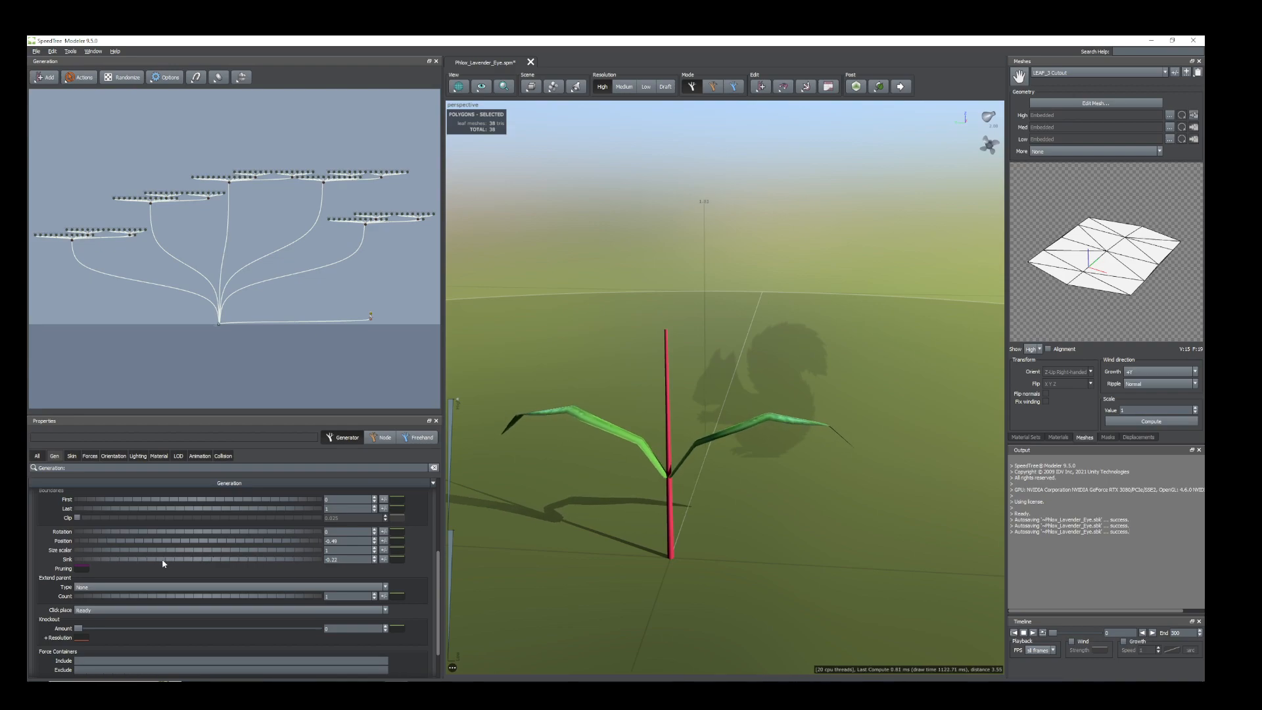
left_click_drag(161, 550, 132, 539)
left_click_drag(676, 609, 723, 486)
Raise the leaf generator's Frequency so opposite leaf pairs repeat at intervals along the stem.
scroll(131, 546, "up", 5)
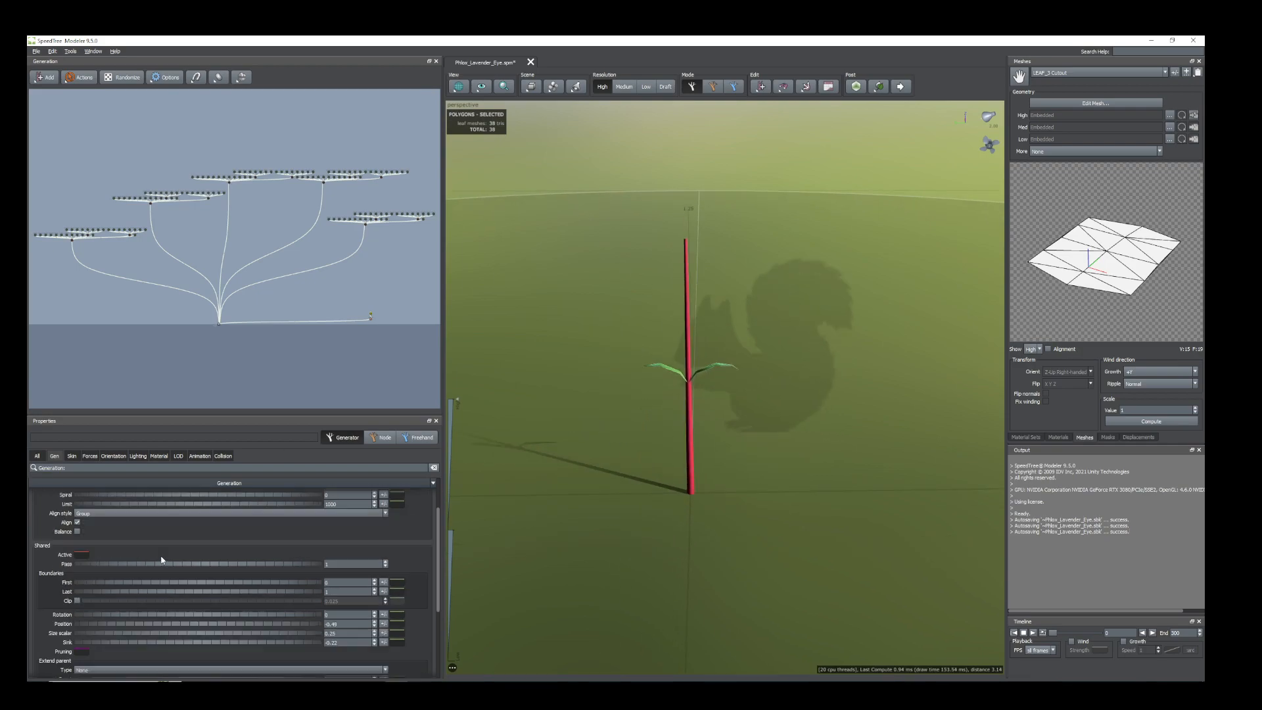
left_click_drag(89, 517, 161, 524)
left_click_drag(370, 543, 754, 519)
left_click_drag(100, 517, 355, 525)
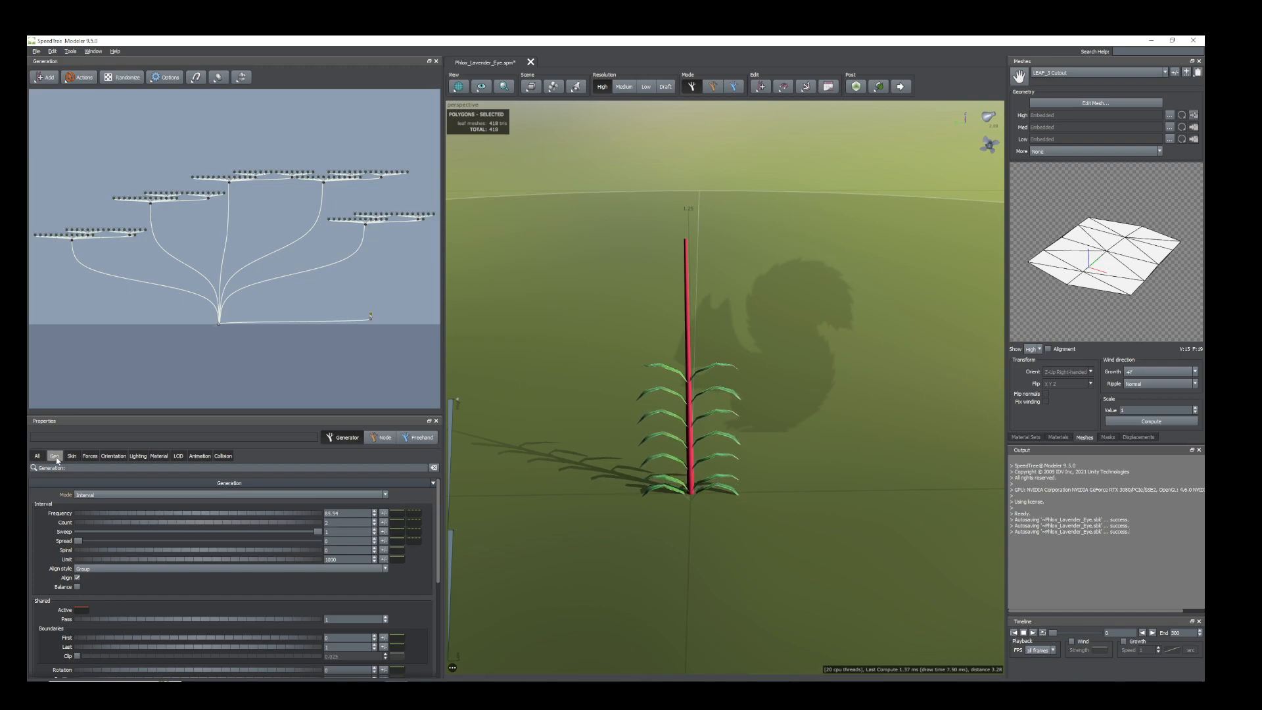
Set the leaf generator's Position to -0.06 so the leaf pairs spread up to the stem's tip.
scroll(66, 568, "down", 5)
left_click_drag(80, 541, 103, 546)
middle_click_drag(699, 632, 699, 631)
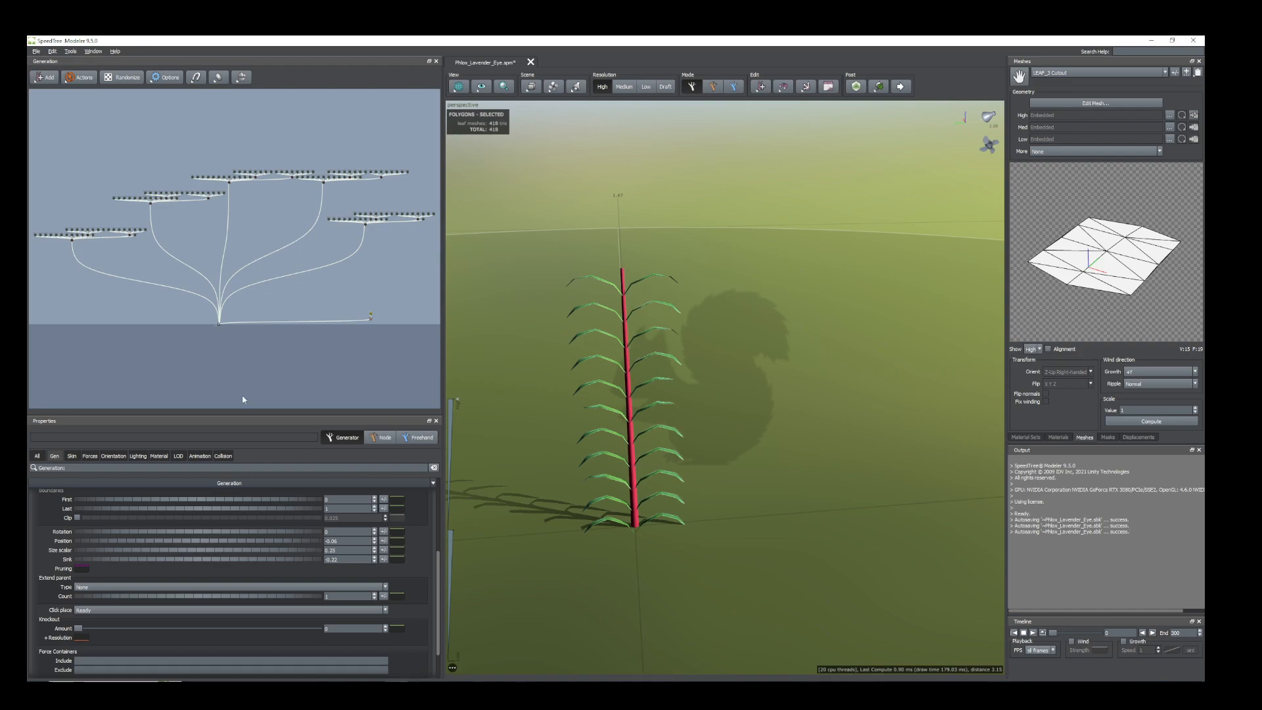
left_click_drag(557, 506, 560, 531)
middle_click_drag(611, 544, 705, 535)
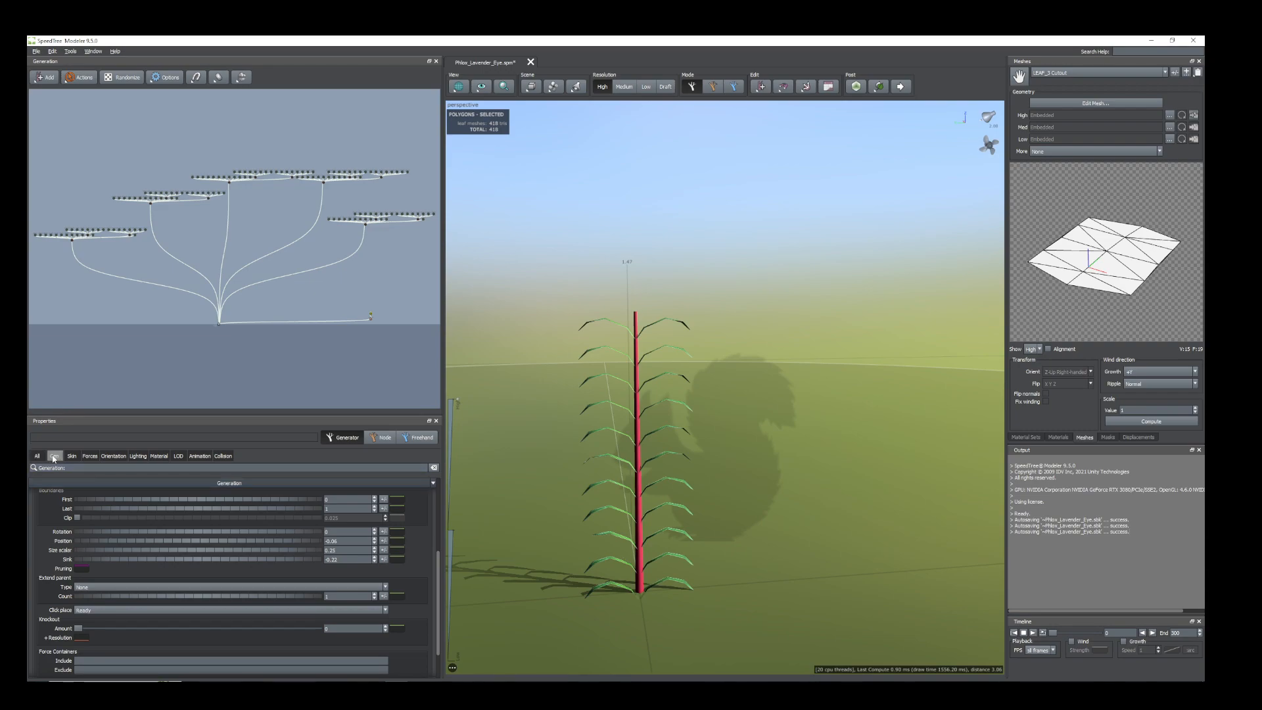
Slope the leaves' Size scalar parent curve downward so the leaves get smaller toward the stem's tip.
scroll(230, 583, "up", 4)
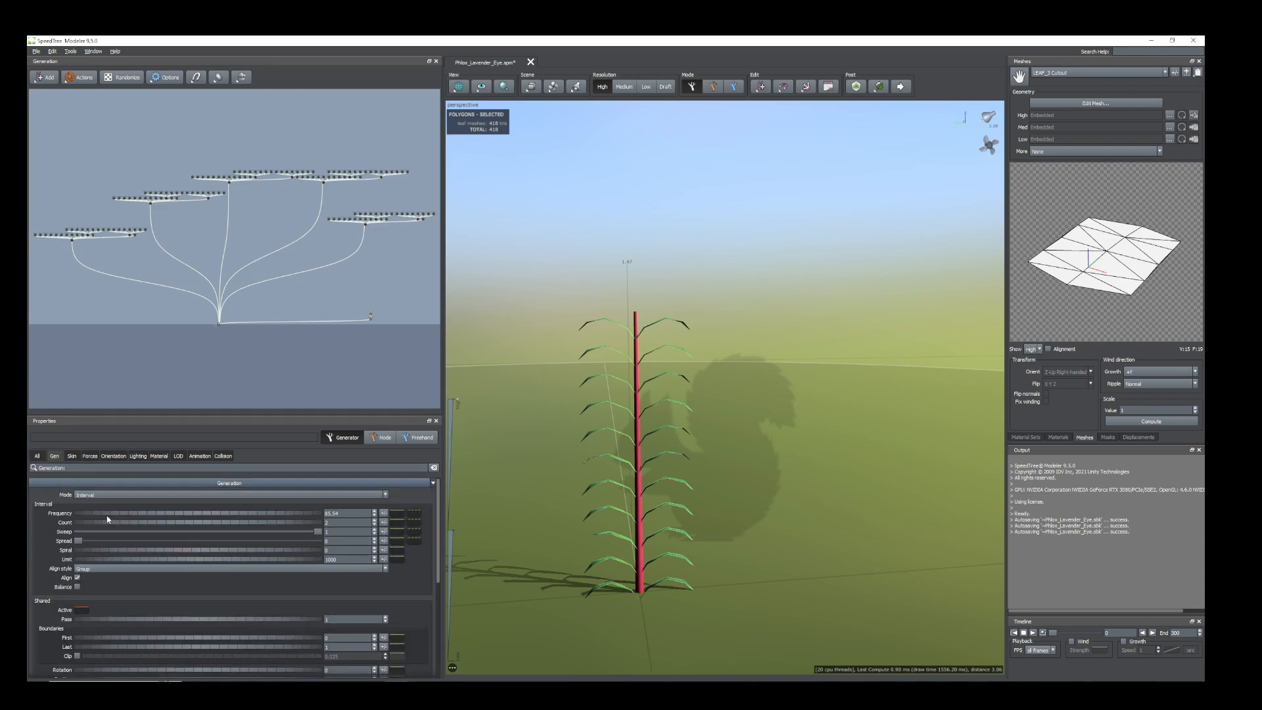
scroll(256, 637, "down", 3)
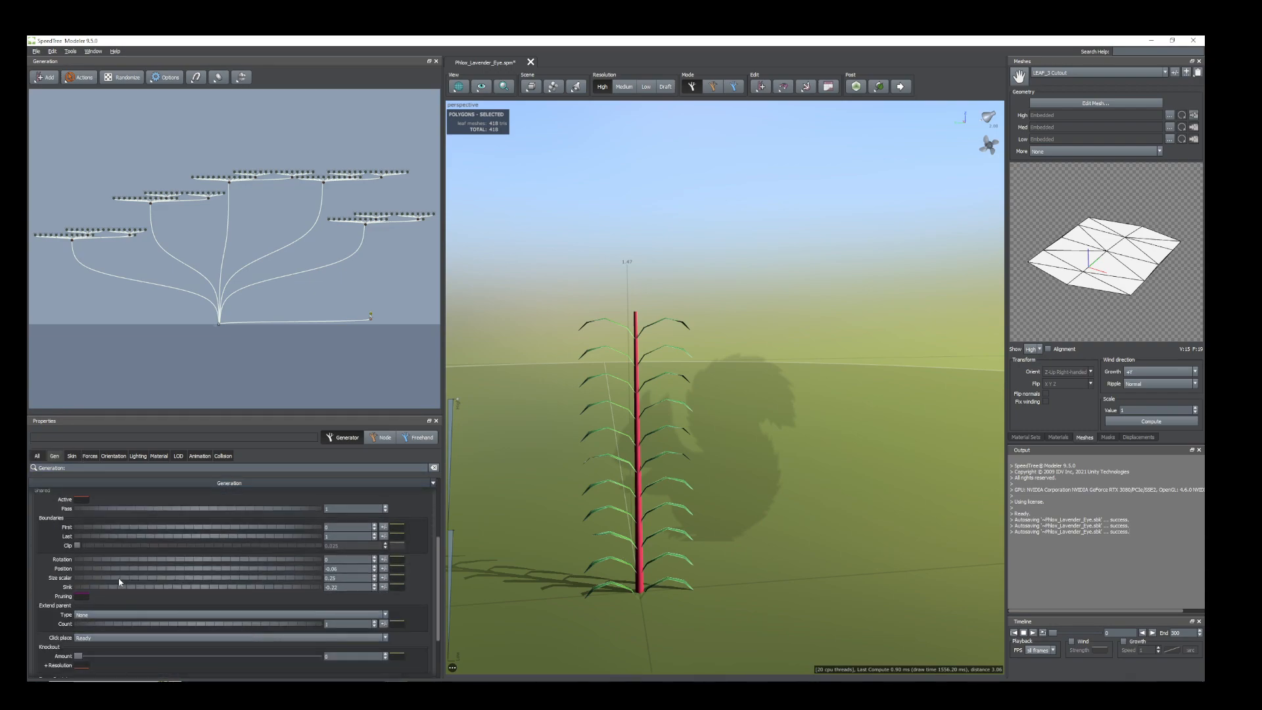
left_click(338, 577)
left_click(398, 577)
left_click_drag(627, 556, 626, 611)
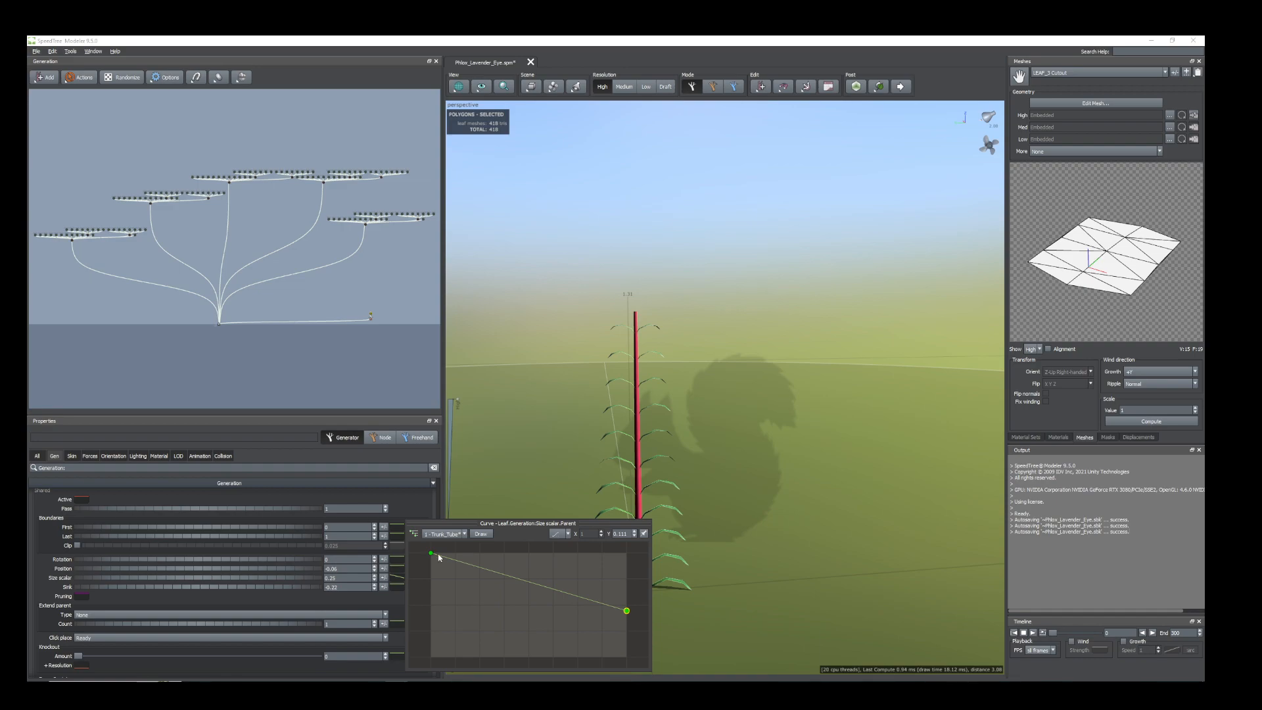
left_click_drag(431, 554, 432, 562)
left_click_drag(708, 499, 715, 454)
middle_click_drag(715, 455, 709, 467)
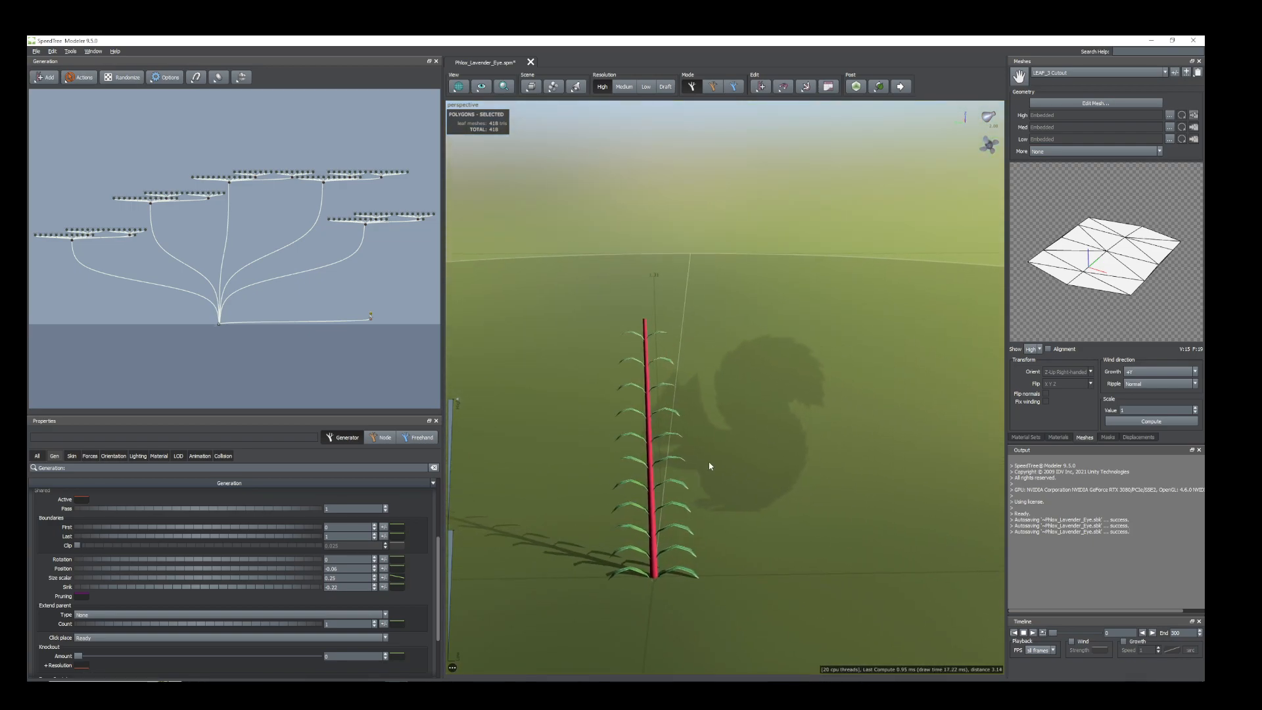
left_click_drag(710, 466, 712, 501)
middle_click_drag(601, 511, 694, 523)
Thin the Trunk_Tube stem by setting its absolute skin radius to 0.07.
scroll(698, 546, "up", 1)
scroll(698, 545, "up", 2)
left_click(694, 576)
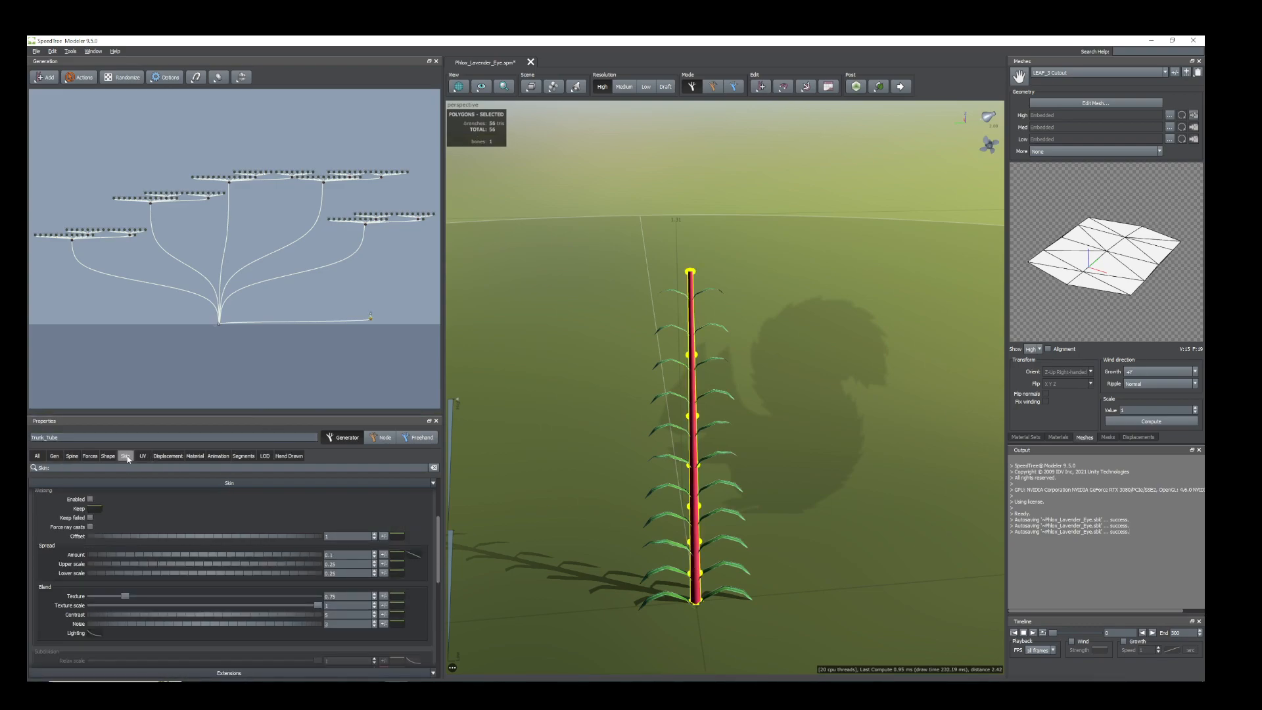
scroll(165, 516, "up", 3)
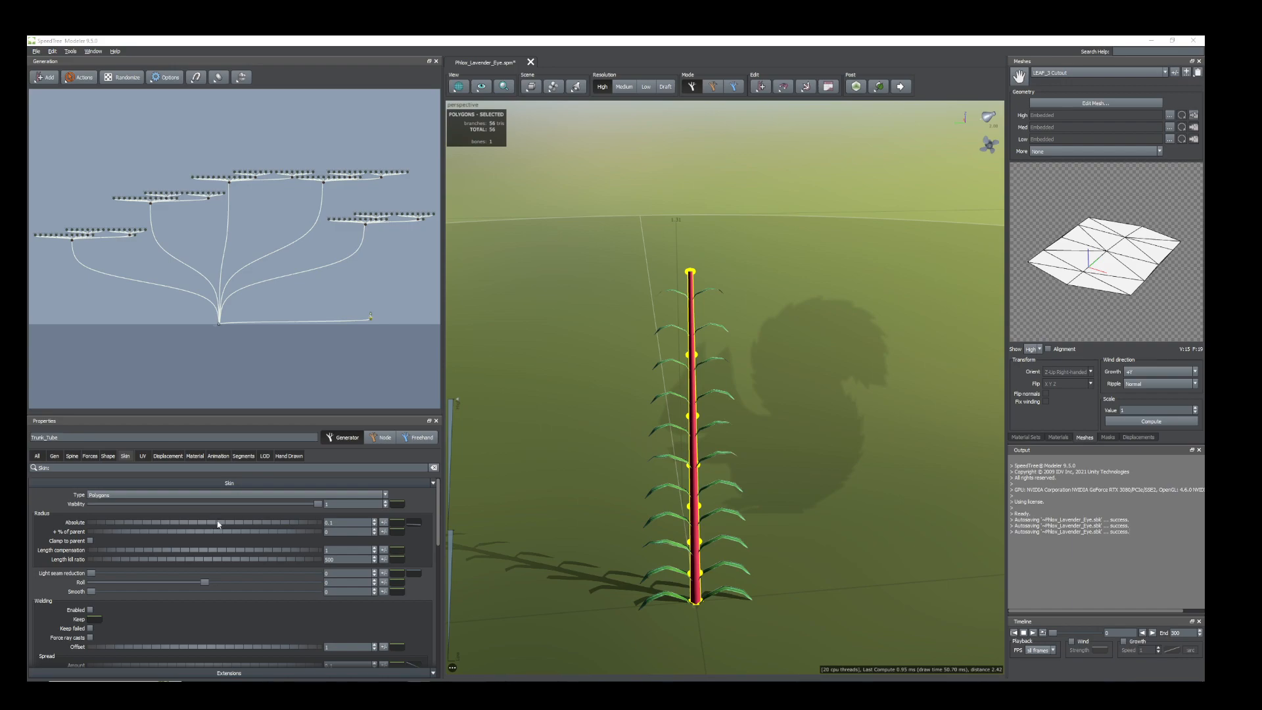
left_click(342, 522)
key("Return")
middle_click_drag(707, 580, 679, 512)
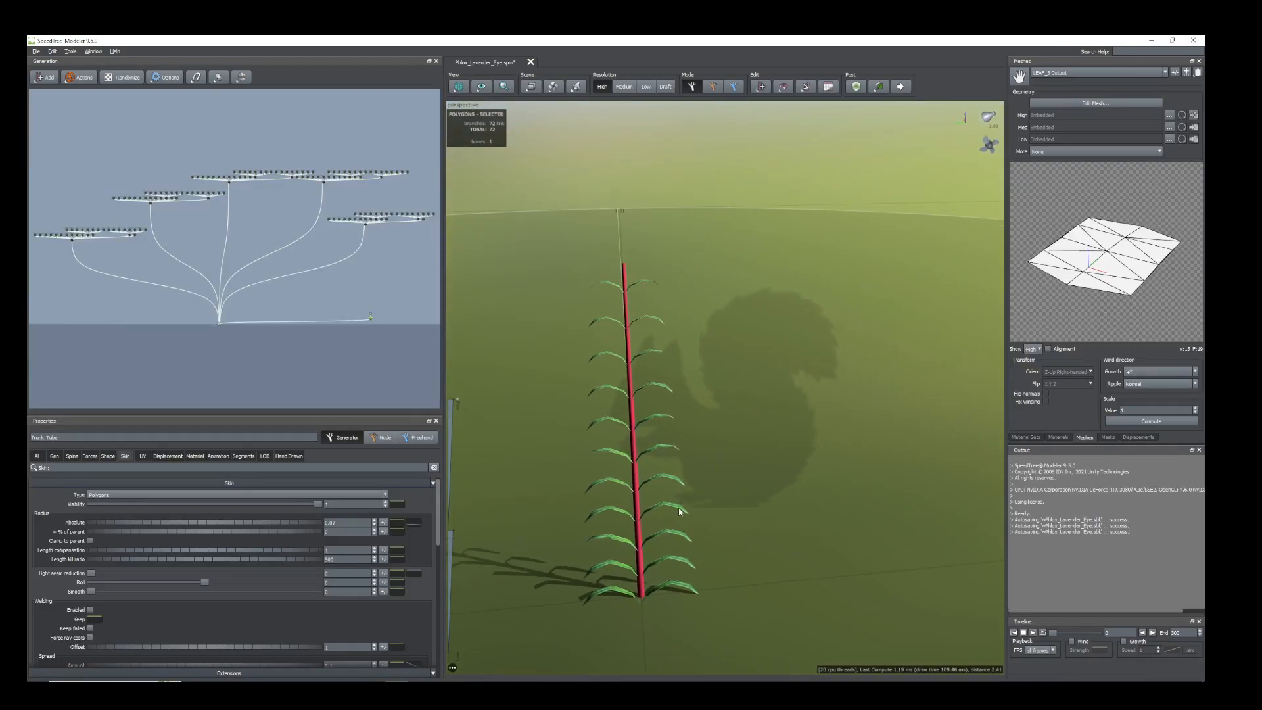
left_click(606, 451)
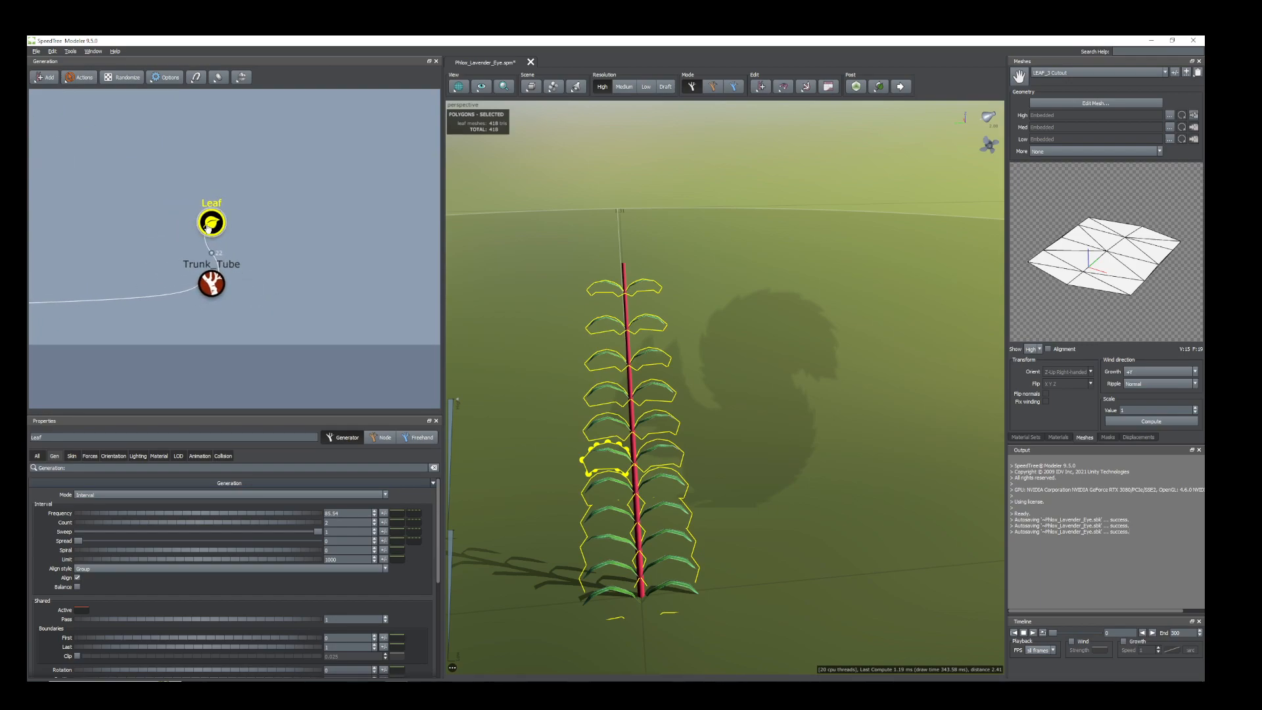
right_click(209, 227)
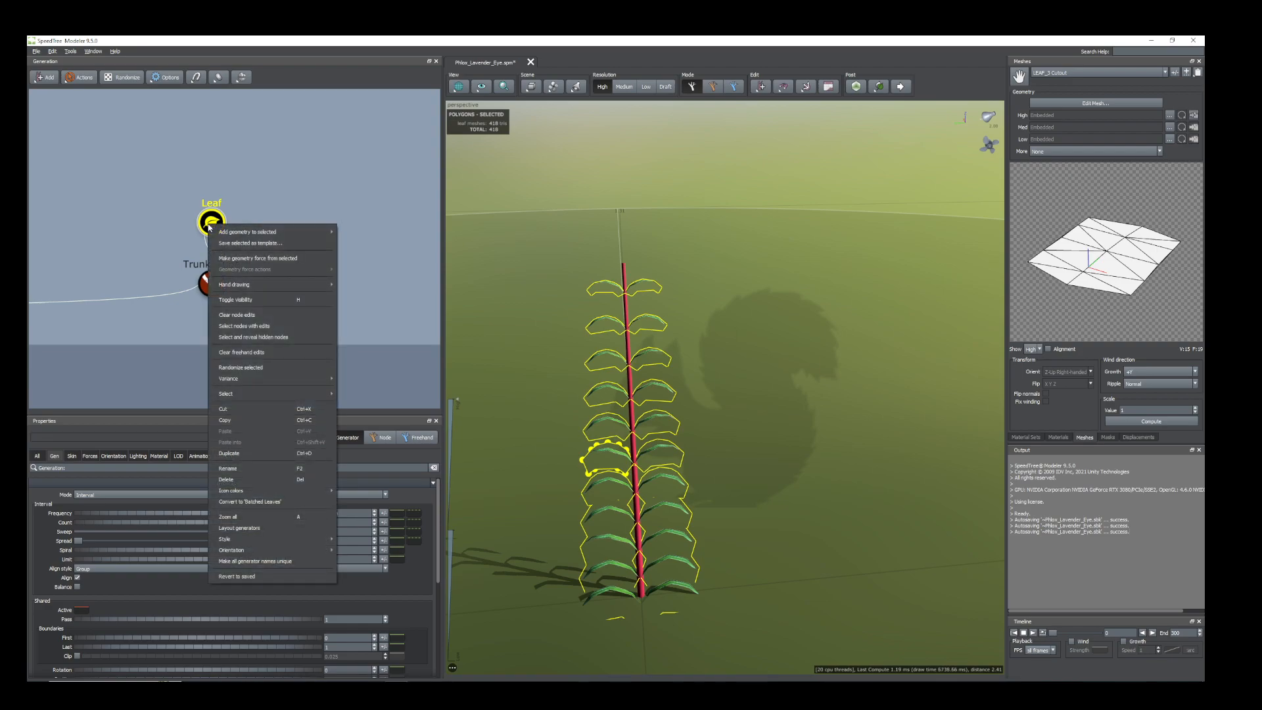
left_click(124, 349)
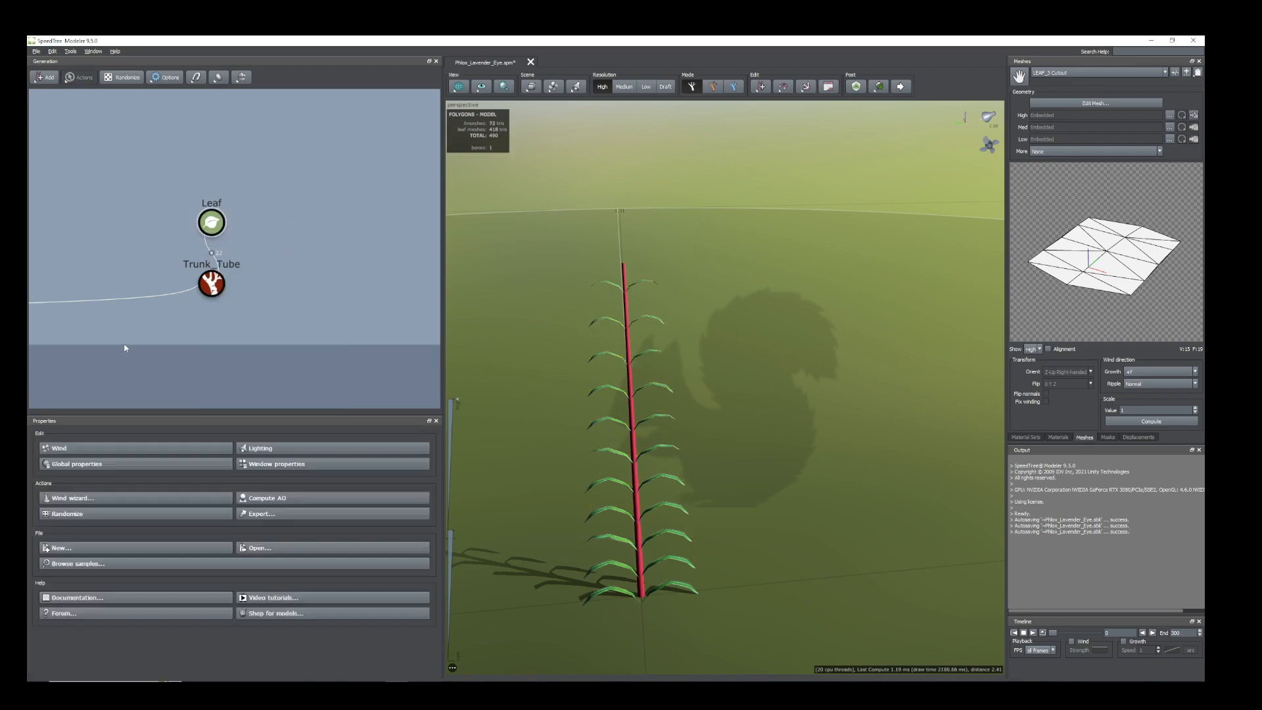
Add a slight random variance to the Leaf generator's Rotation and a variance of 0.001 to its Position.
left_click(211, 223)
scroll(127, 536, "down", 5)
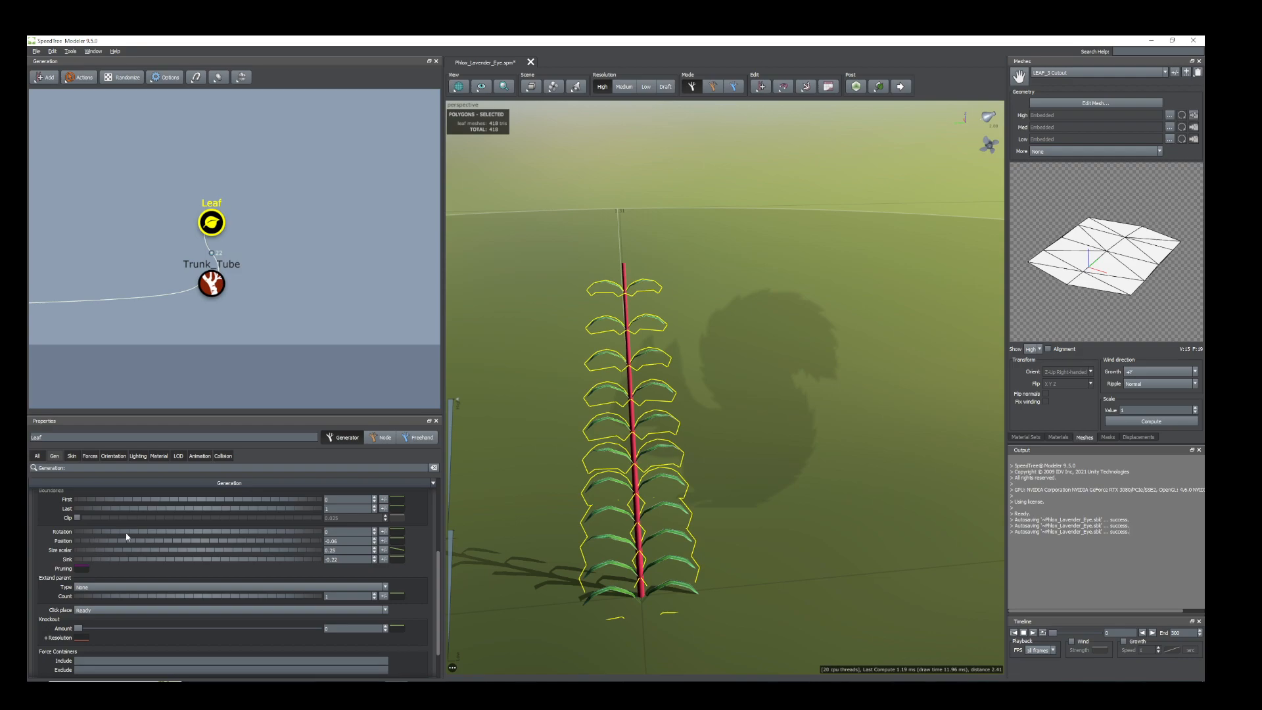
left_click(383, 531)
left_click_drag(442, 549, 448, 551)
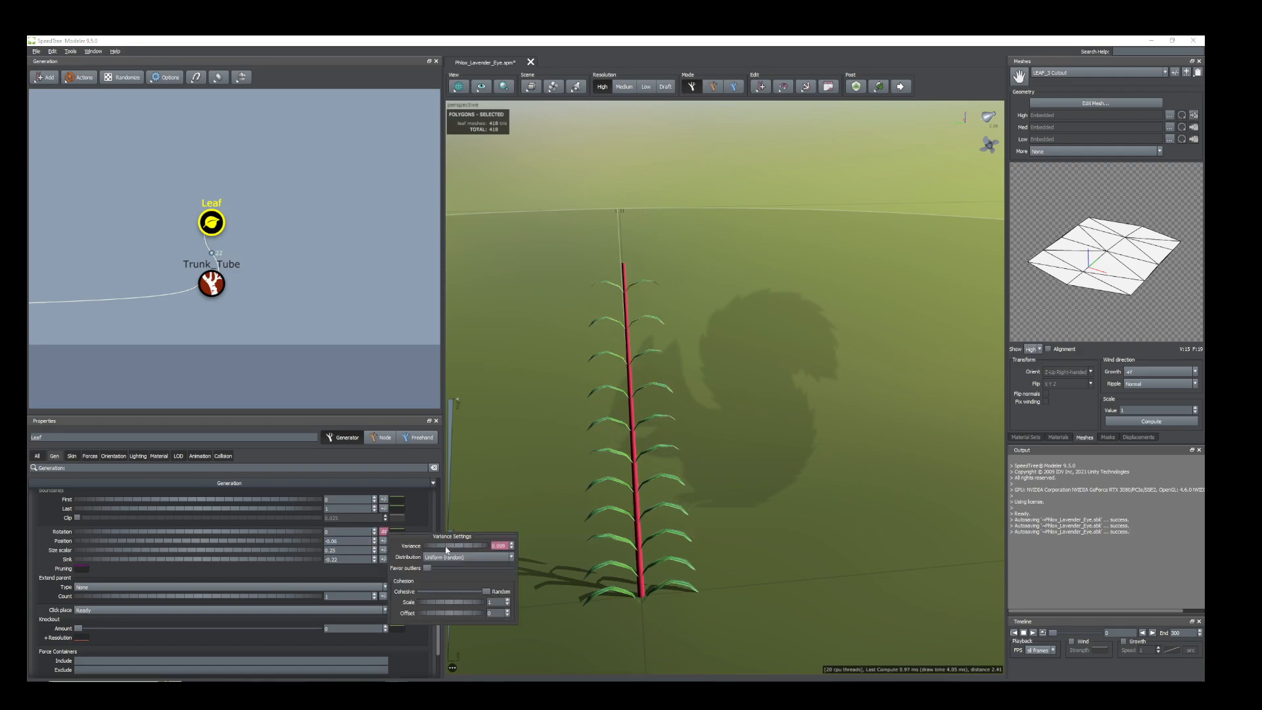
left_click(383, 541)
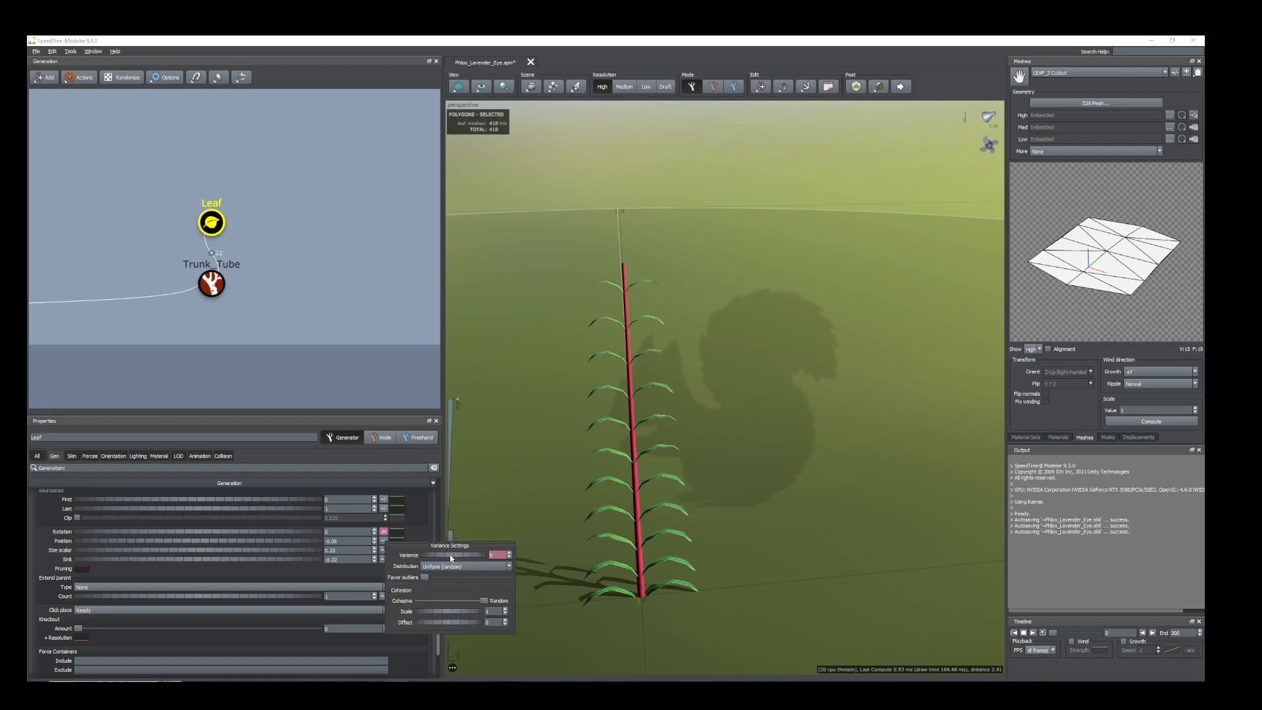
left_click_drag(451, 557, 453, 557)
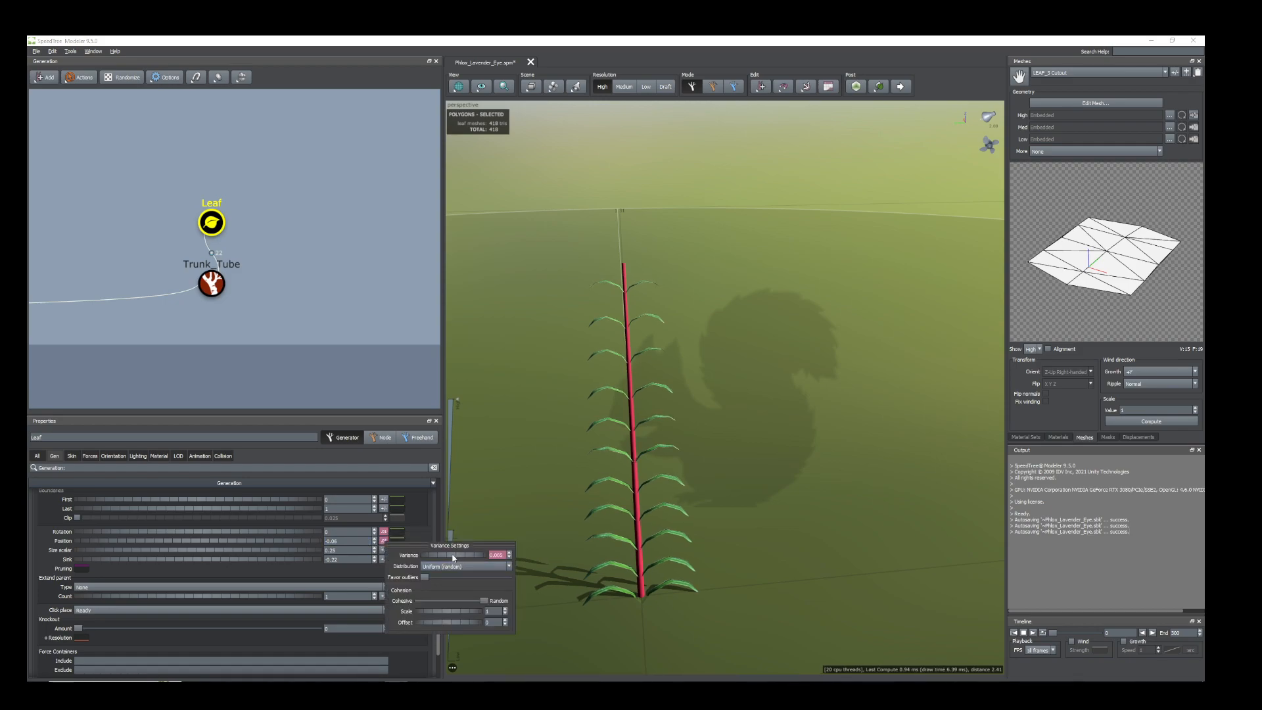
scroll(608, 453, "down", 1)
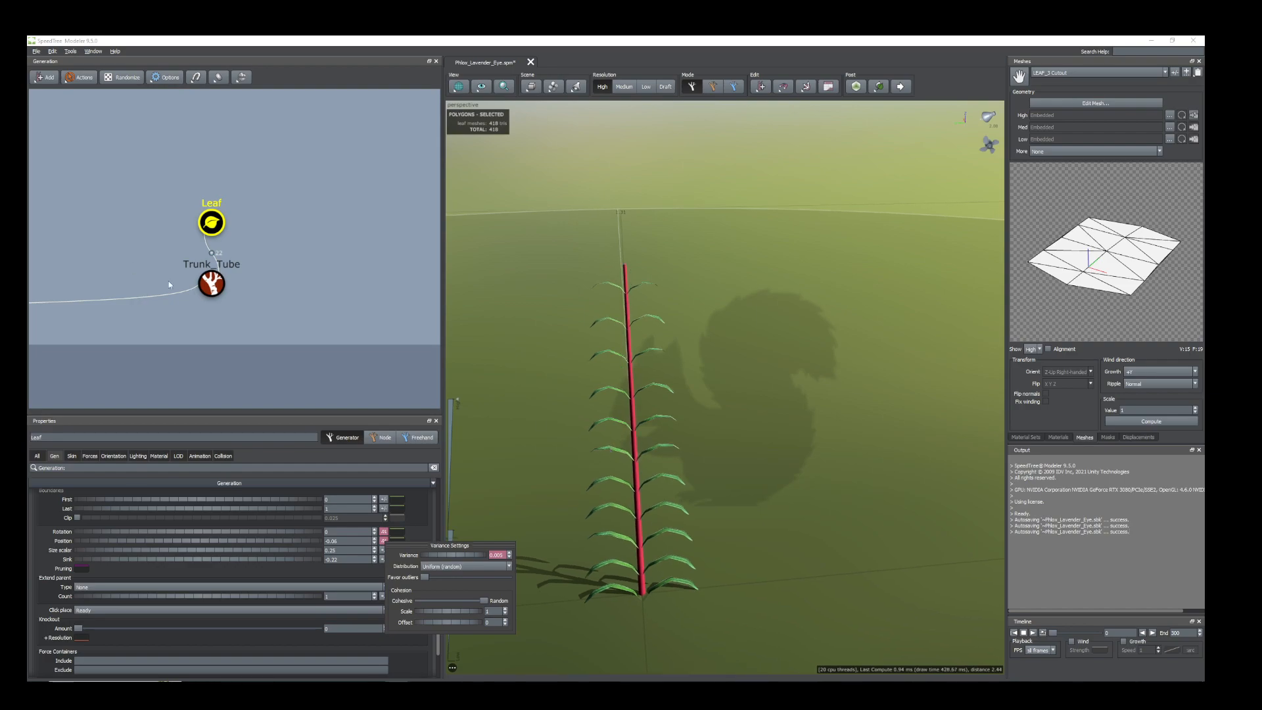
Duplicate the Leaf generator and attach the copy to the Trunk_Tube generator.
left_click(215, 229)
right_click(212, 227)
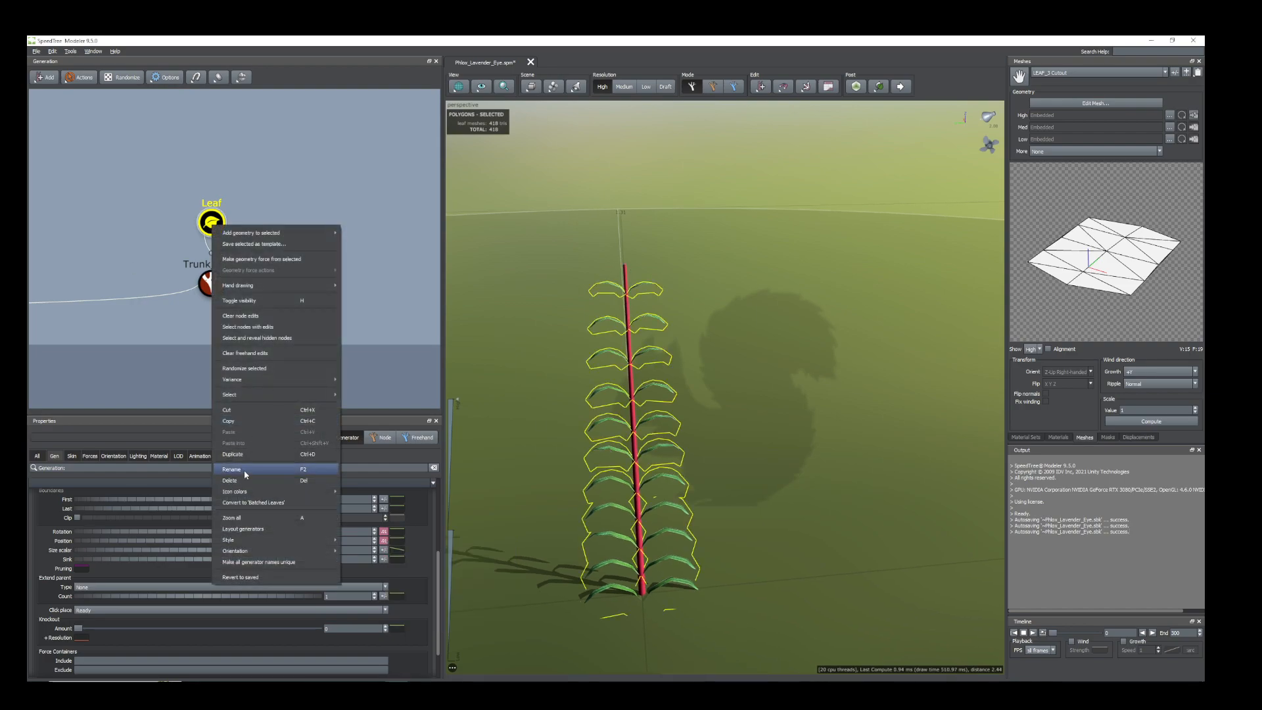
left_click(235, 455)
left_click_drag(270, 216, 211, 284)
Set the Leaf 2 generator's Rotation to 0.25 and Position to -0.04 so its pairs cross the original ones.
left_click(219, 225)
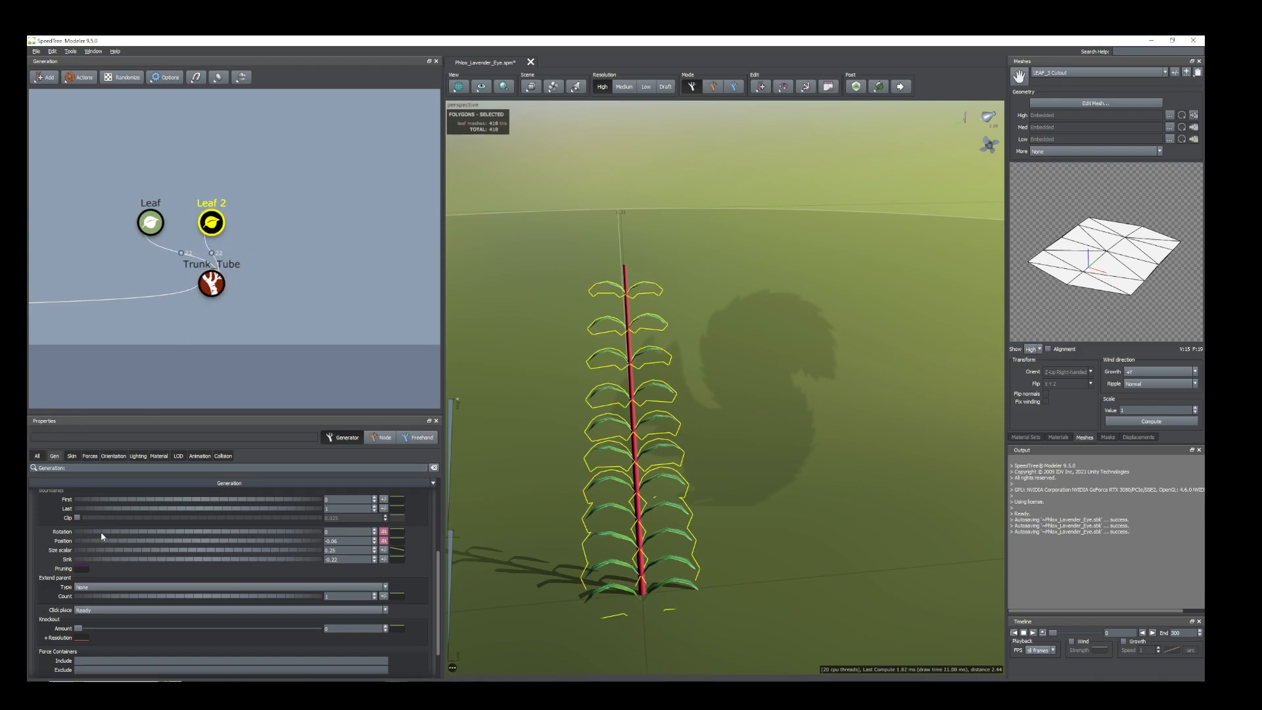
left_click_drag(104, 534, 117, 539)
middle_click_drag(815, 506, 718, 417)
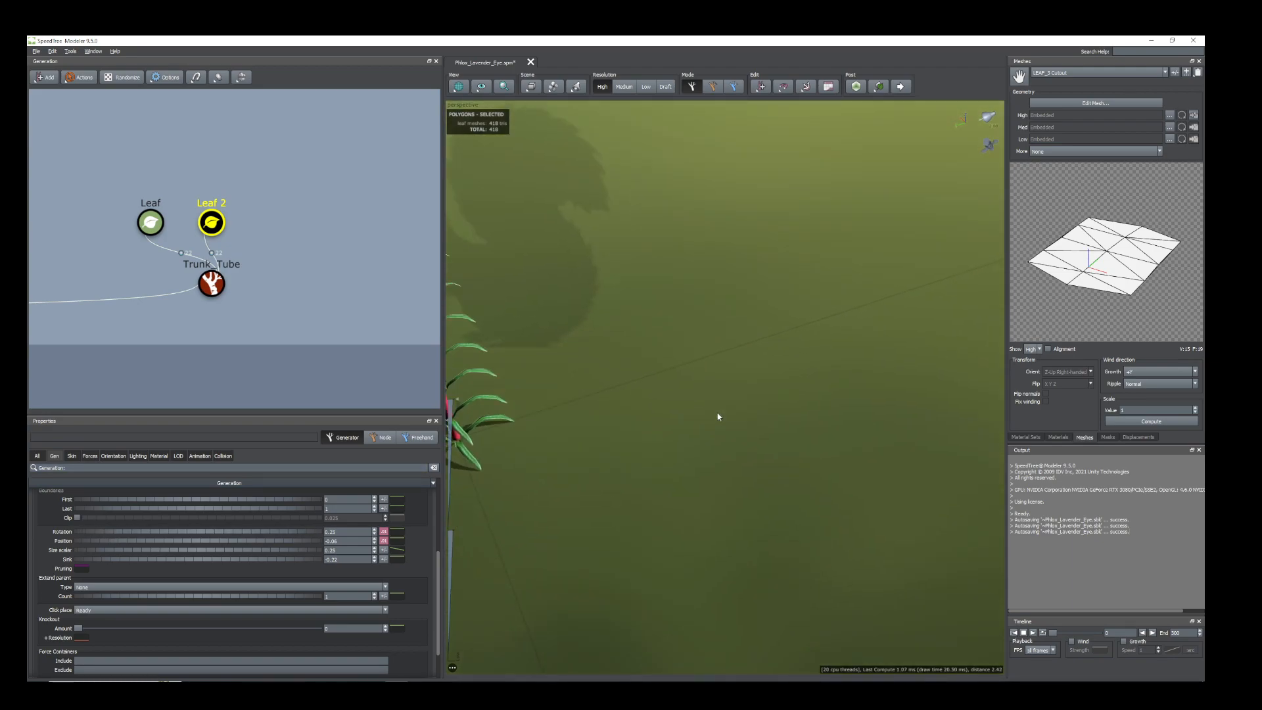
mouse_move(583, 404)
middle_mouse_down()
mouse_move(541, 349)
mouse_move(631, 386)
mouse_move(569, 349)
mouse_move(585, 397)
middle_mouse_up()
left_click_drag(585, 397, 673, 489)
middle_click_drag(674, 489, 735, 447)
left_click_drag(733, 483, 767, 501)
middle_click_drag(766, 501, 718, 561)
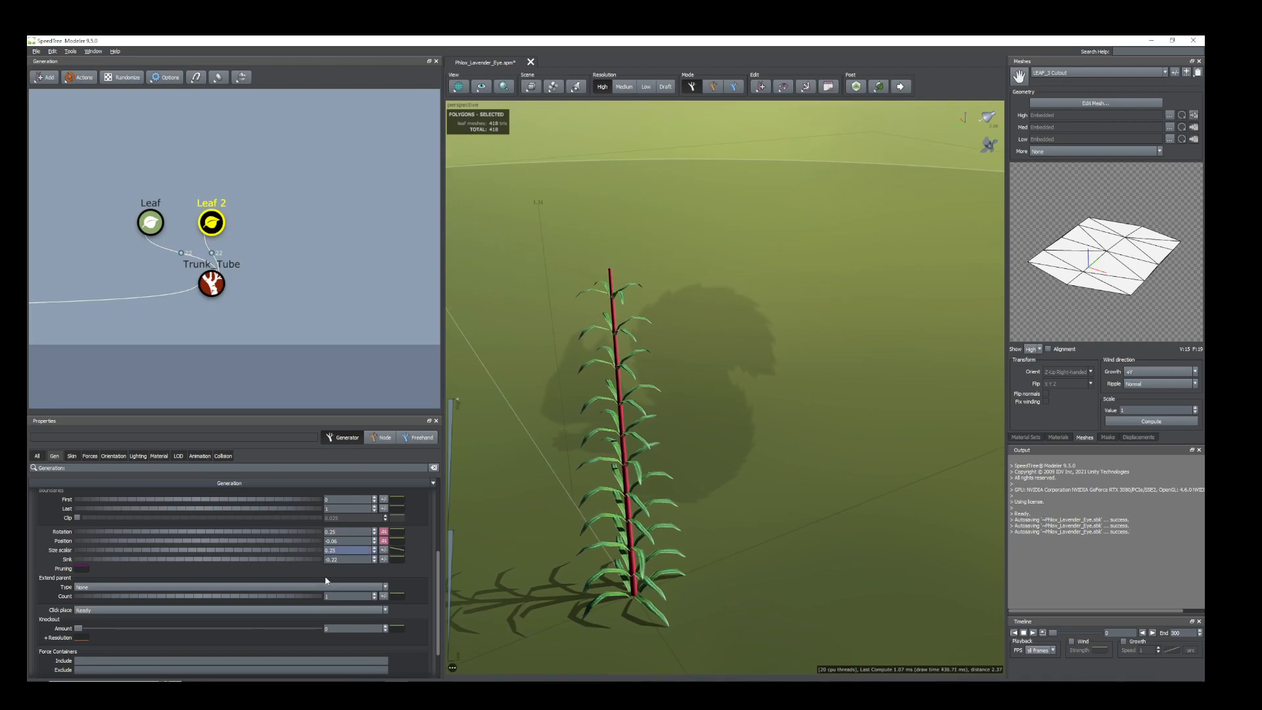
left_click_drag(71, 541, 77, 540)
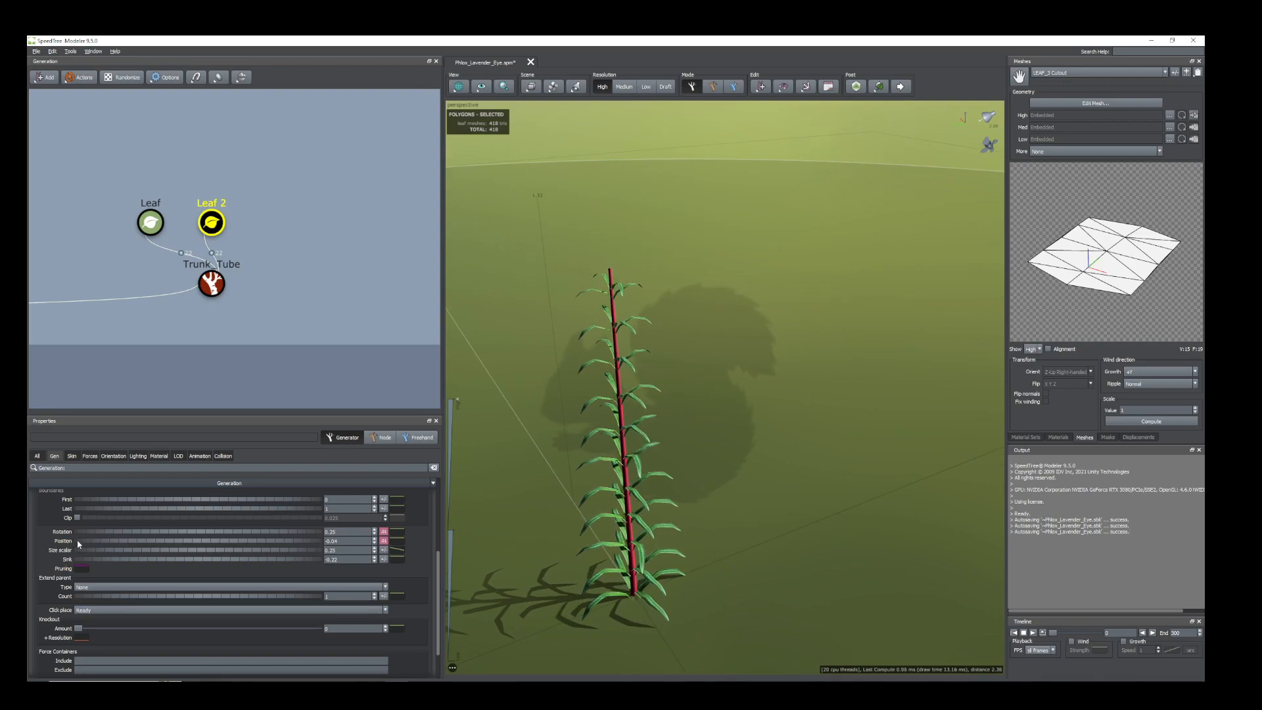
left_click_drag(655, 411, 618, 383)
Increase the brightness of the LEAF_3 material's Gloss map, then deselect the leaves and view the whole stem.
left_click(618, 402)
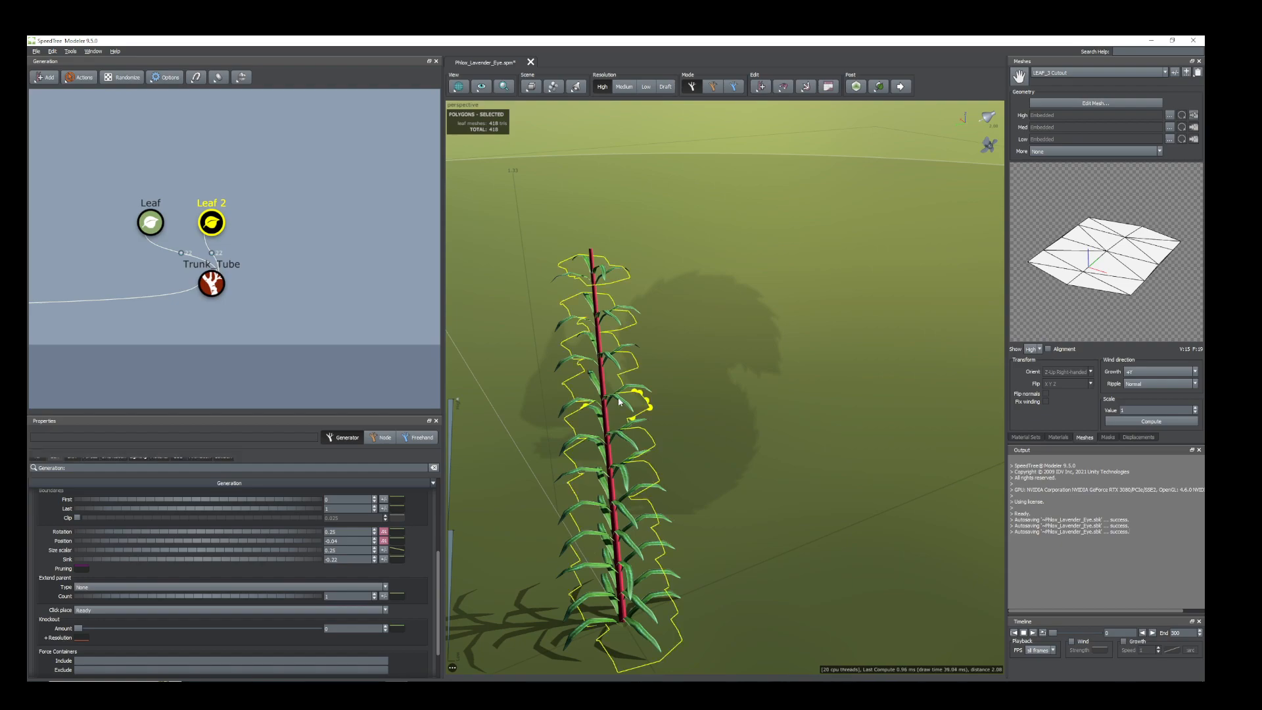
left_click(1058, 437)
left_click(1033, 324)
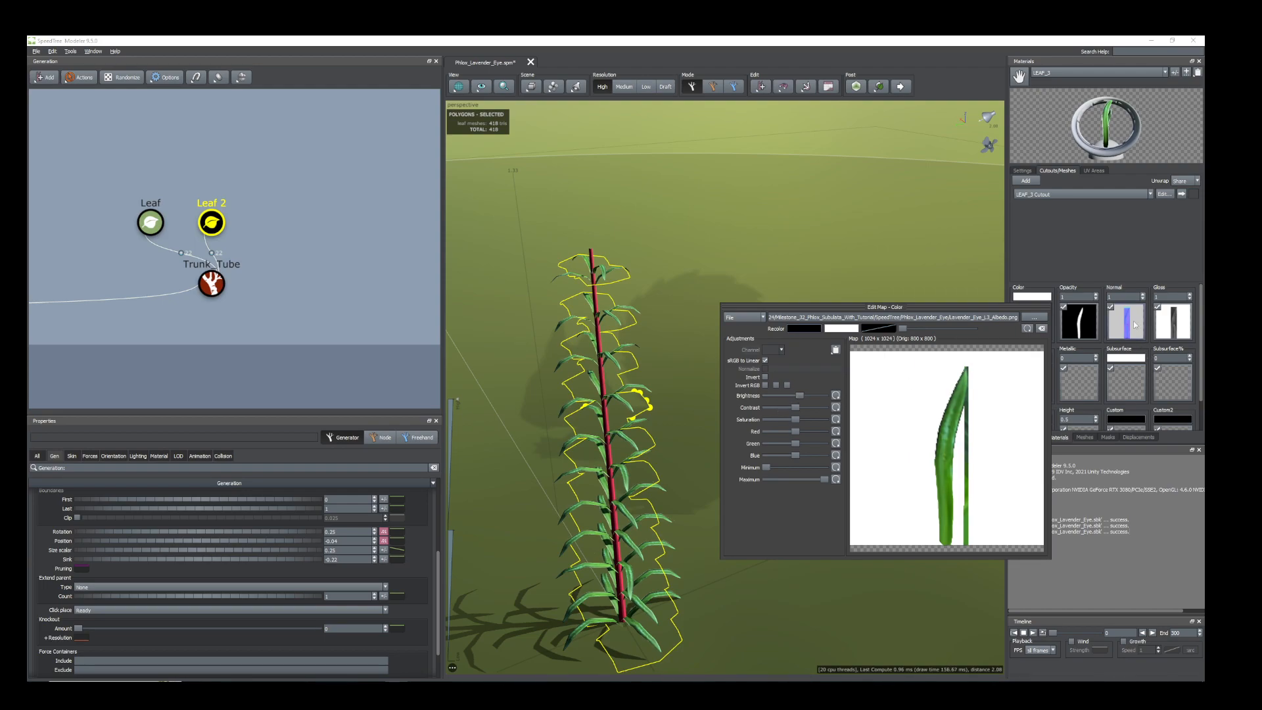
left_click(1184, 327)
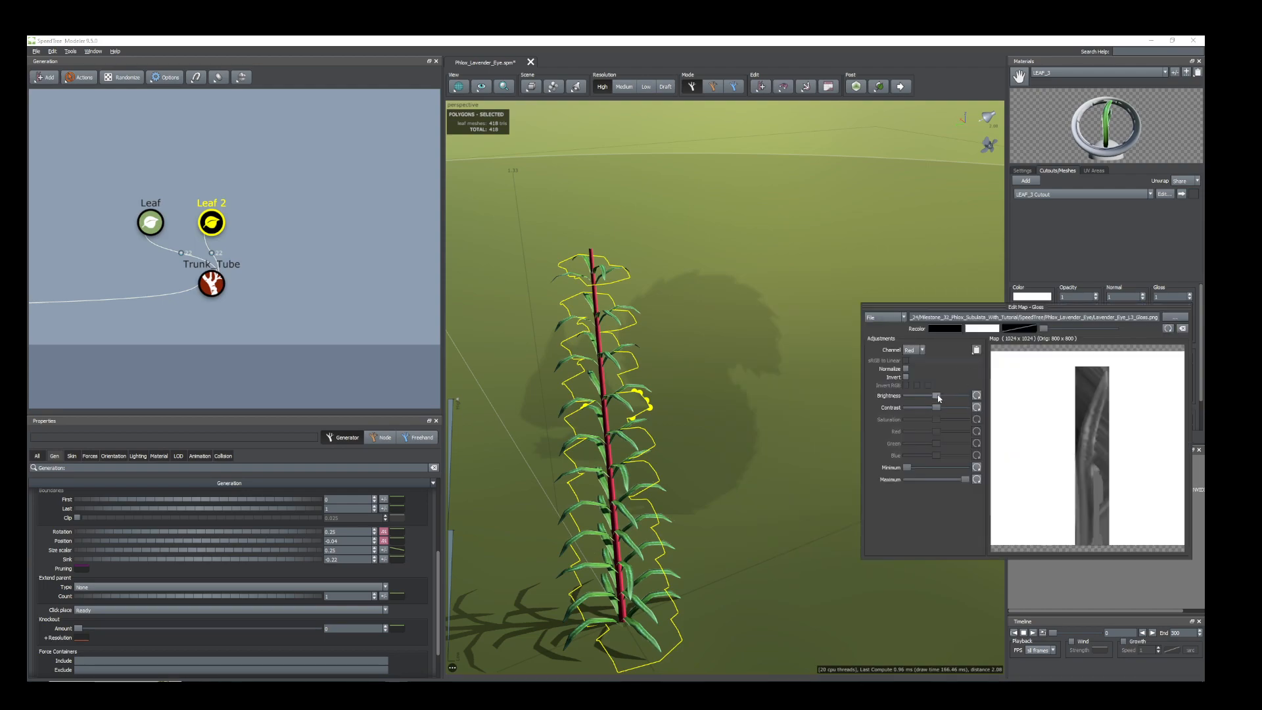
left_click_drag(938, 395, 955, 395)
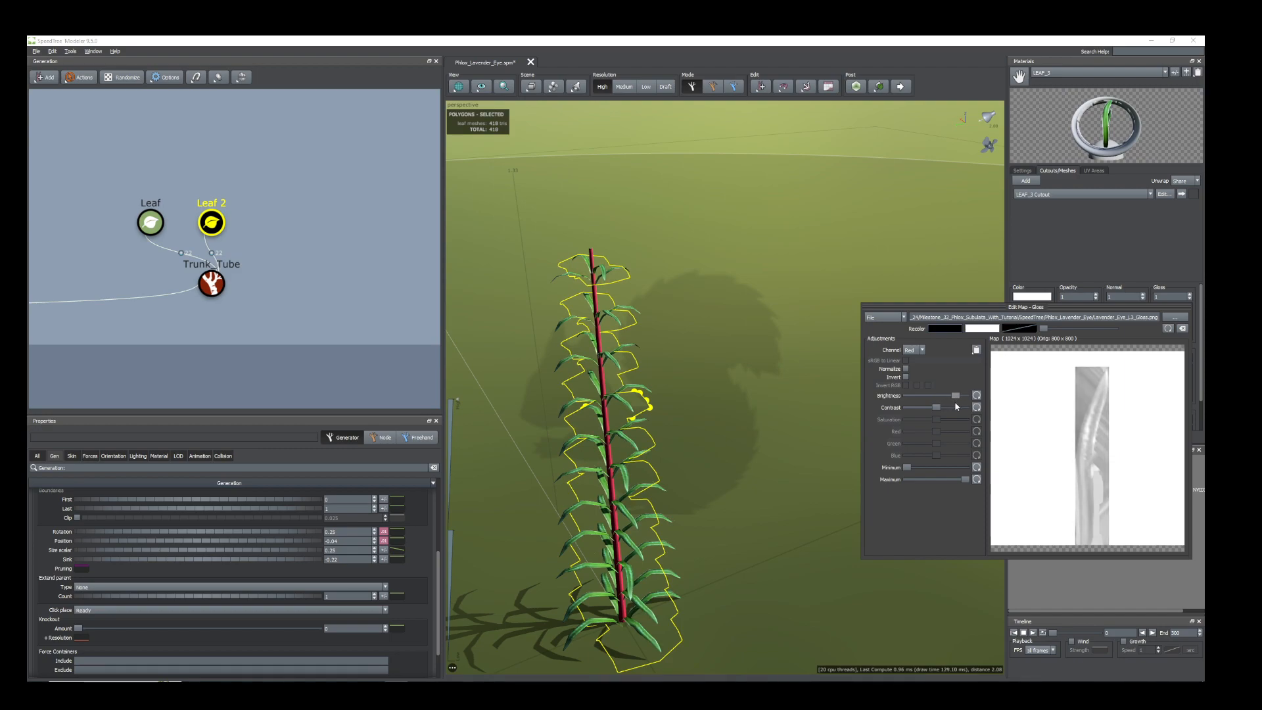
left_click_drag(597, 422, 622, 471)
left_click(793, 482)
scroll(731, 484, "down", 4)
scroll(729, 484, "up", 2)
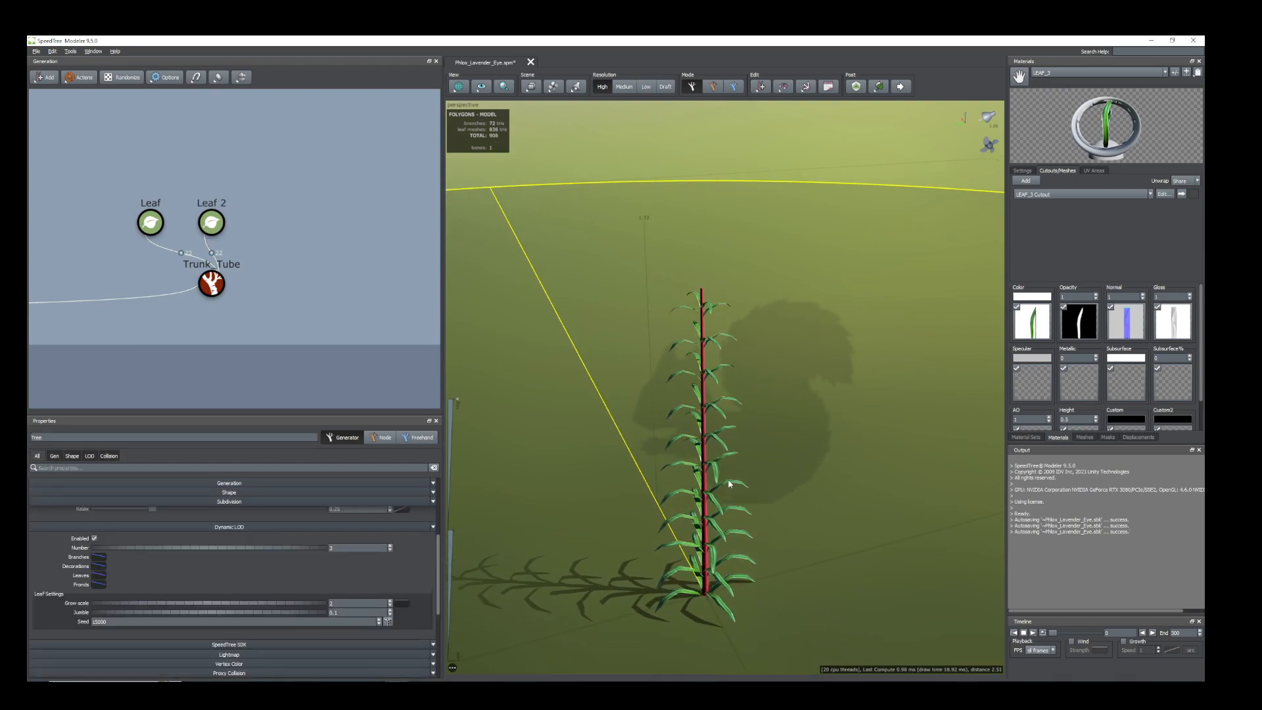
scroll(728, 483, "up", 1)
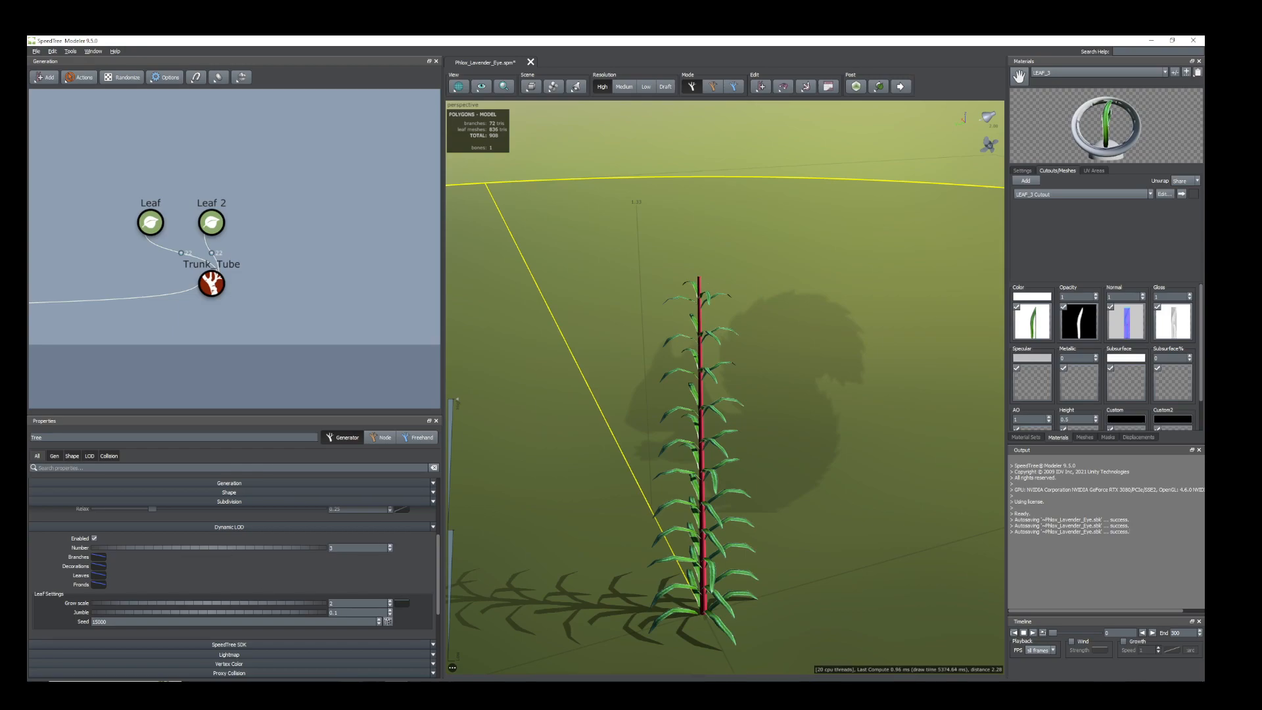
Switch to Maya, put the Hypershade window away and examine the Phlox_Flower mesh from several sides.
left_click(413, 650)
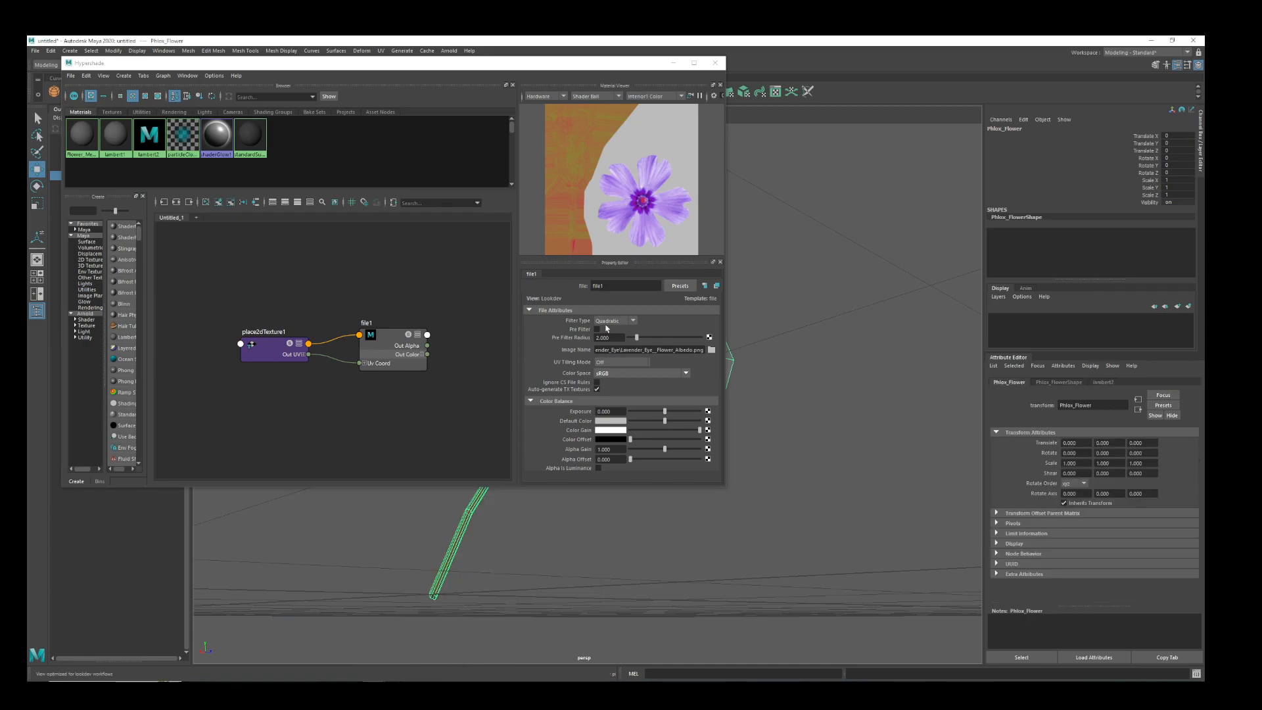
left_click(673, 63)
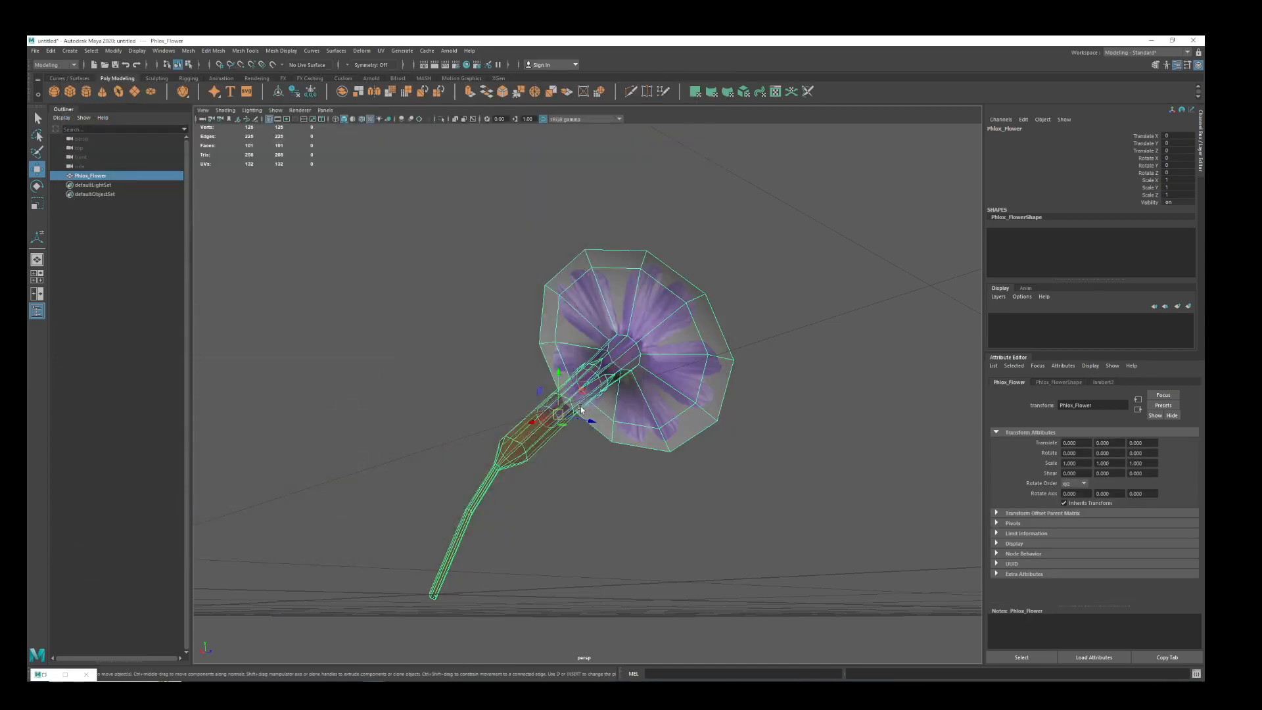
left_click(610, 469)
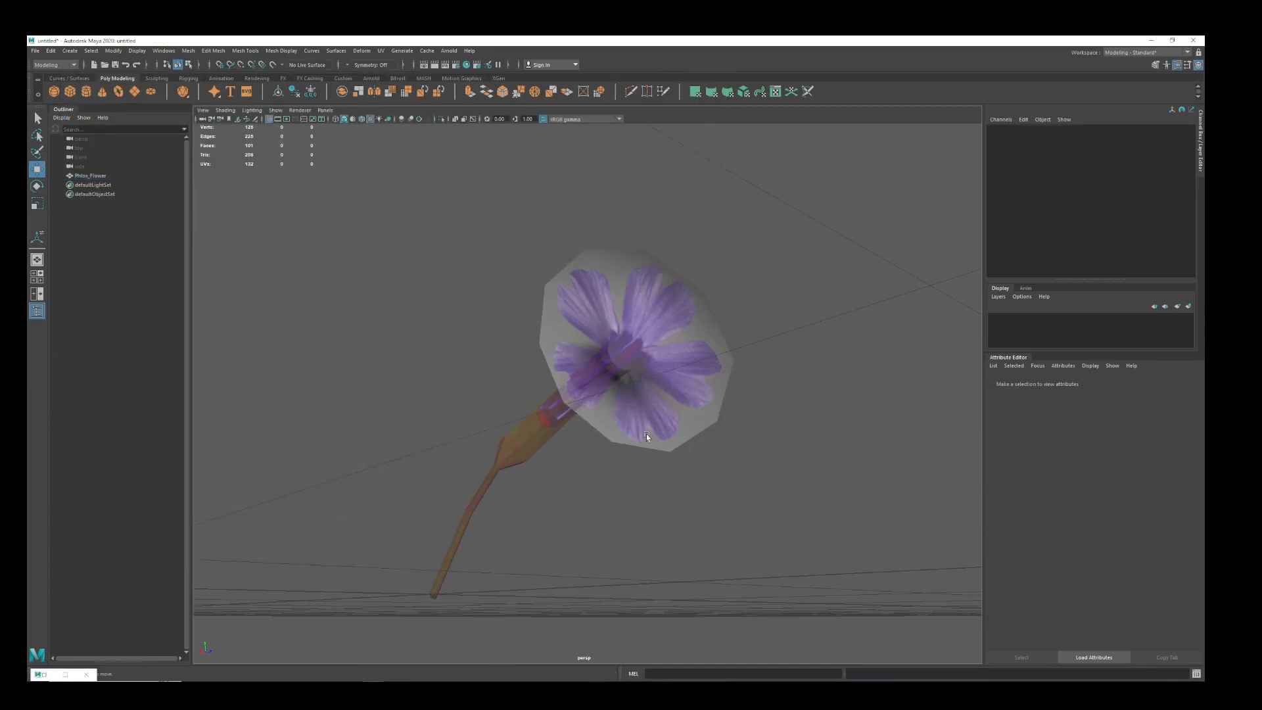
left_click(601, 364)
scroll(618, 508, "down", 3)
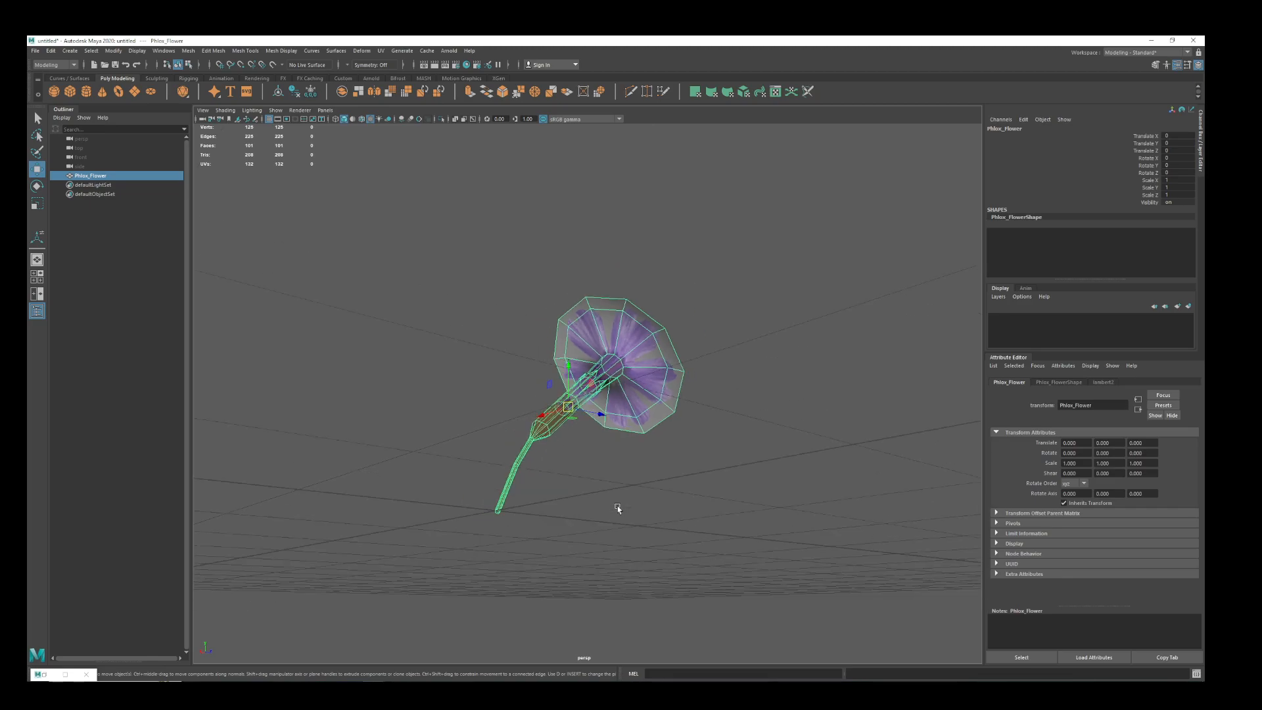
left_click_drag(658, 504, 581, 420, "alt")
scroll(581, 421, "down", 5)
scroll(583, 422, "up", 9)
scroll(641, 435, "down", 4)
left_click_drag(664, 462, 621, 486, "alt")
Examine the Phlox_Flower UV layout over its texture, then inspect the mesh's calyx and inner tube up close.
left_click(776, 91)
left_click_drag(618, 128, 503, 106)
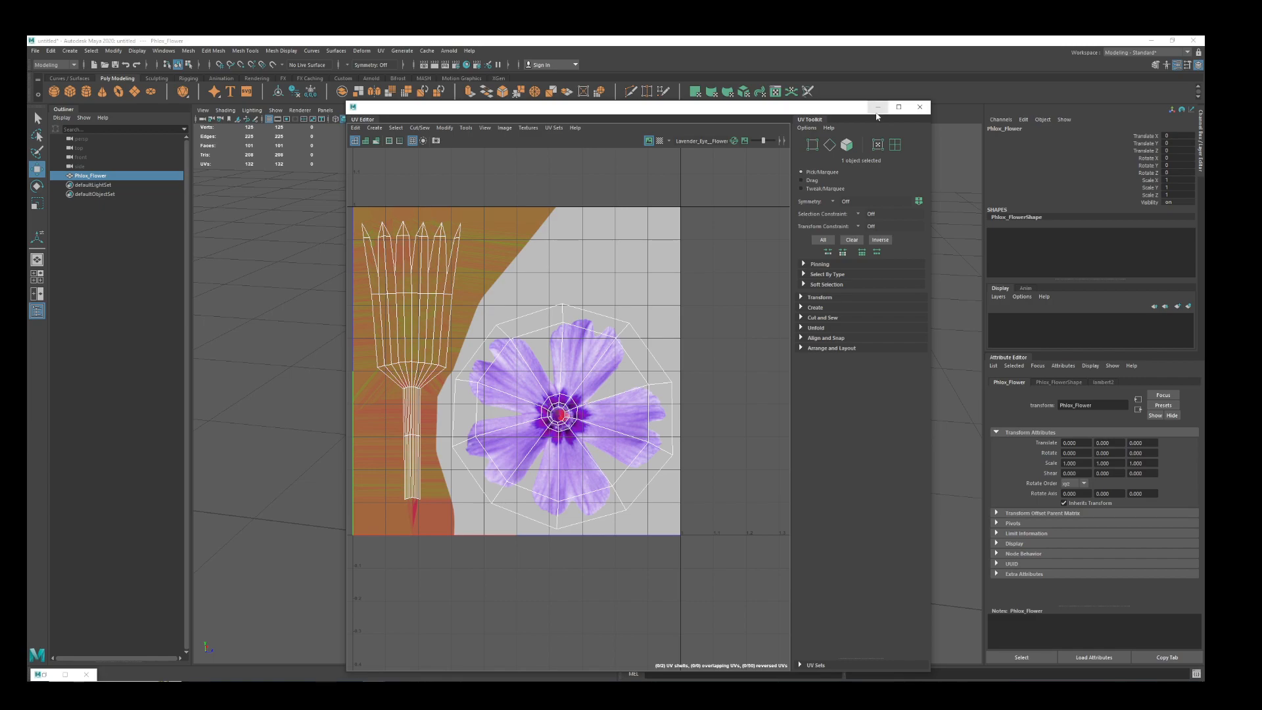
left_click_drag(872, 107, 1259, 120)
left_click_drag(768, 442, 803, 418, "alt")
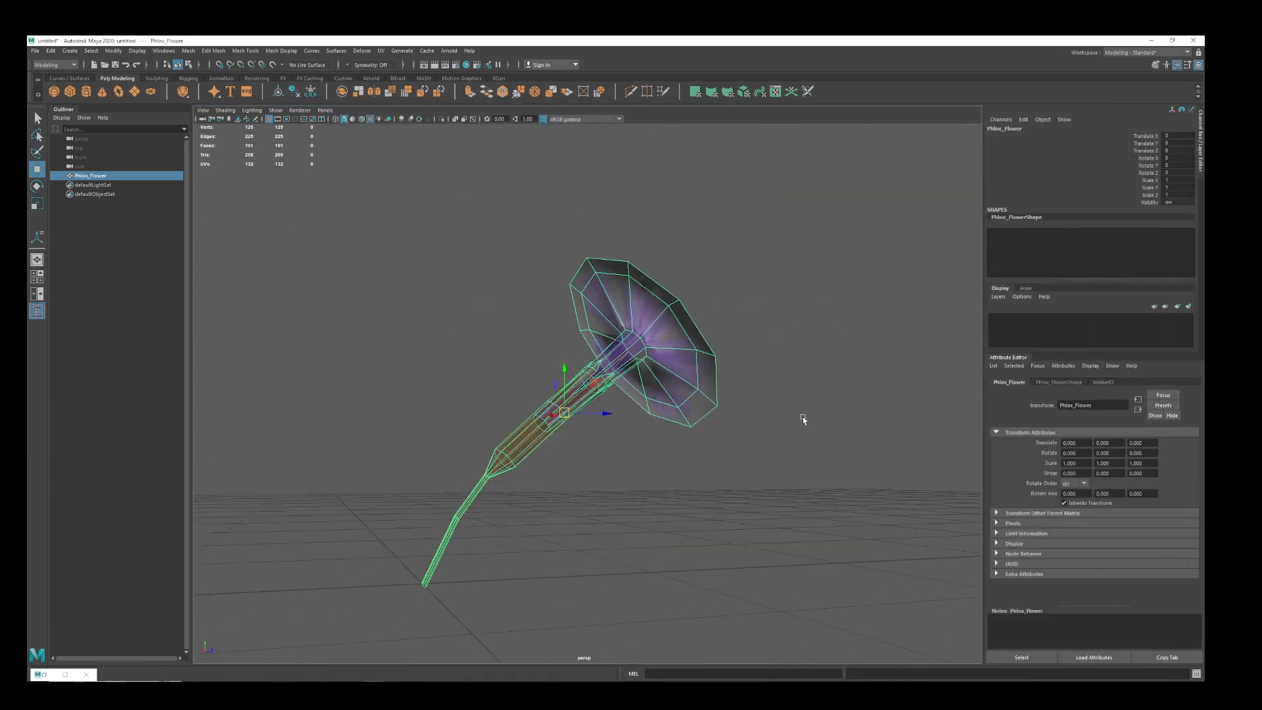
scroll(803, 419, "up", 6)
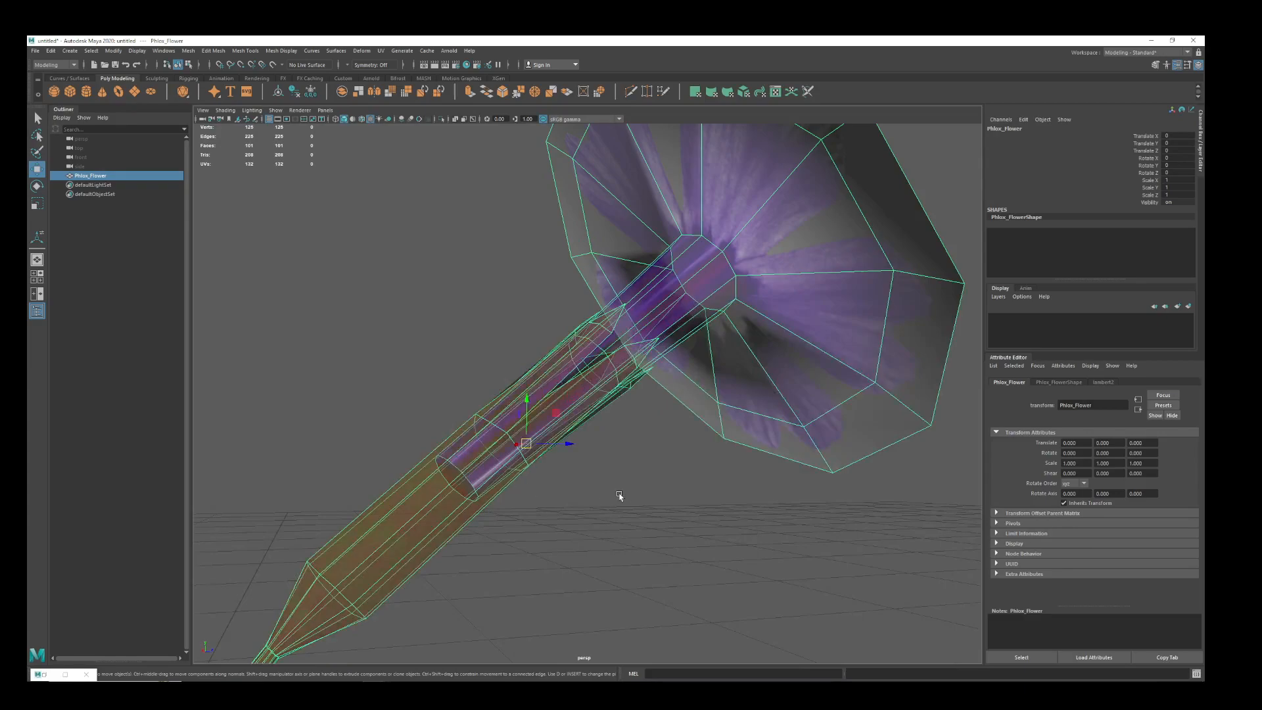
left_click_drag(614, 429, 533, 507, "alt")
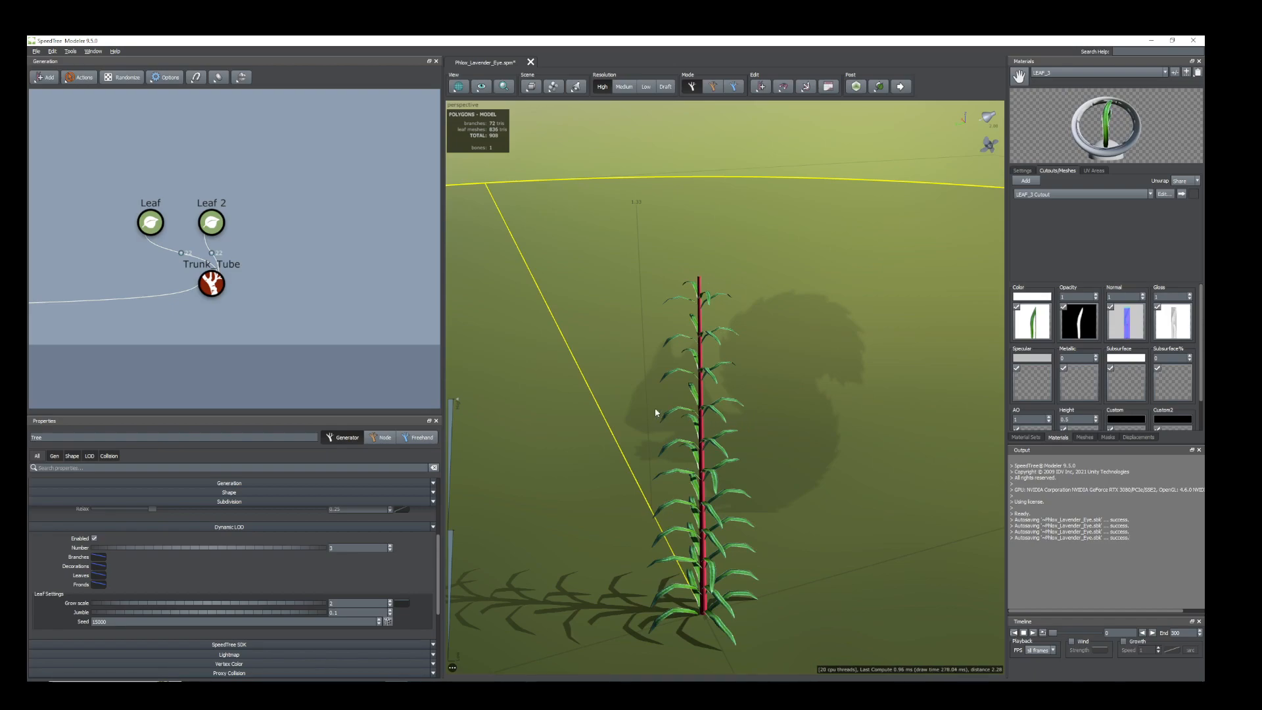
Switch back to SpeedTree and inspect the imported Phlox_Flower mesh and its orientation in the mesh preview.
left_click(701, 325)
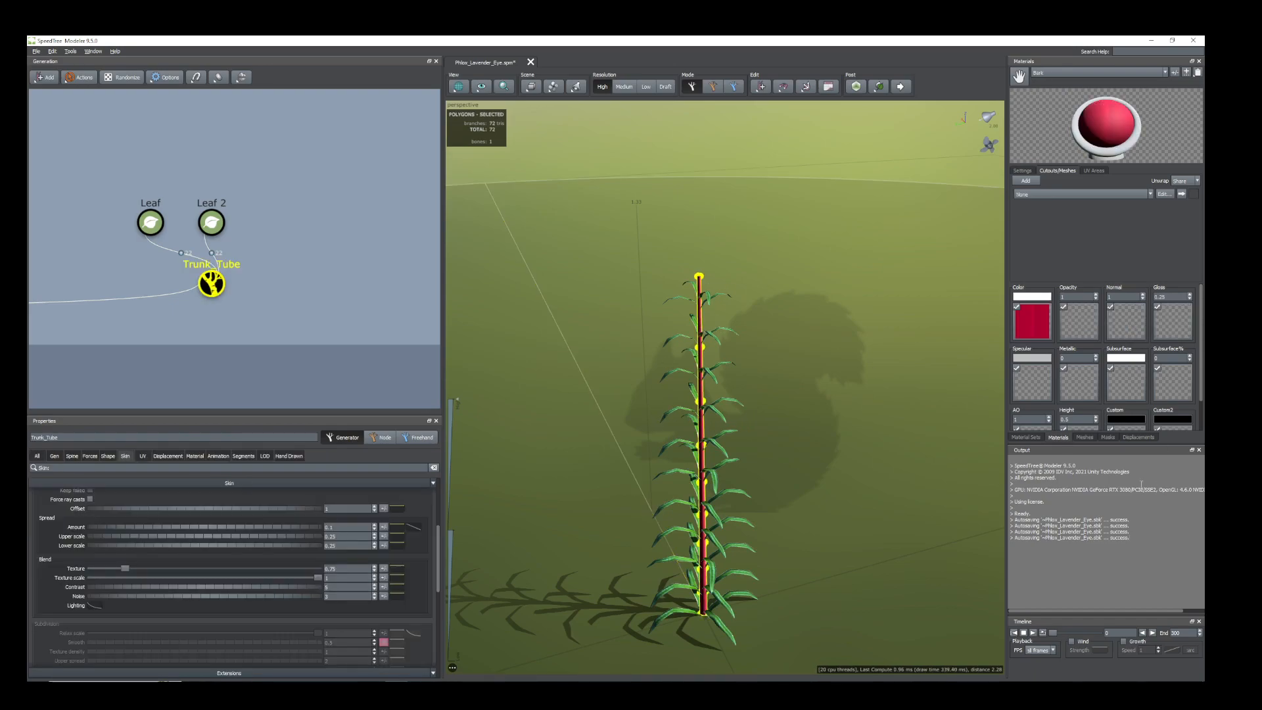
left_click(1085, 437)
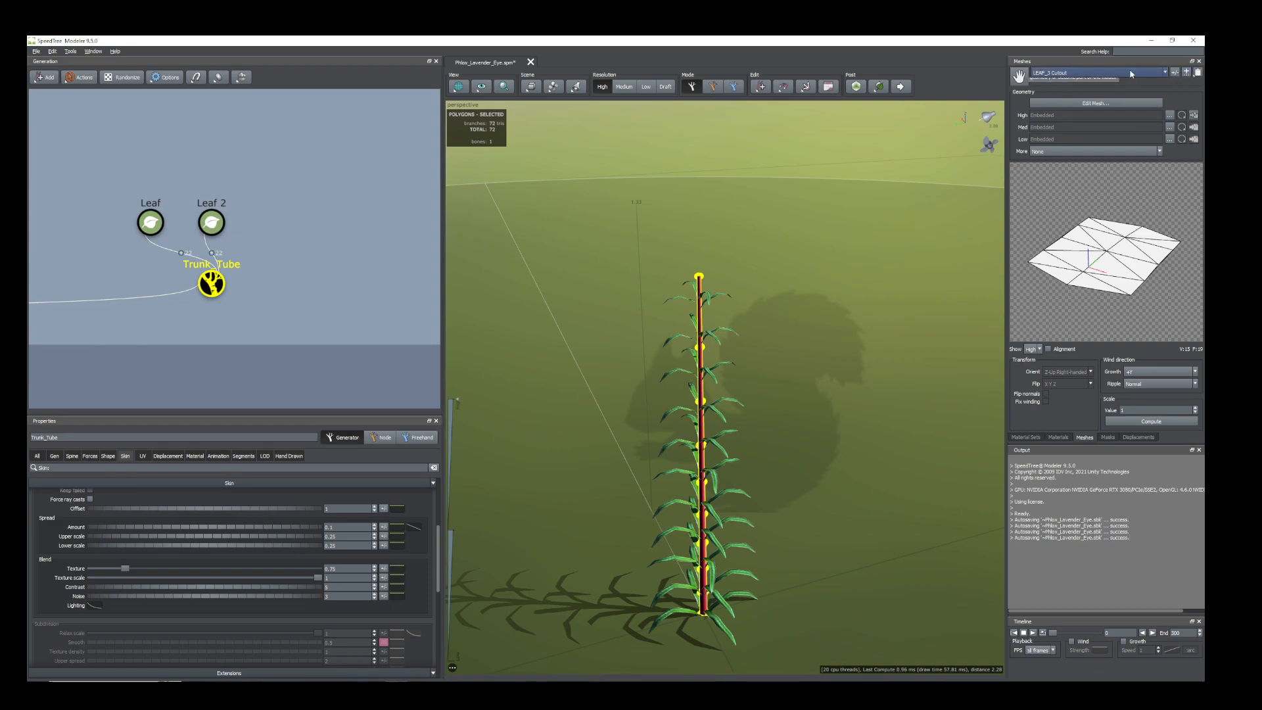
left_click(1165, 74)
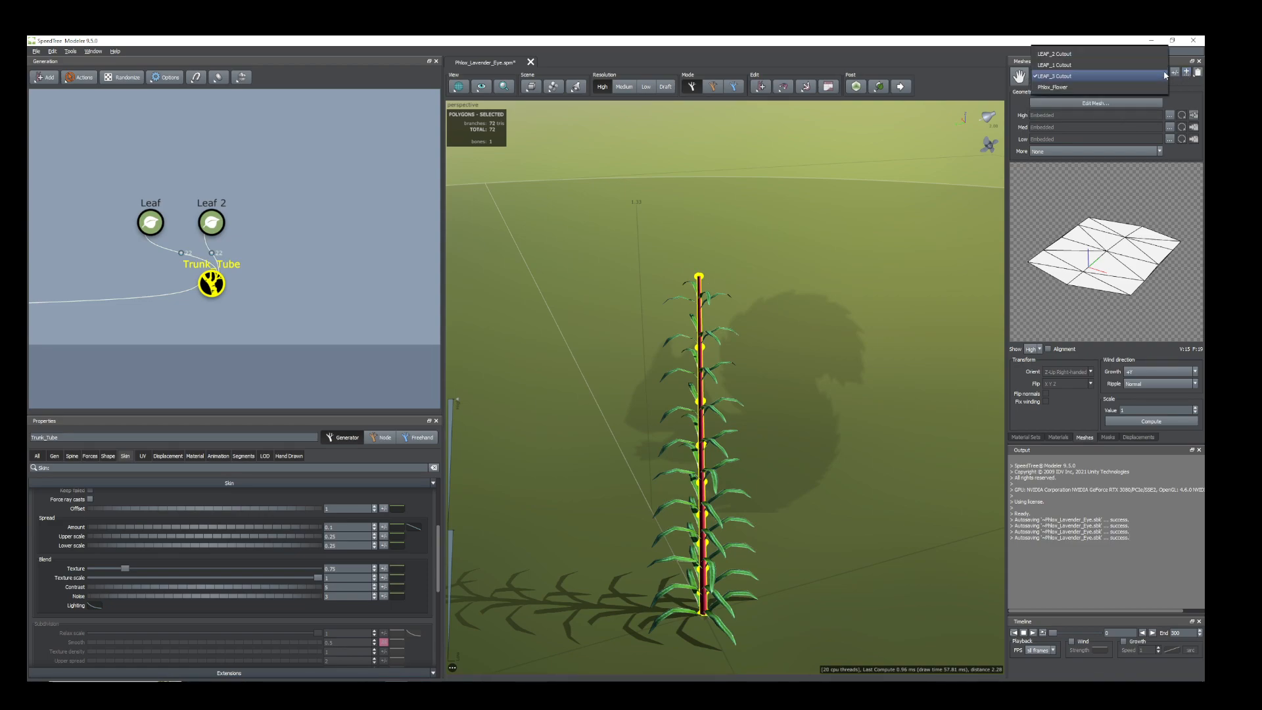
left_click(1085, 87)
left_click_drag(1090, 257, 1078, 274)
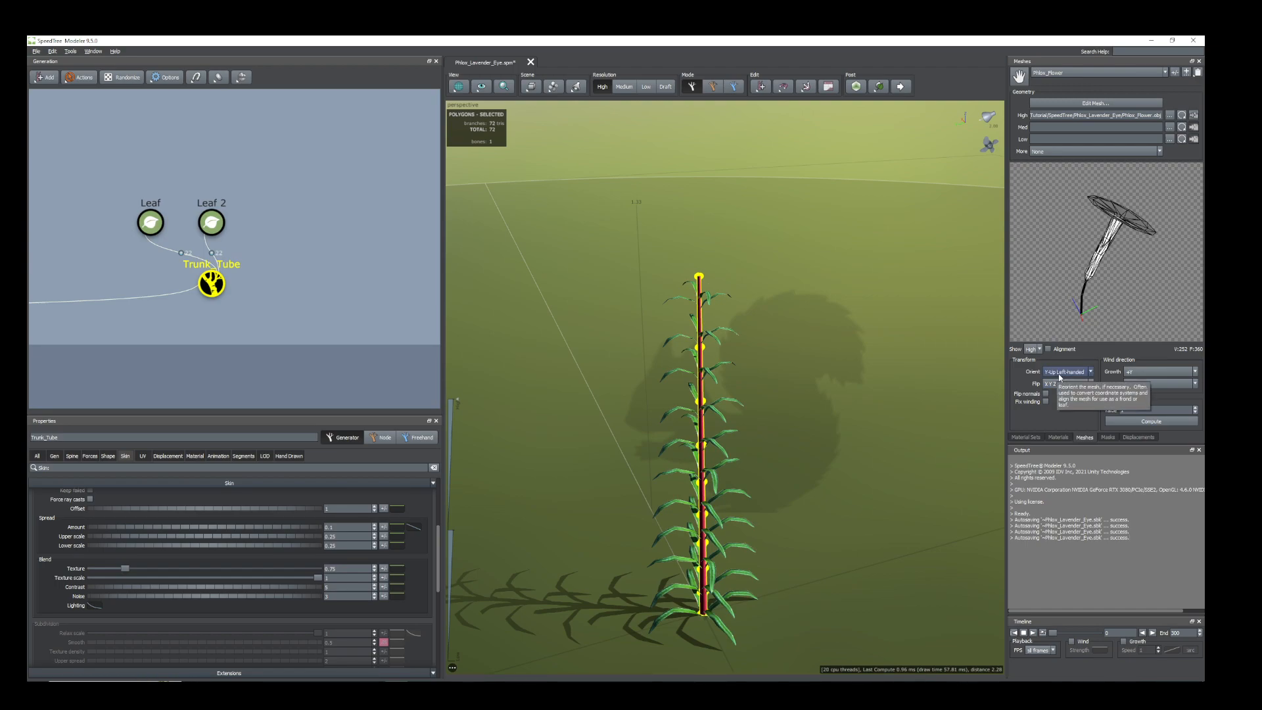
left_click_drag(1094, 256, 1120, 270)
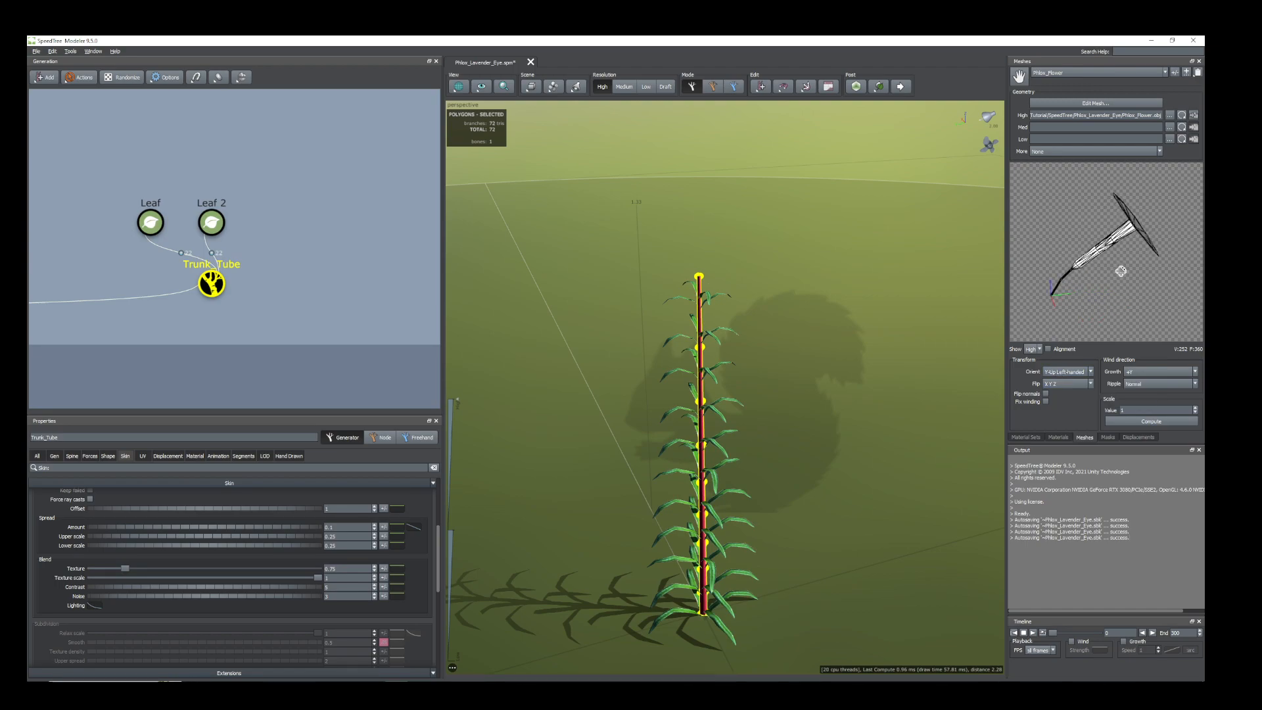
Add a new leaf generator to the Trunk_Tube generator for the flower.
left_click(699, 288)
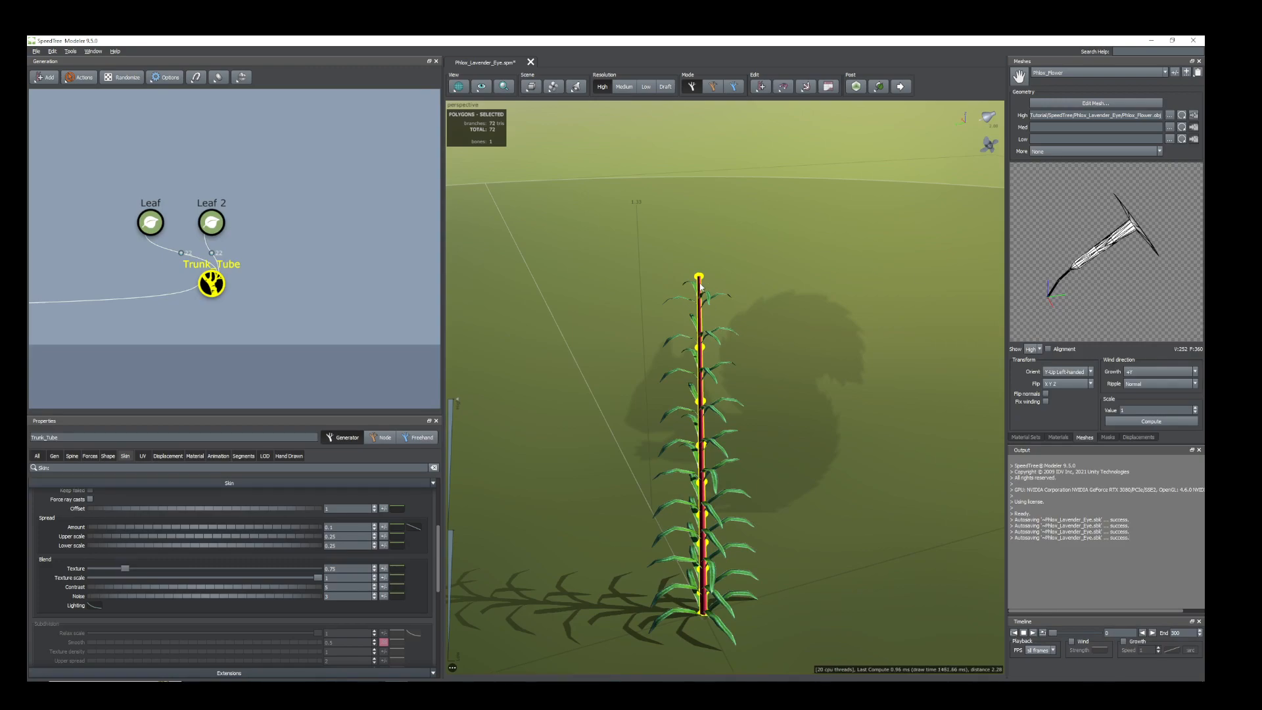
scroll(207, 290, "up", 1)
right_click(206, 288)
mouse_move(250, 296)
left_click(364, 318)
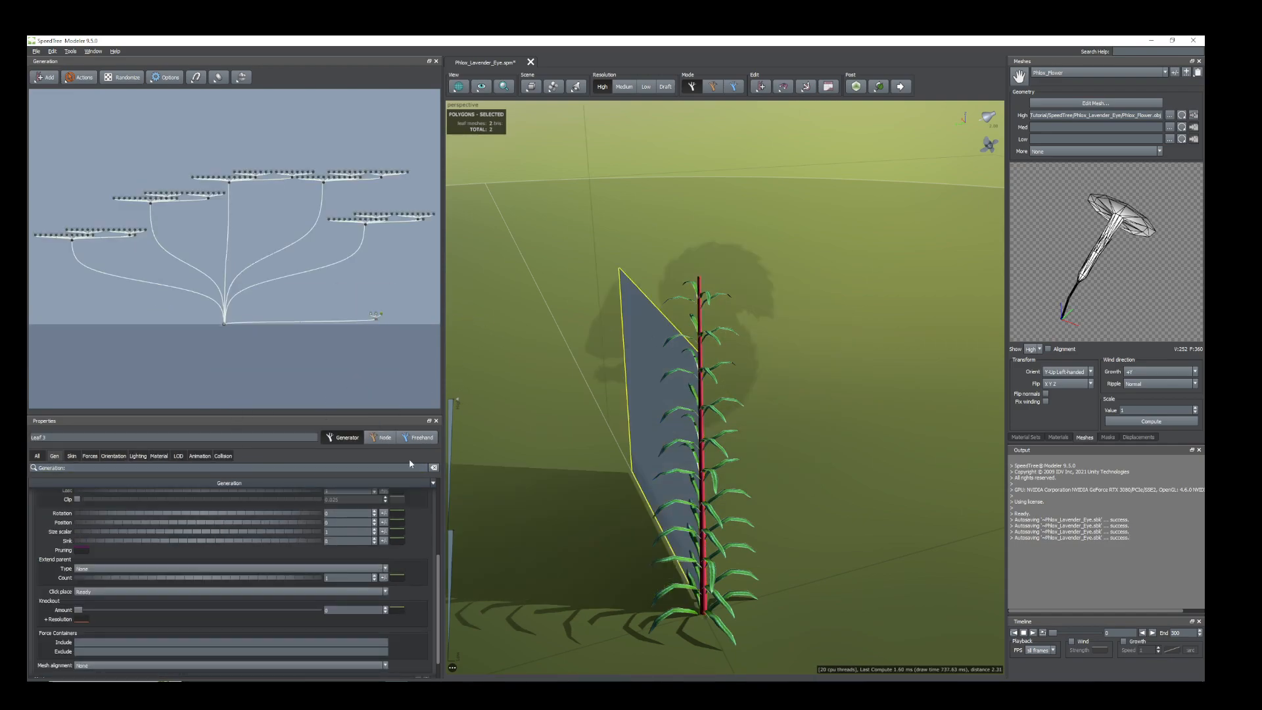
mouse_move(655, 444)
right_mouse_down()
mouse_move(621, 453)
mouse_move(664, 455)
mouse_move(637, 451)
mouse_move(704, 431)
mouse_move(667, 430)
right_mouse_up()
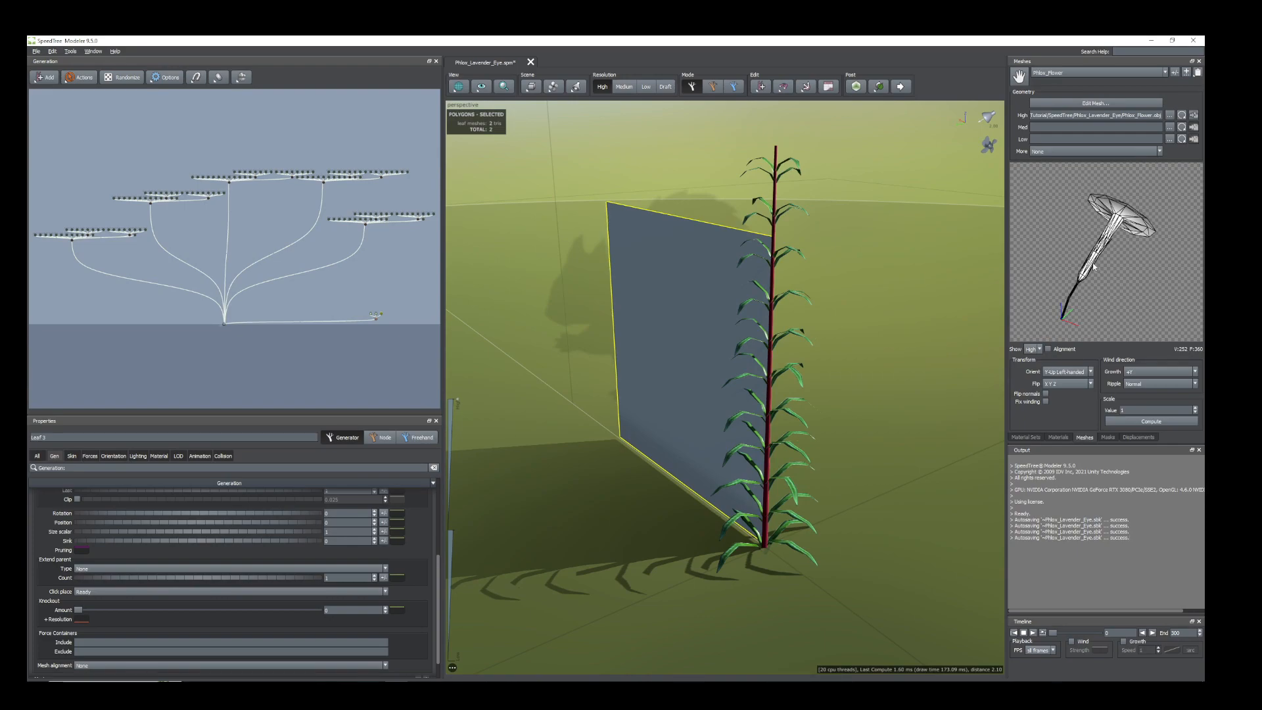
Review the Phlox_Flower_Phlox_BaseColor material and check that Phlox_Flower is its assigned mesh.
left_click(1058, 437)
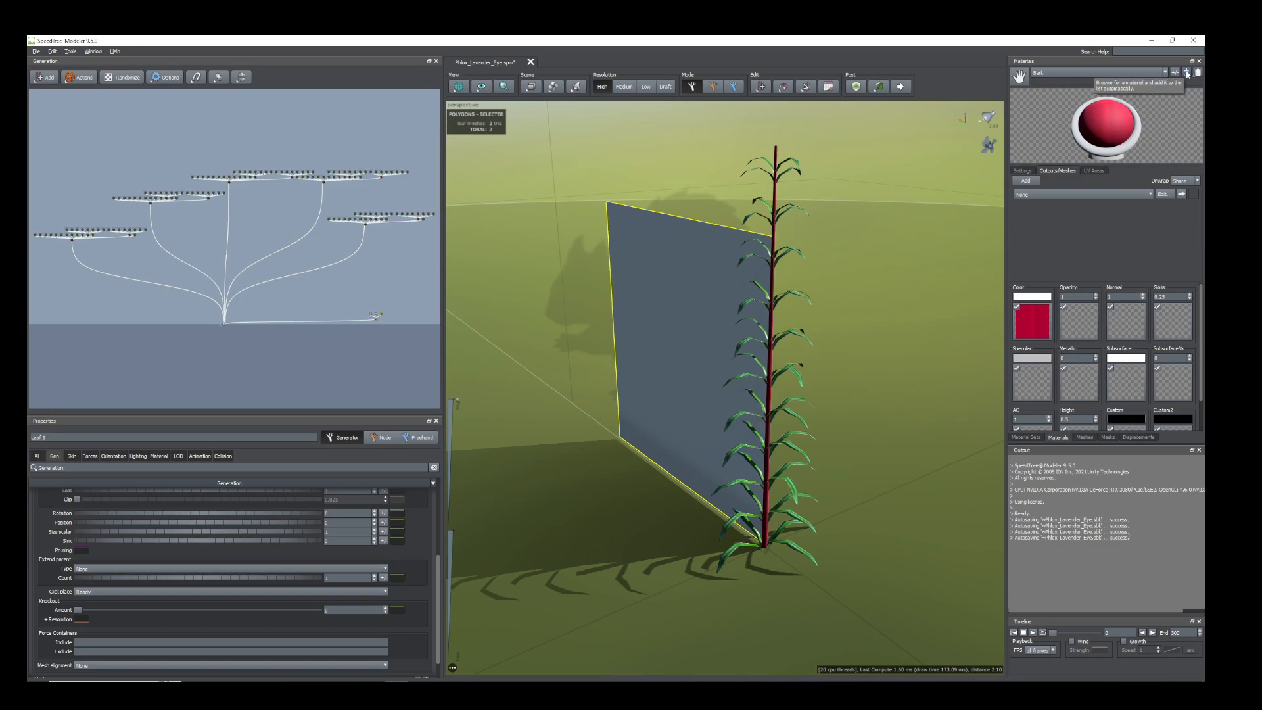
left_click(1164, 73)
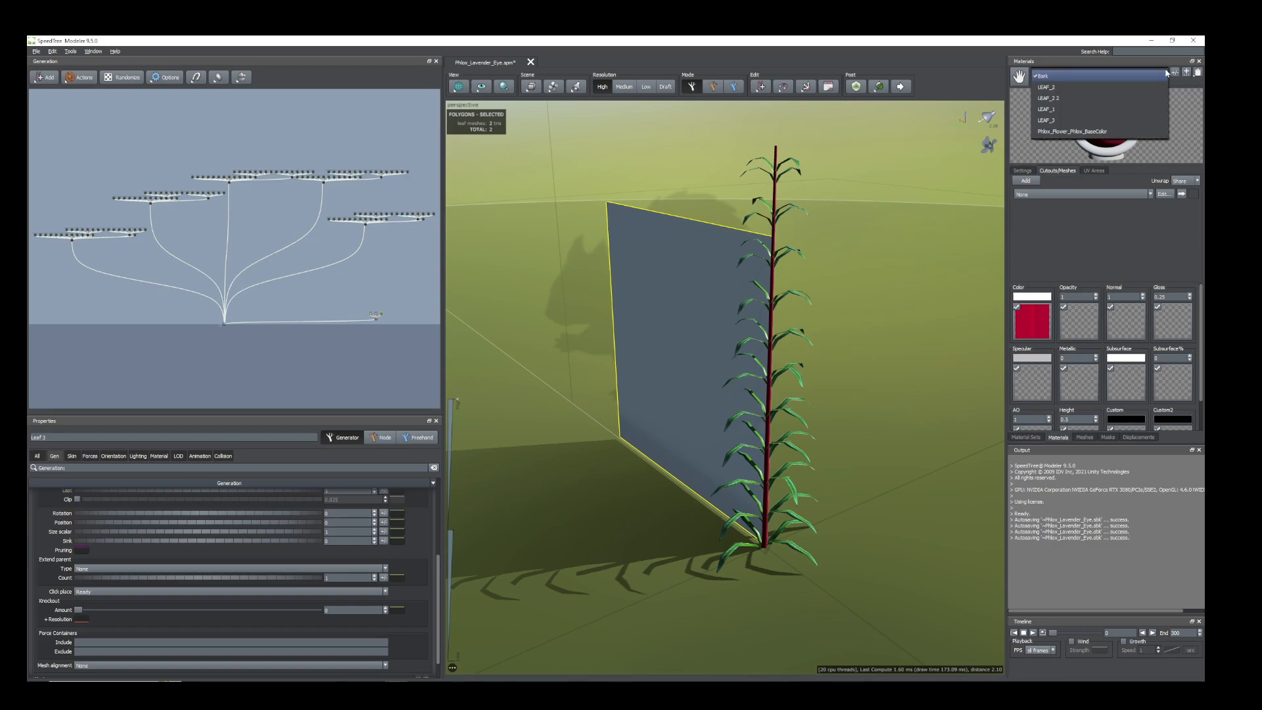
left_click(1077, 132)
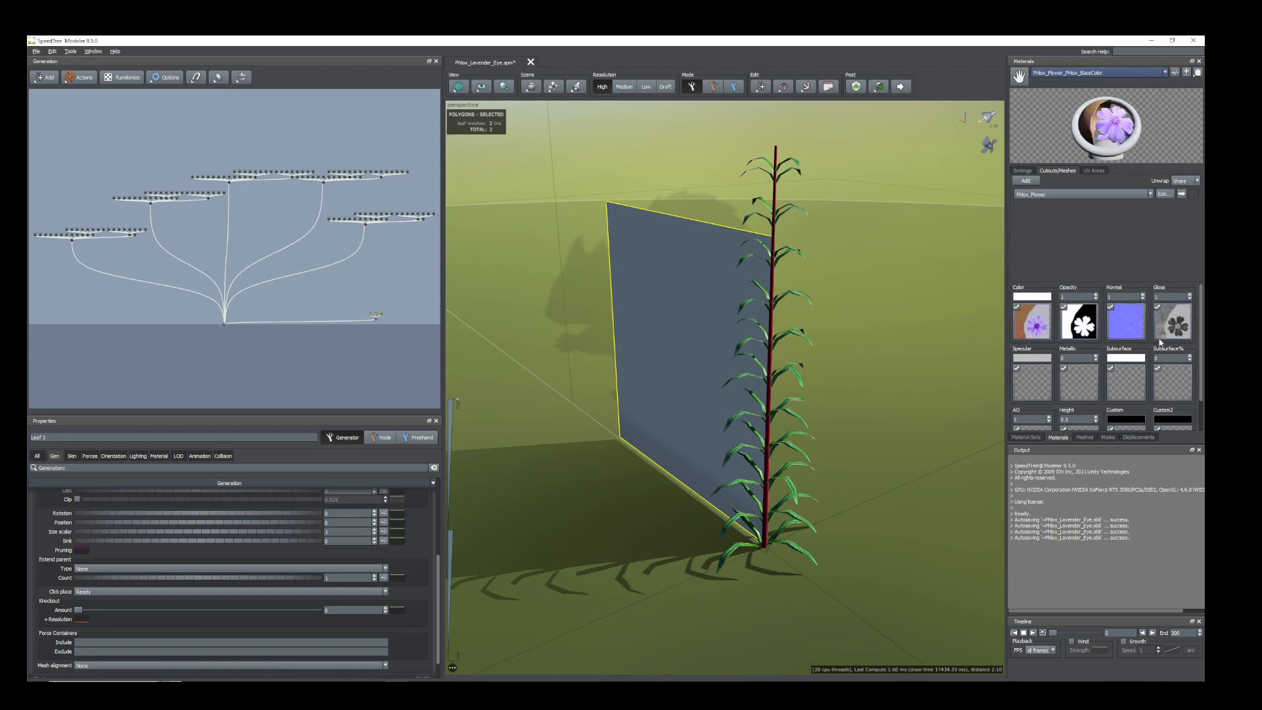
left_click(1150, 194)
left_click(1066, 198)
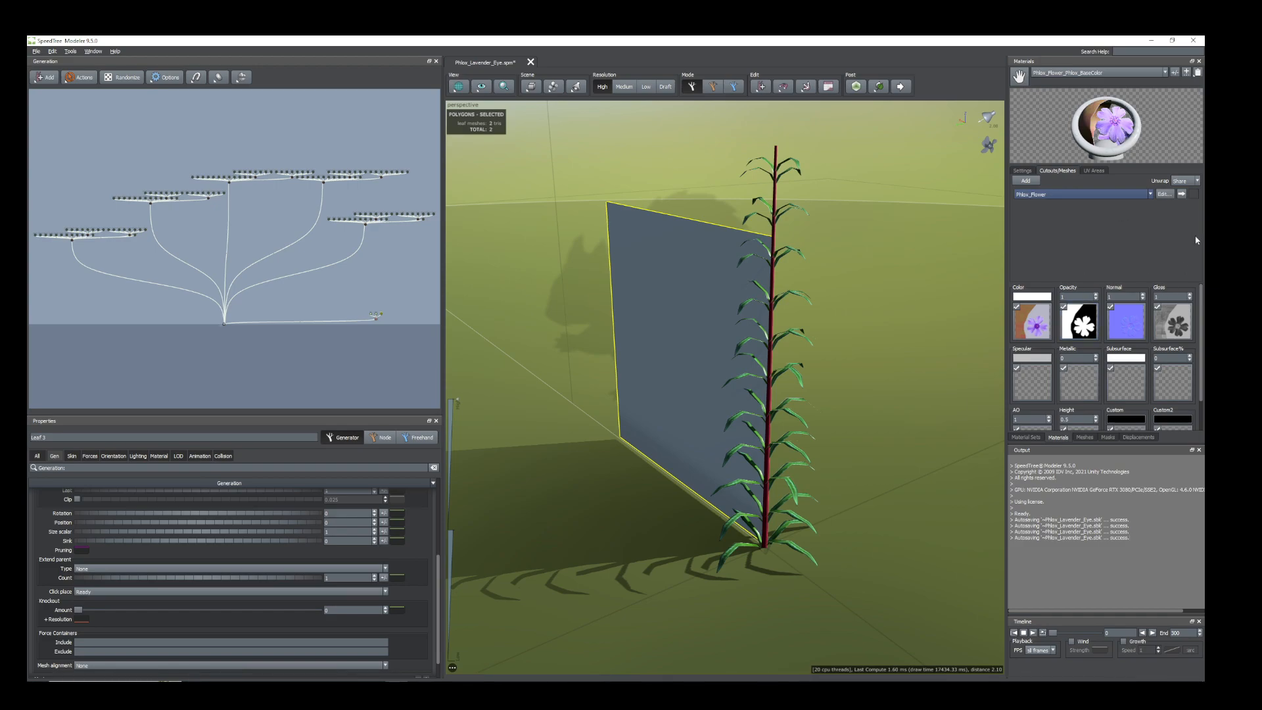
Assign the Phlox_Flower_Phlox_BaseColor material to the new Leaf 3 generator and view the flower on the stem.
left_click(676, 270)
scroll(397, 325, "up", 5)
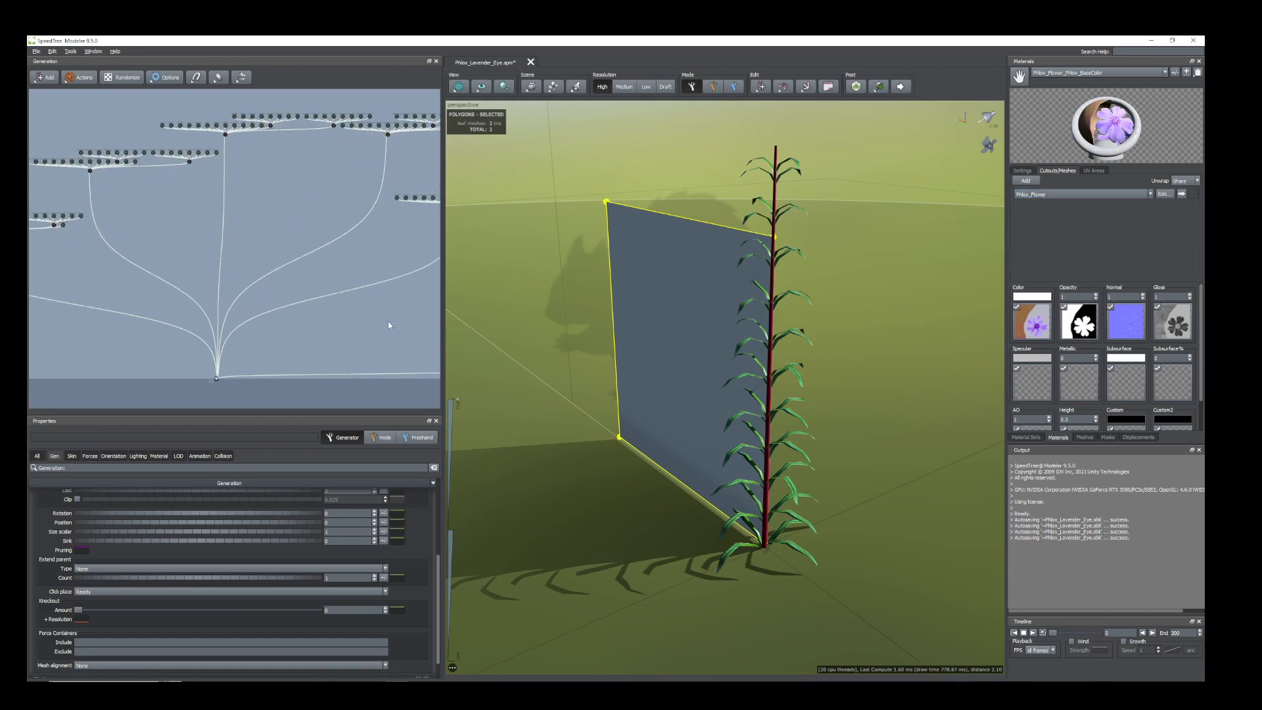
scroll(360, 346, "up", 3)
middle_click_drag(401, 349, 364, 244)
scroll(360, 252, "up", 2)
middle_click_drag(402, 286, 368, 278)
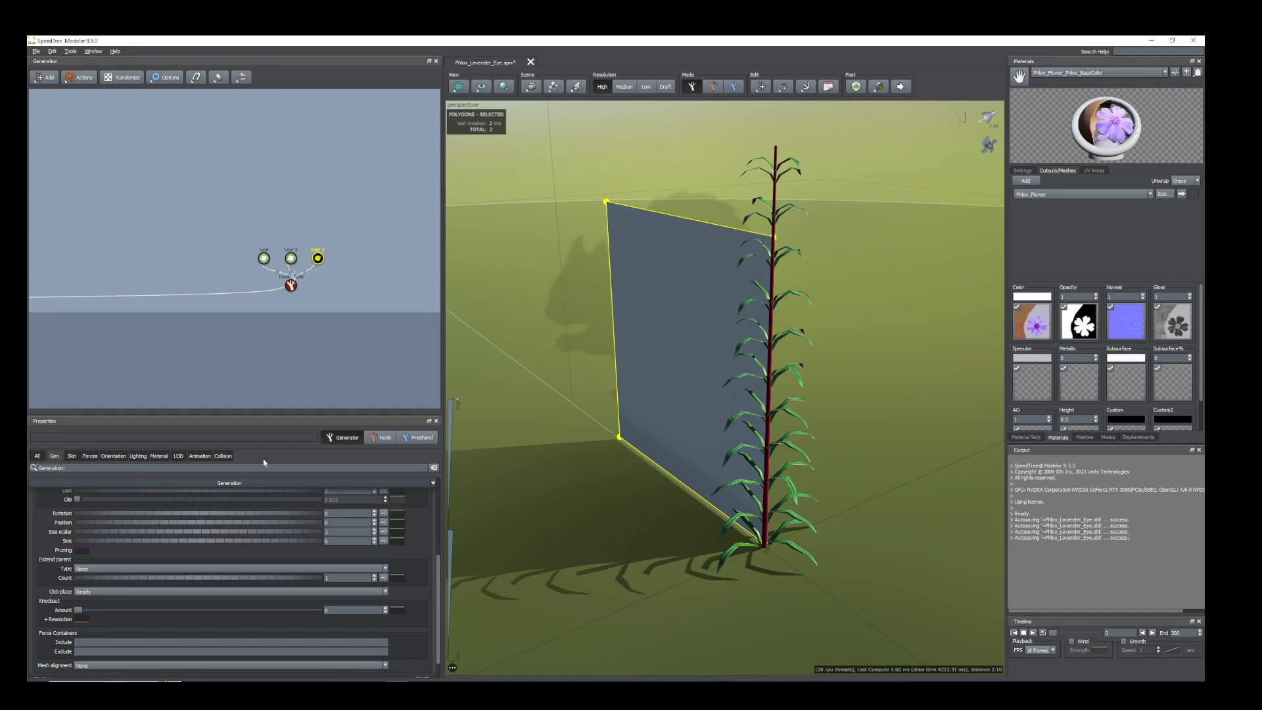
left_click(159, 456)
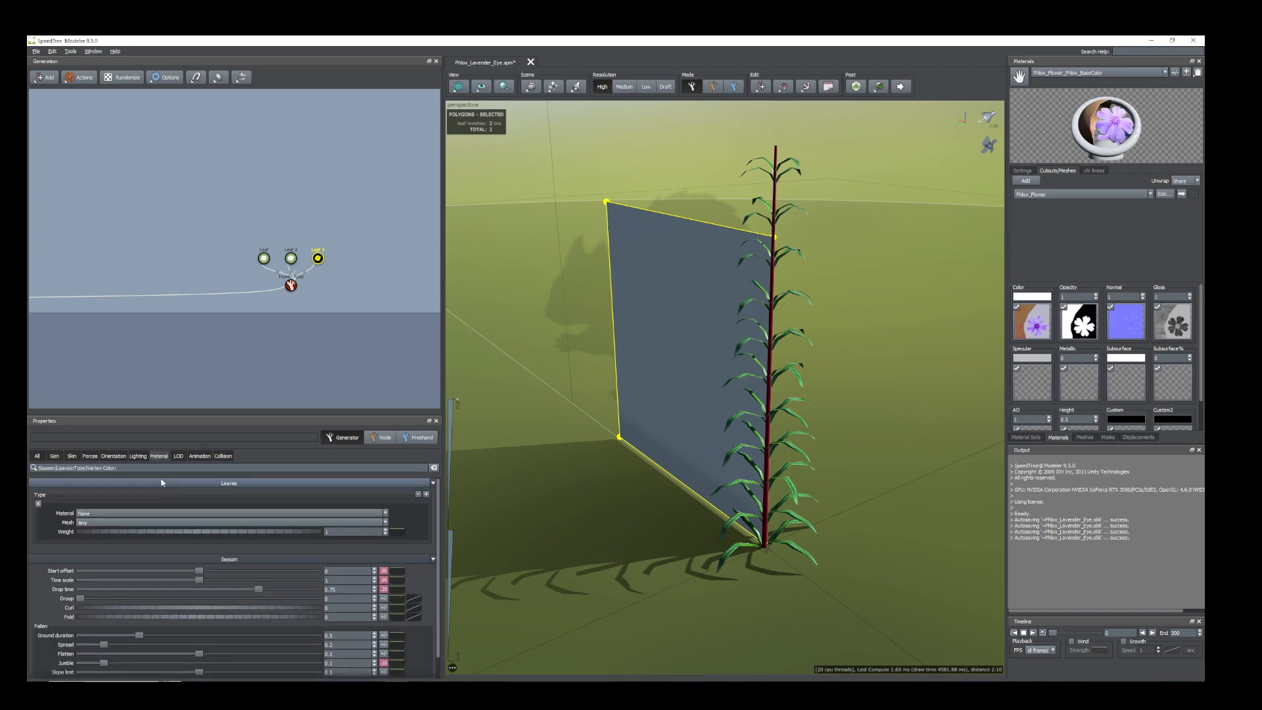
left_click(387, 515)
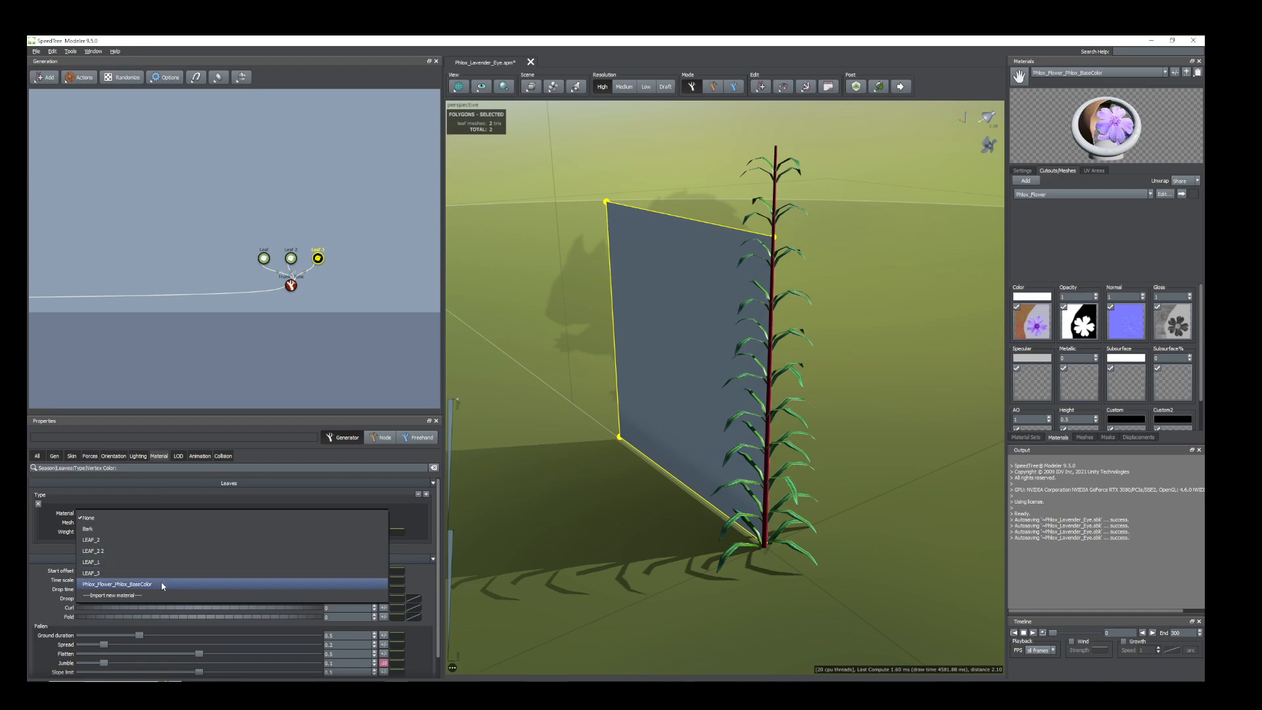
left_click(124, 586)
left_click_drag(663, 410, 781, 476)
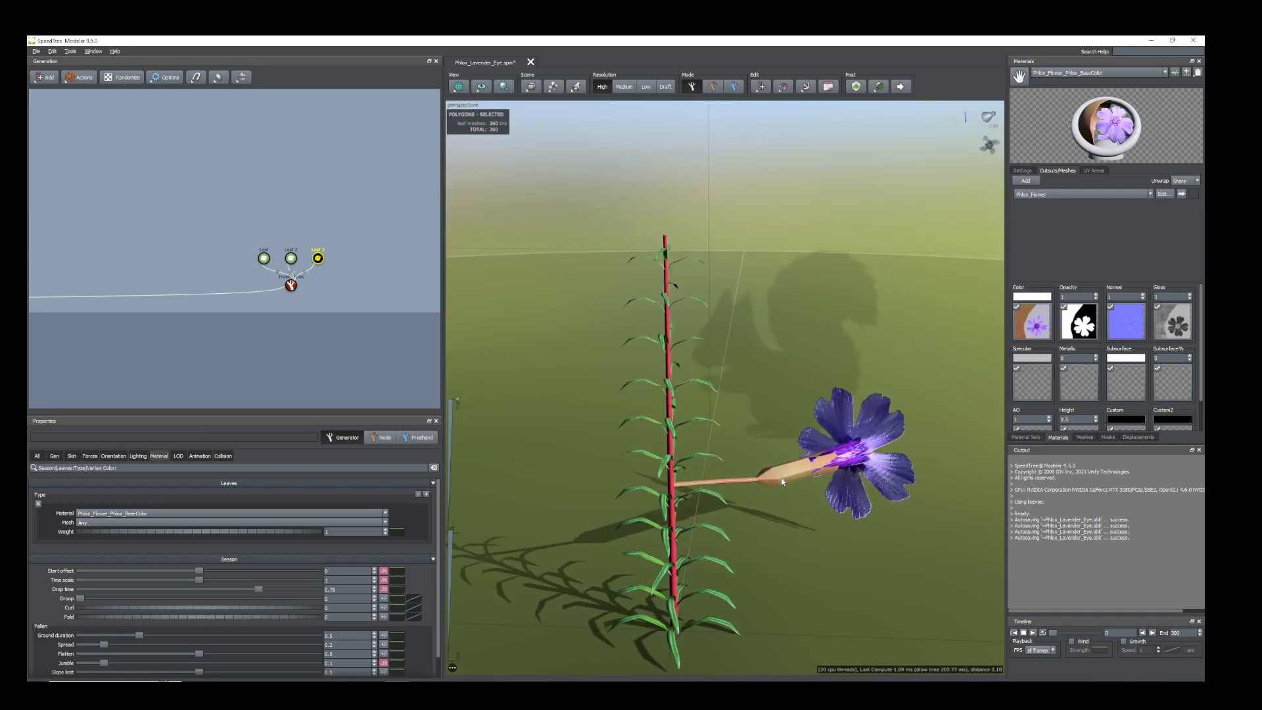
Turn the flower upright by setting the Leaf 3 generator's Right final adjustment to about -1.
left_click(113, 456)
scroll(144, 567, "down", 1)
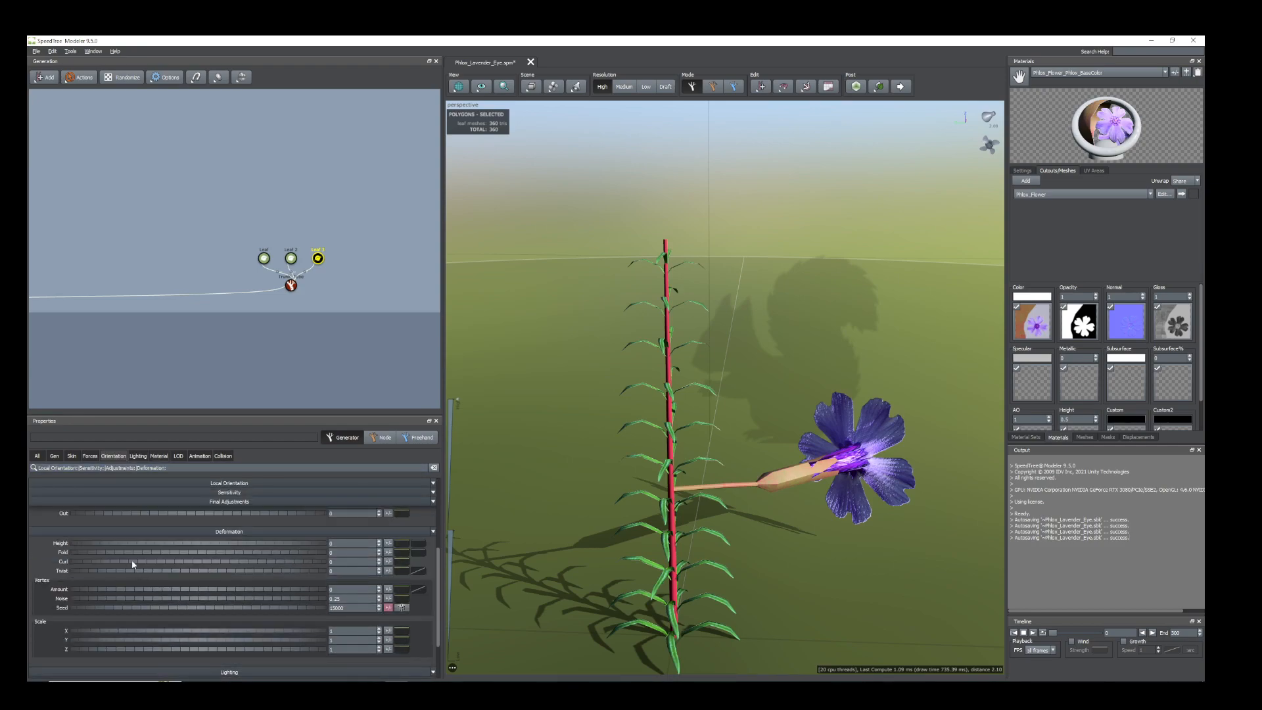
scroll(127, 601, "up", 2)
left_click_drag(129, 562, 69, 558)
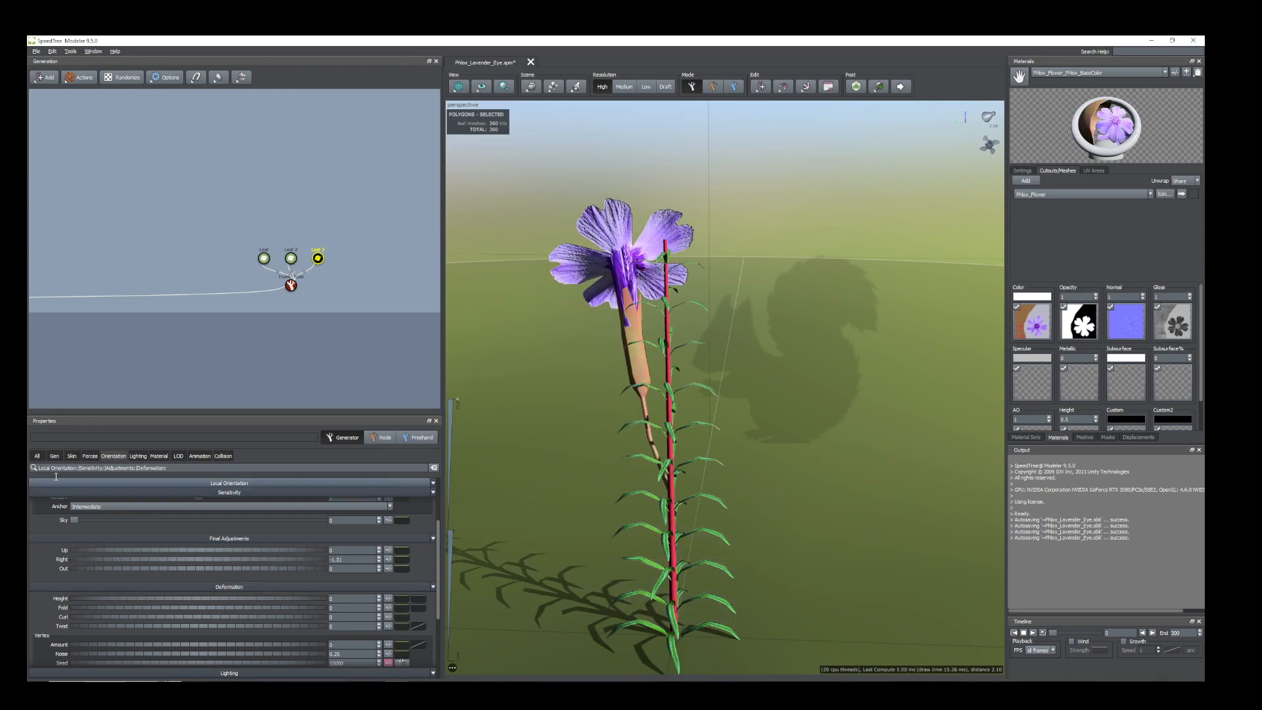
Move the flower to the tip of the stem by raising the Leaf 3 generator's Position to 0.71.
left_click(54, 456)
scroll(127, 642, "down", 2)
scroll(127, 642, "down", 1)
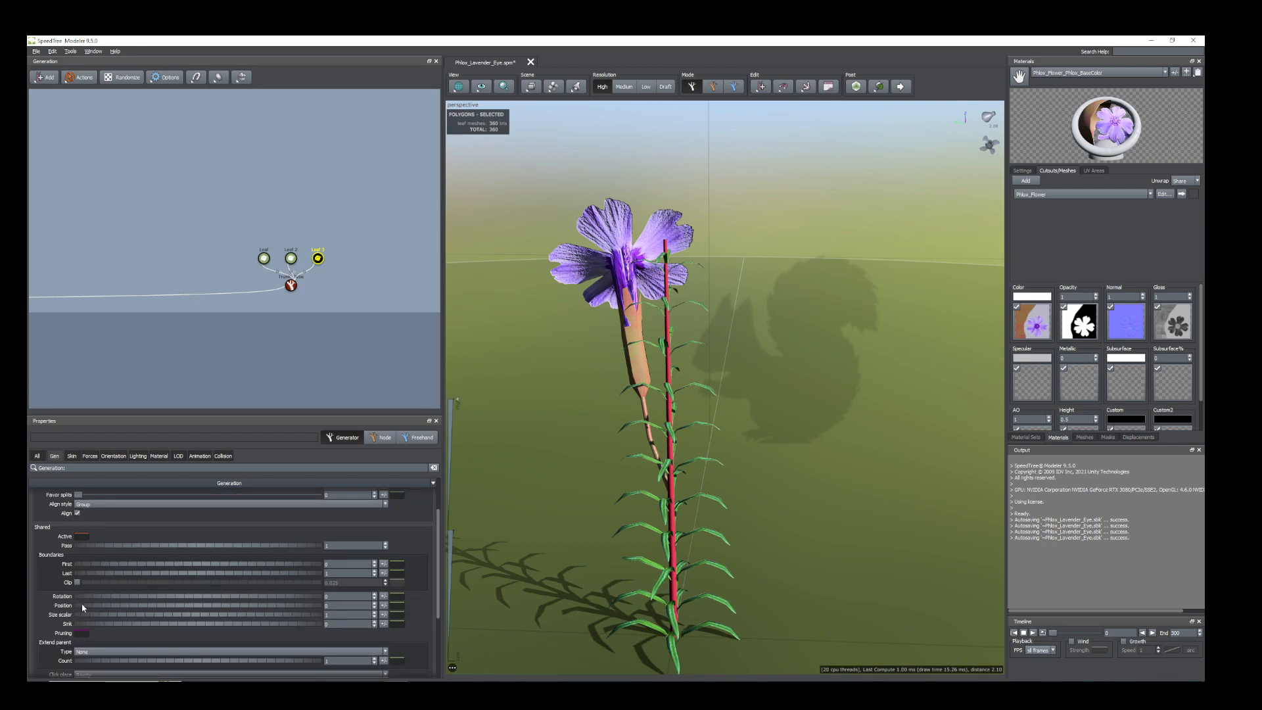
left_click_drag(83, 607, 113, 603)
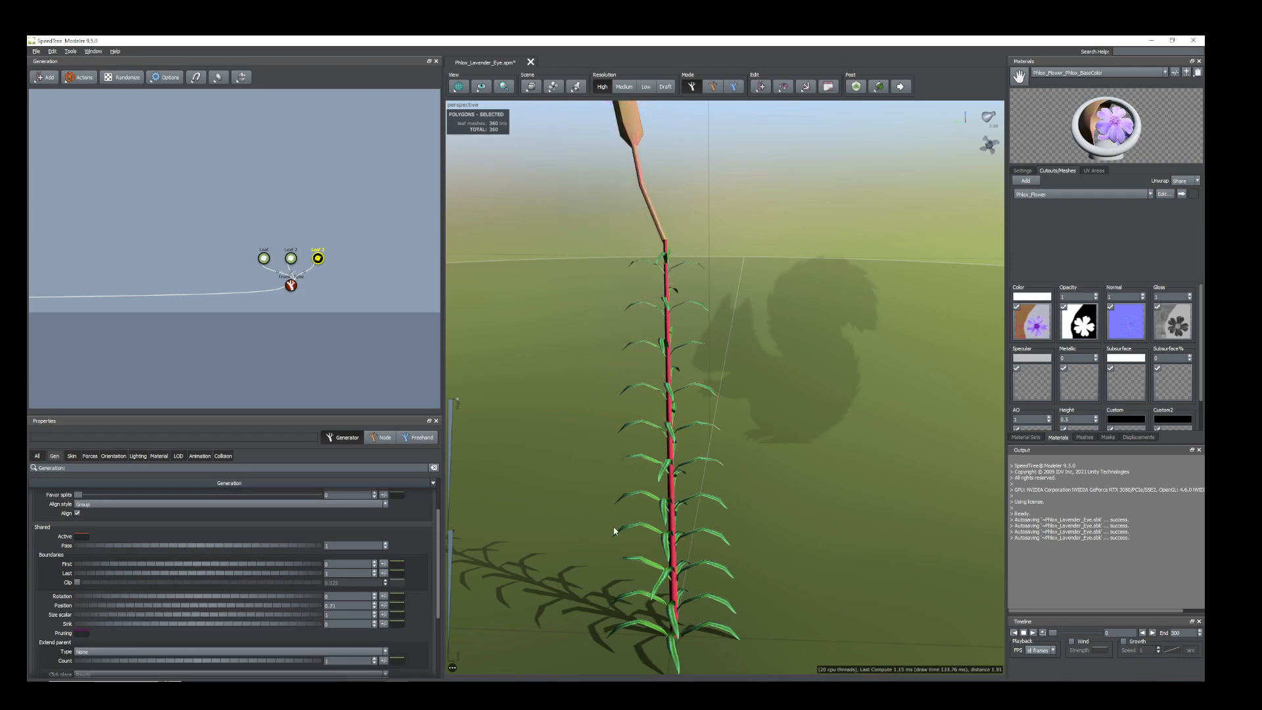
scroll(655, 511, "down", 5)
left_click_drag(656, 506, 680, 505)
scroll(680, 505, "down", 1)
left_click_drag(611, 485, 602, 483)
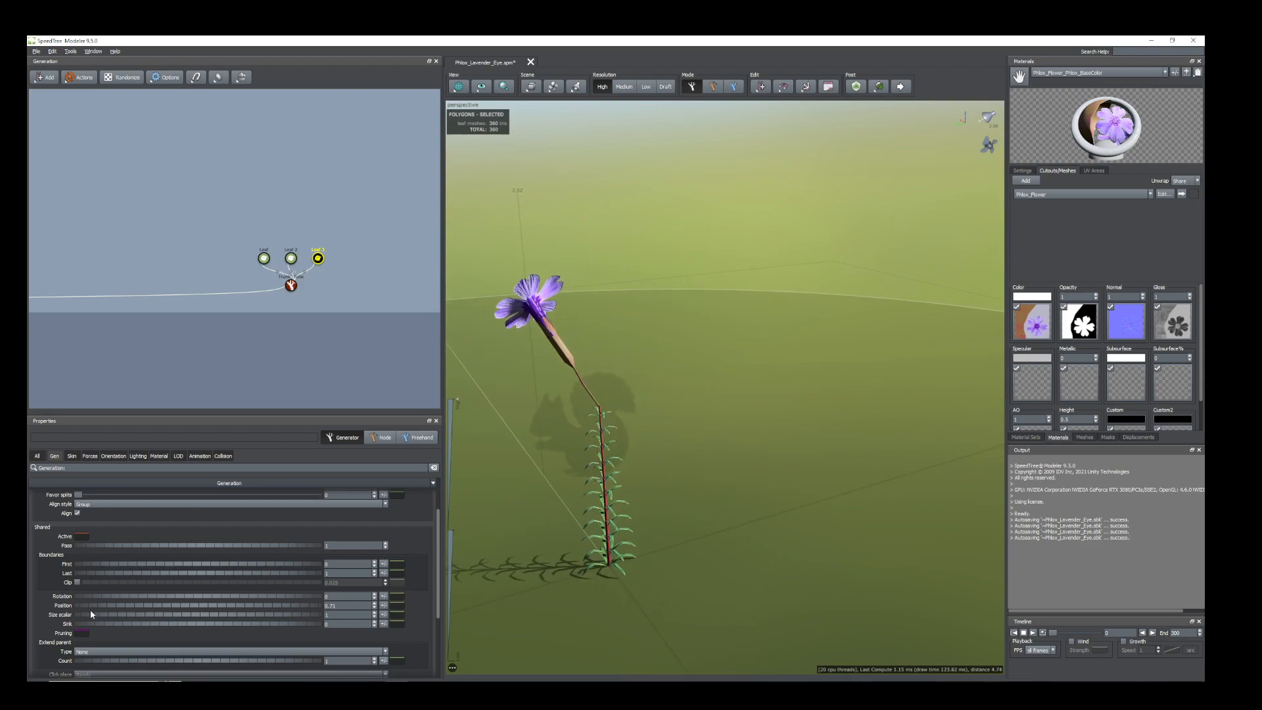
Rotate the flower around the stem by setting the Leaf 3 generator's Rotation to 0.62.
left_click_drag(89, 599, 117, 596)
left_click_drag(708, 506, 684, 486)
scroll(644, 363, "up", 5)
mouse_move(644, 363)
left_mouse_down()
mouse_move(615, 376)
mouse_move(653, 342)
mouse_move(688, 411)
mouse_move(686, 511)
mouse_move(683, 432)
mouse_move(735, 521)
mouse_move(647, 434)
mouse_move(645, 449)
mouse_move(649, 379)
left_mouse_up()
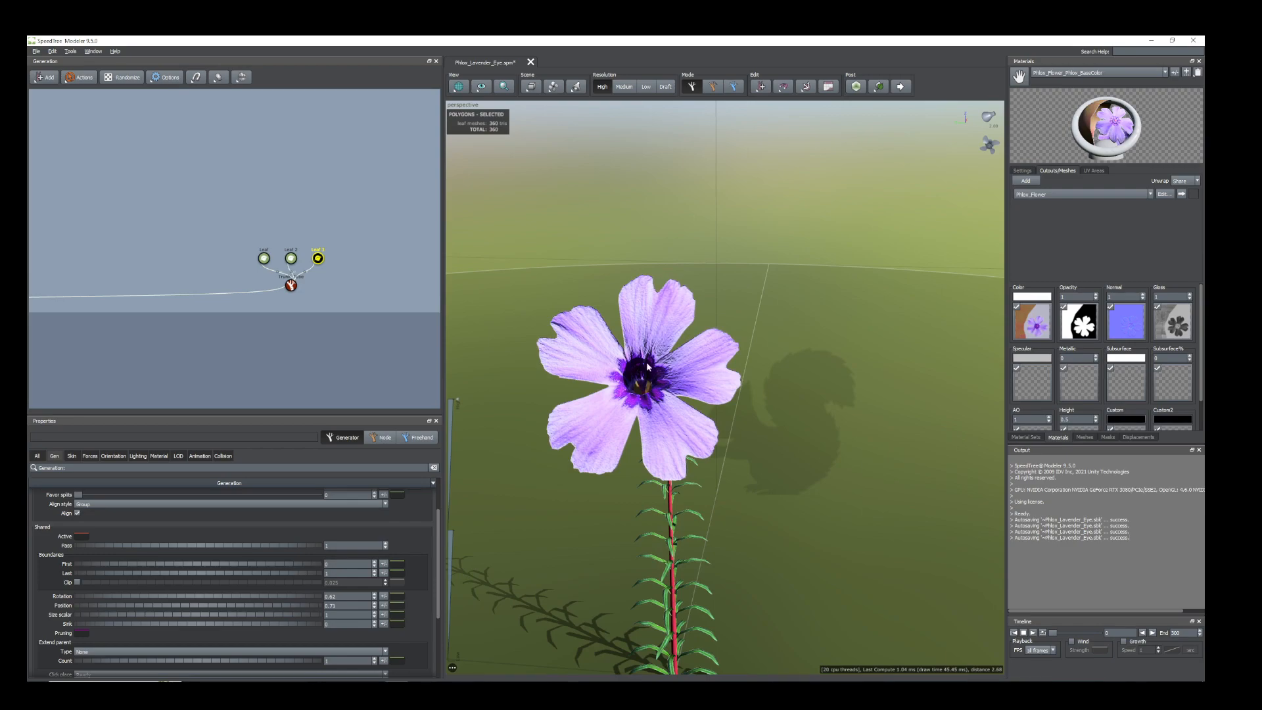
Select the flower and reduce its Size scalar to roughly half so it suits the stem.
scroll(633, 389, "down", 6)
mouse_move(662, 439)
left_mouse_down()
mouse_move(673, 448)
mouse_move(681, 428)
left_mouse_up()
scroll(679, 431, "up", 4)
left_click_drag(637, 495, 636, 477)
scroll(643, 476, "down", 3)
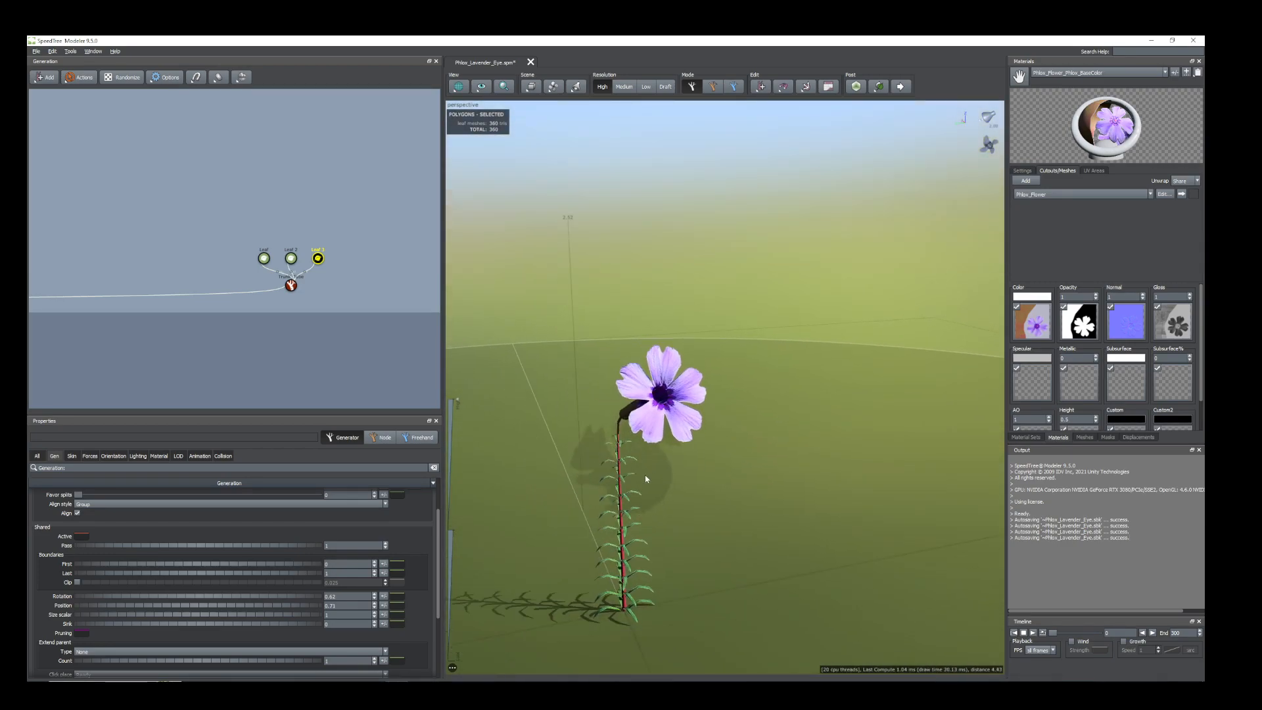
middle_click_drag(650, 488, 646, 481)
left_click(665, 389)
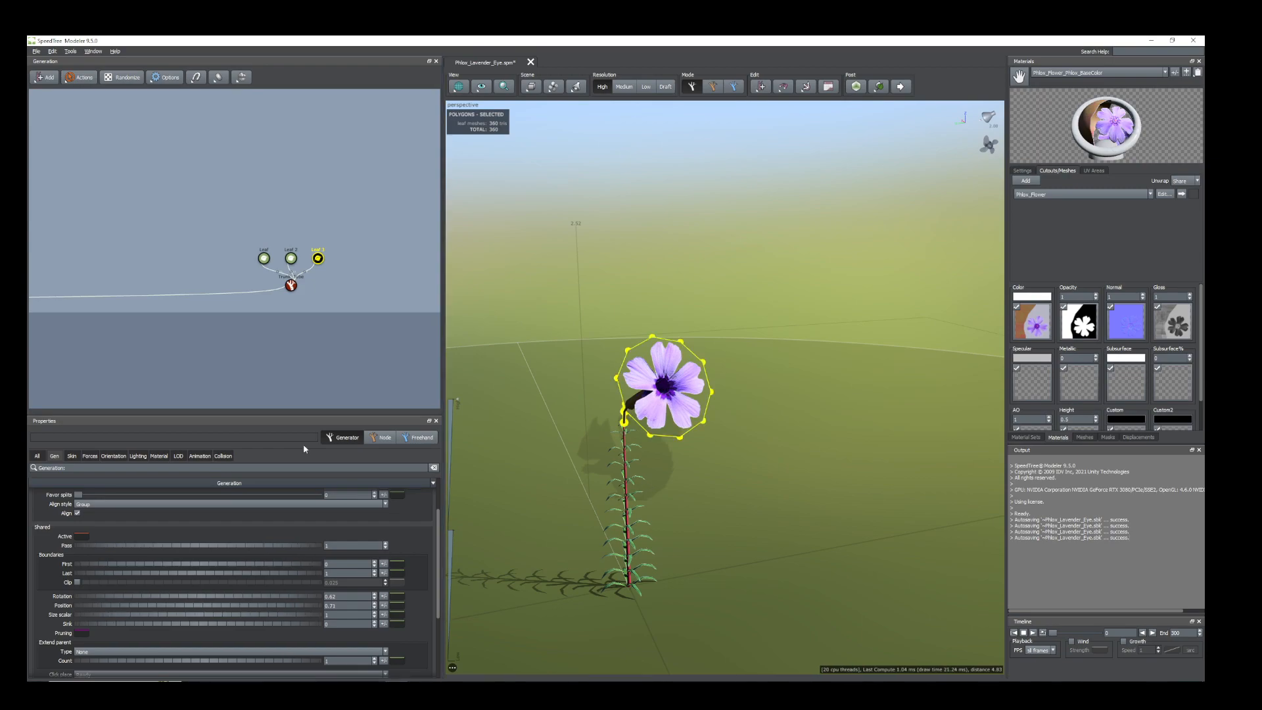
left_click_drag(143, 617, 121, 616)
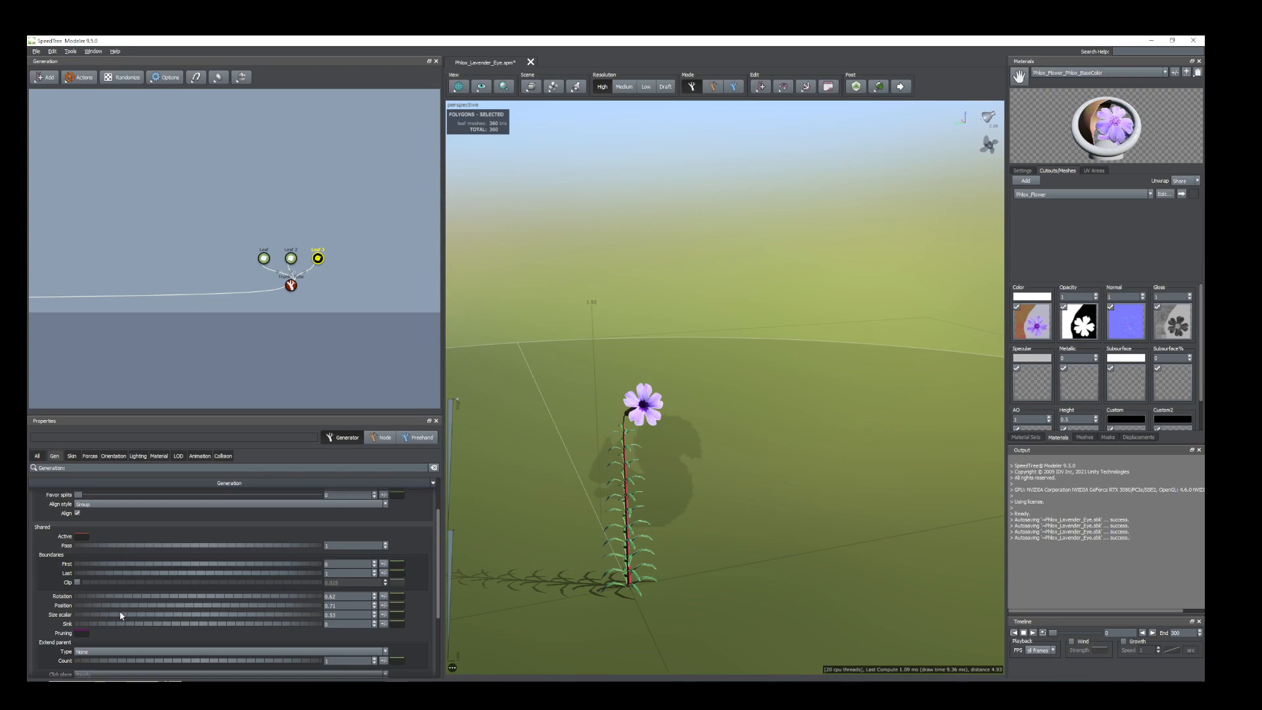
scroll(524, 527, "up", 4)
middle_click_drag(524, 527, 627, 467)
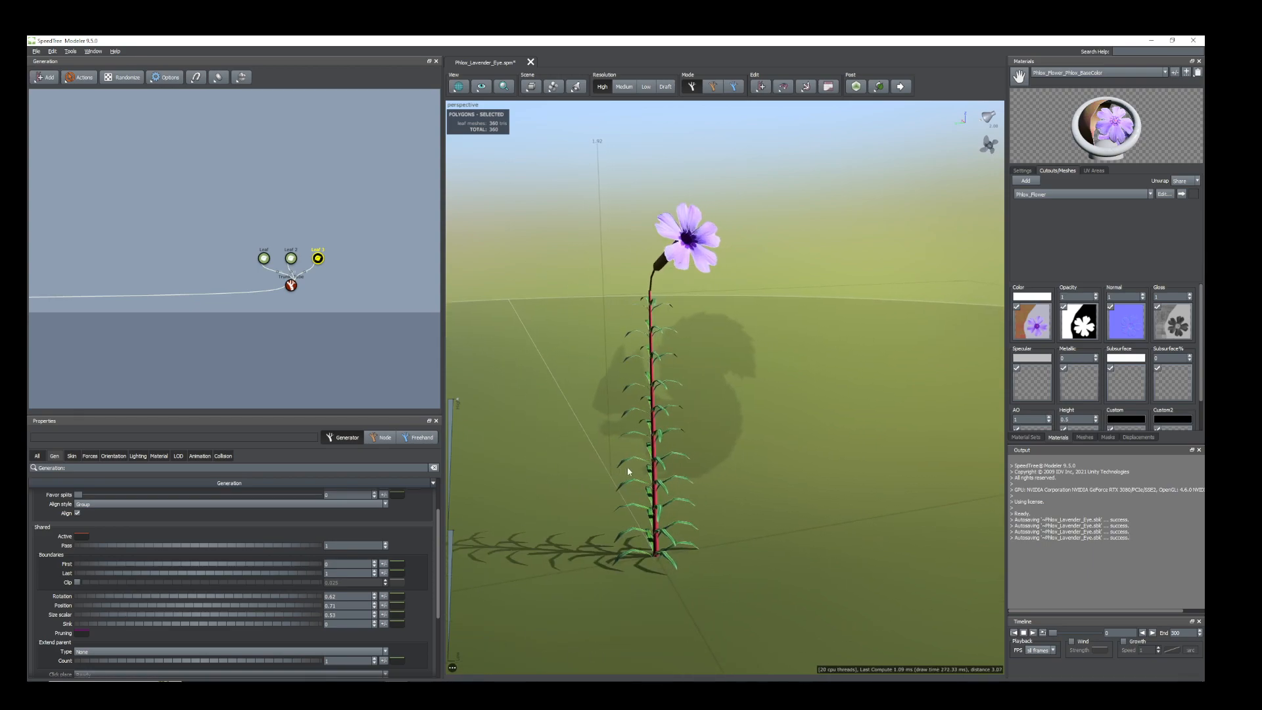
Fine-tune the flower's tilt by setting the Leaf 3 generator's Out final adjustment to about -0.01.
left_click_drag(627, 467, 662, 449)
left_click(113, 455)
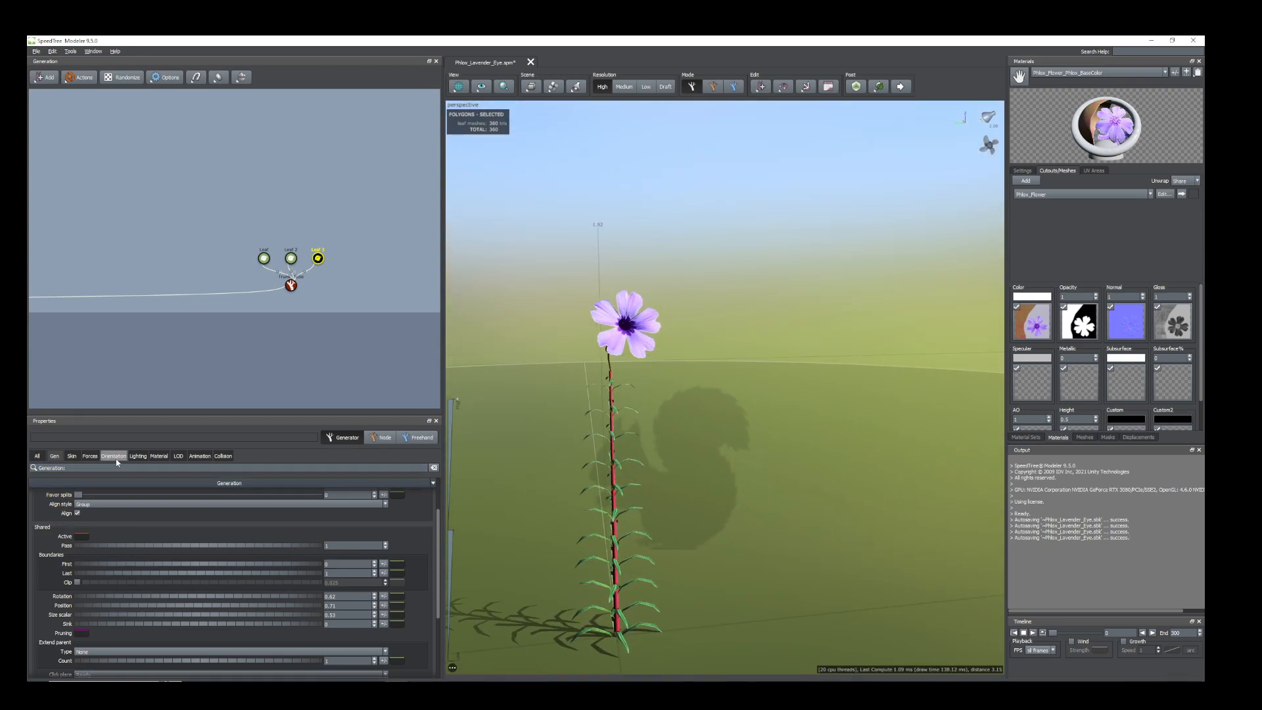
scroll(115, 619, "down", 2)
left_click_drag(110, 596, 110, 602)
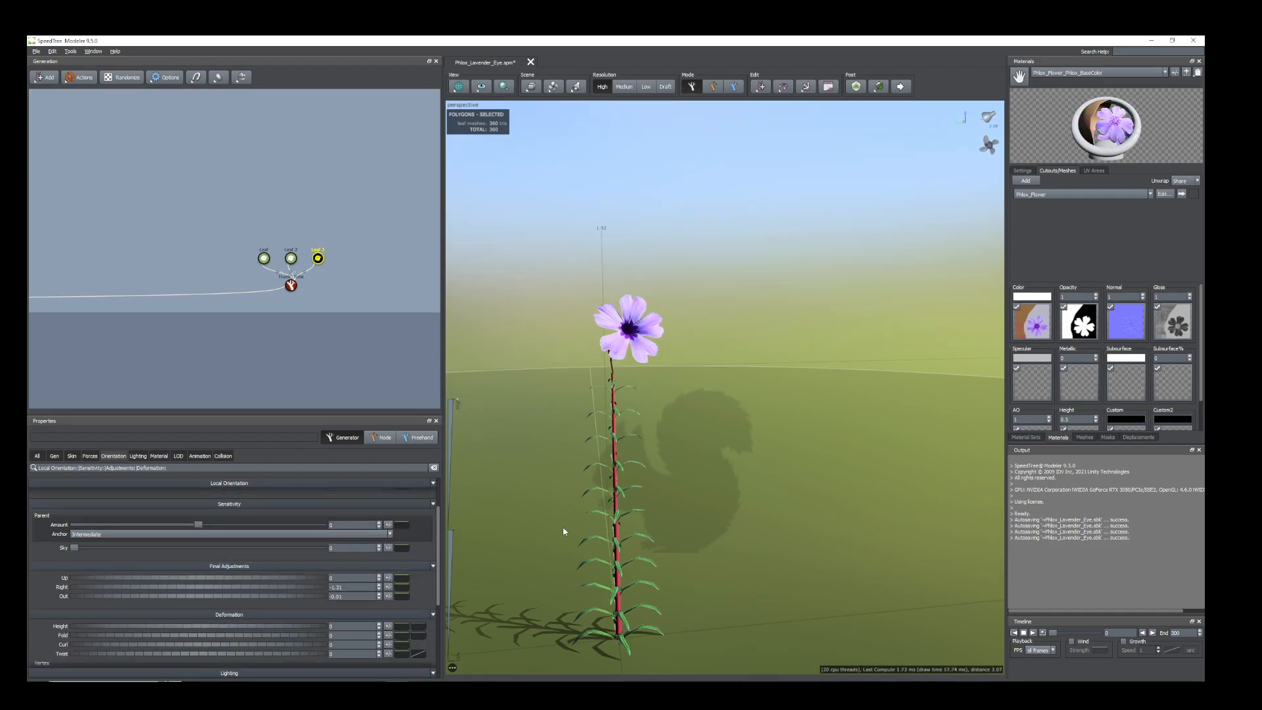
left_click_drag(566, 532, 557, 519)
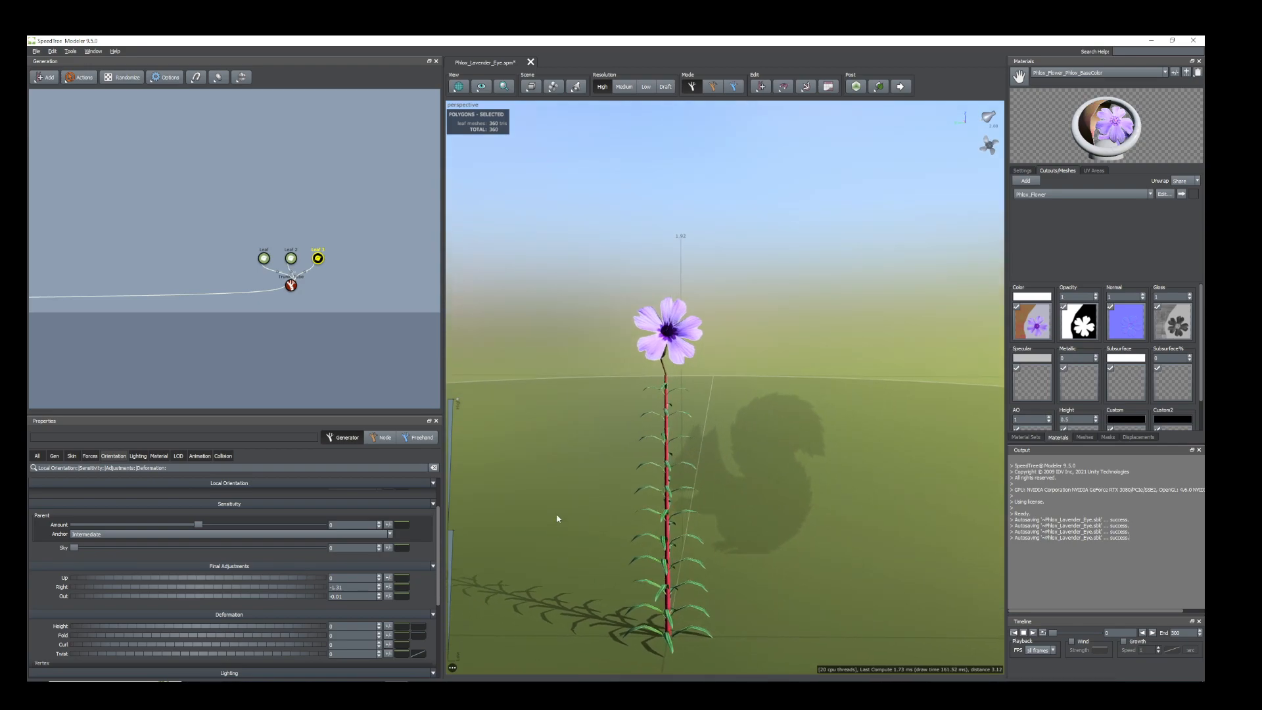
Try different flower counts at the stem tip and set the Leaf 3 generator's Number to 3.
left_click(57, 457)
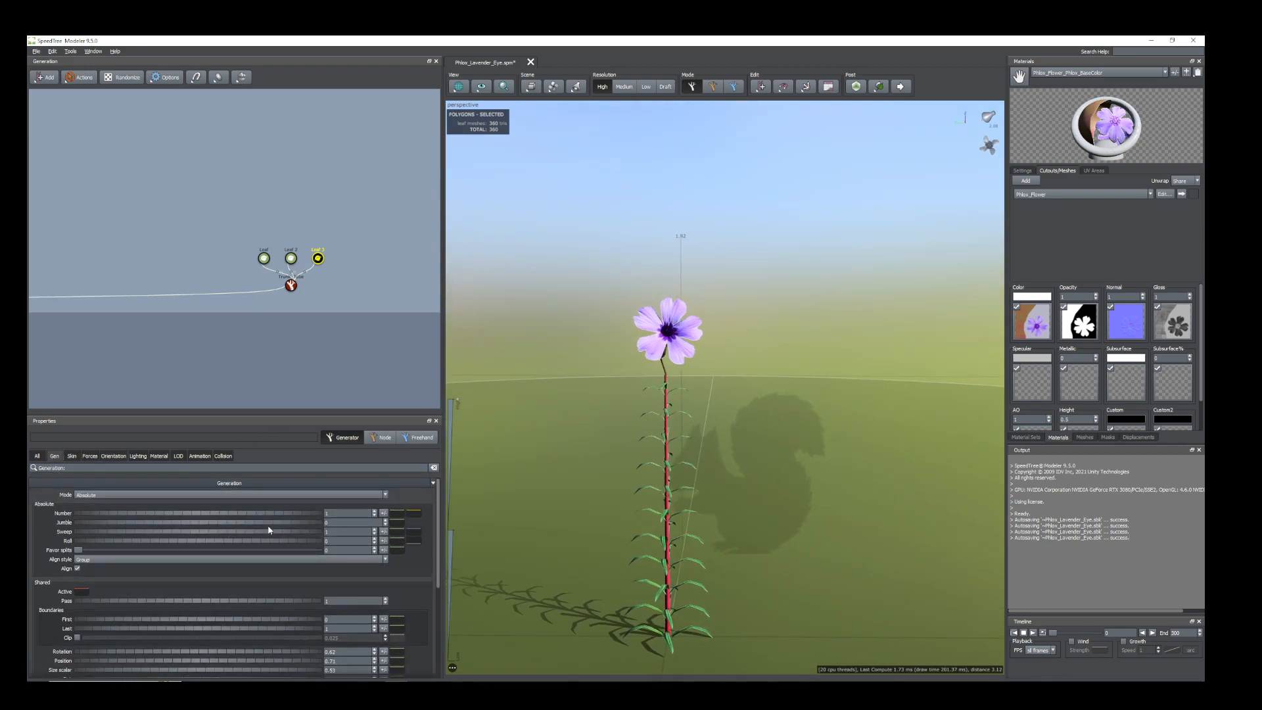
mouse_move(187, 517)
left_mouse_down()
mouse_move(225, 518)
mouse_move(195, 516)
left_mouse_up()
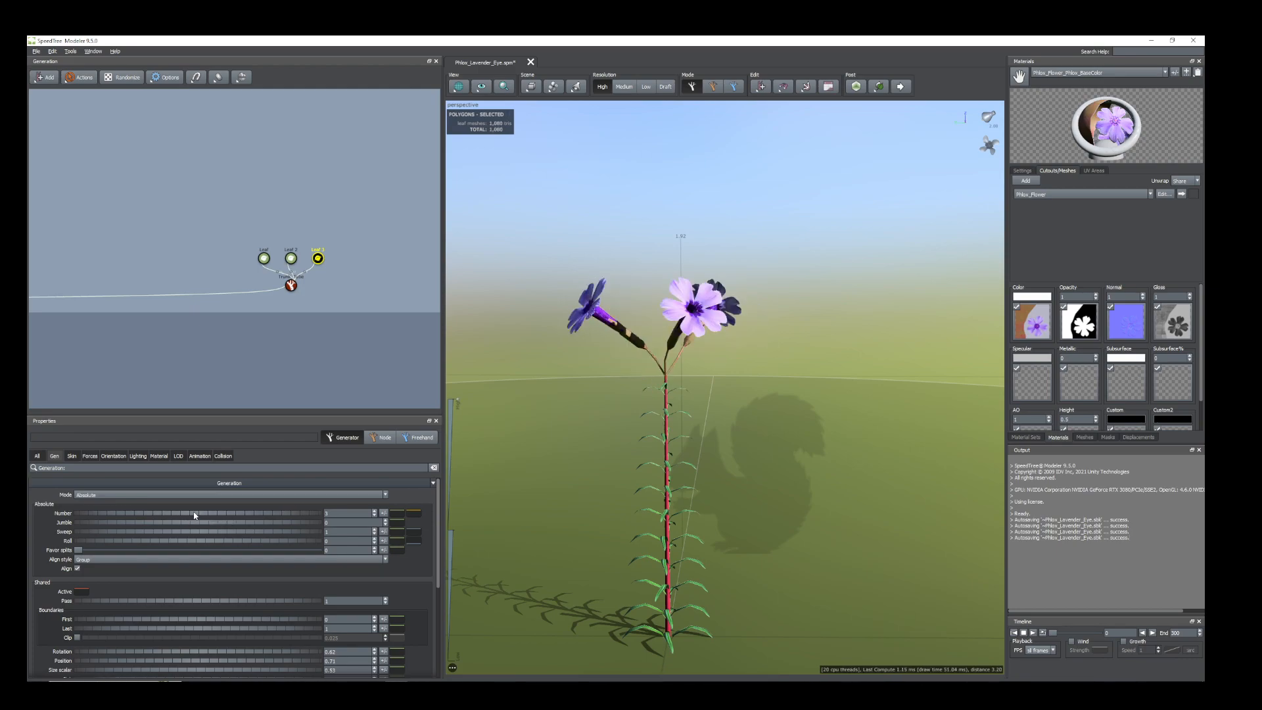
left_click_drag(720, 416, 732, 442)
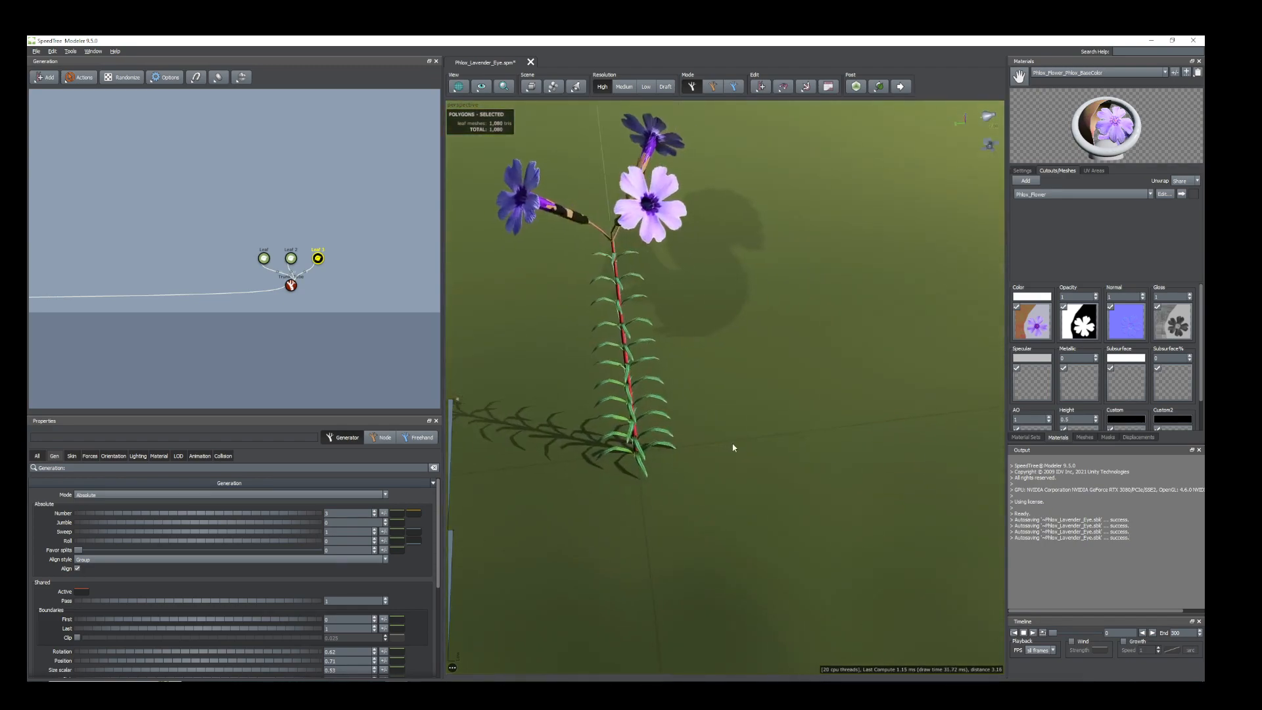
left_click_drag(241, 515, 235, 515)
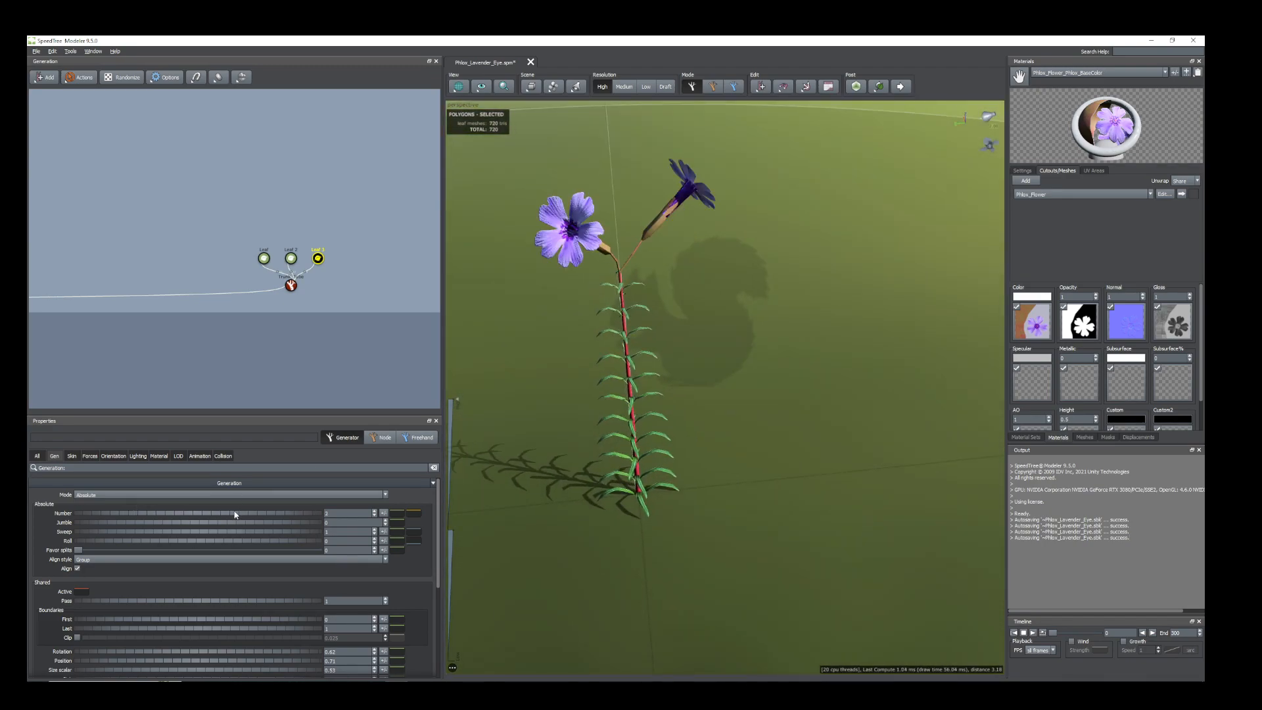
scroll(684, 392, "down", 3)
left_click_drag(684, 392, 530, 364)
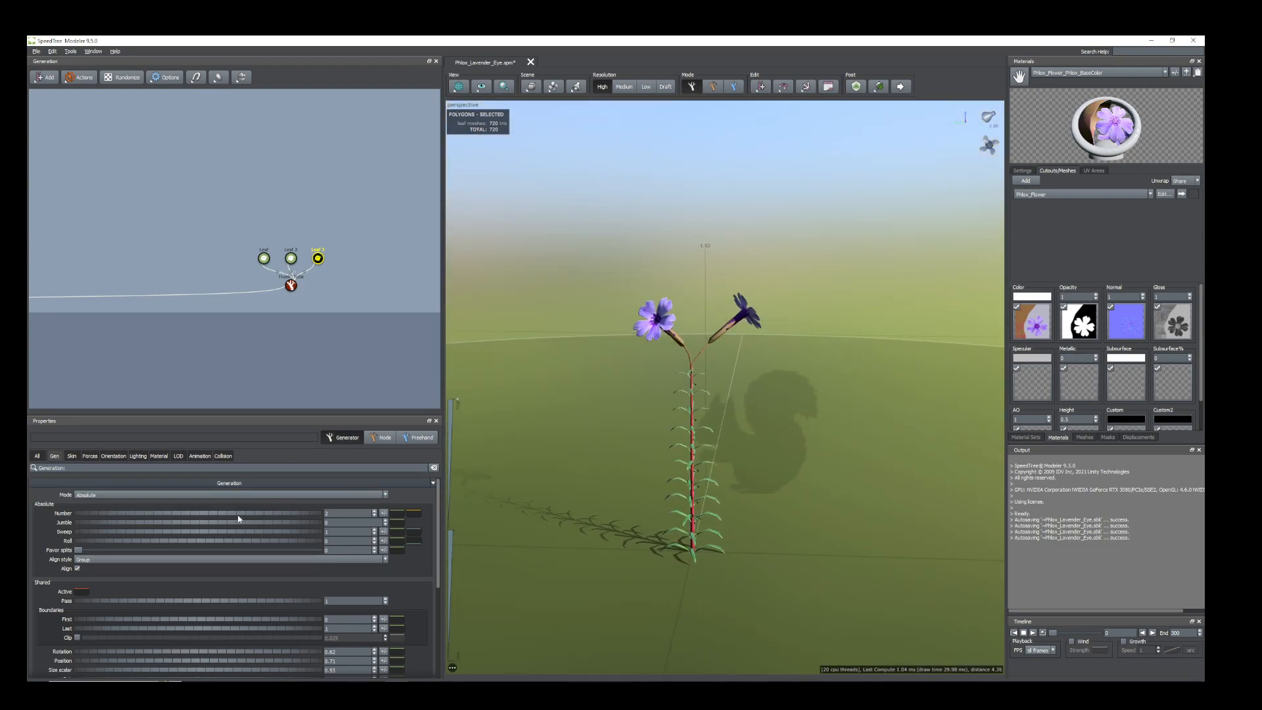
left_click_drag(239, 518, 243, 519)
left_click_drag(797, 408, 667, 408)
scroll(700, 411, "down", 3)
scroll(668, 408, "up", 8)
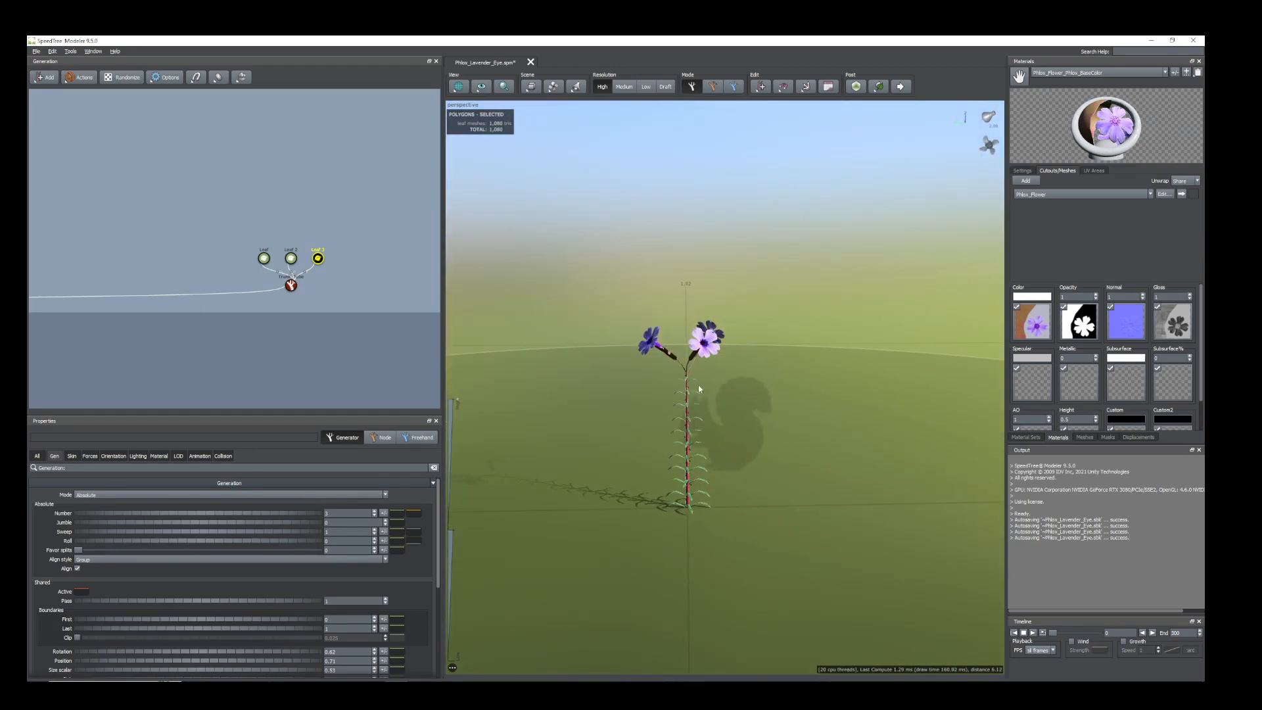
Select the trunk tube and bend its spine by setting the early noise Amount to 0.25.
mouse_move(600, 426)
left_mouse_down()
mouse_move(641, 471)
mouse_move(735, 499)
mouse_move(737, 523)
left_mouse_up()
left_click(598, 428)
scroll(735, 498, "down", 1)
middle_click_drag(737, 523, 727, 509)
scroll(727, 509, "down", 2)
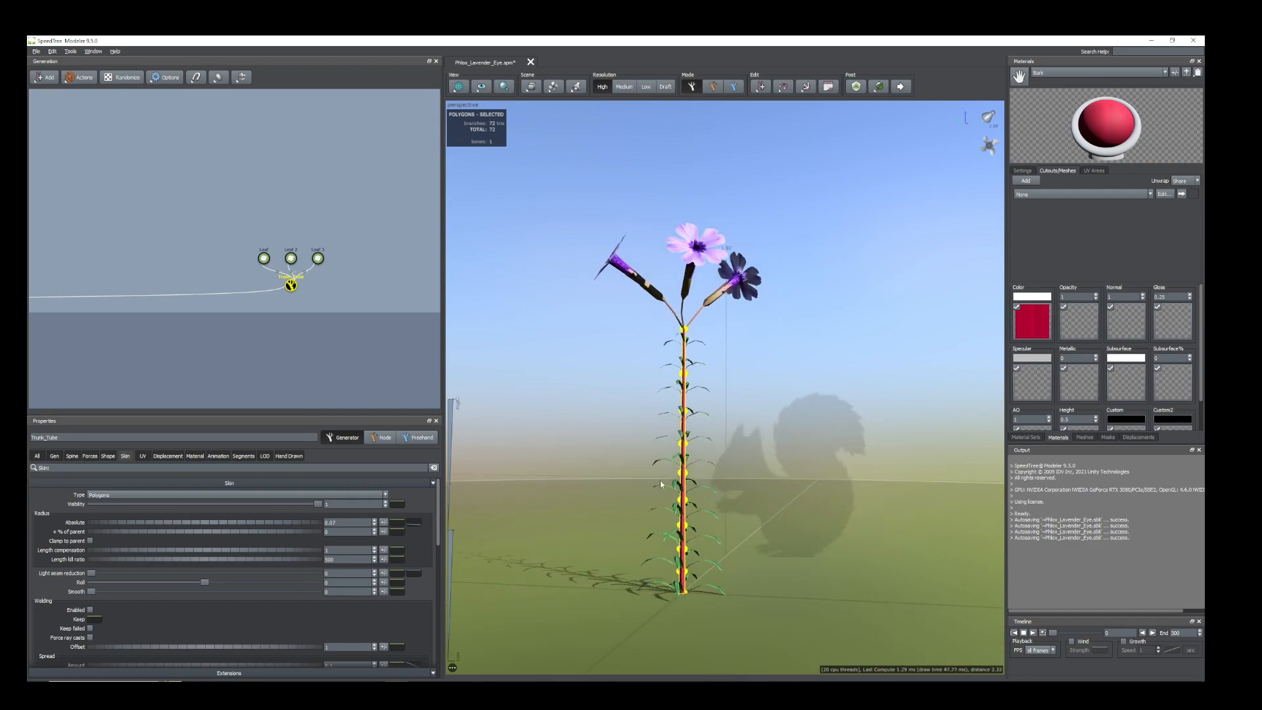
left_click(68, 457)
scroll(212, 555, "down", 3)
left_click_drag(270, 413, 263, 330)
scroll(165, 535, "down", 5)
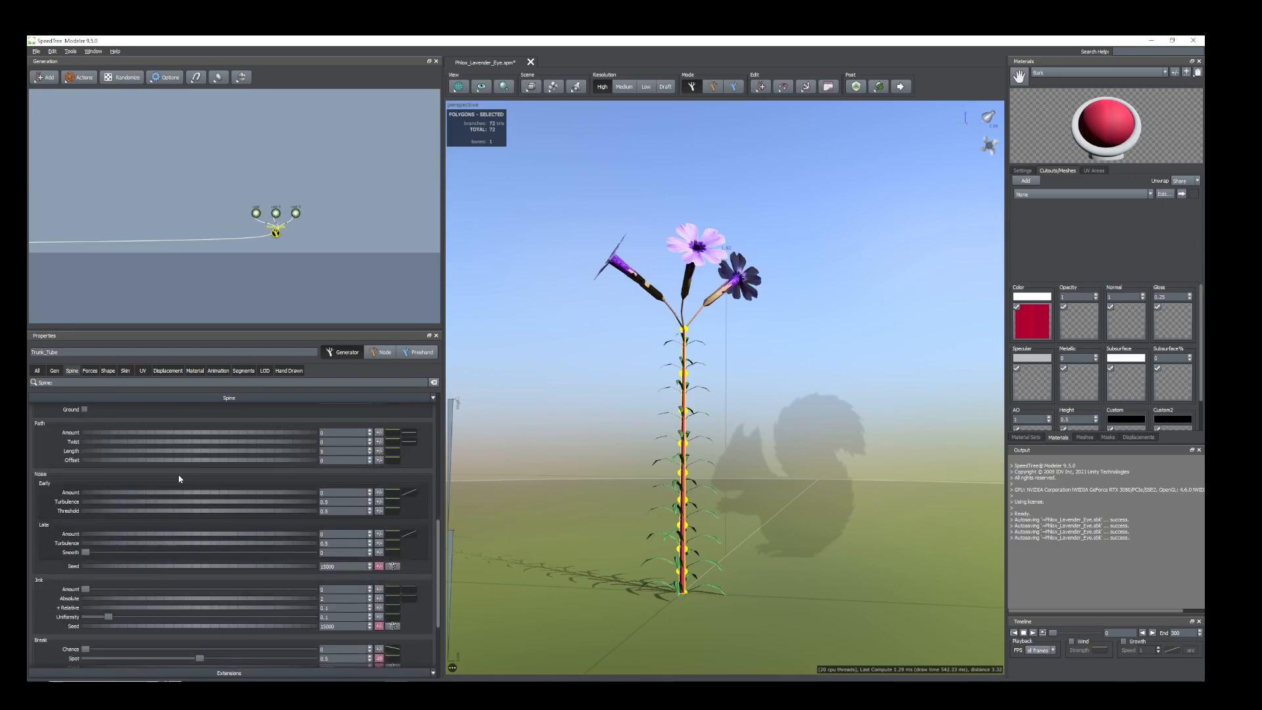
left_click_drag(147, 496, 154, 496)
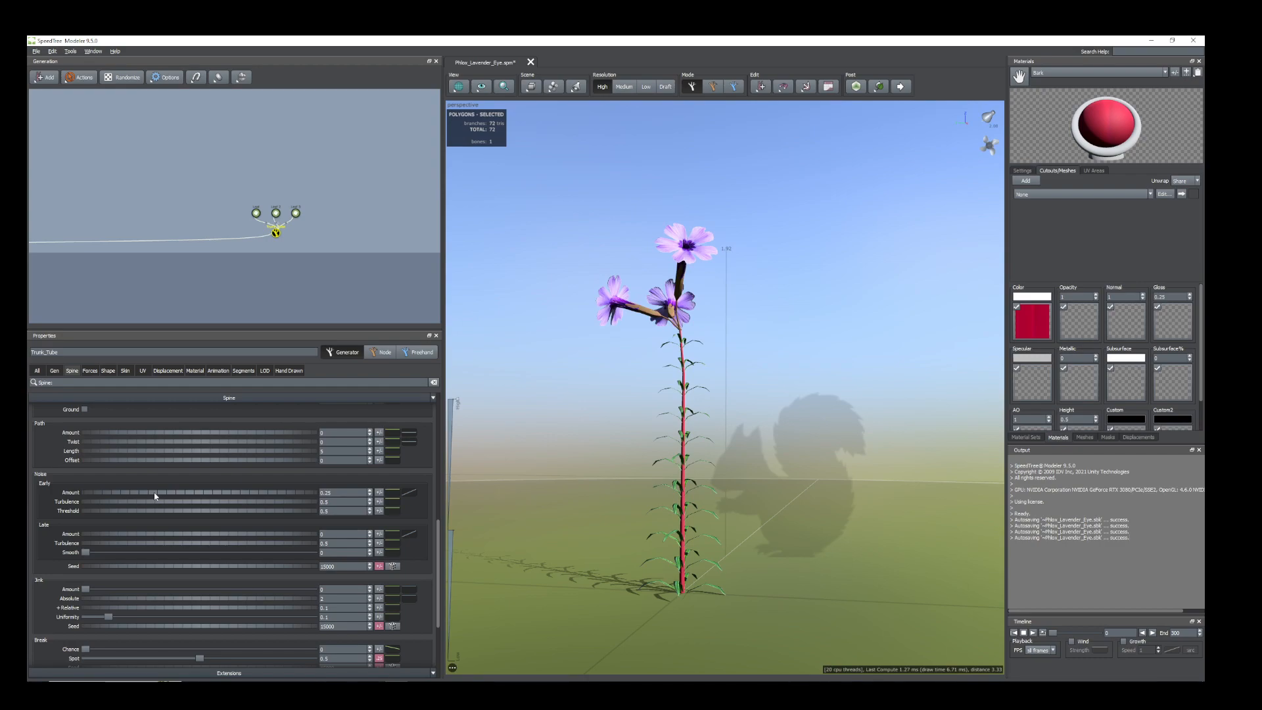
left_click_drag(759, 405, 754, 462)
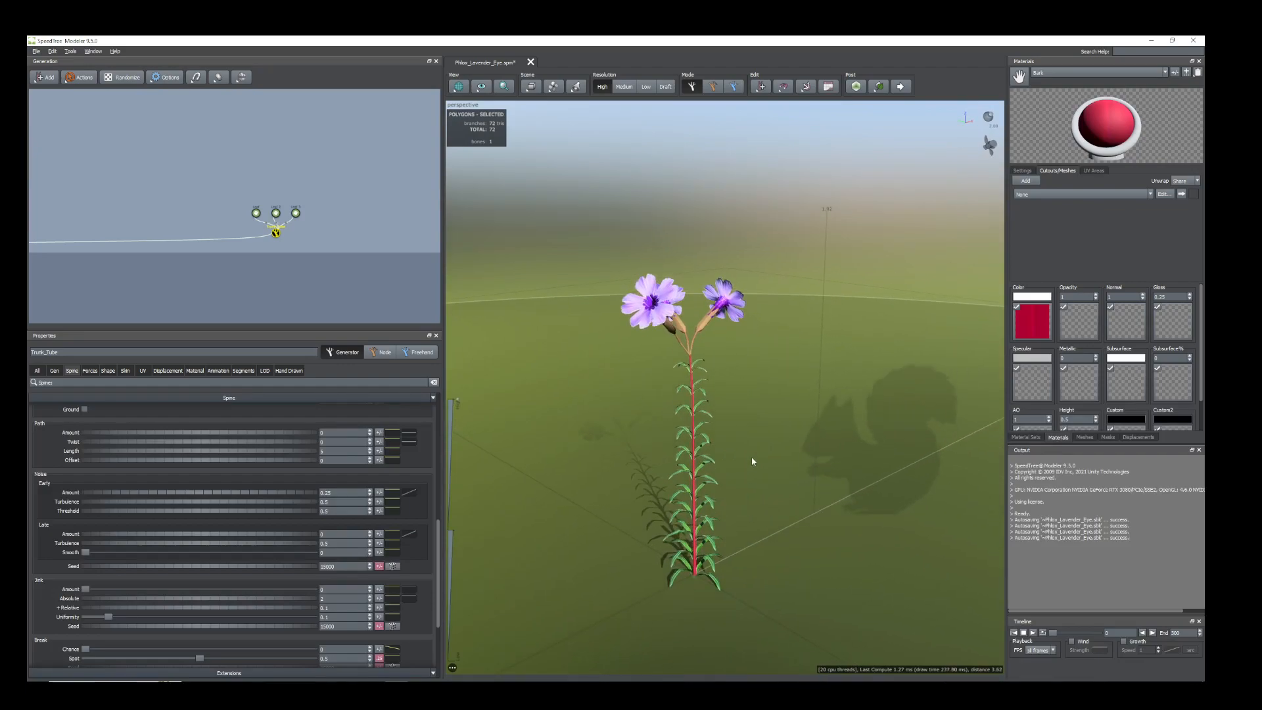
Add finer waviness to the stem by raising the trunk spine's late noise Amount to about 1.2.
left_click_drag(104, 537, 158, 554)
left_click_drag(709, 526, 662, 526)
scroll(714, 519, "down", 4)
left_click_drag(644, 477, 674, 446)
scroll(676, 431, "up", 4)
scroll(682, 440, "up", 4)
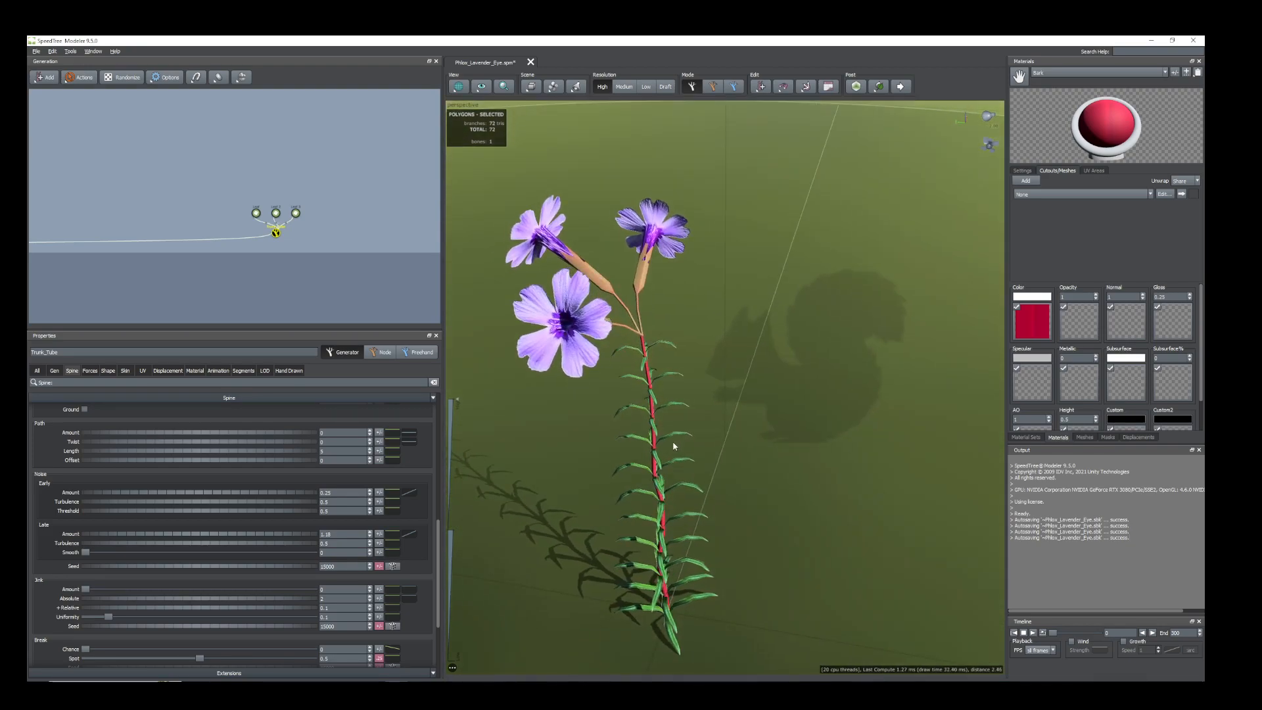
Enlarge the Leaf generator's upper leaves by raising the end point of its Size scalar parent curve to about 0.66.
left_click(645, 370)
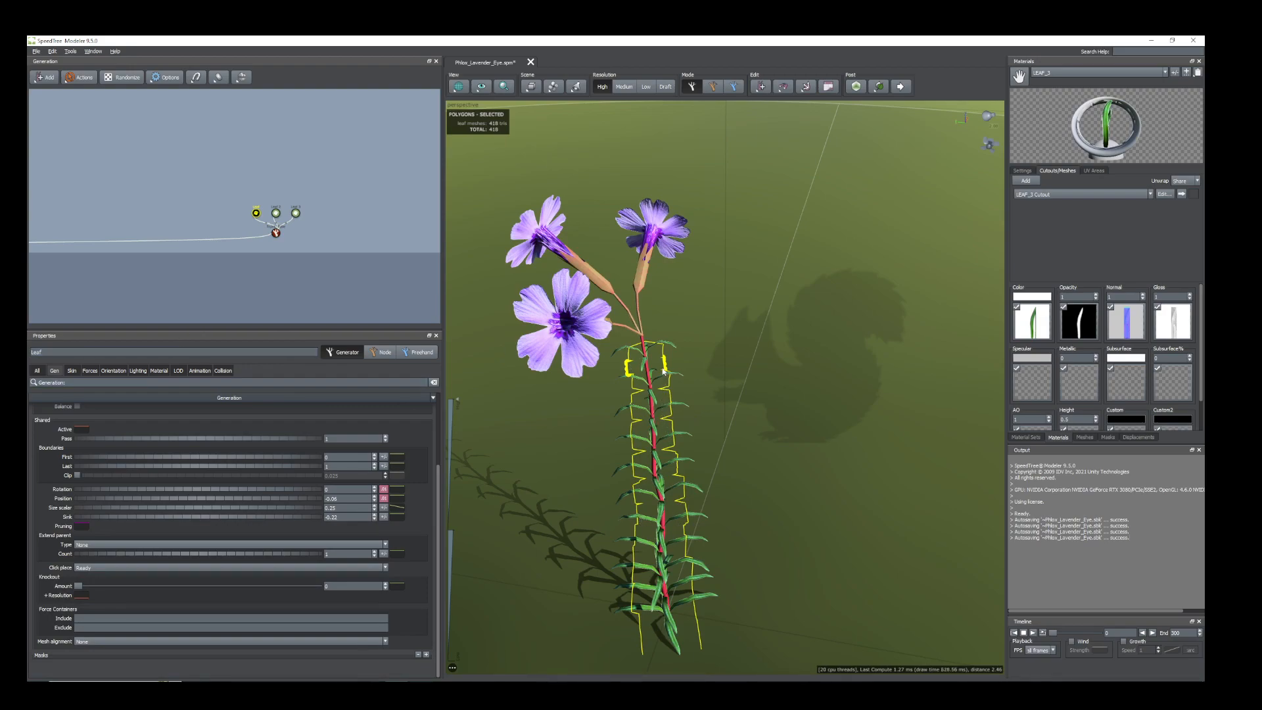
scroll(332, 588, "up", 3)
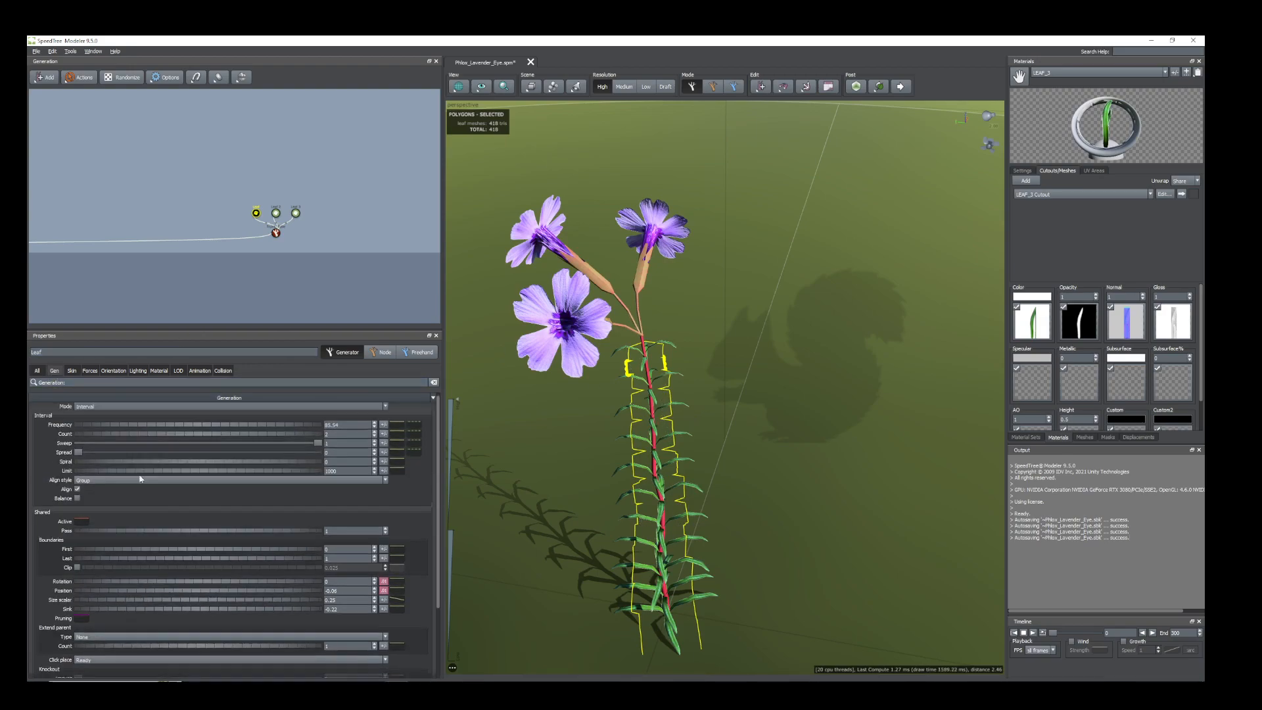
left_click(396, 602)
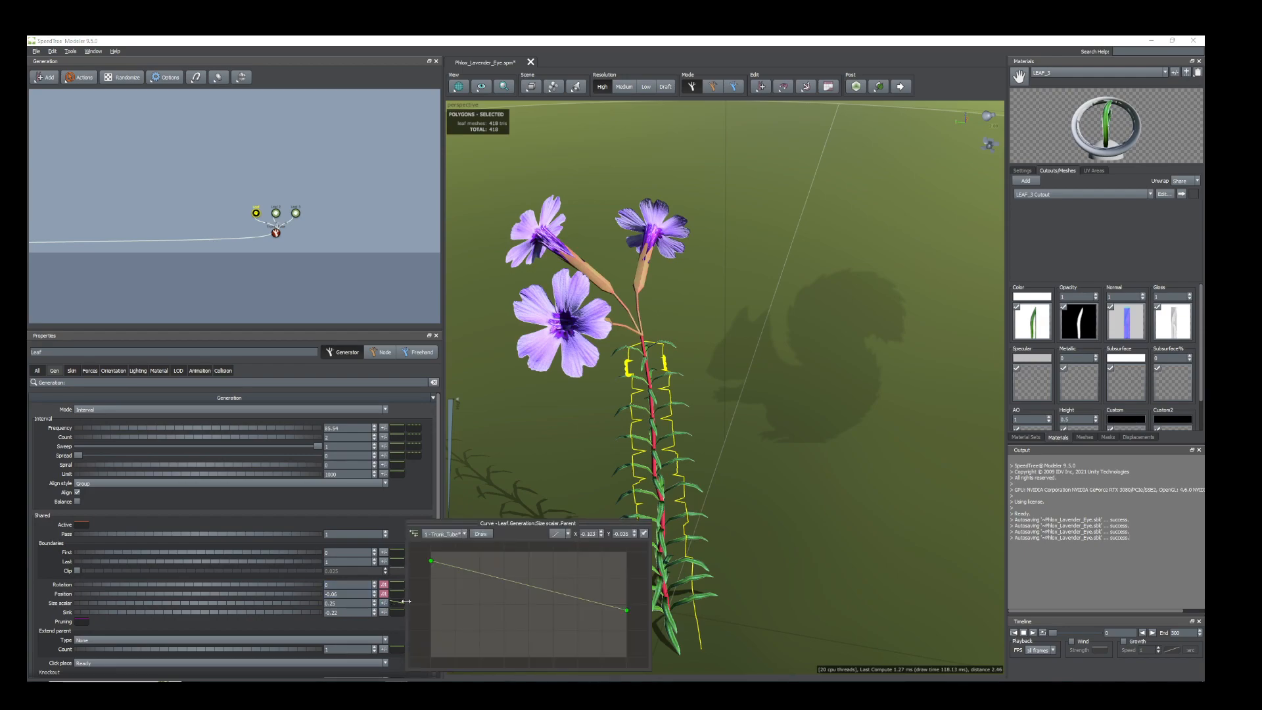
left_click_drag(628, 611, 623, 589)
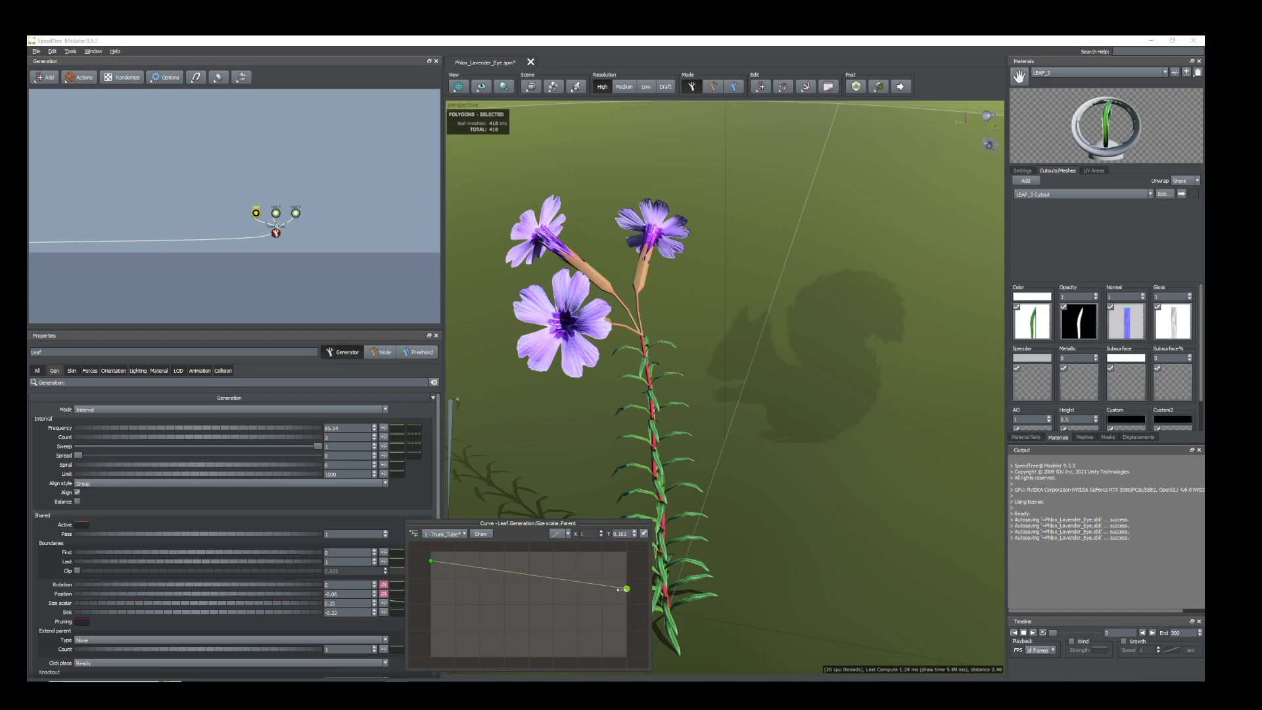
Slightly enlarge the Leaf 2 generator's upper leaves by raising the end point of its Size scalar parent curve to about 0.5.
left_click(661, 345)
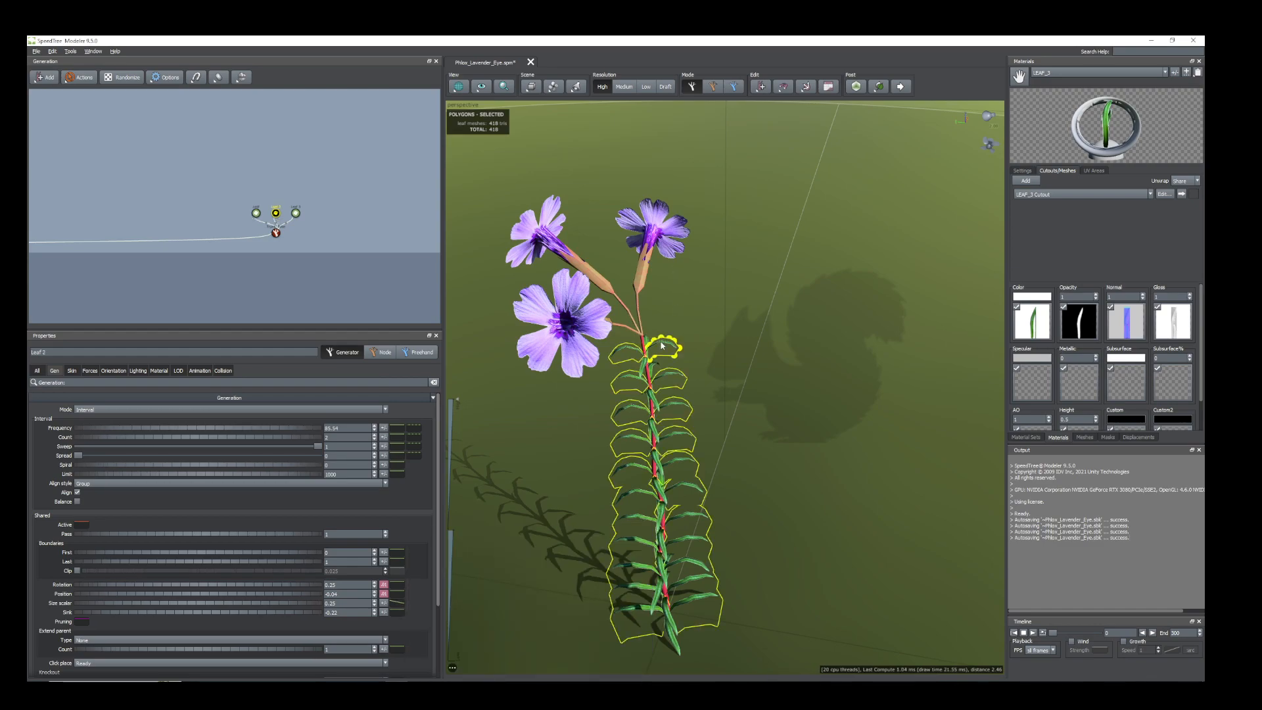
left_click(401, 604)
left_click_drag(627, 613, 626, 604)
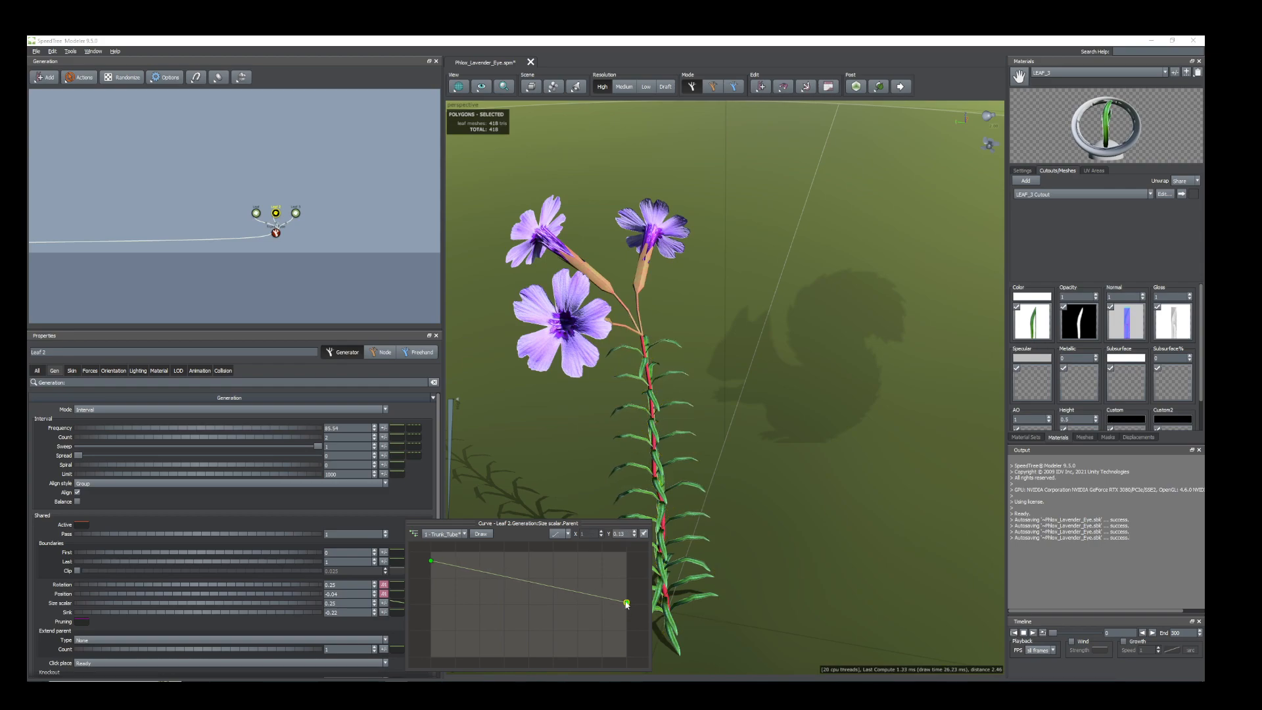
left_click_drag(772, 454, 732, 412)
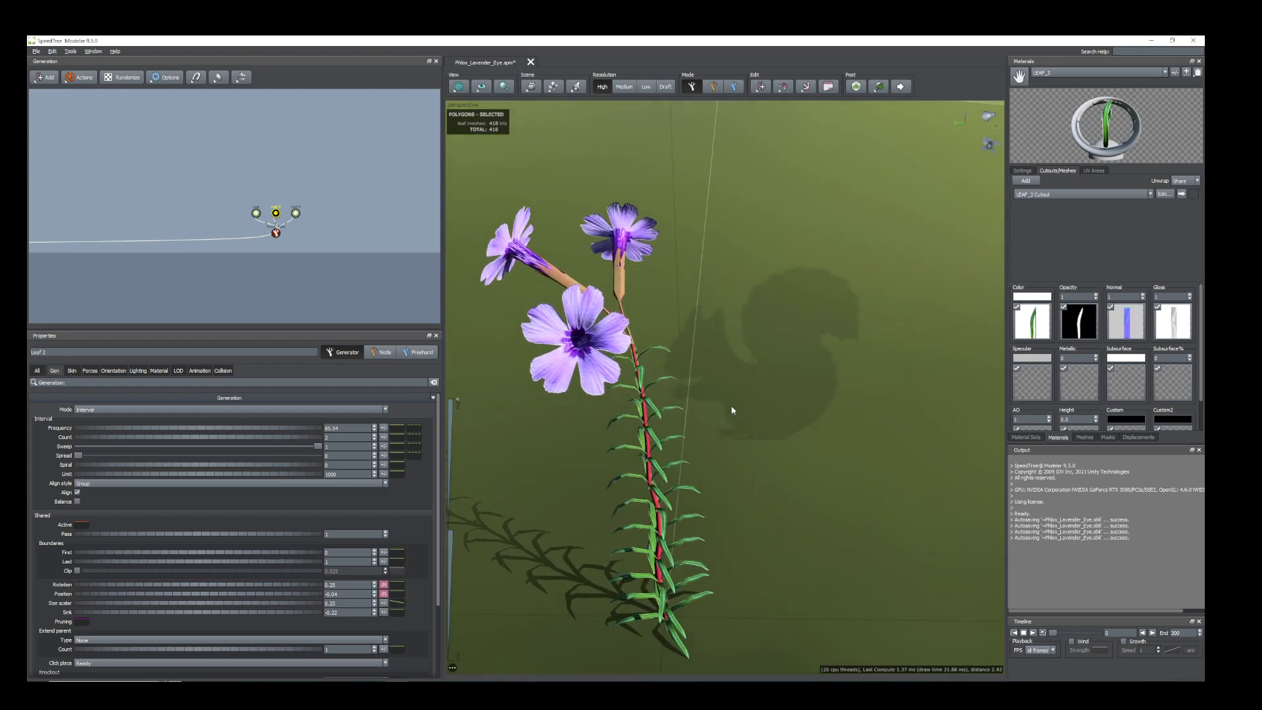
Select the flowers and shrink them by setting the Leaf 3 generator's Size scalar to 0.41.
scroll(694, 384, "down", 5)
left_click_drag(640, 380, 640, 375)
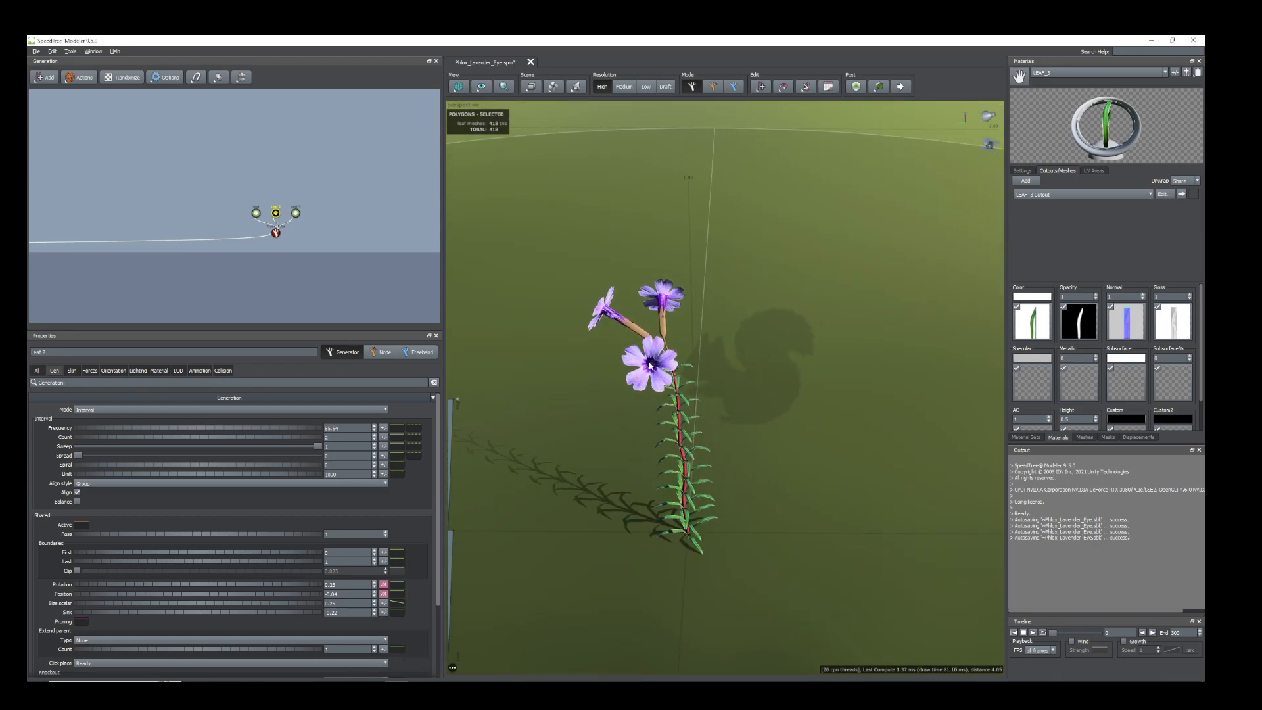
left_click(650, 366)
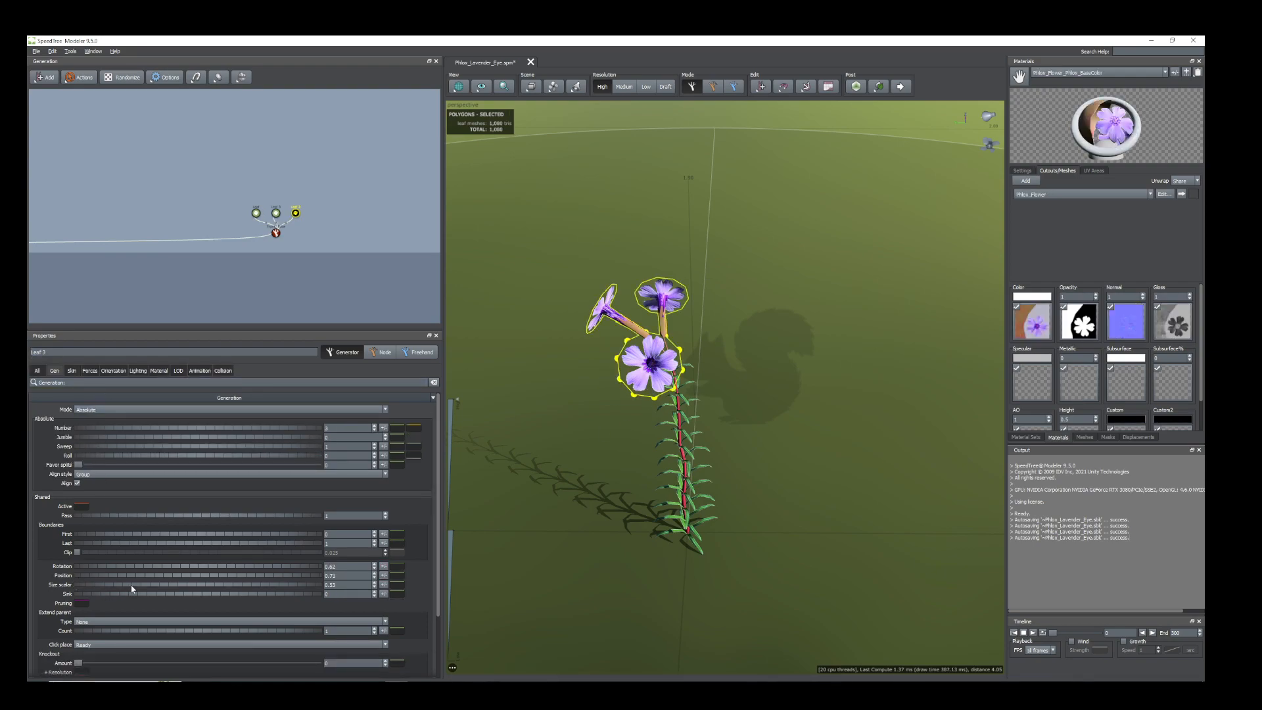
left_click_drag(136, 589, 129, 589)
left_click_drag(559, 543, 570, 486)
scroll(624, 523, "up", 5)
scroll(645, 552, "down", 3)
left_click_drag(759, 434, 671, 484)
scroll(761, 497, "up", 1)
scroll(654, 309, "up", 3)
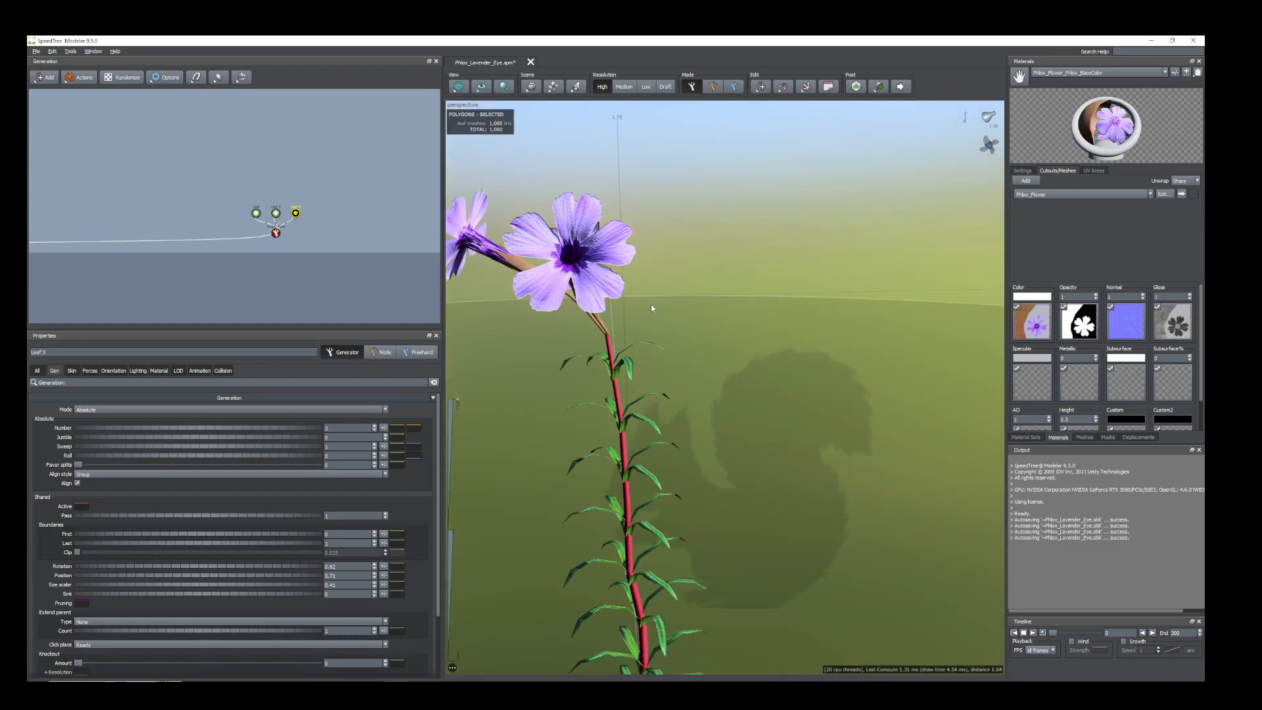
Lighten the flower material's Gloss map by raising its Brightness and Contrast.
middle_click_drag(653, 309, 626, 300)
scroll(793, 397, "up", 3)
middle_click_drag(793, 397, 869, 423)
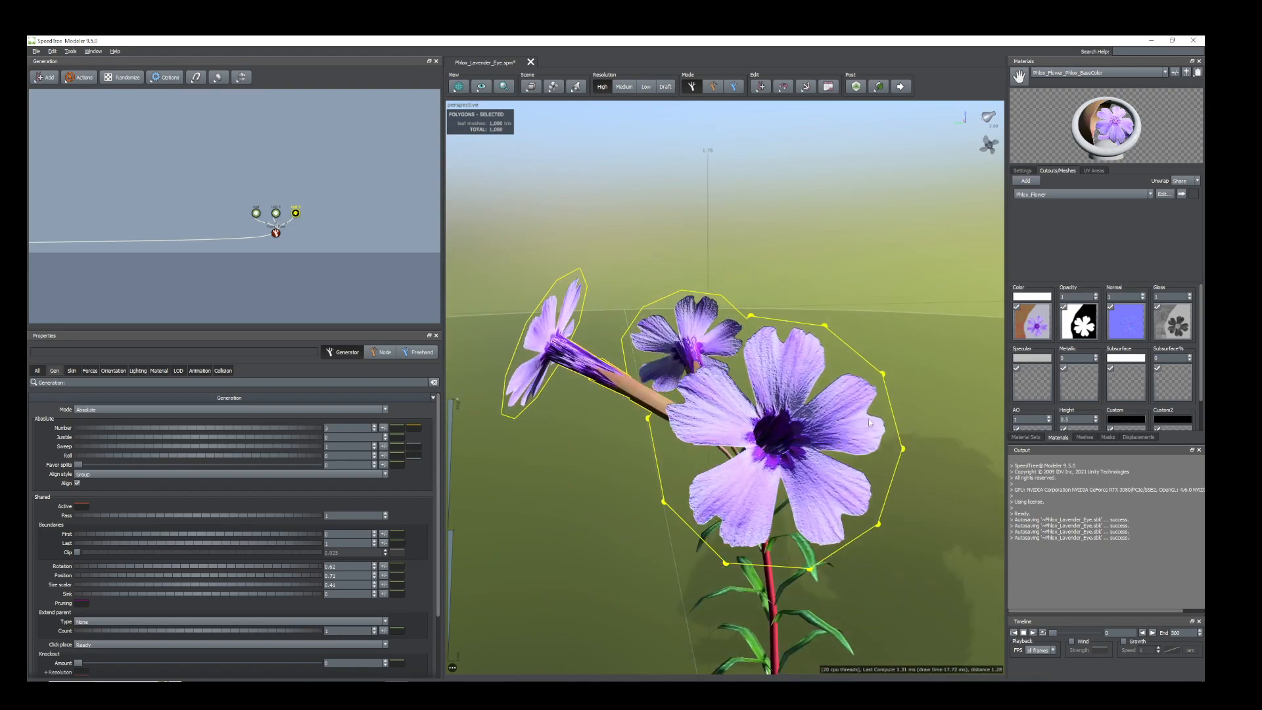
left_click(1183, 325)
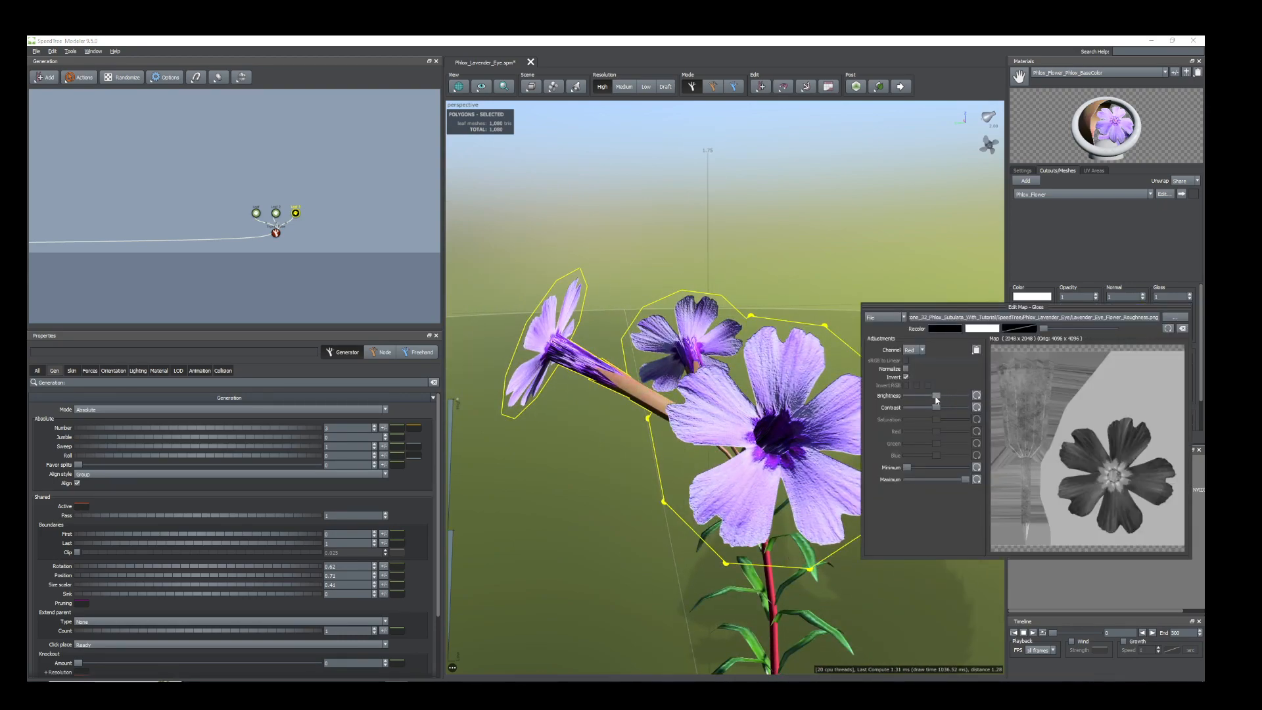
mouse_move(943, 397)
left_mouse_down()
mouse_move(960, 401)
mouse_move(948, 413)
left_mouse_up()
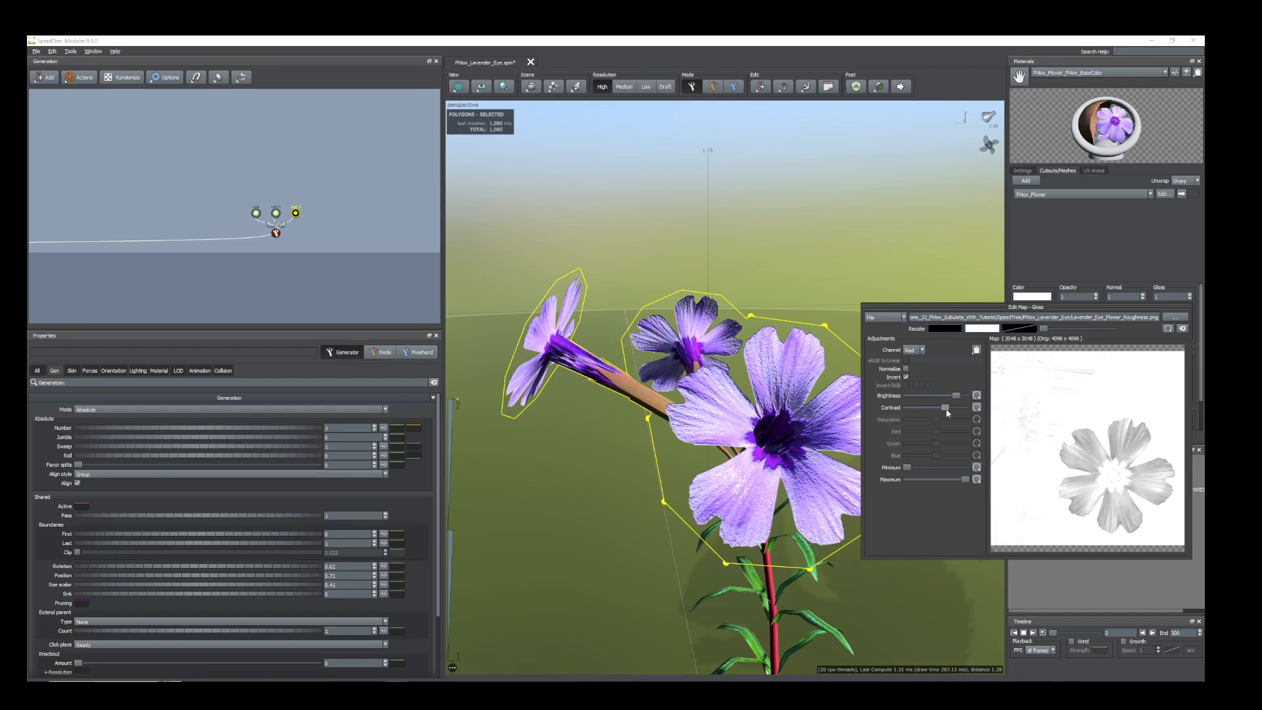
key("Escape")
key("Escape")
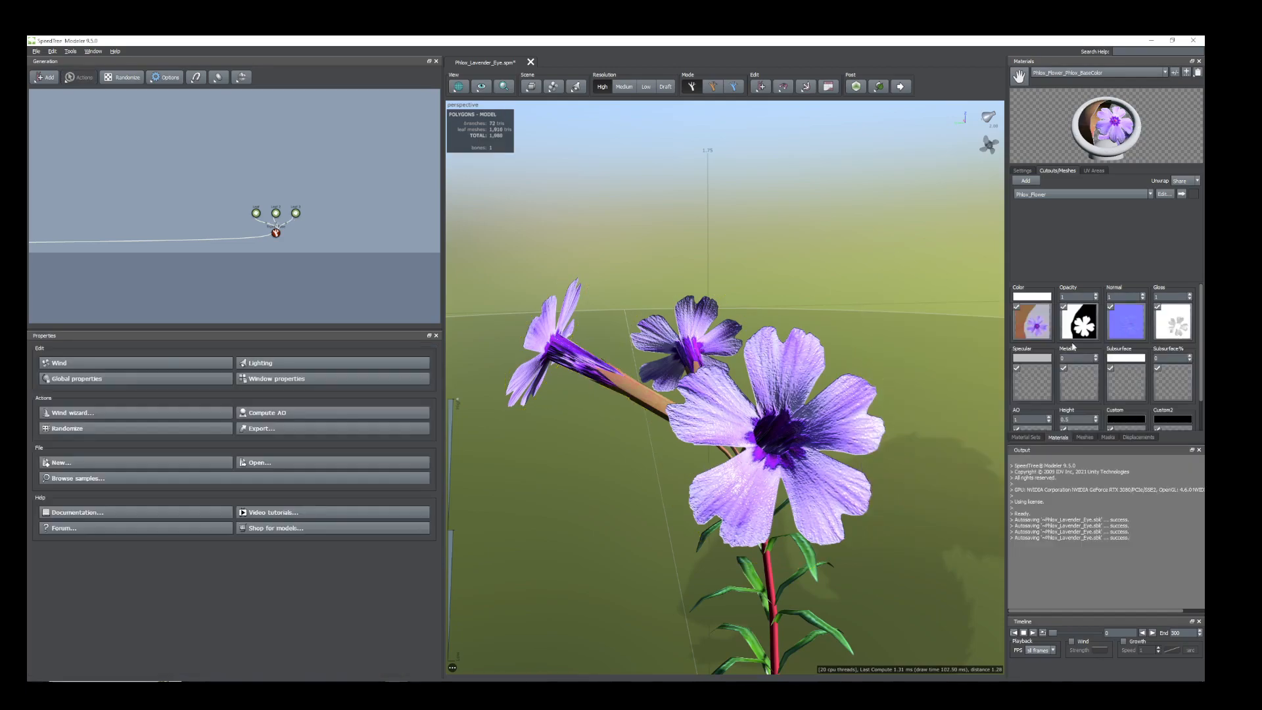
Slightly lower the Contrast of the flower material's Normal map.
left_click(1119, 325)
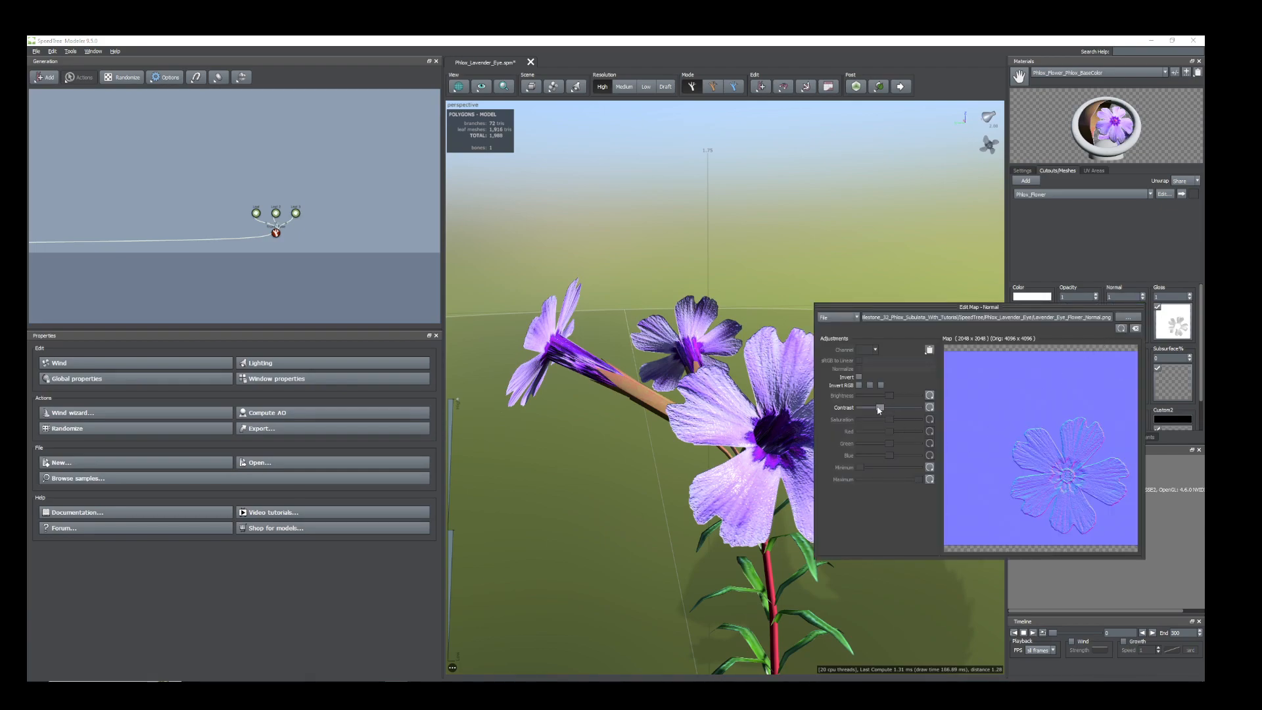
left_click(618, 463)
scroll(620, 464, "down", 3)
left_click_drag(670, 487, 755, 485)
scroll(713, 363, "up", 3)
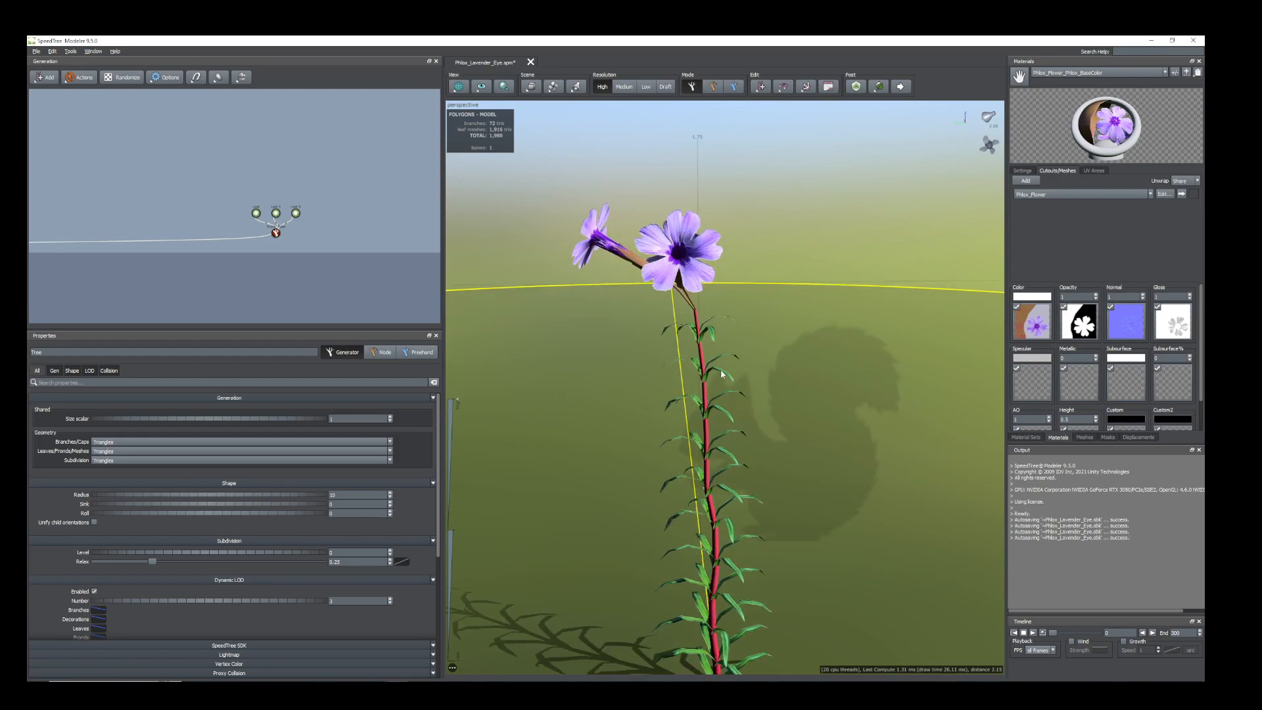
Raise the Frequency of the Leaf and Leaf 2 generators slightly so the stem carries more leaves.
left_click(713, 378)
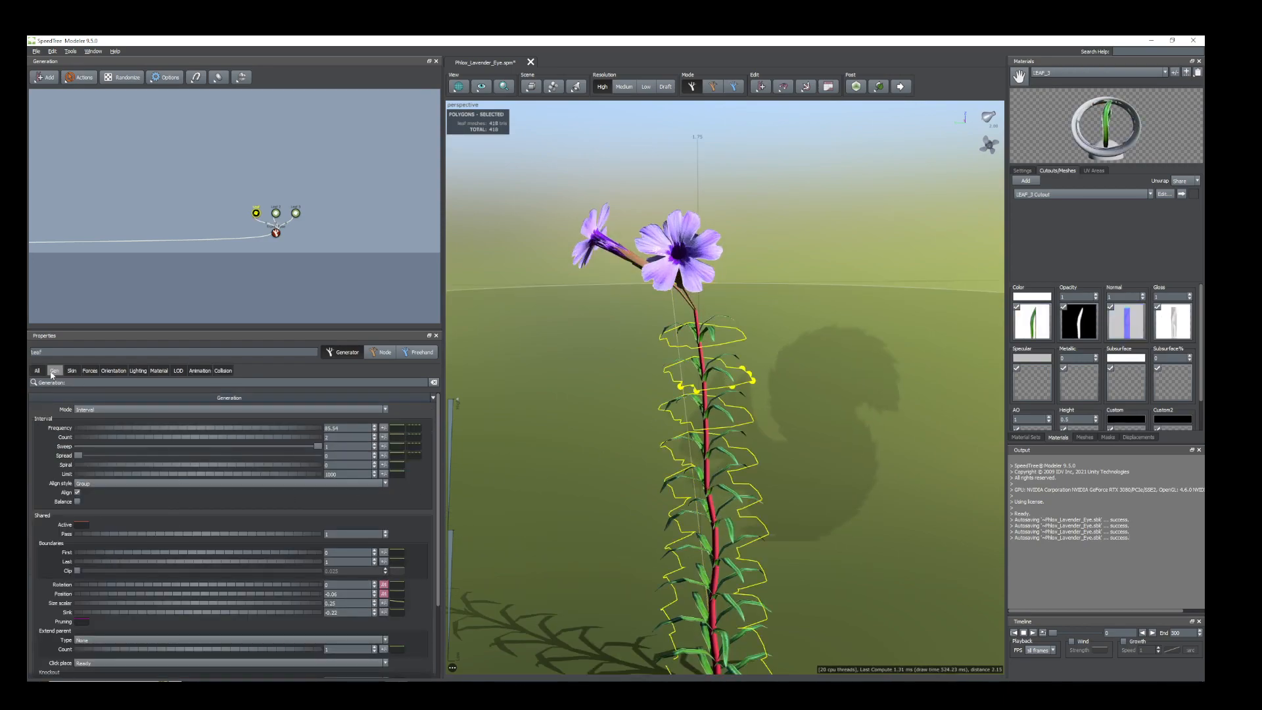
left_click_drag(148, 431, 955, 425)
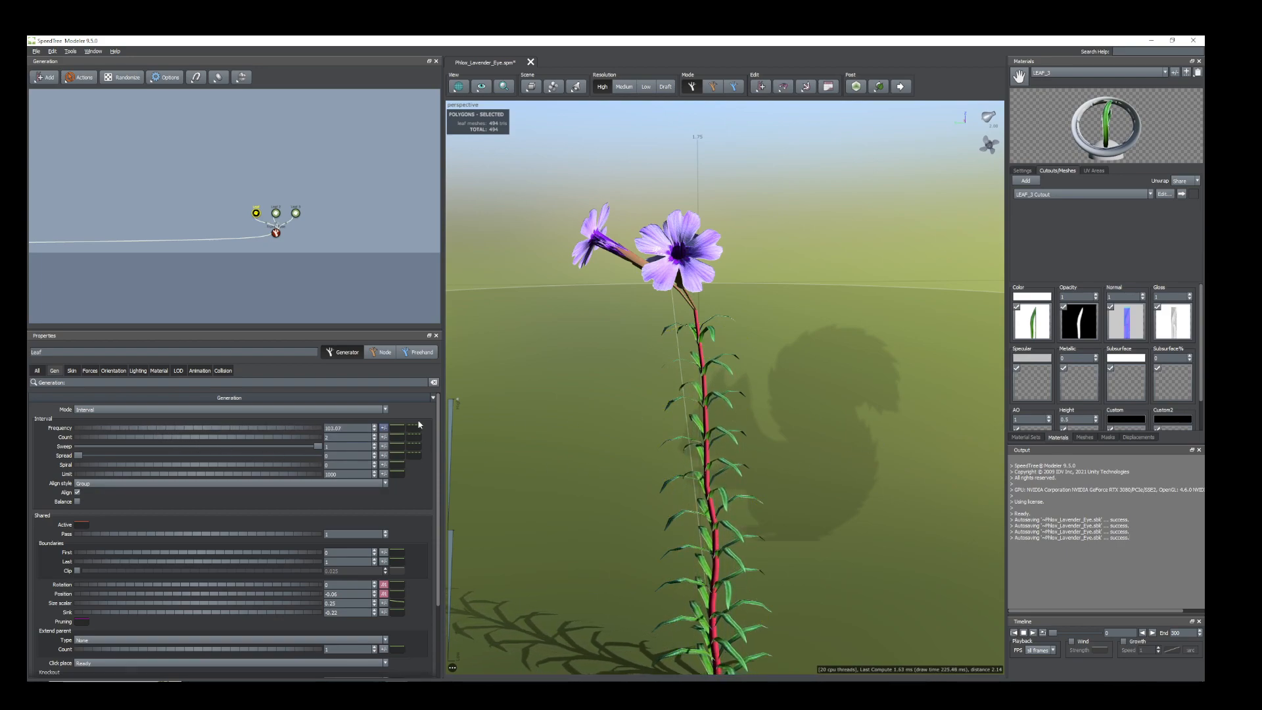
left_click(682, 401)
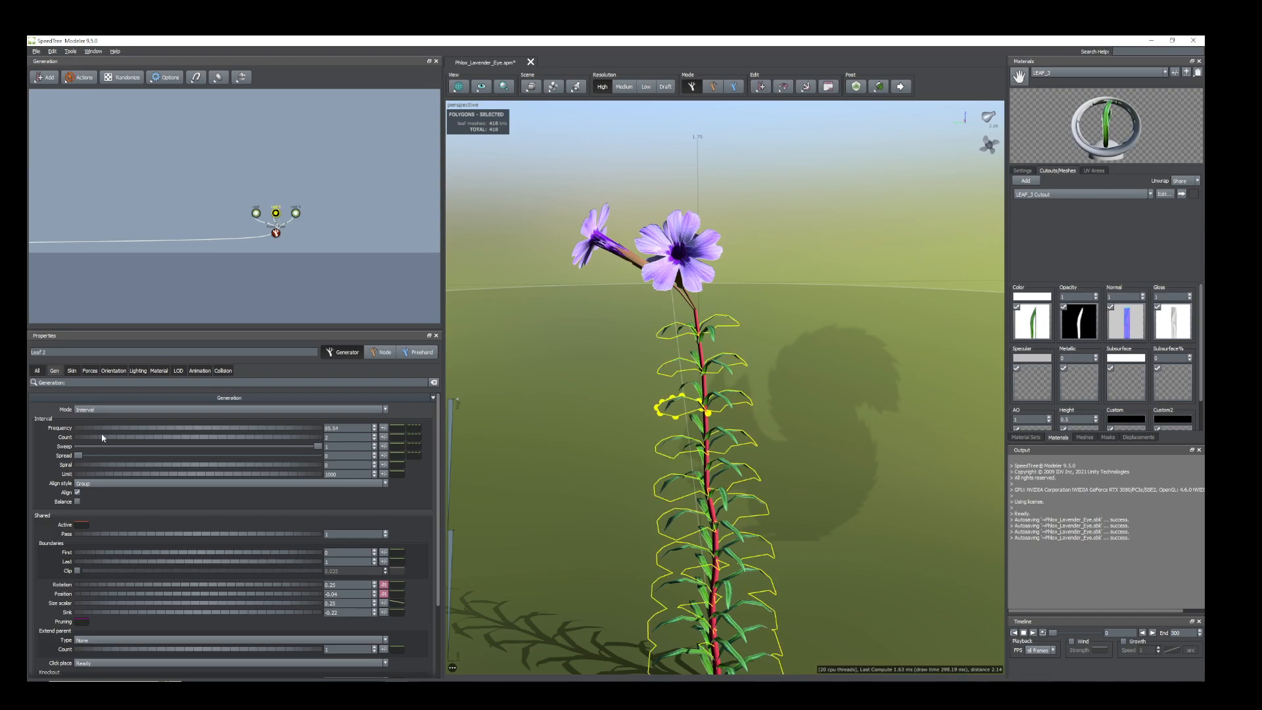
left_click_drag(98, 429, 452, 455)
scroll(695, 514, "down", 5)
left_click_drag(695, 515, 705, 475)
scroll(715, 511, "up", 5)
scroll(715, 511, "up", 3)
scroll(716, 511, "down", 1)
scroll(704, 480, "down", 3)
scroll(704, 474, "down", 3)
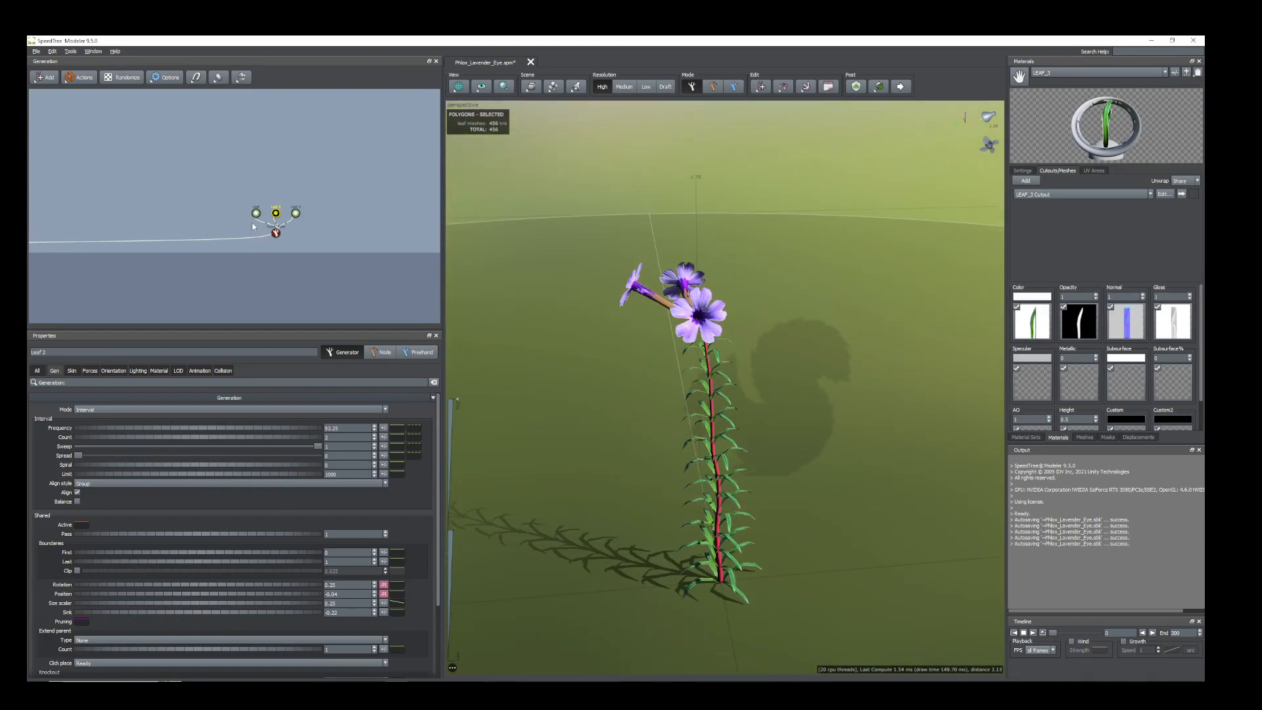
Duplicate Trunk_Tube with its three leaf generators and attach the copy as a child of the original Trunk_Tube.
scroll(276, 223, "up", 3)
left_click_drag(358, 279, 212, 265)
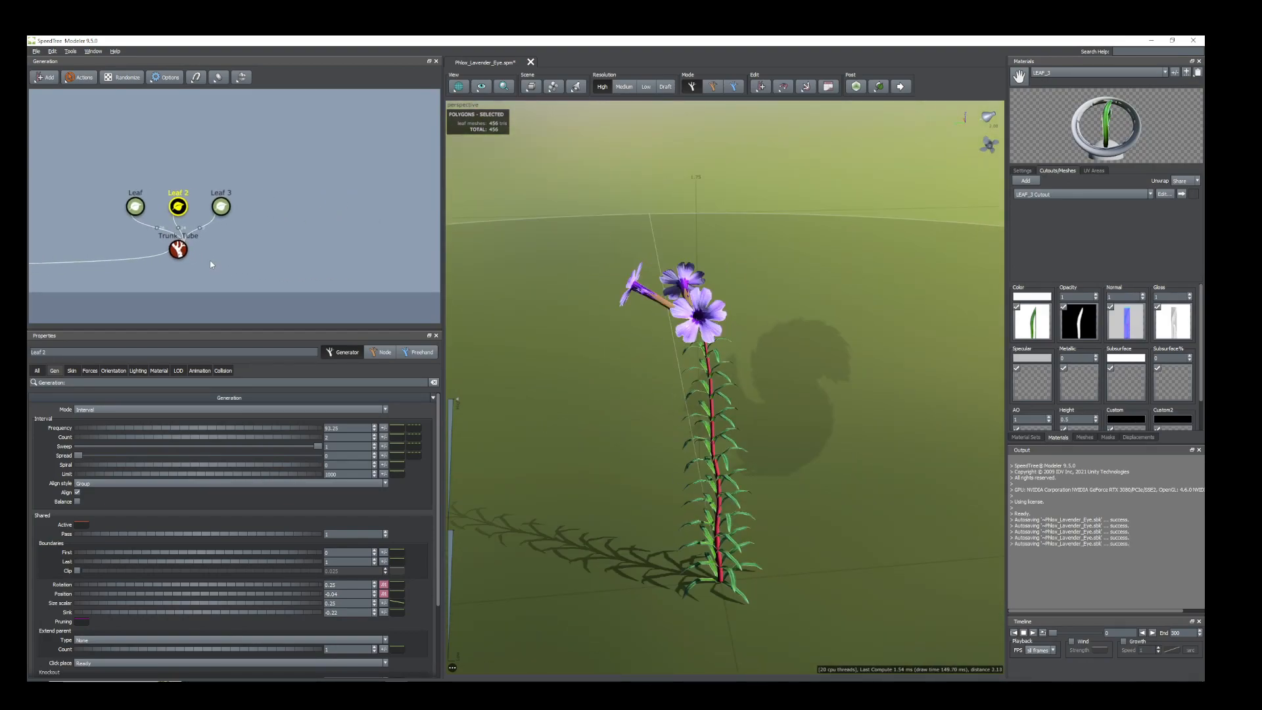
left_click_drag(107, 174, 266, 286)
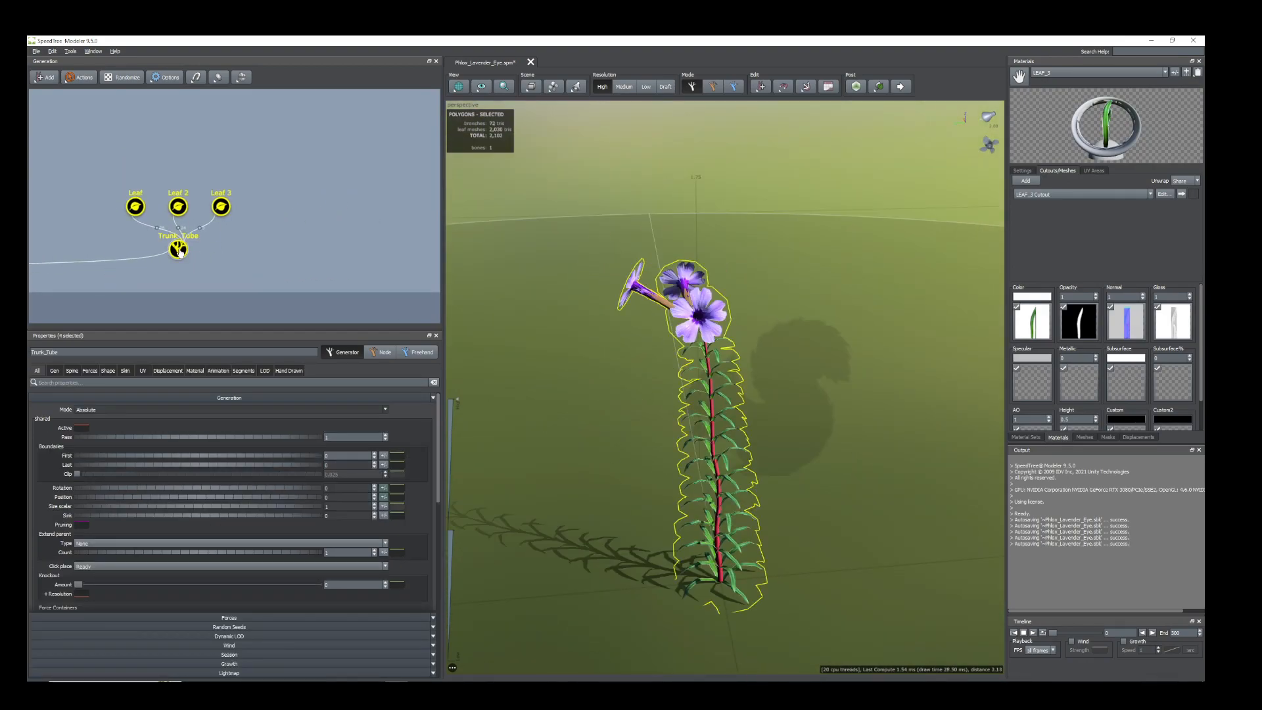
right_click(179, 252)
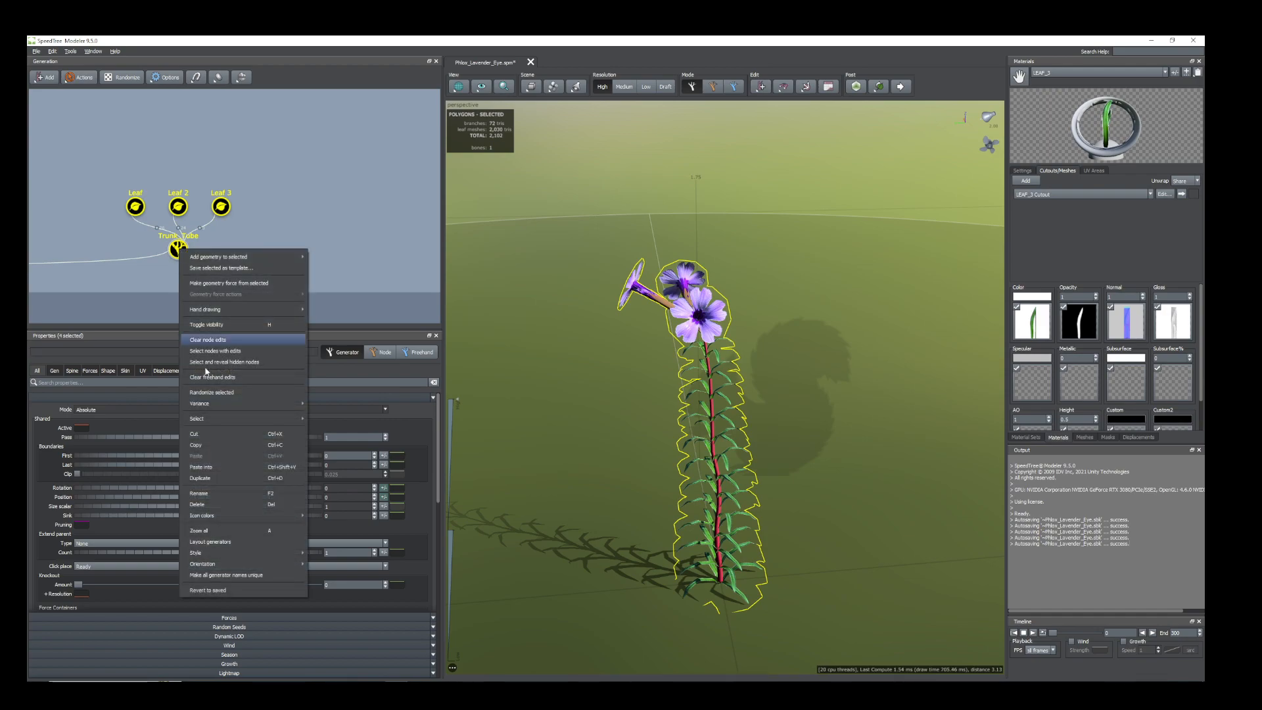
left_click(209, 479)
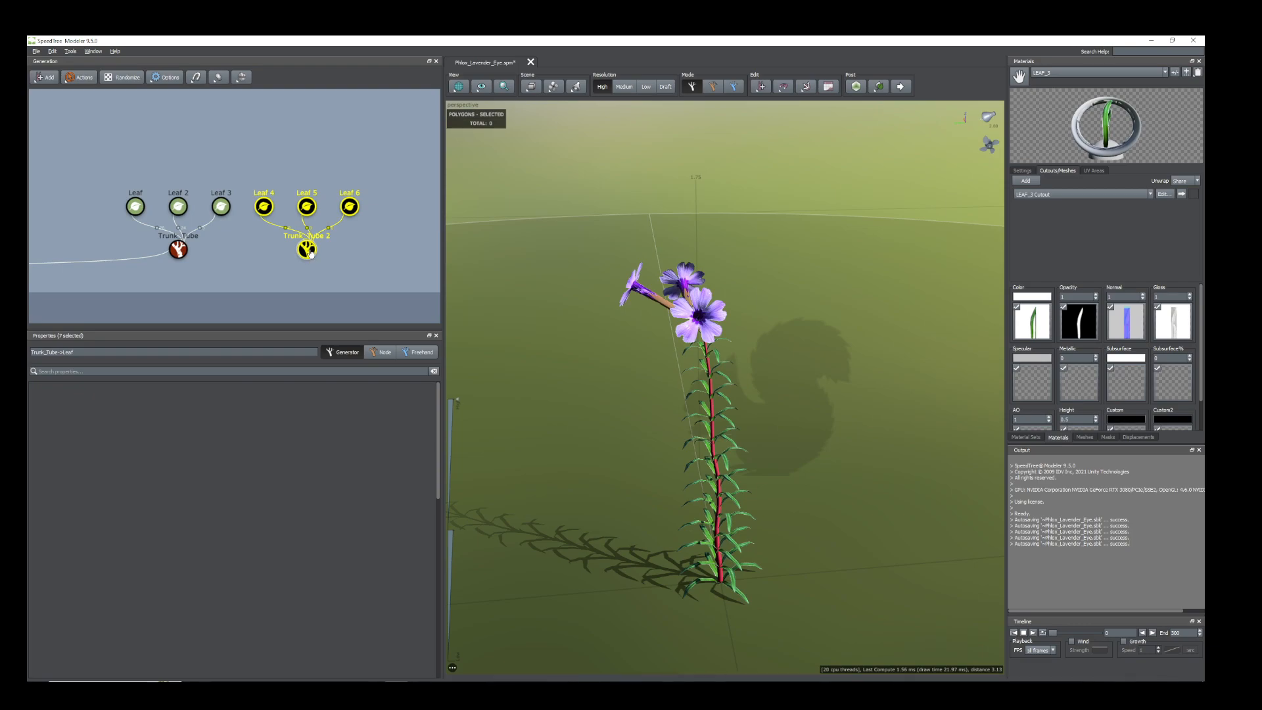
key("Delete")
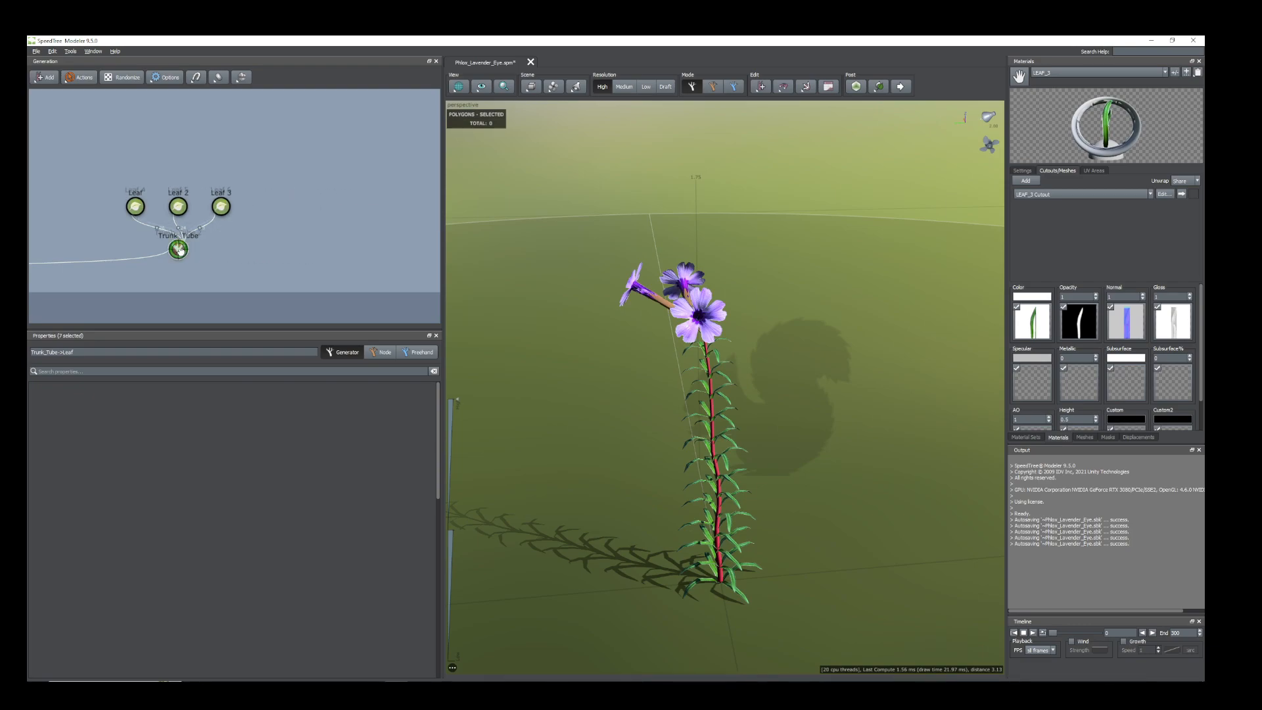
key("ctrl+z")
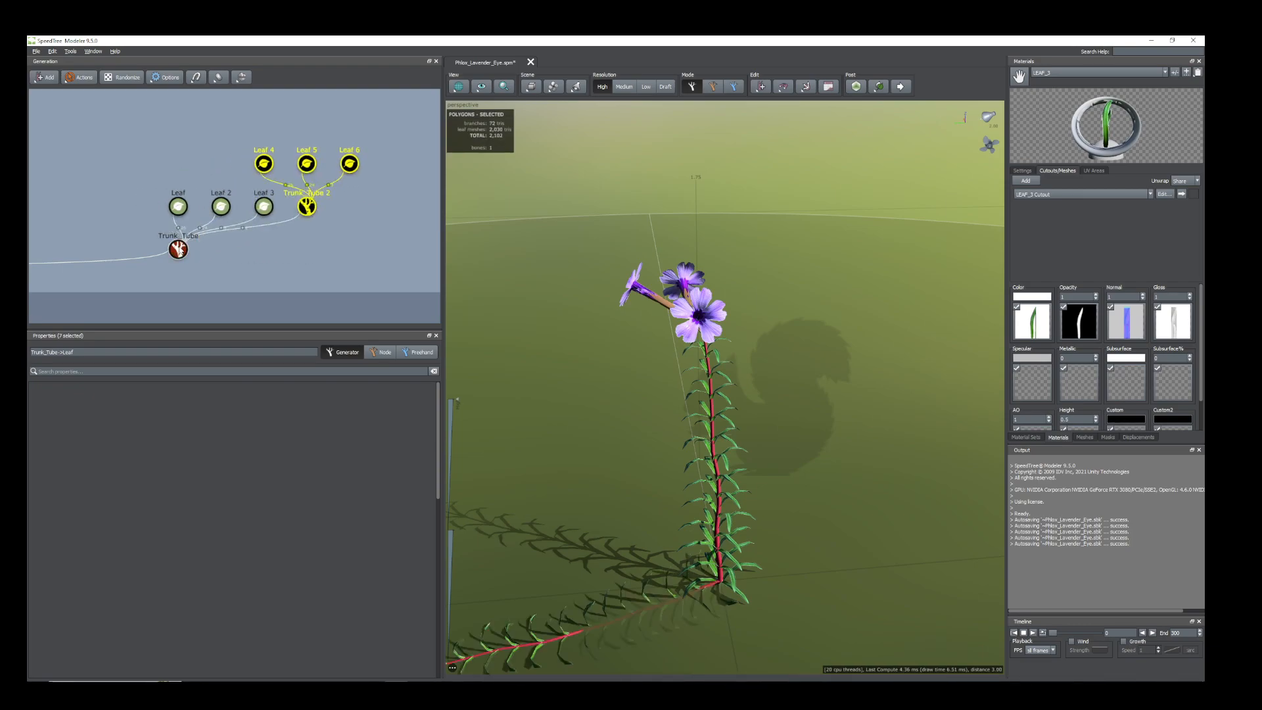
Move the Trunk_Tube 2 stem slightly up its parent stem by raising its generation Position.
left_click(307, 207)
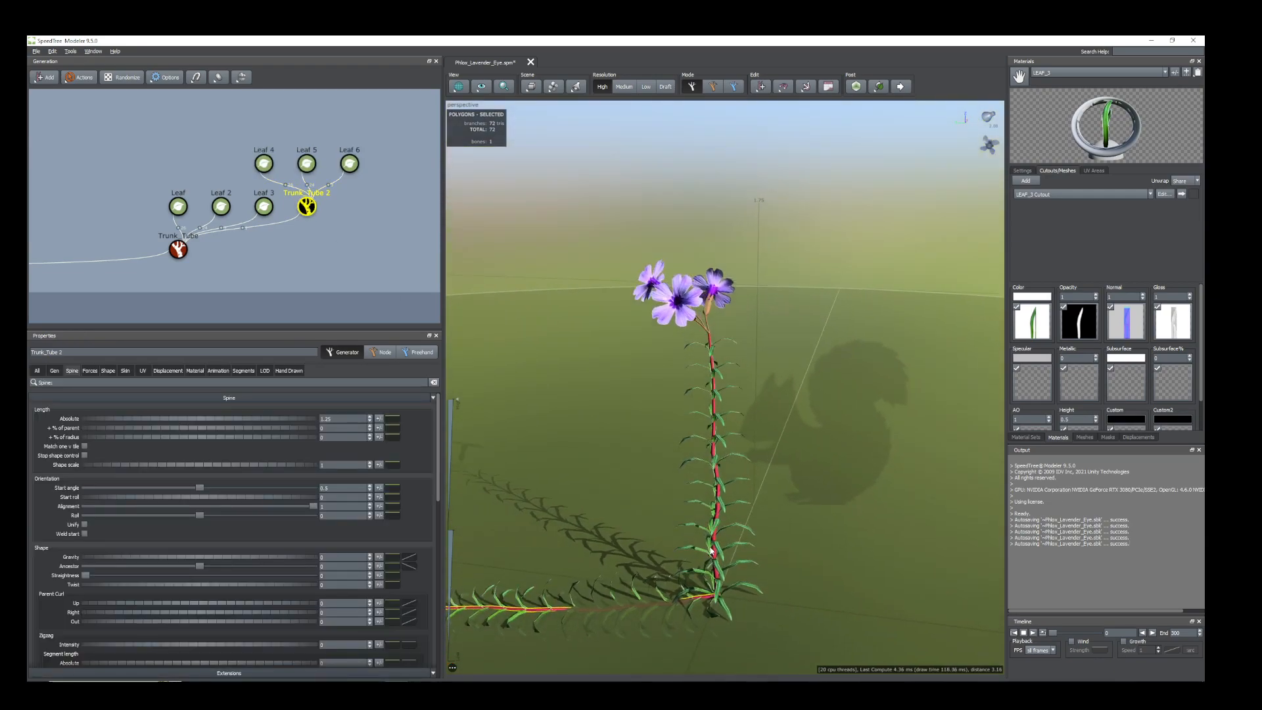
left_click_drag(720, 547, 698, 566)
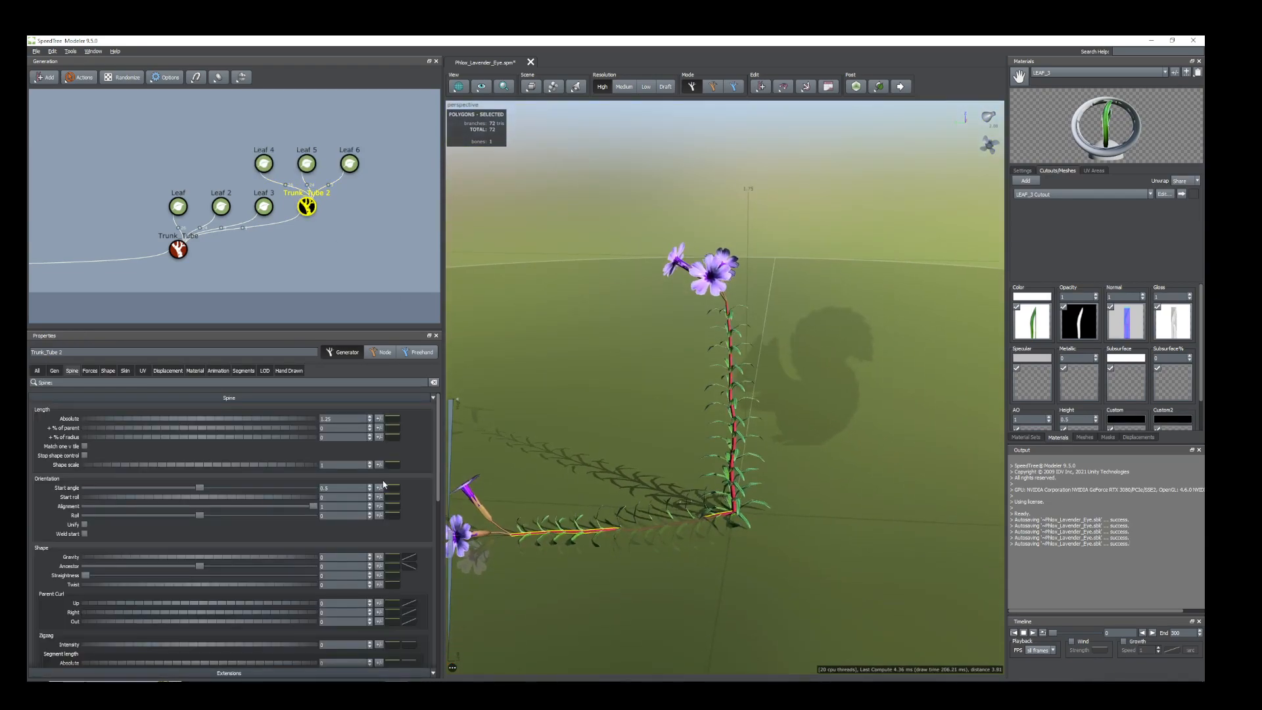
left_click(271, 222)
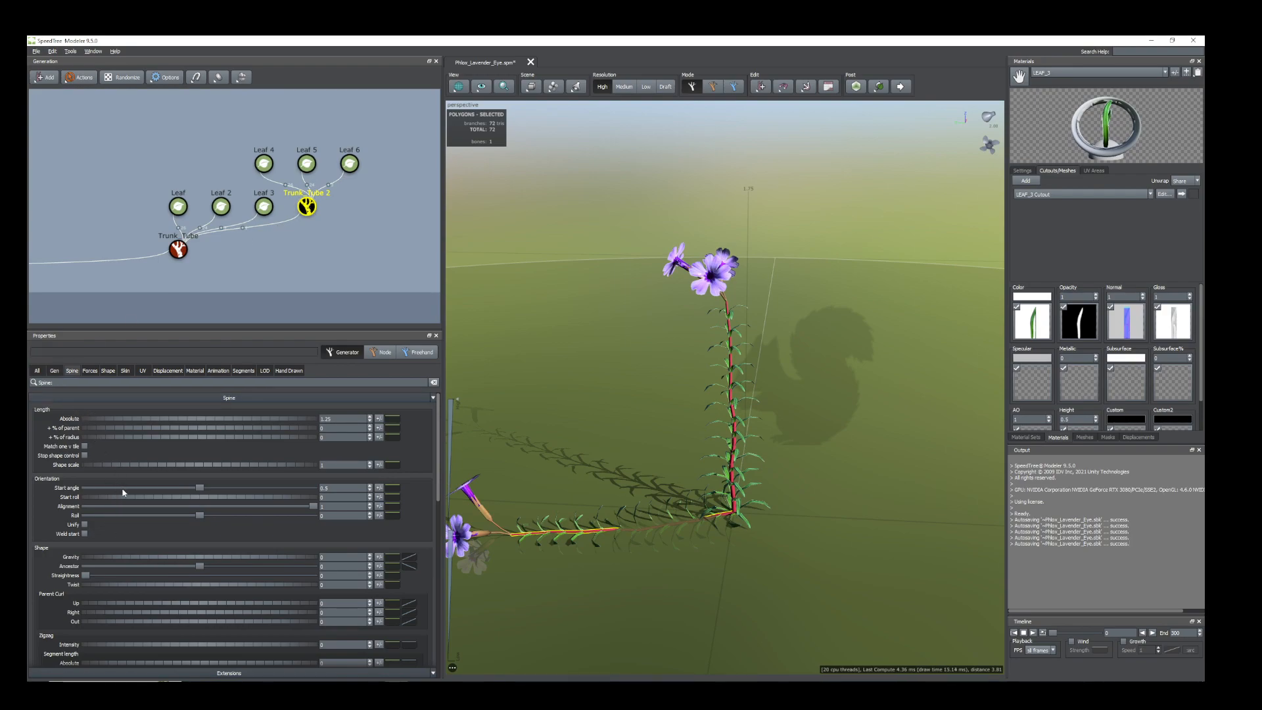
left_click(55, 370)
mouse_move(79, 577)
left_mouse_down()
mouse_move(96, 580)
mouse_move(86, 580)
left_mouse_up()
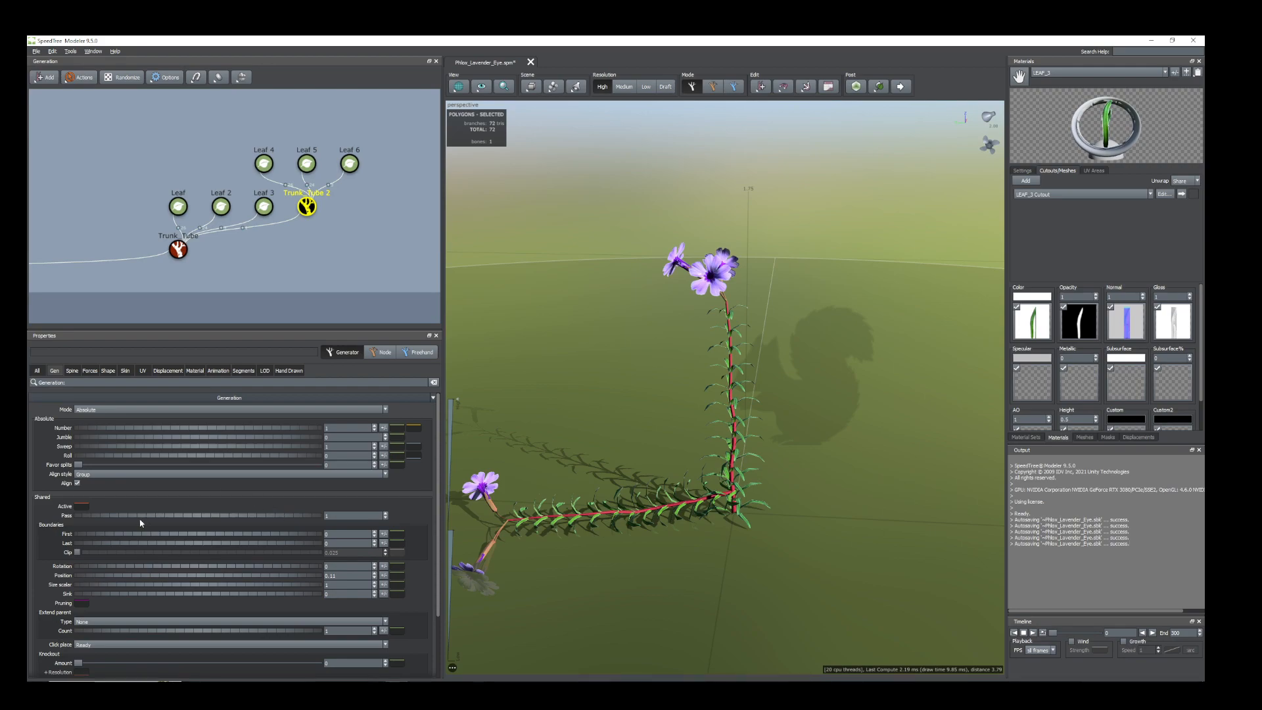
Tilt the Trunk_Tube 2 stem upward with a Start angle of about 0.2 and slightly shorten its Absolute length.
left_click(72, 370)
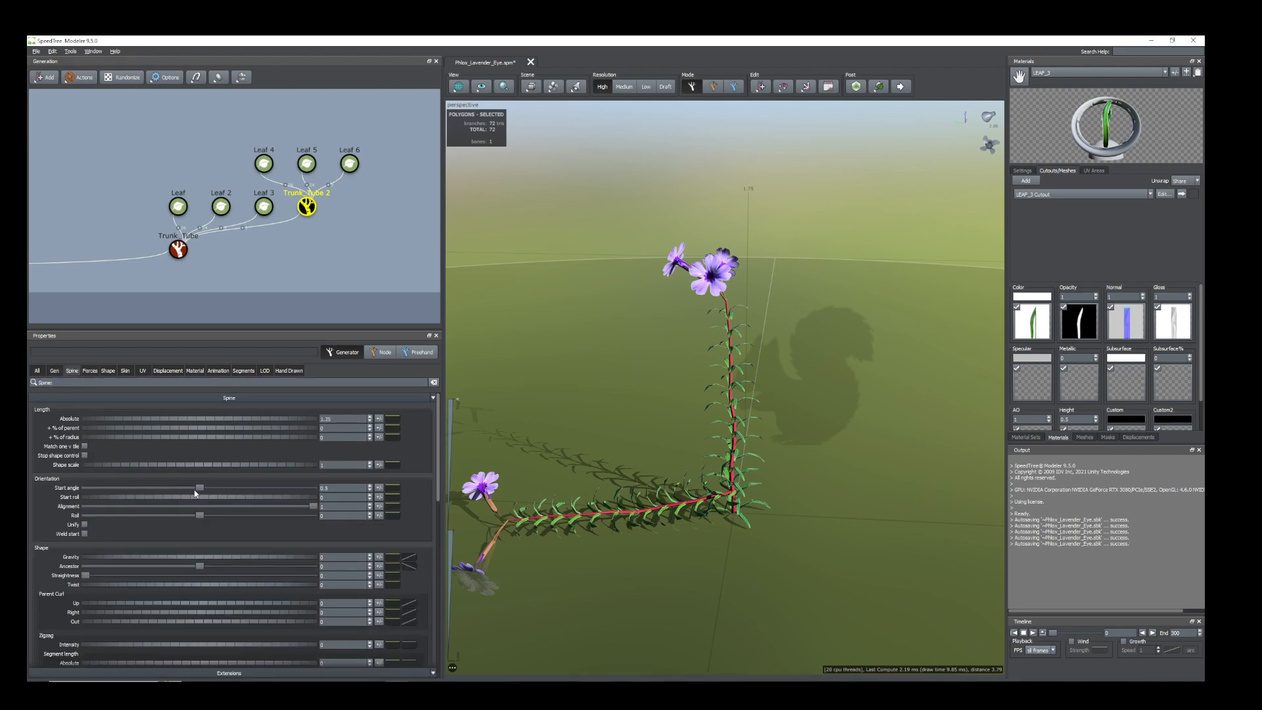
left_click_drag(198, 491, 109, 486)
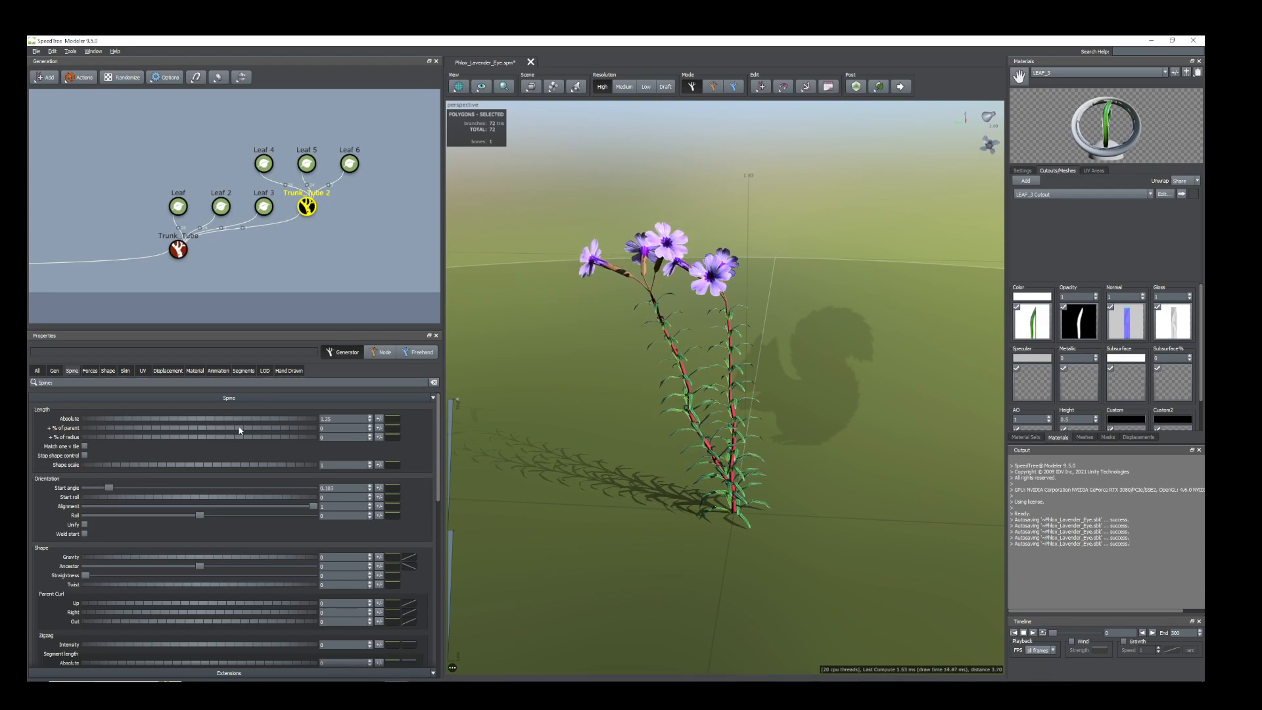
left_click_drag(247, 422, 242, 421)
left_click_drag(592, 389, 600, 303)
scroll(647, 376, "up", 4)
scroll(608, 318, "down", 4)
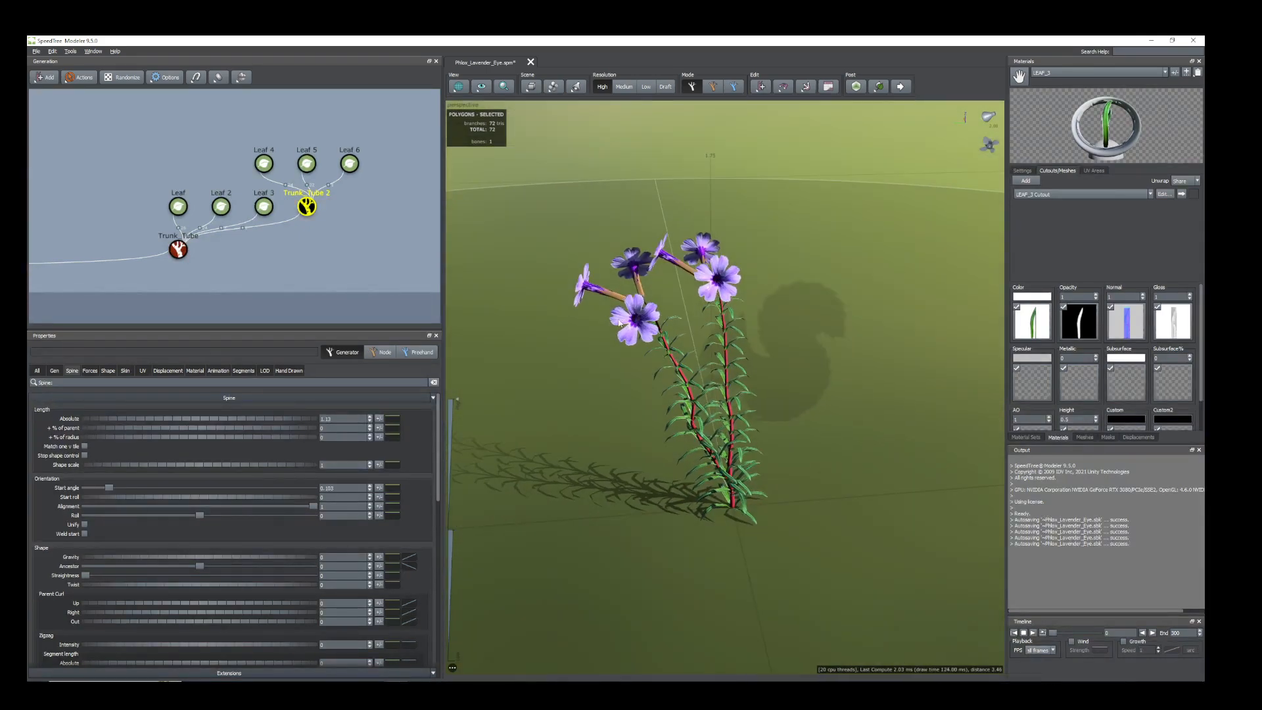
Rename the Leaf 6 generator as Flower.
left_click(351, 168)
right_click(359, 175)
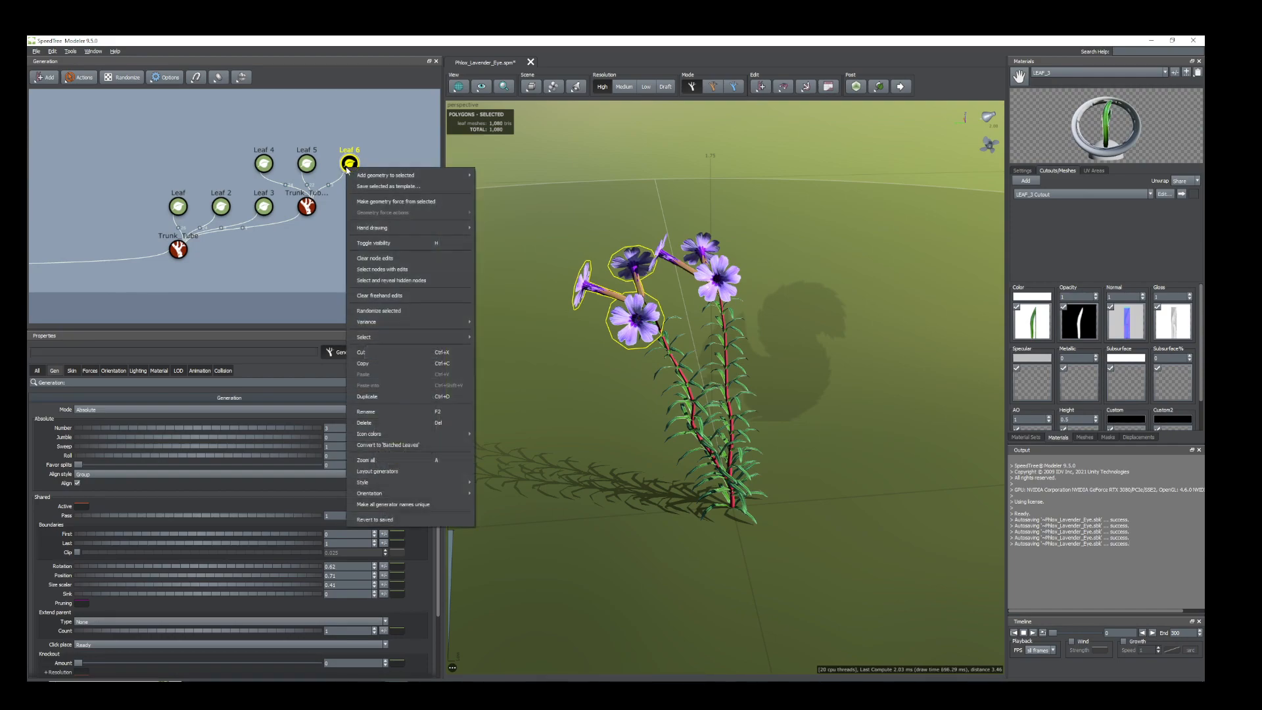
left_click(382, 416)
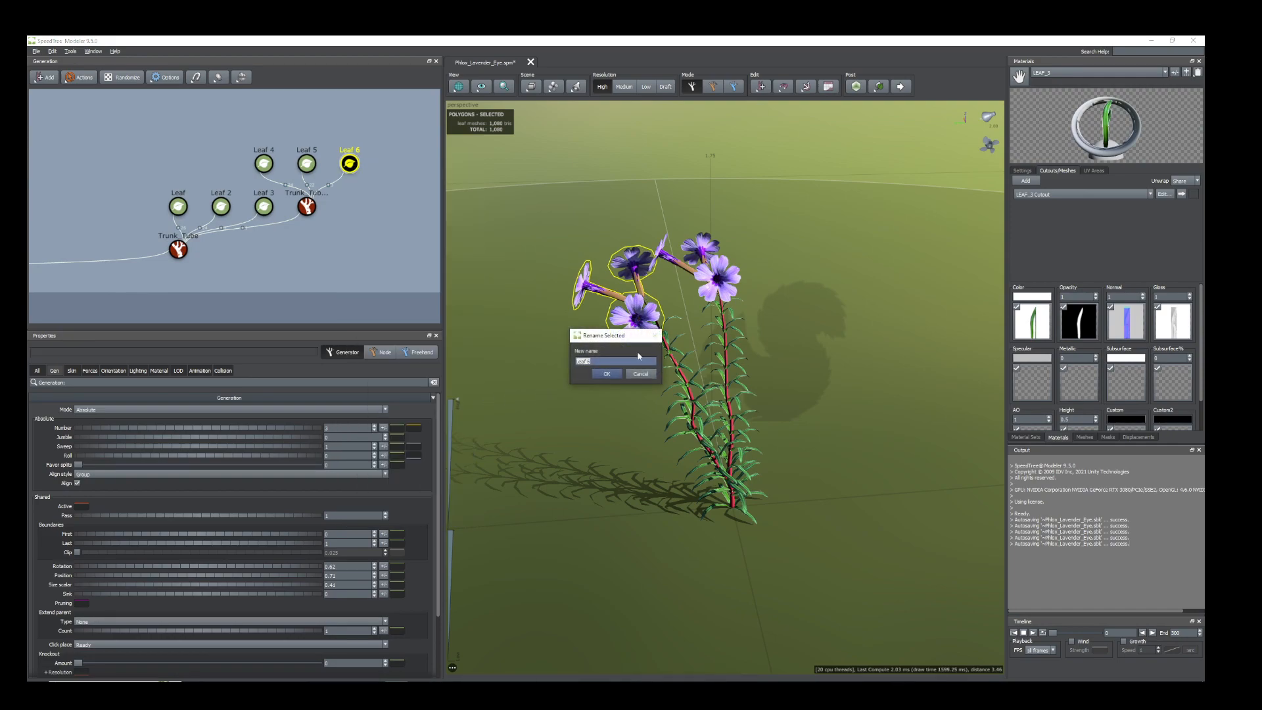
left_click(609, 377)
Reduce the Flower generator's Number to 2 and turn the blossoms around the stem with a Rotation of about 1.
mouse_move(614, 394)
left_mouse_down()
mouse_move(600, 397)
mouse_move(620, 403)
mouse_move(617, 373)
left_mouse_up()
scroll(621, 368, "up", 3)
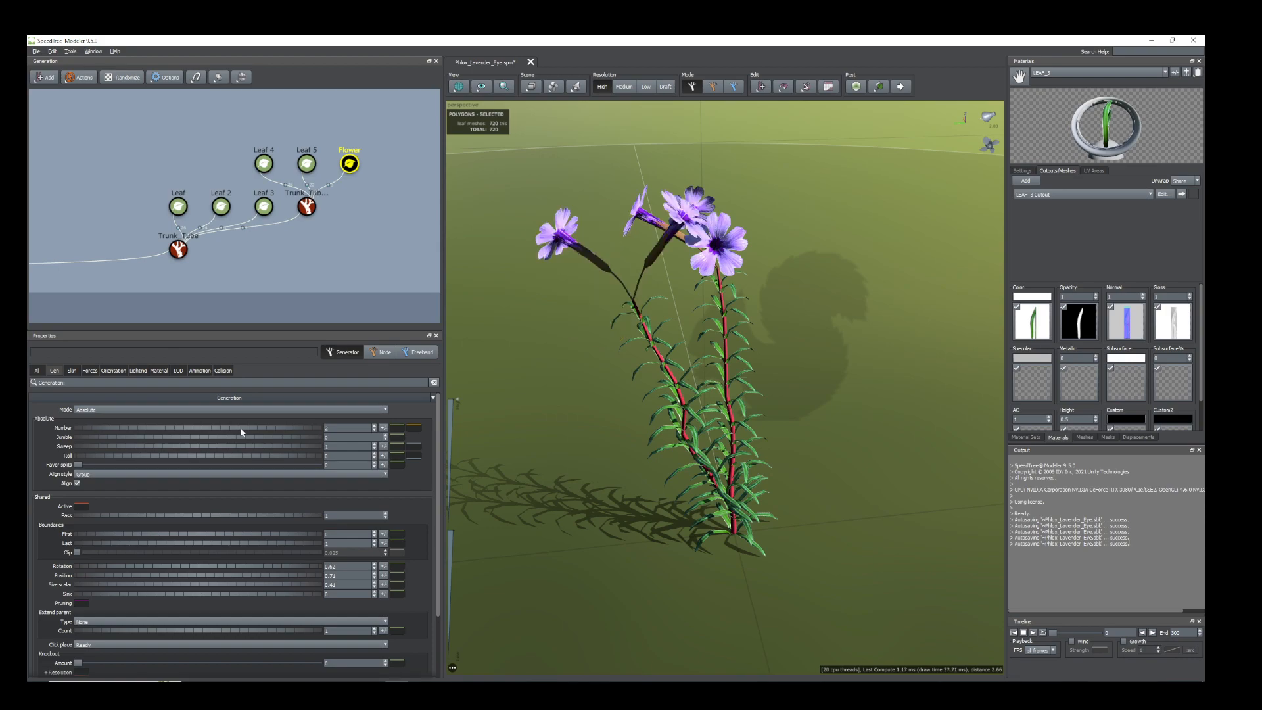
left_click(608, 273)
left_click_drag(103, 568, 122, 566)
scroll(682, 466, "down", 5)
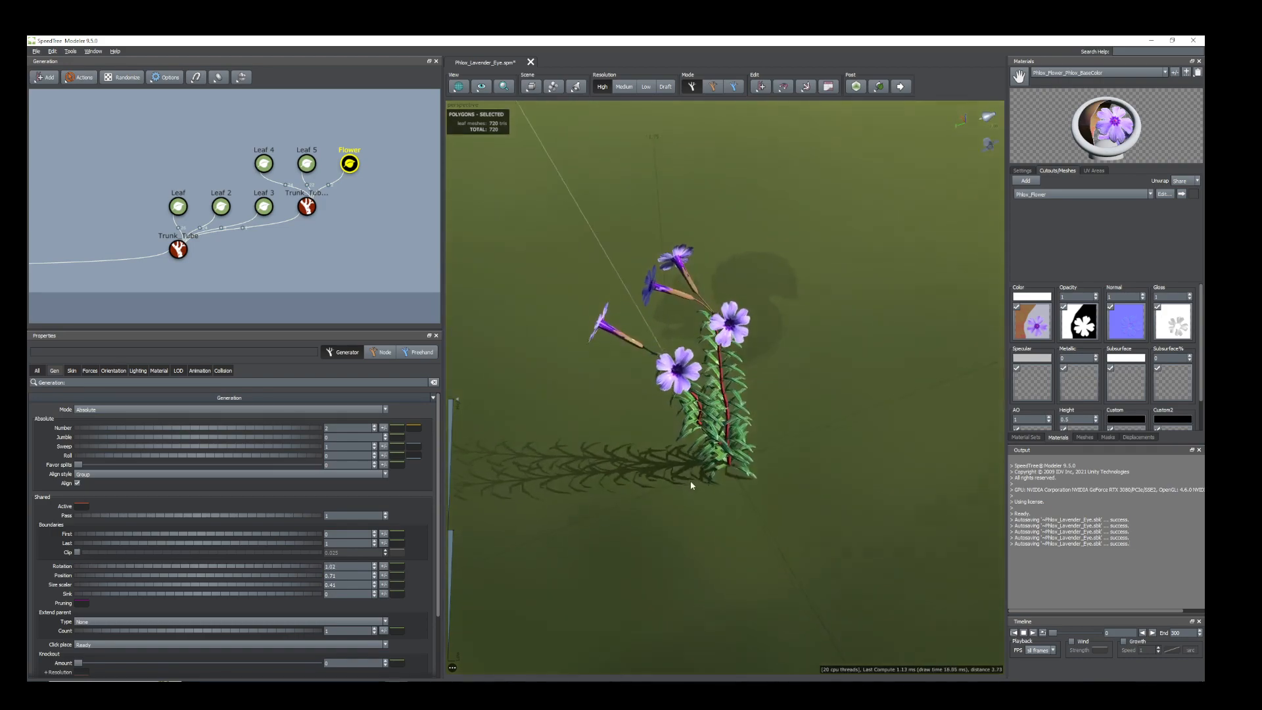
scroll(682, 467, "up", 5)
left_click_drag(682, 466, 677, 421)
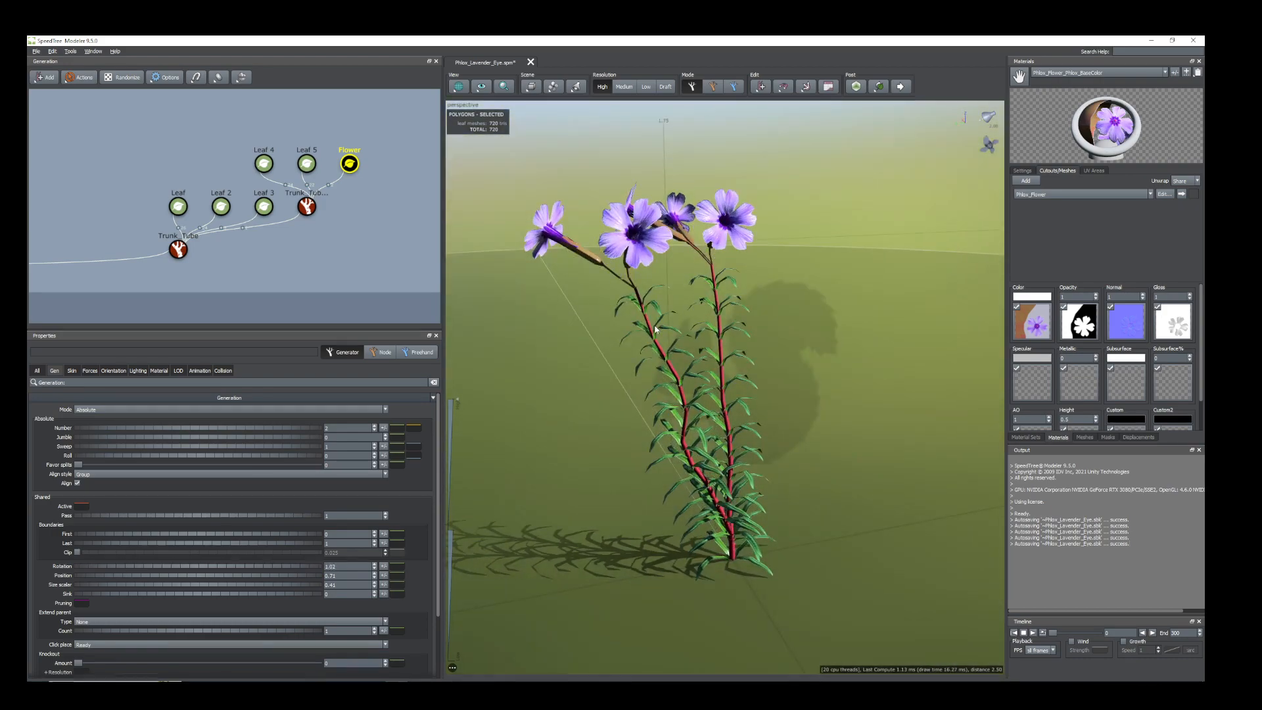
Reorient the Flower generator's blossoms with final adjustments of about 0.16 Up, -1.41 Right and 0.13 Out.
middle_click_drag(633, 263, 607, 431)
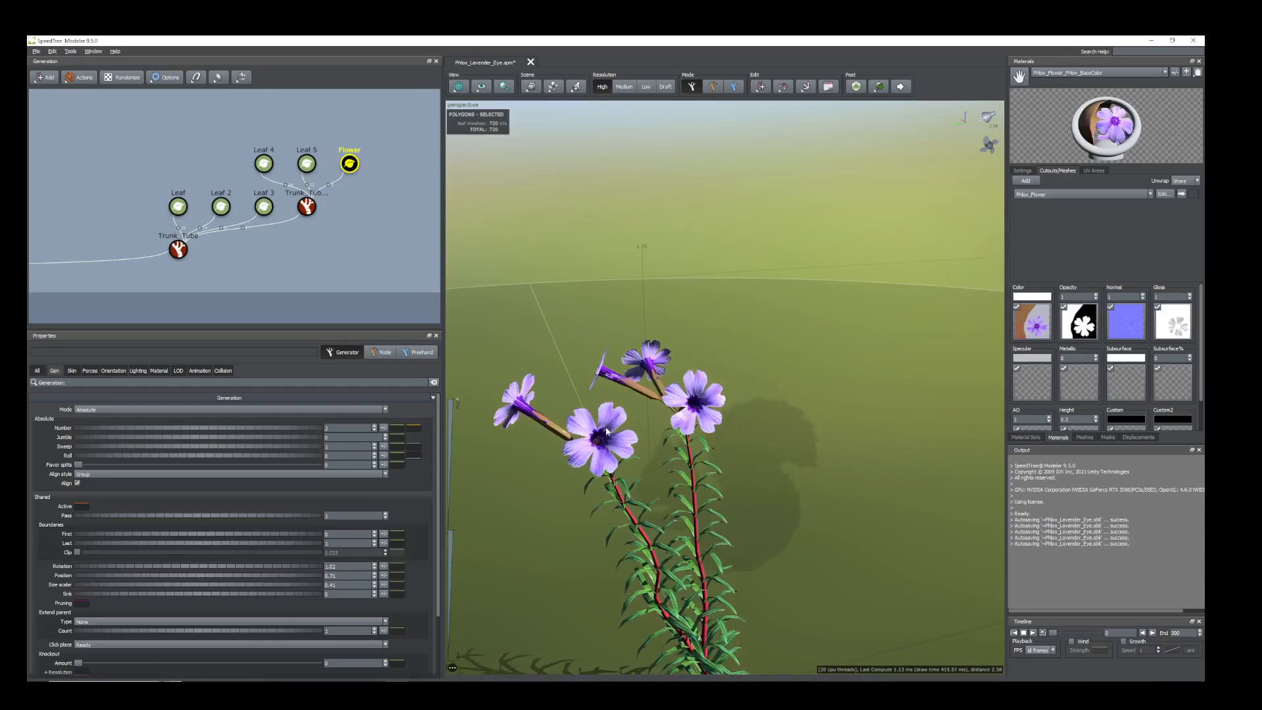
right_click_drag(606, 431, 618, 461)
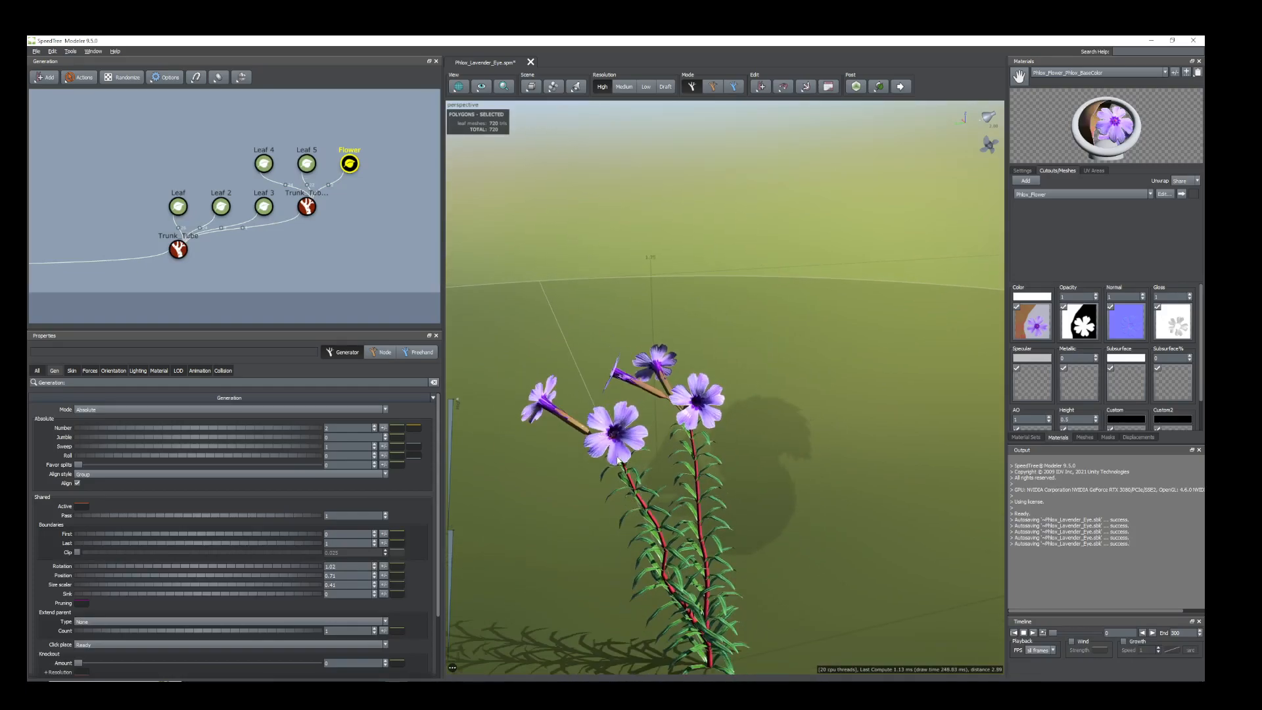
left_click(112, 370)
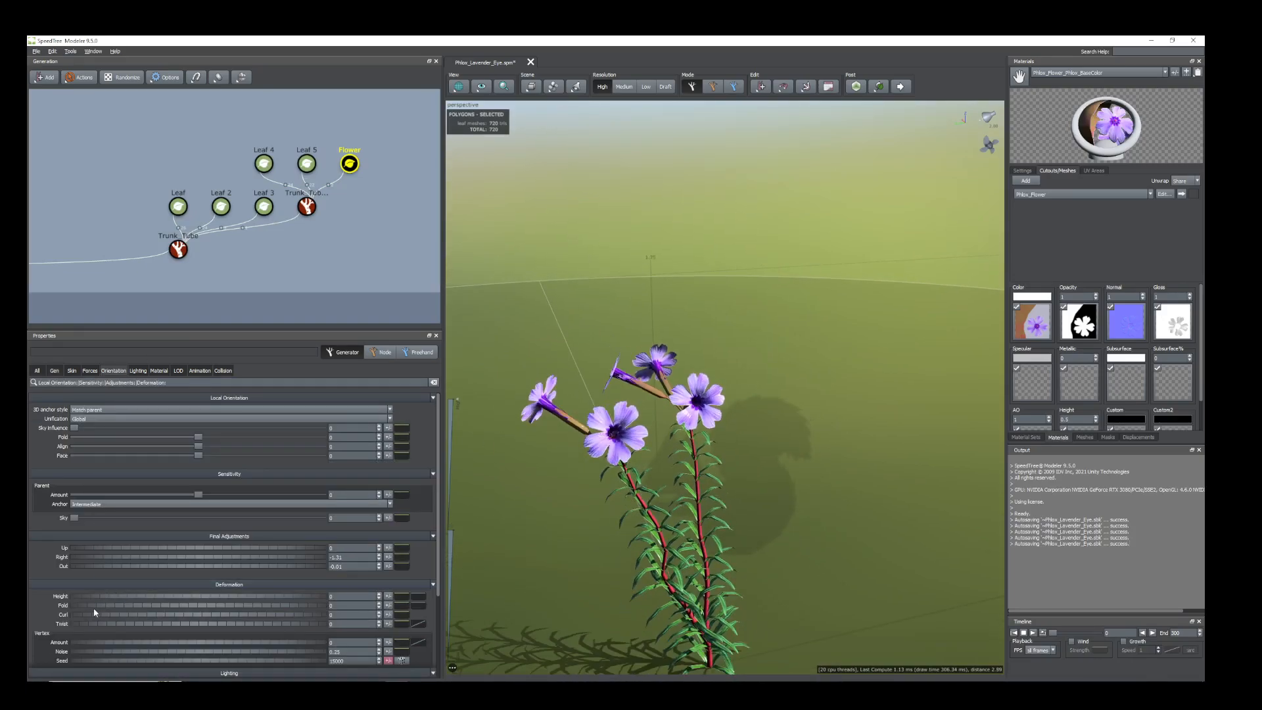
left_click_drag(84, 550, 90, 552)
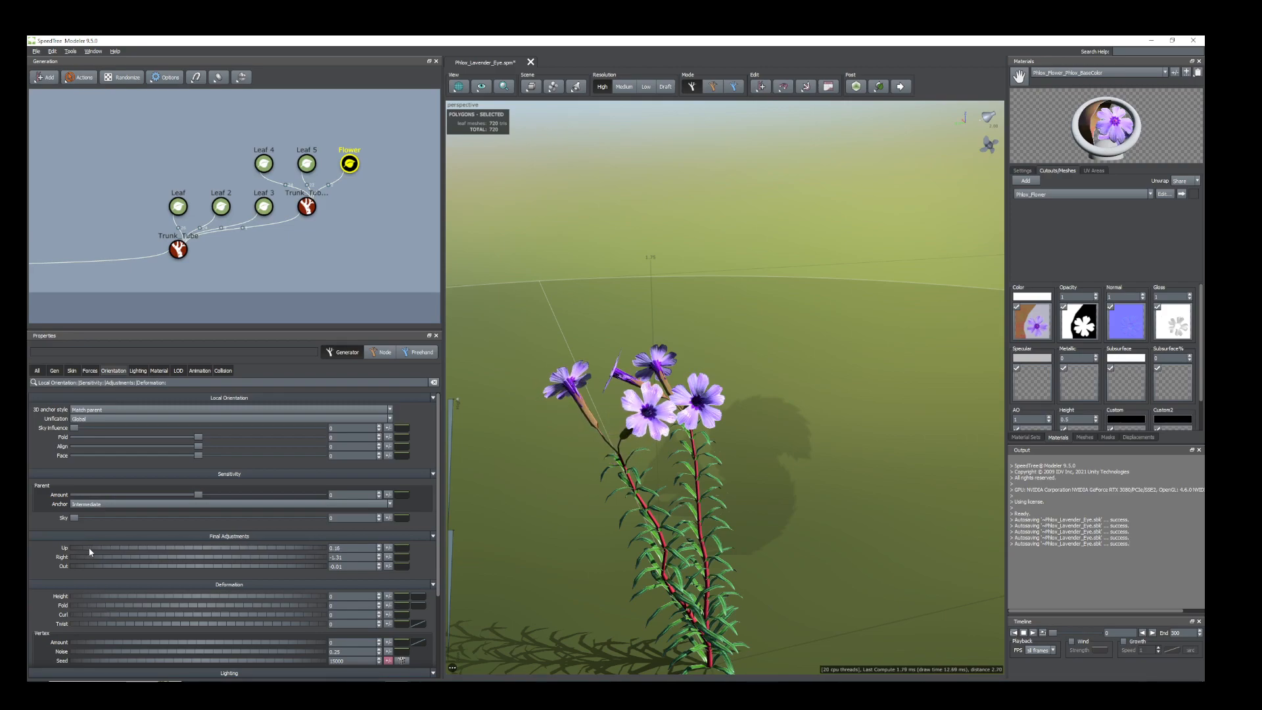
scroll(658, 565, "down", 3)
left_click_drag(659, 566, 644, 575)
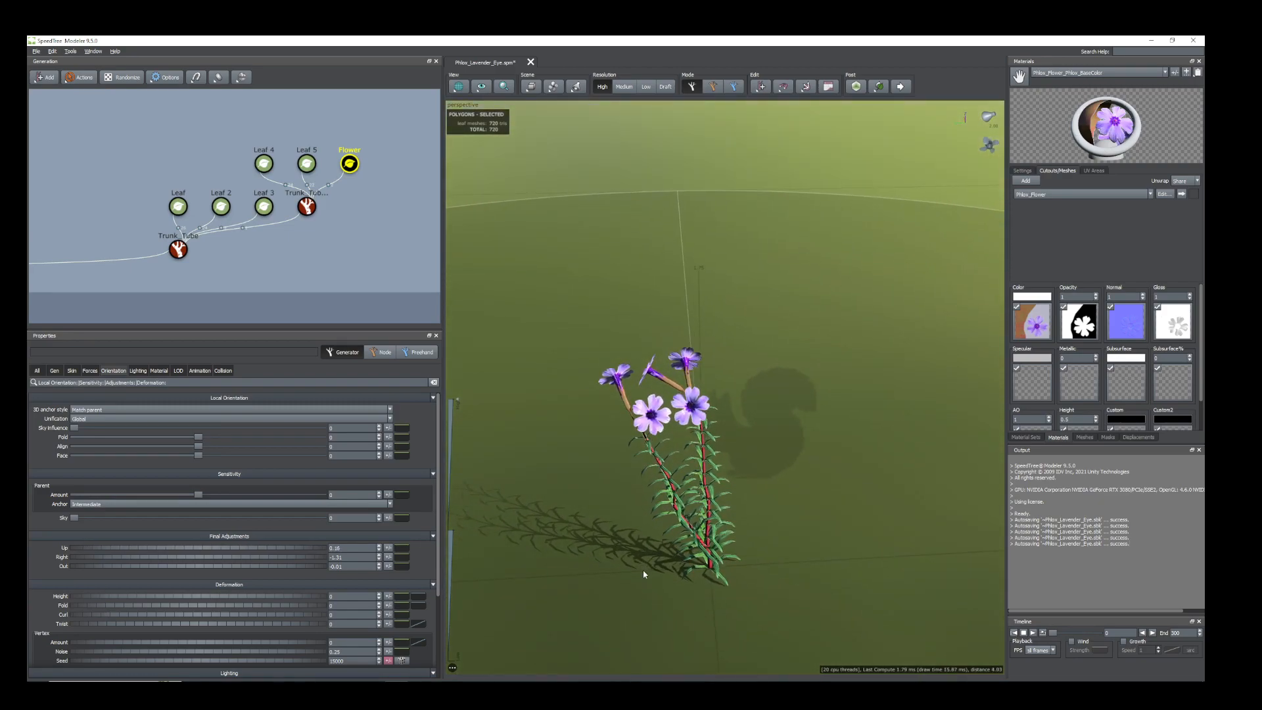
mouse_move(116, 559)
left_mouse_down()
mouse_move(98, 568)
mouse_move(101, 557)
left_mouse_up()
mouse_move(665, 488)
left_mouse_down()
mouse_move(663, 534)
mouse_move(665, 496)
left_mouse_up()
scroll(673, 459, "up", 5)
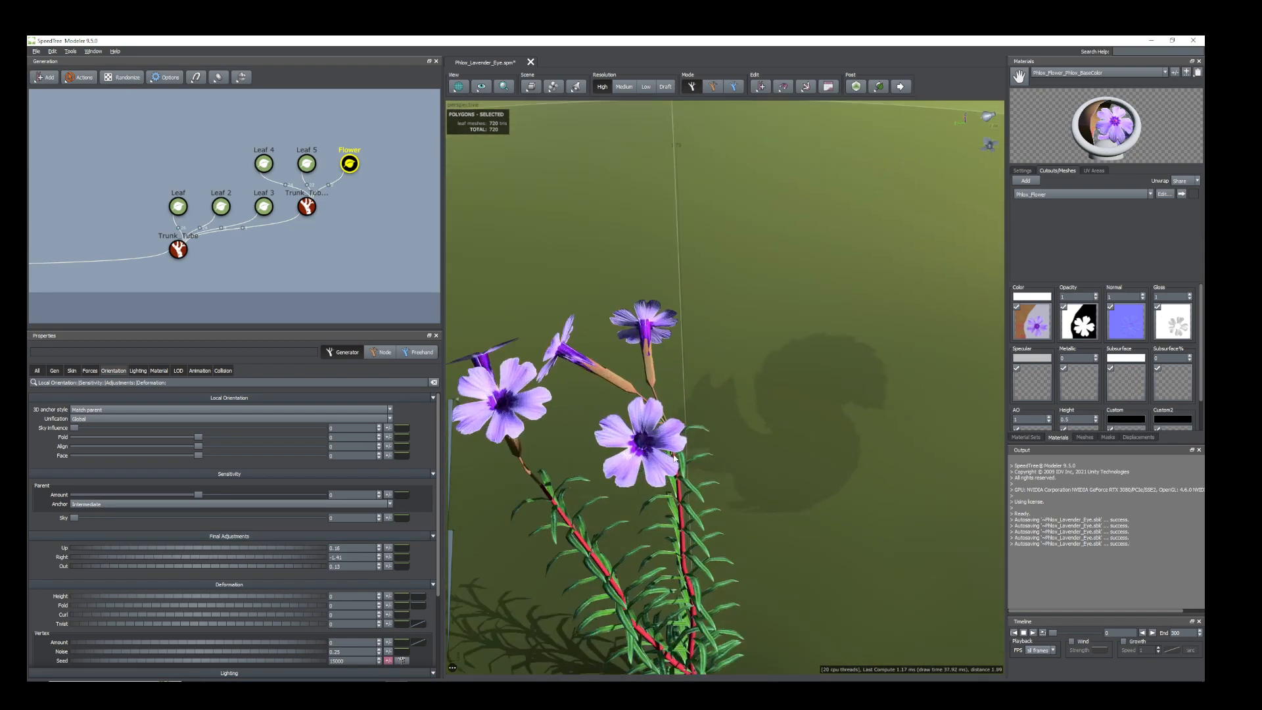
Reorient the Leaf 3 flowers on the main stem by setting Right to -1.44 and slightly raising Out.
scroll(673, 459, "down", 3)
left_click(667, 454)
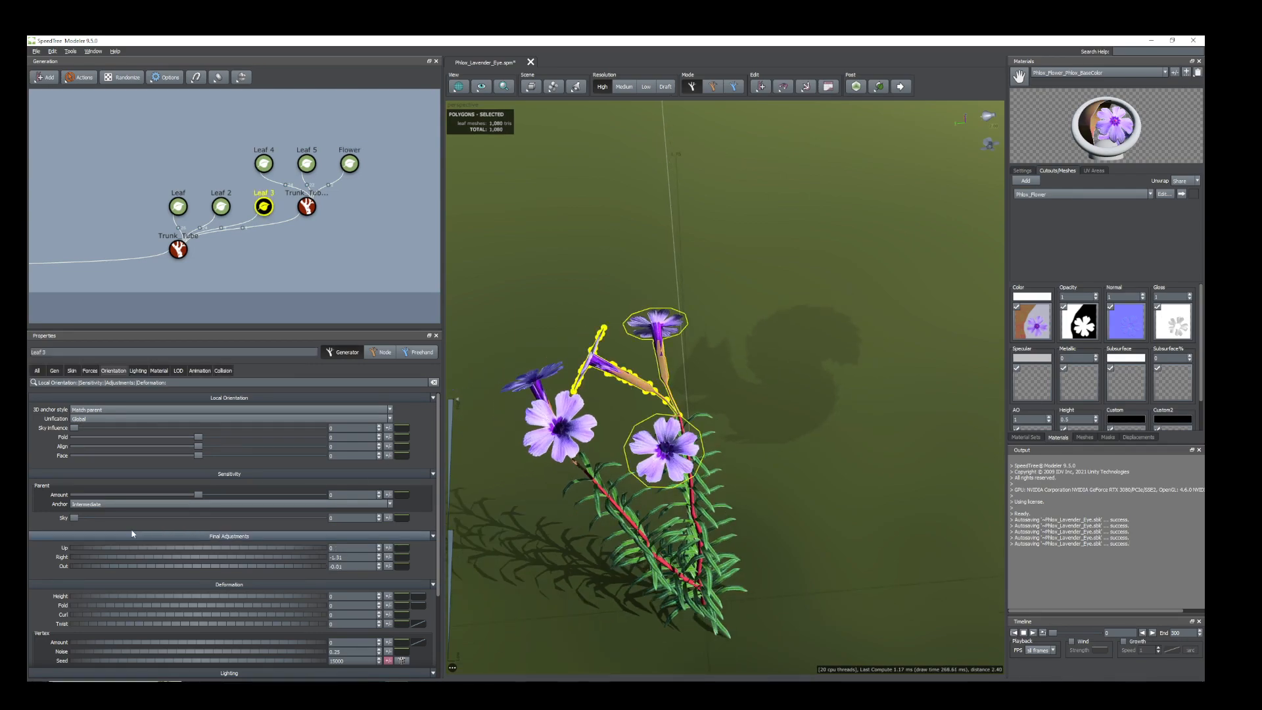
left_click_drag(94, 559, 89, 566)
scroll(658, 447, "down", 4)
left_click_drag(661, 460, 696, 519)
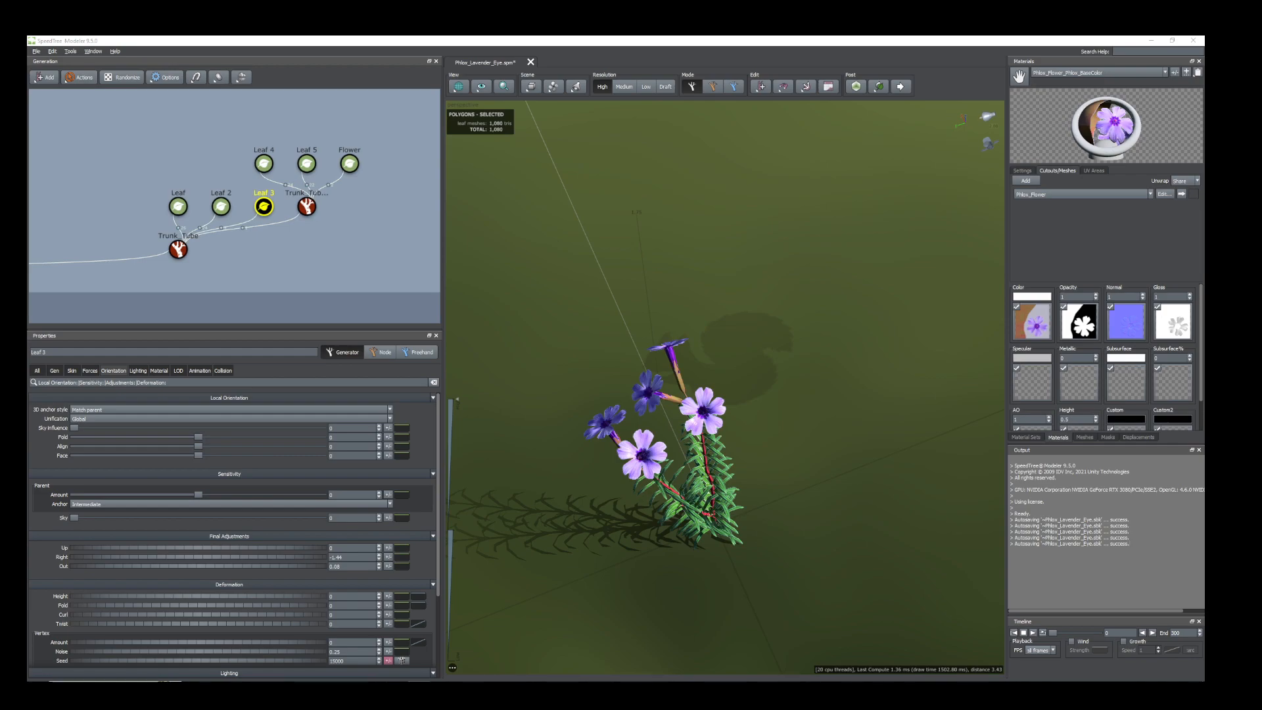
left_click_drag(696, 519, 686, 448)
scroll(687, 449, "up", 4)
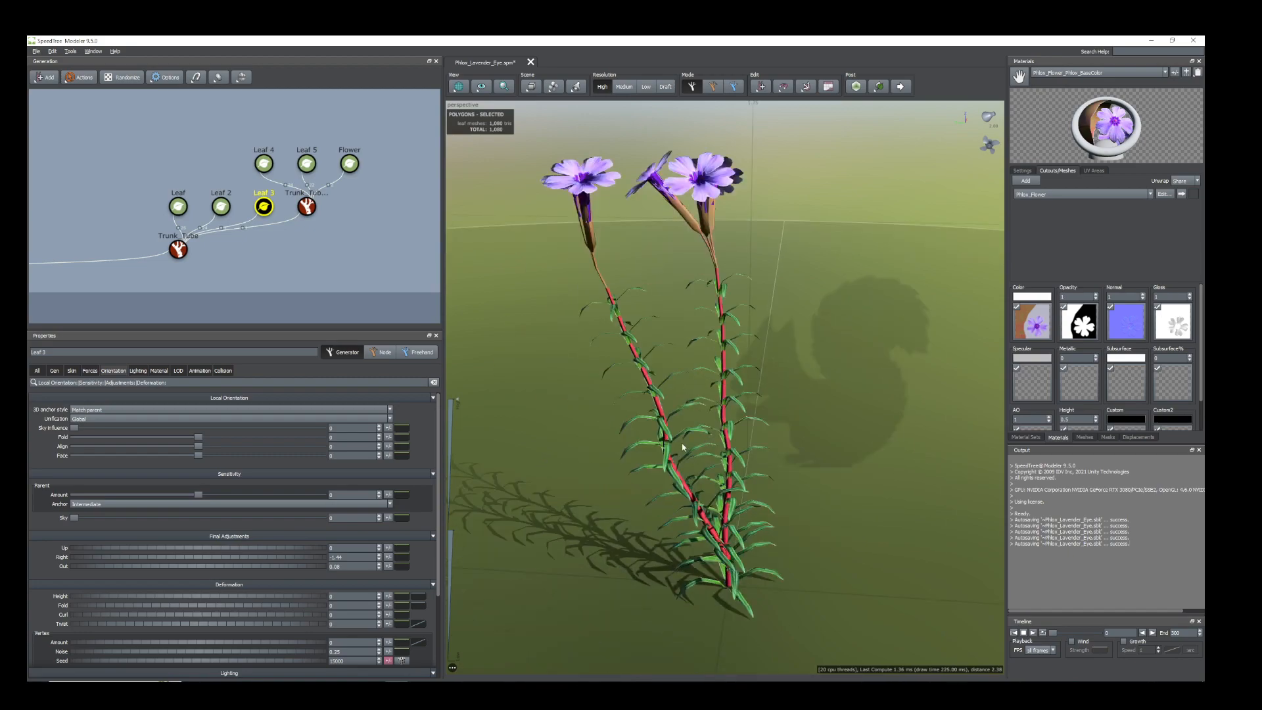
Try a different Number of stems for the Trunk_Tube 2 generator.
left_click(660, 414)
left_click_drag(659, 414, 708, 467)
middle_click_drag(717, 432, 683, 492)
left_click_drag(394, 220, 286, 136)
left_click(309, 206)
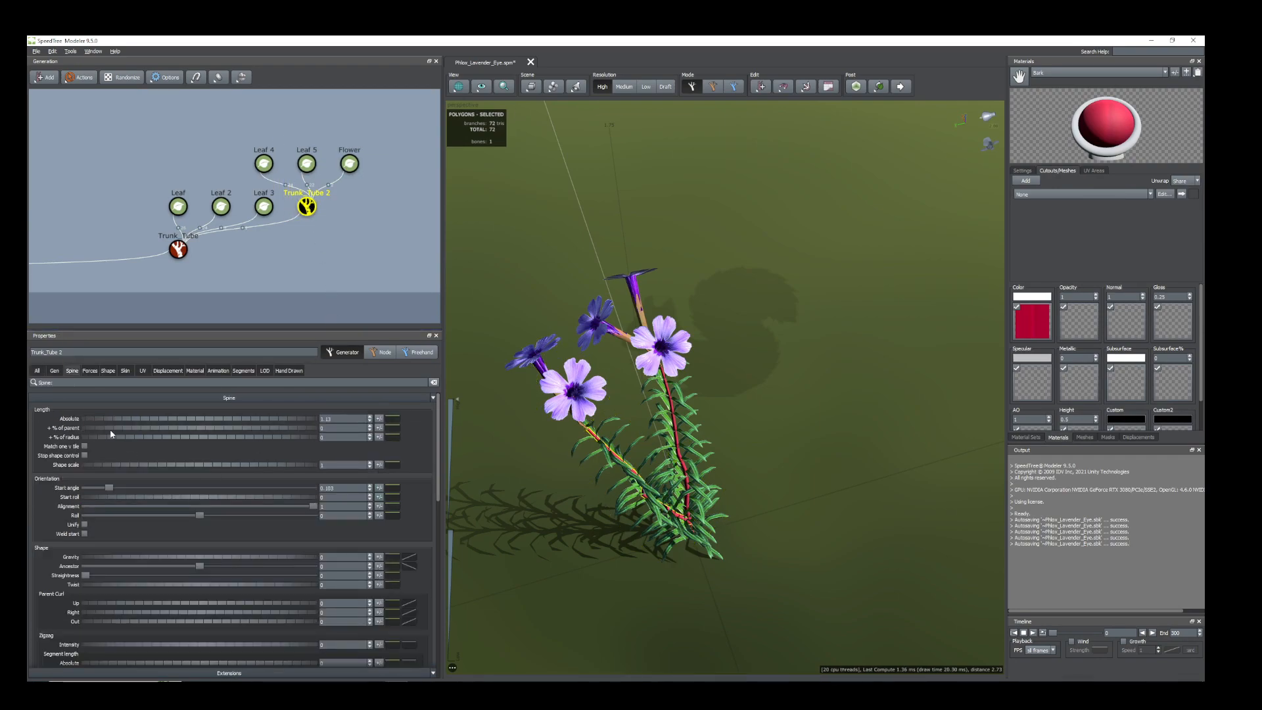
left_click(54, 370)
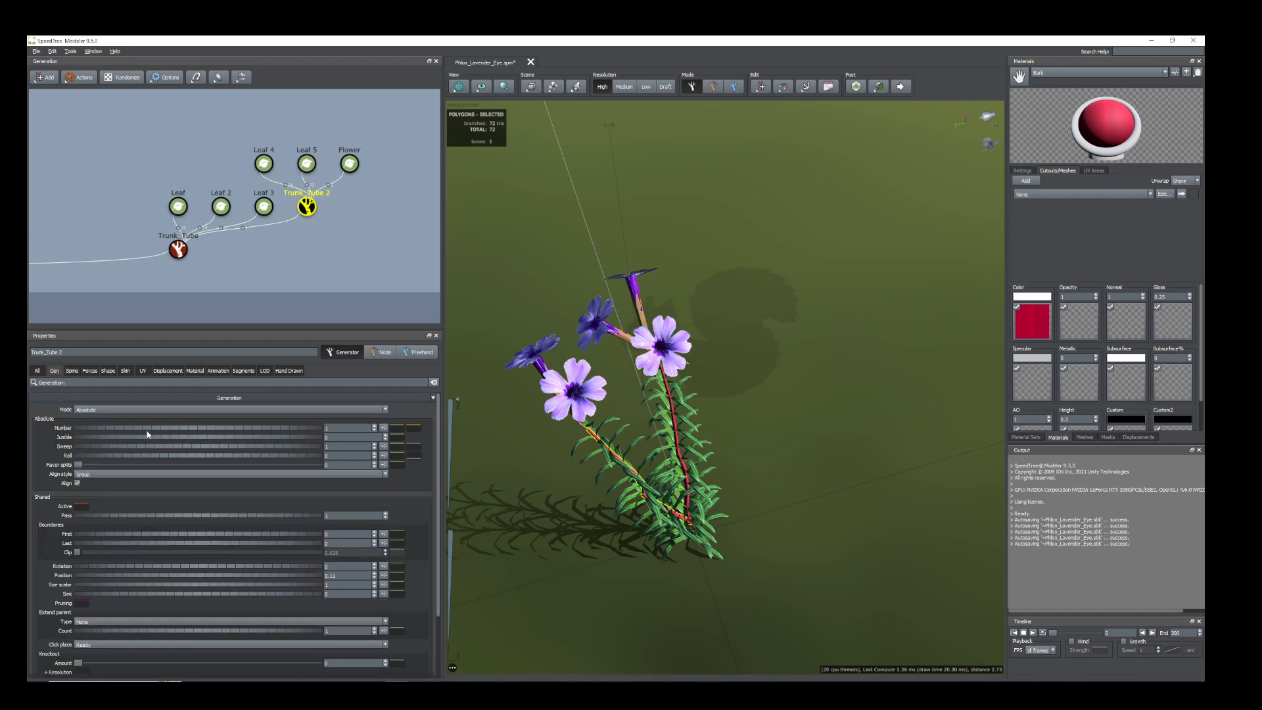
mouse_move(139, 432)
left_mouse_down()
mouse_move(169, 439)
mouse_move(134, 432)
left_mouse_up()
left_click_drag(794, 527, 758, 493)
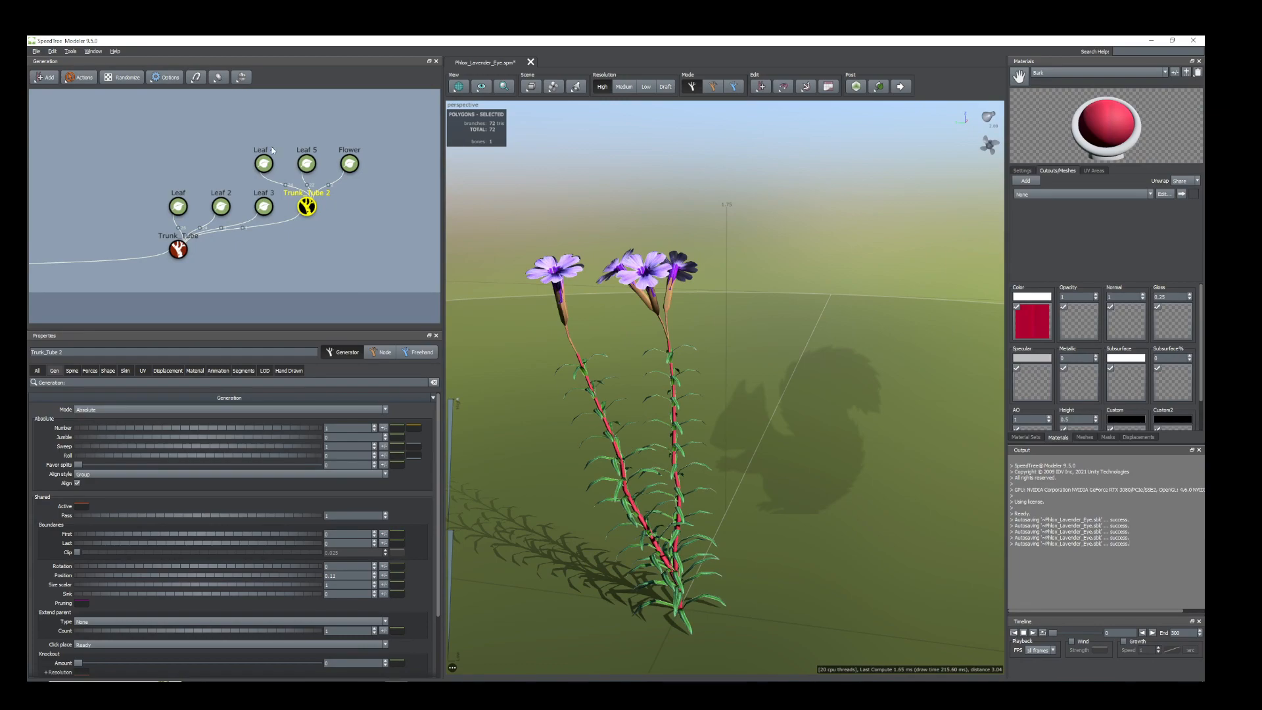
Duplicate Trunk_Tube 2 with its two leaf generators and Flower, and attach the copy to the main Trunk_Tube.
left_click_drag(293, 163, 361, 179)
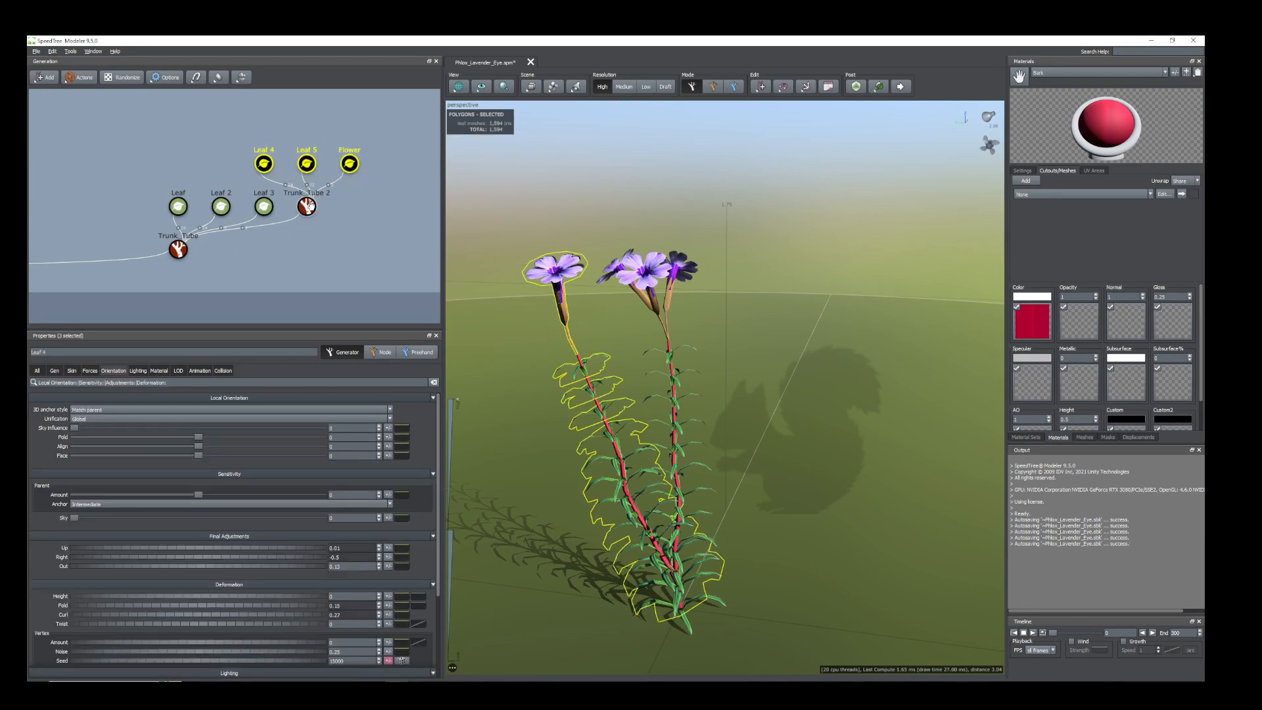
left_click(309, 205, "ctrl")
right_click(308, 204)
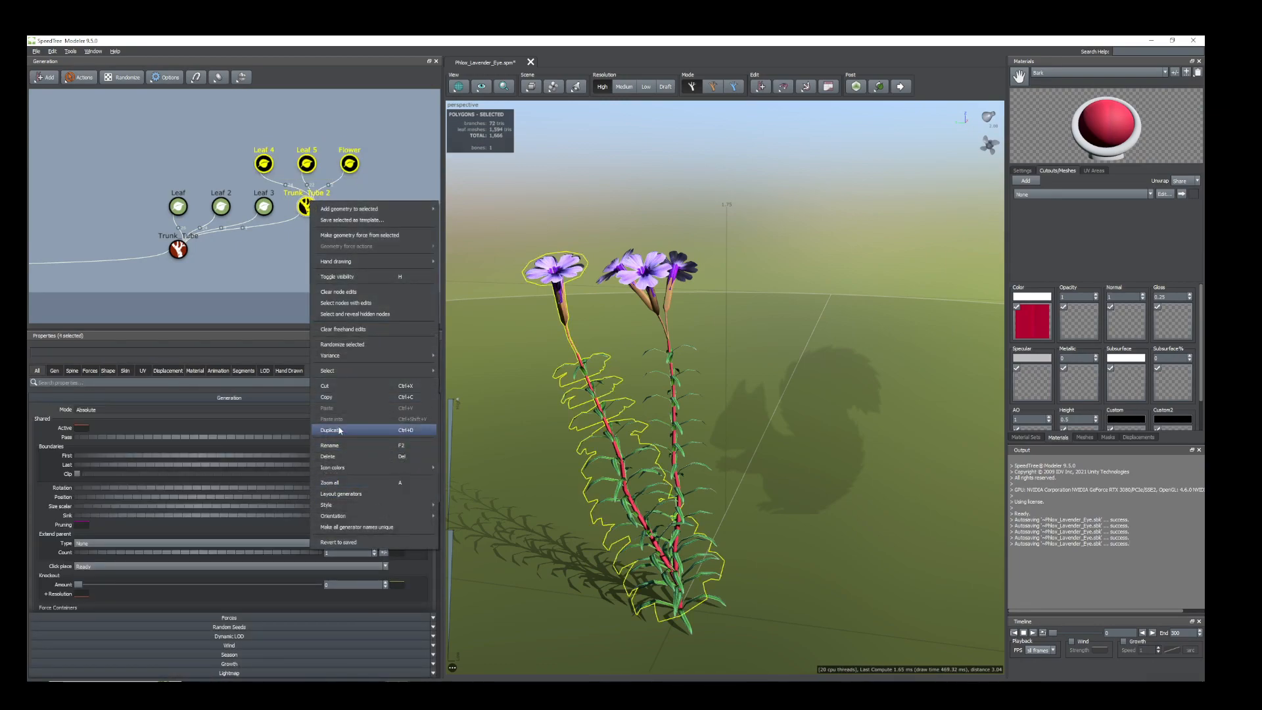
left_click(340, 430)
left_click_drag(353, 212, 169, 241)
Swing the Trunk_Tube 3 stem to another side of the main stem with a Rotation of about 0.45.
left_click(292, 211)
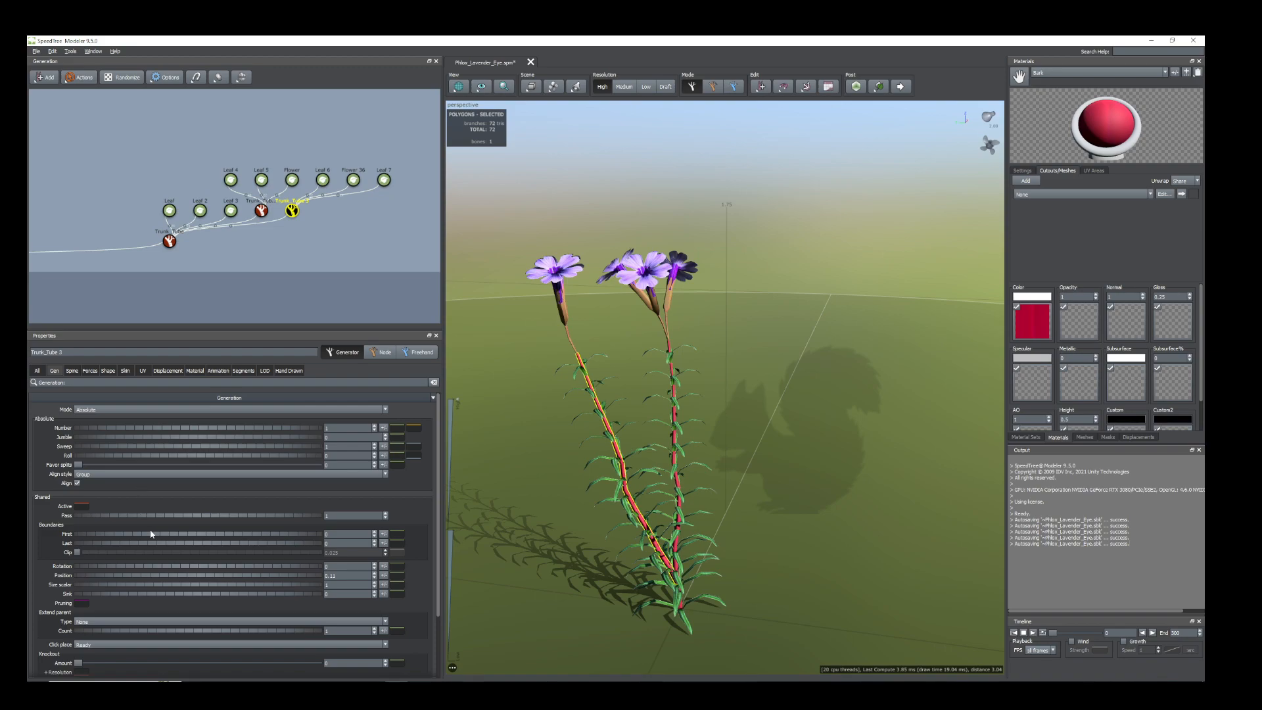
left_click_drag(100, 569, 122, 572)
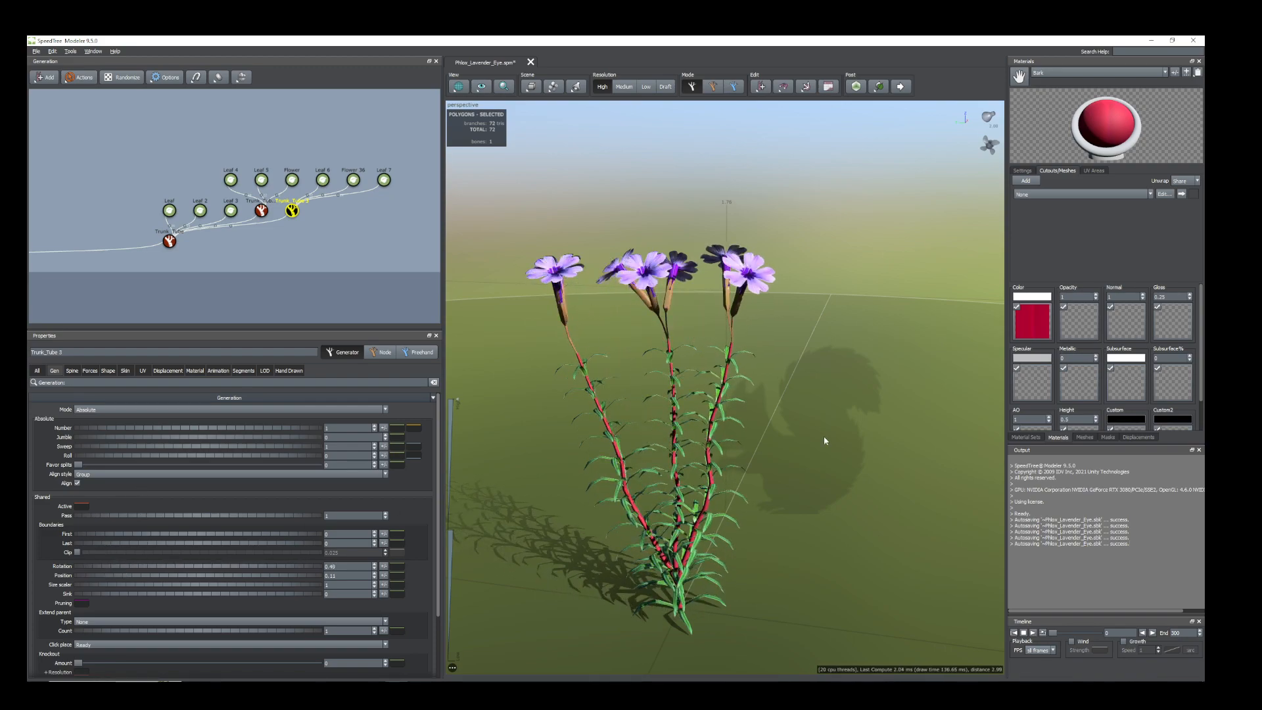
left_click_drag(824, 437, 845, 456)
left_click_drag(738, 518, 732, 511)
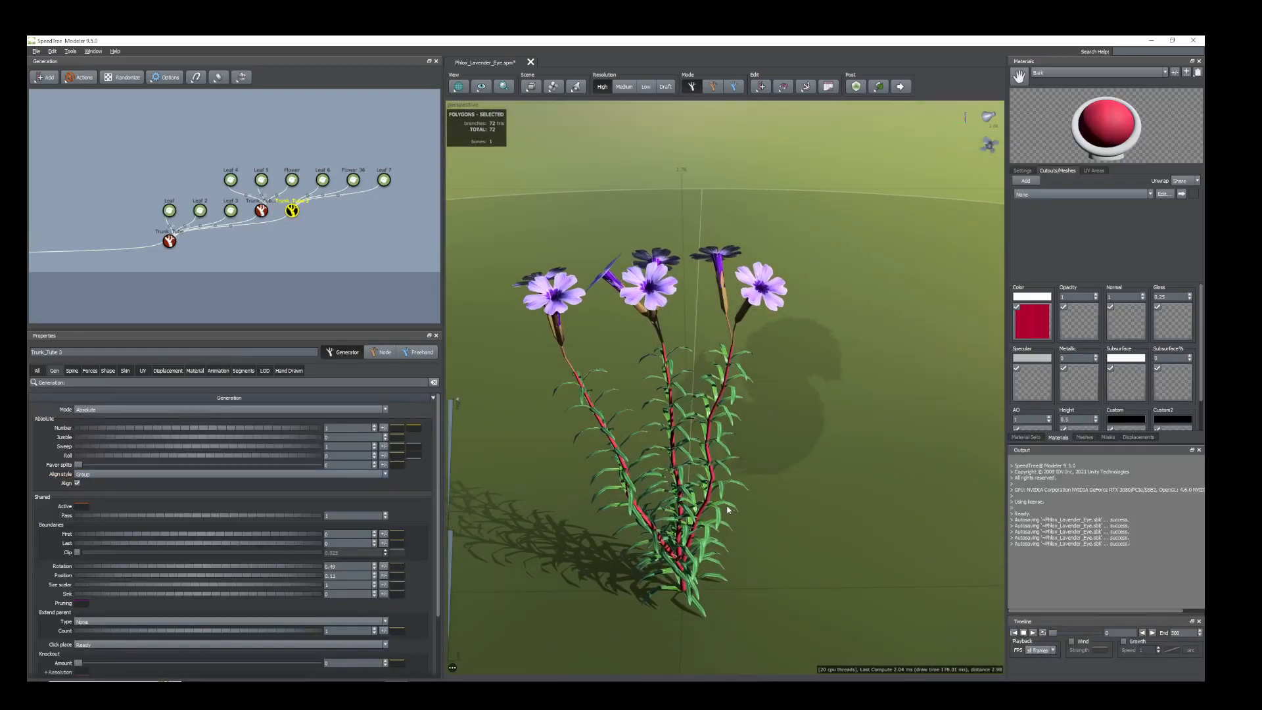
left_click(727, 380)
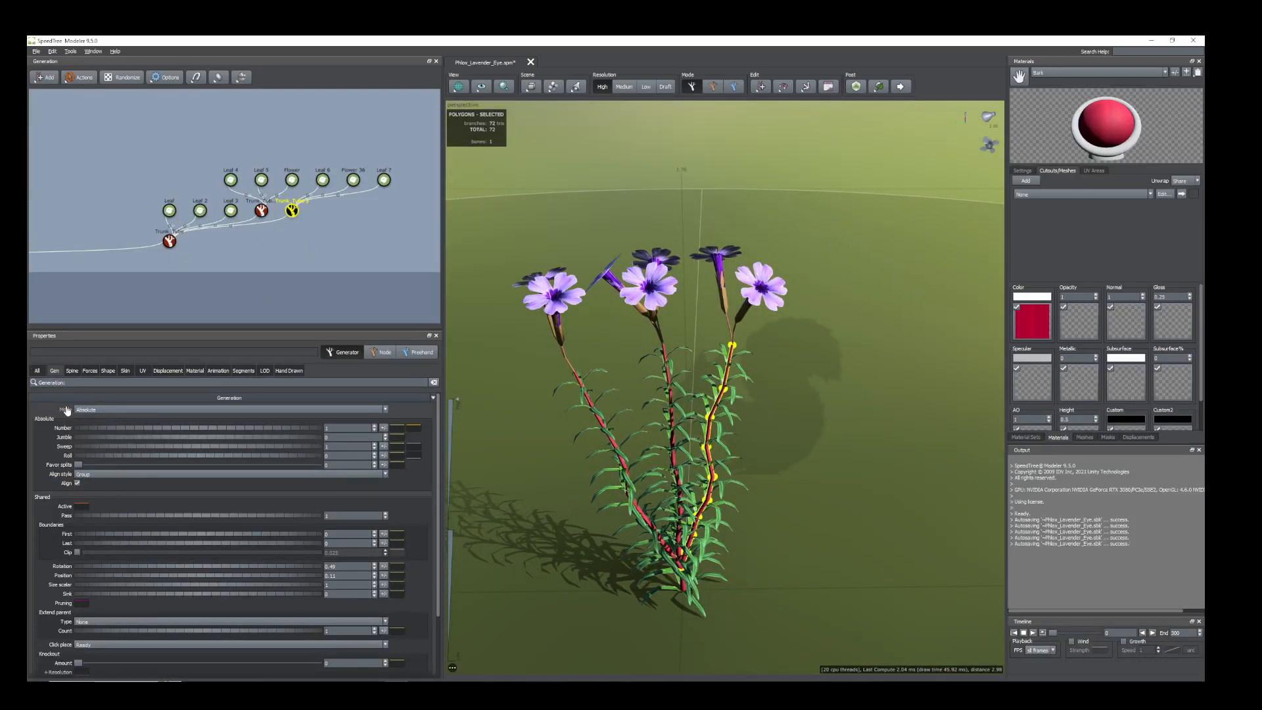
Set the Trunk_Tube 3 stem's Gravity to 0.03 and its Start angle to about 0.09.
left_click(71, 371)
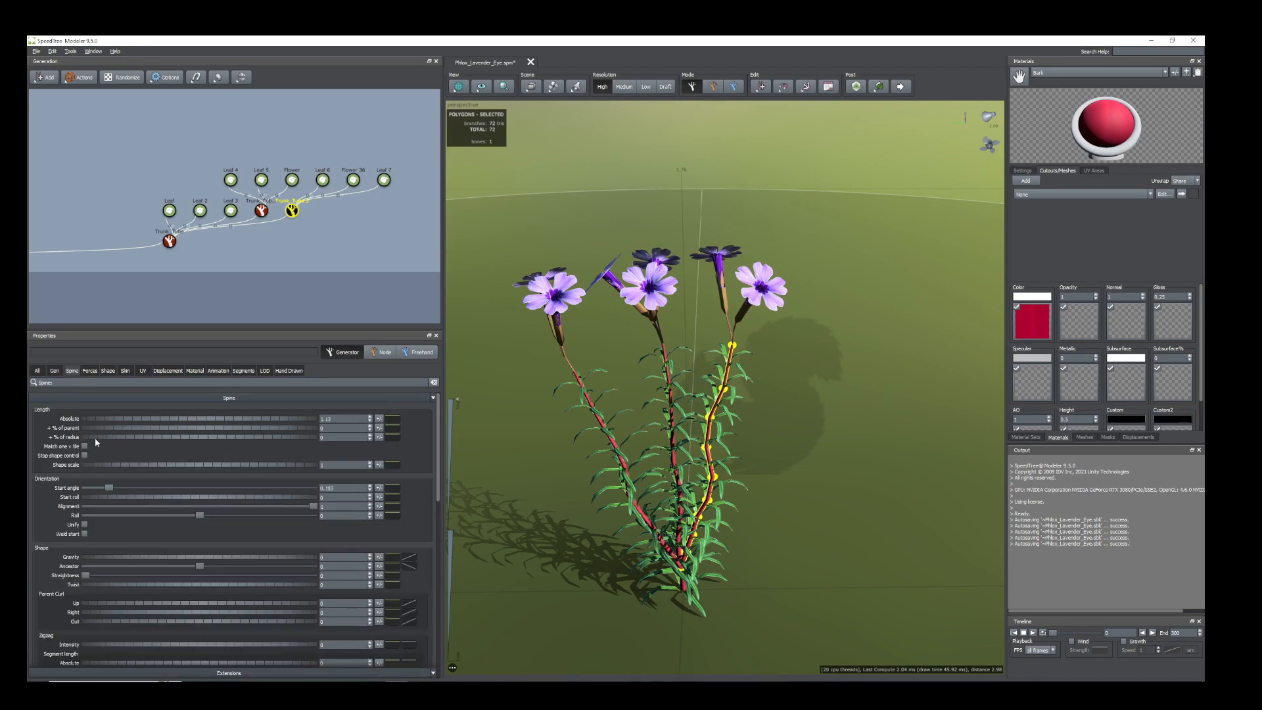
left_click_drag(111, 561, 112, 560)
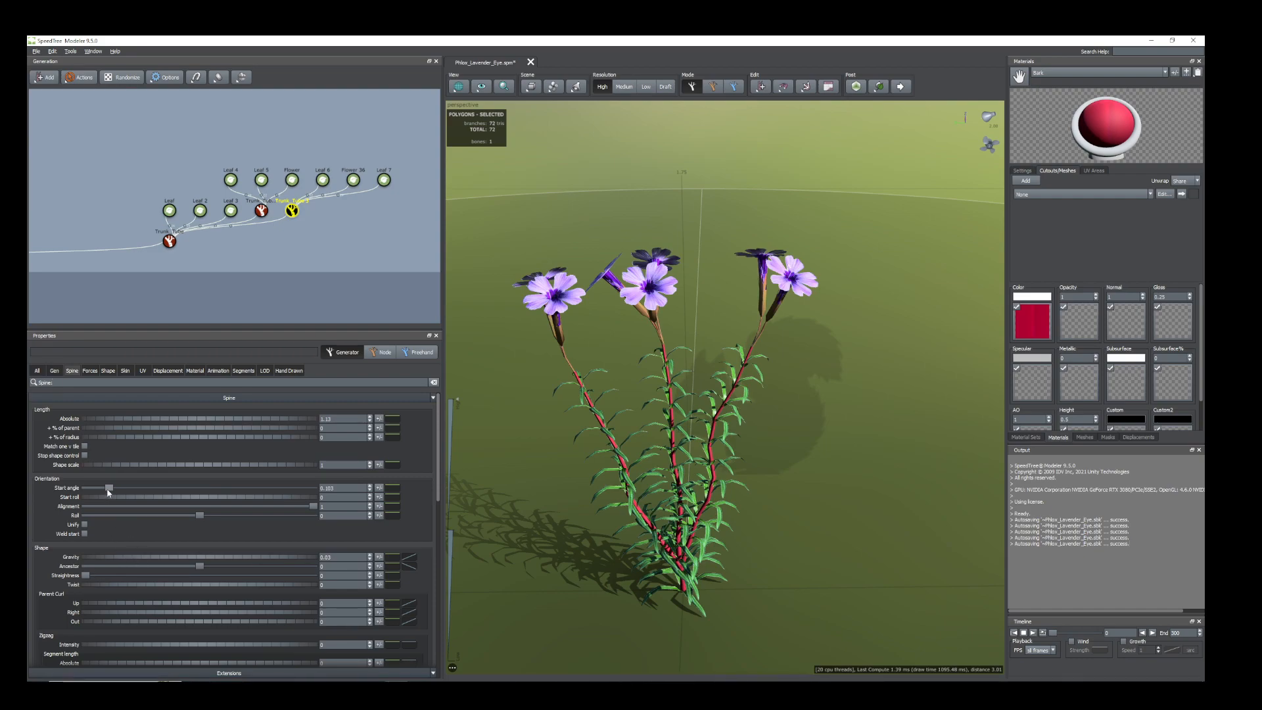
left_click_drag(109, 492, 106, 490)
left_click_drag(831, 485, 752, 485)
scroll(756, 496, "down", 3)
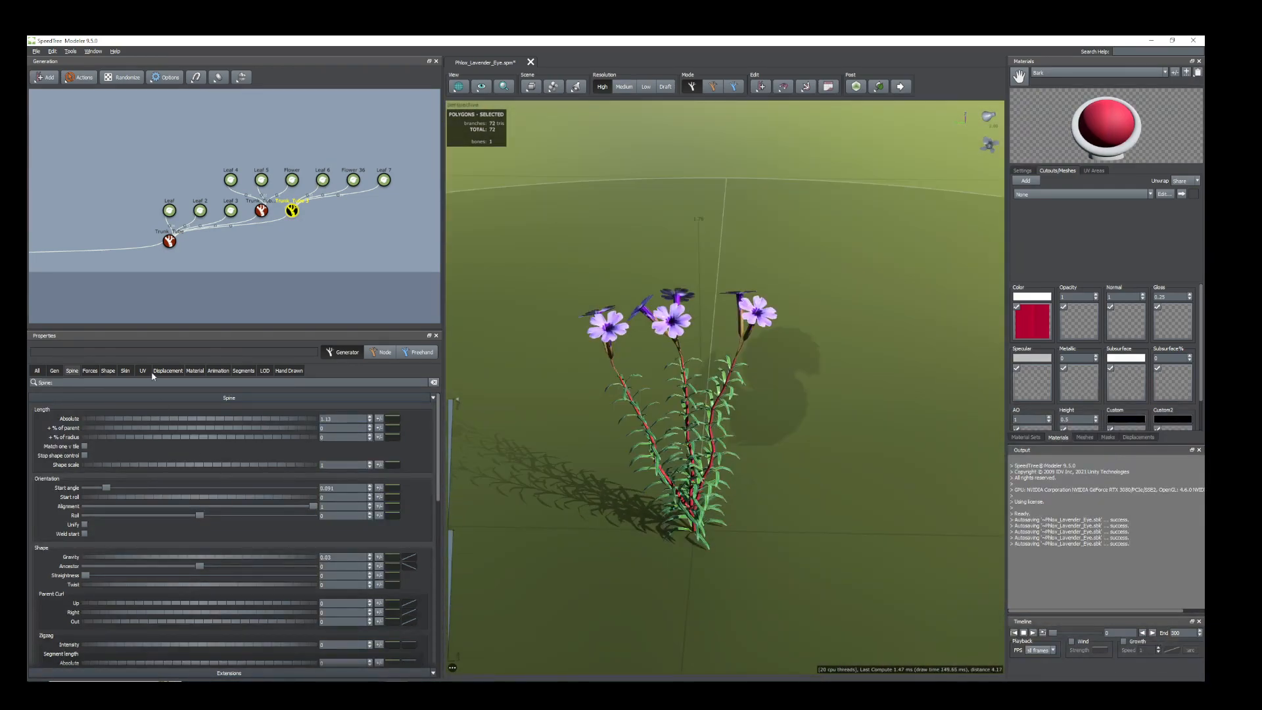
Duplicate Trunk_Tube 3 with its two leaf generators and flower generator, and attach the copy to Trunk_Tube 3.
left_click_drag(389, 231, 301, 157)
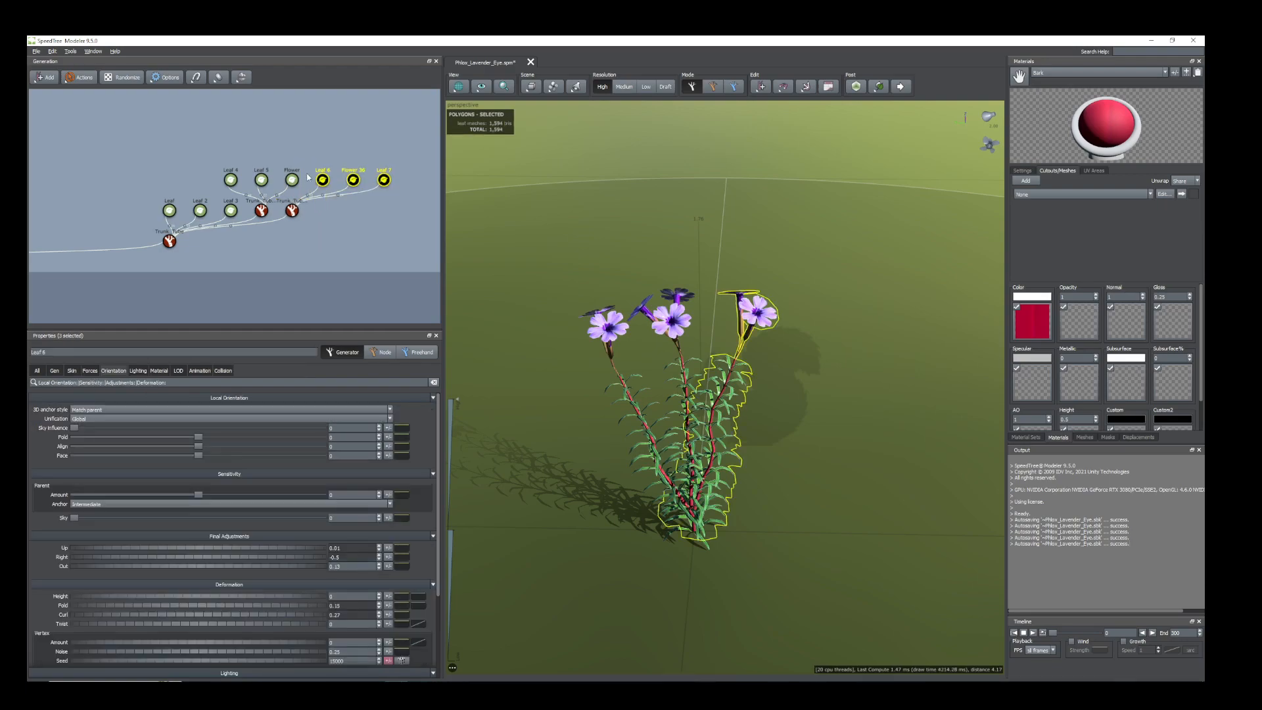
right_click(292, 210)
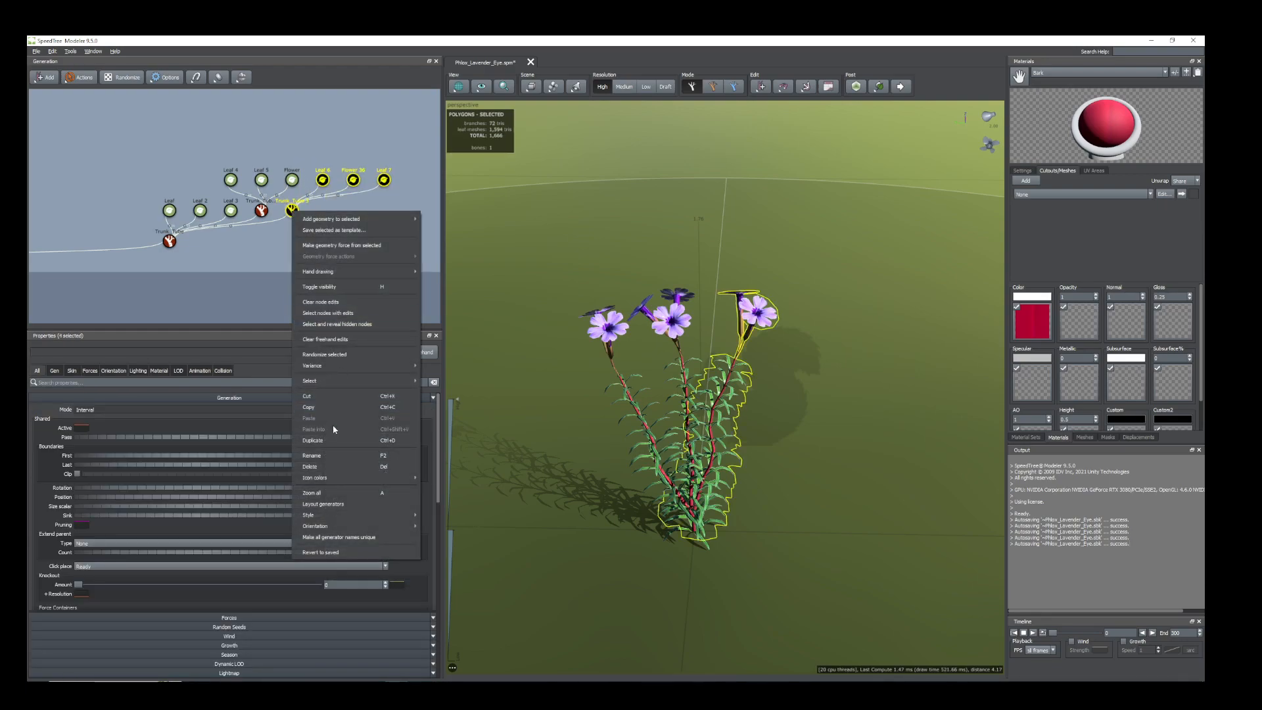
left_click(328, 440)
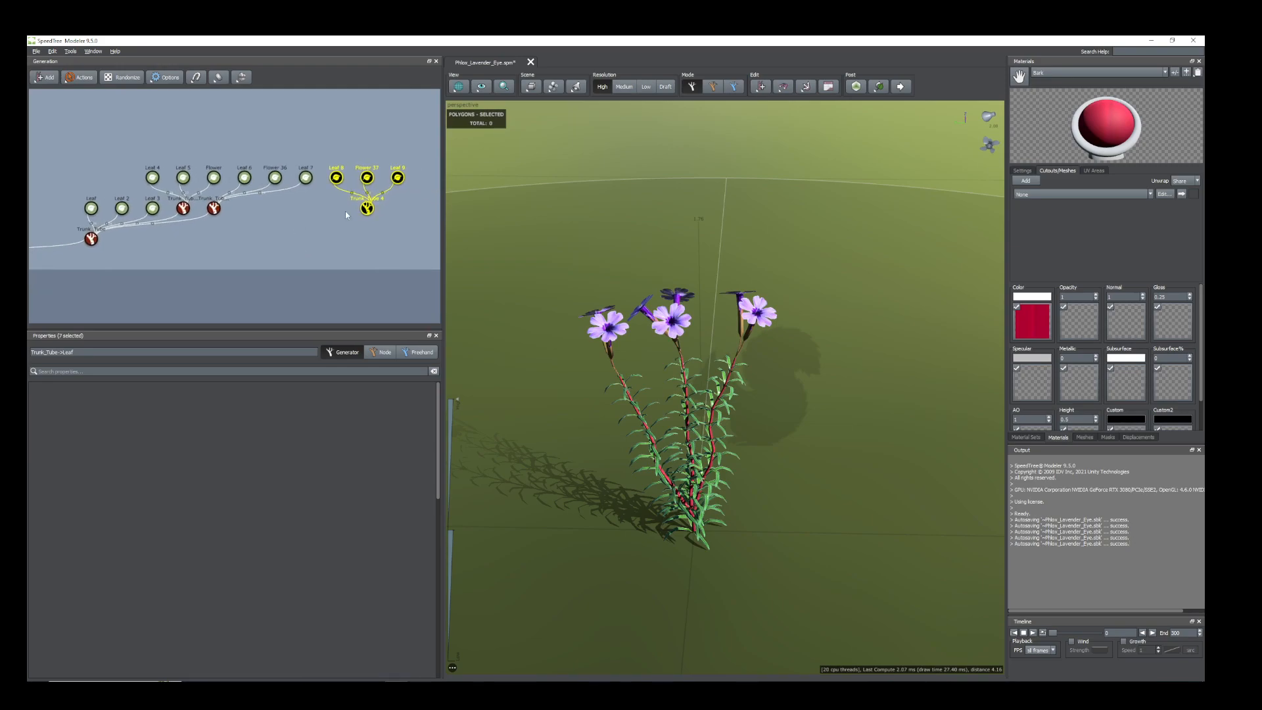
left_click_drag(366, 209, 217, 210)
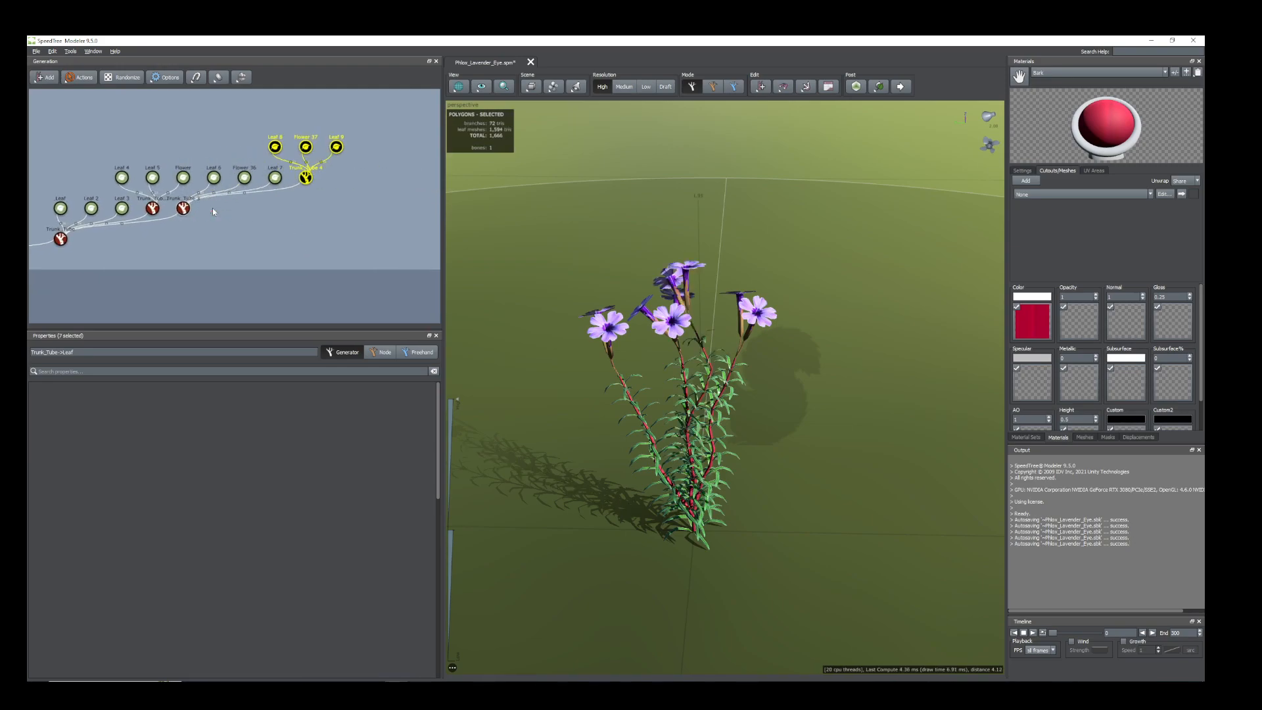
left_click_drag(715, 437, 725, 440)
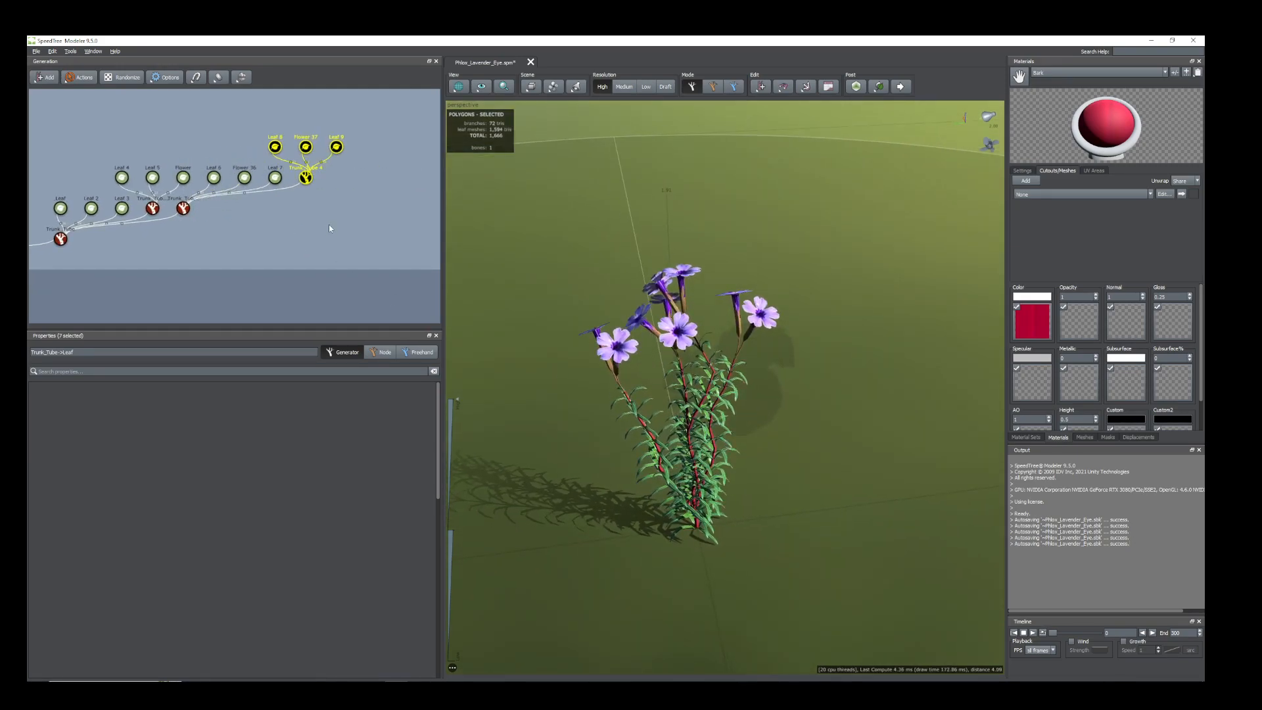
Shorten the Trunk_Tube 4 stem slightly and redirect it with Gravity 0.04 and a Start angle of about 0.08.
left_click(305, 179)
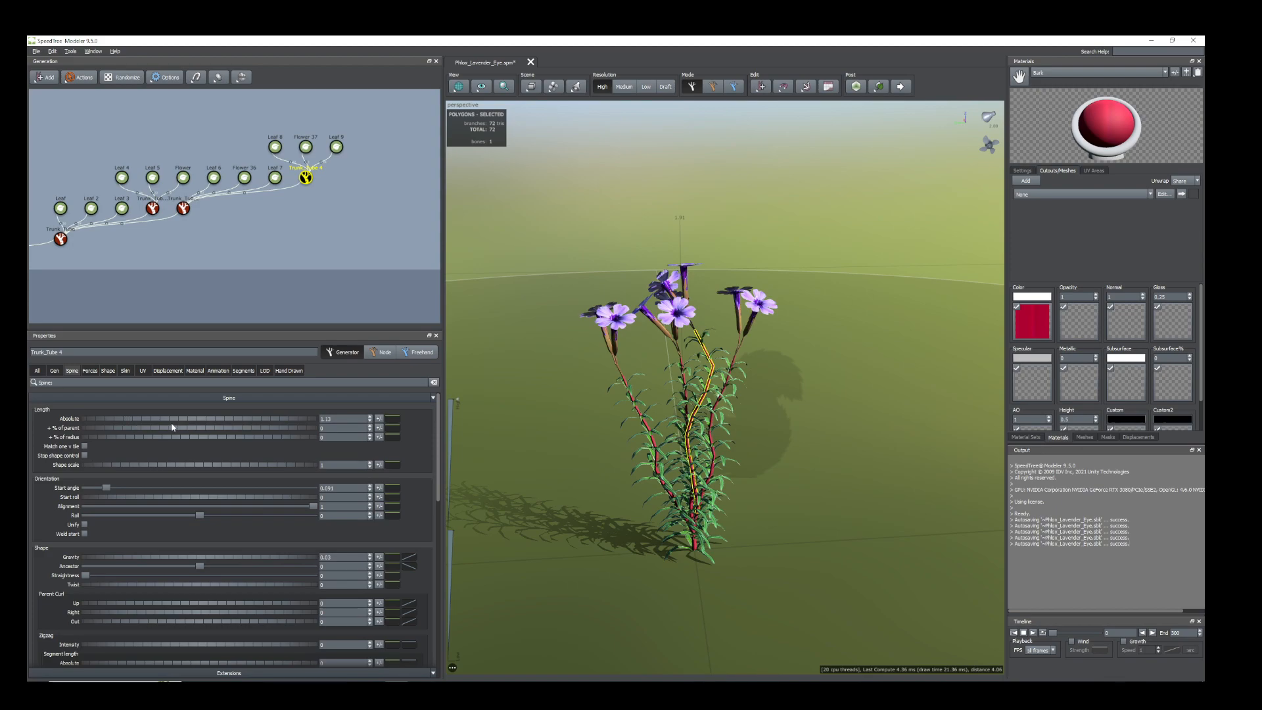
left_click_drag(185, 424, 168, 430)
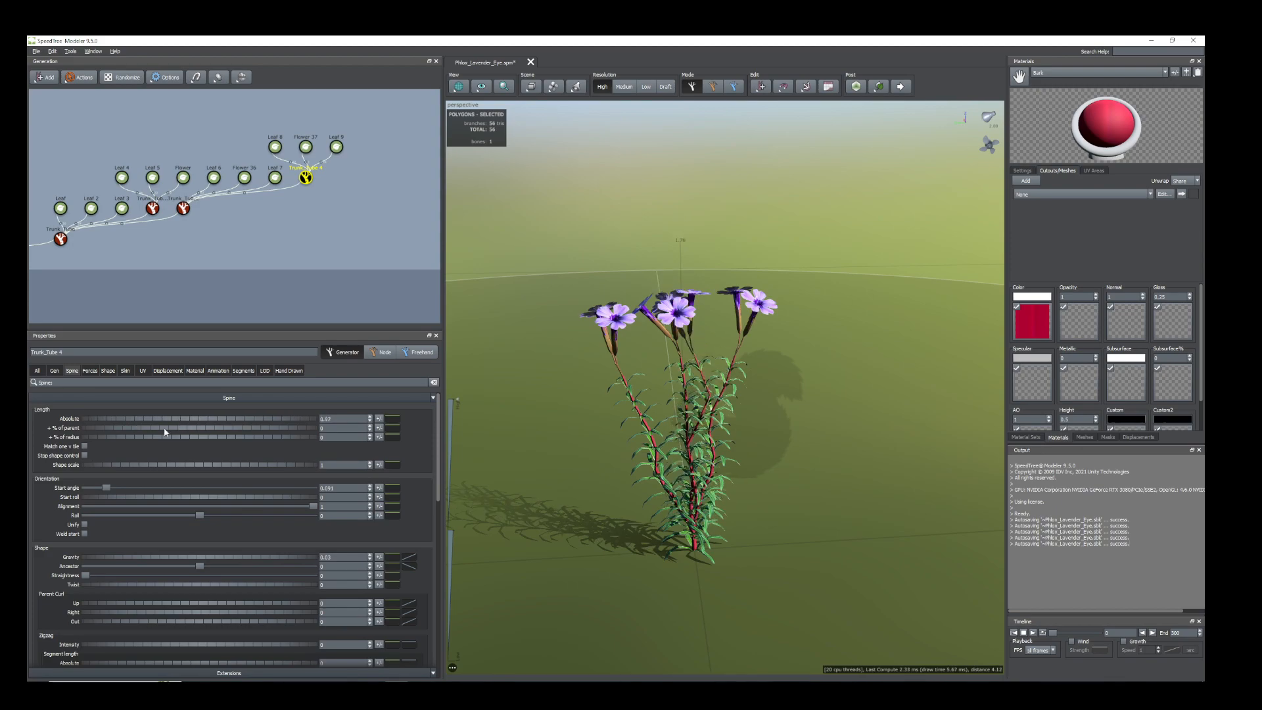
left_click_drag(197, 561, 198, 563)
left_click_drag(108, 491, 85, 483)
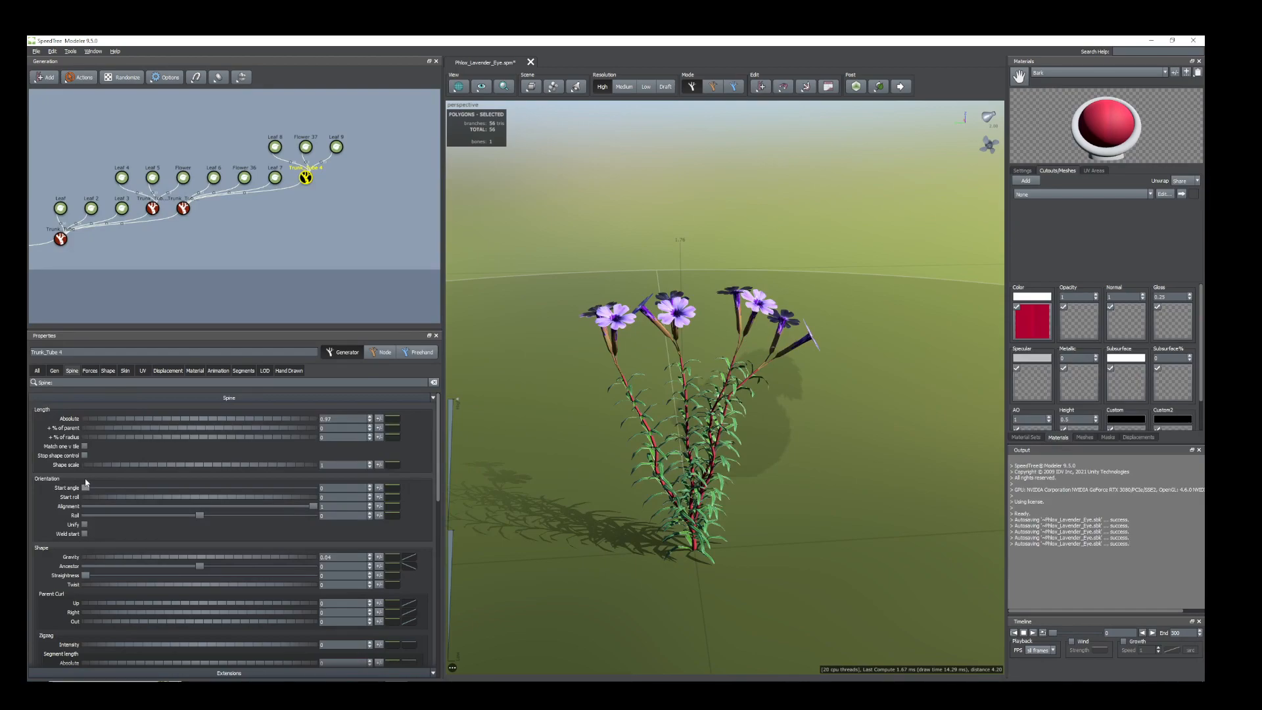
left_click_drag(750, 524, 710, 463)
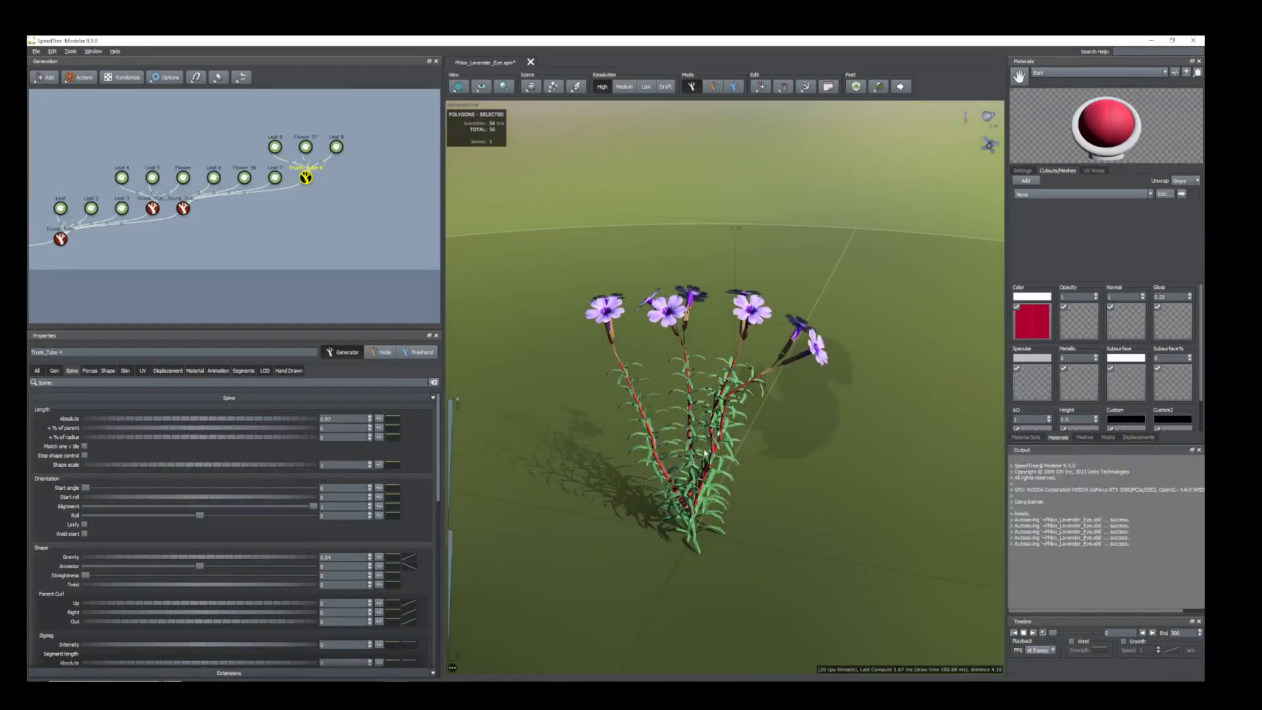
mouse_move(86, 490)
left_mouse_down()
mouse_move(143, 509)
mouse_move(103, 492)
left_mouse_up()
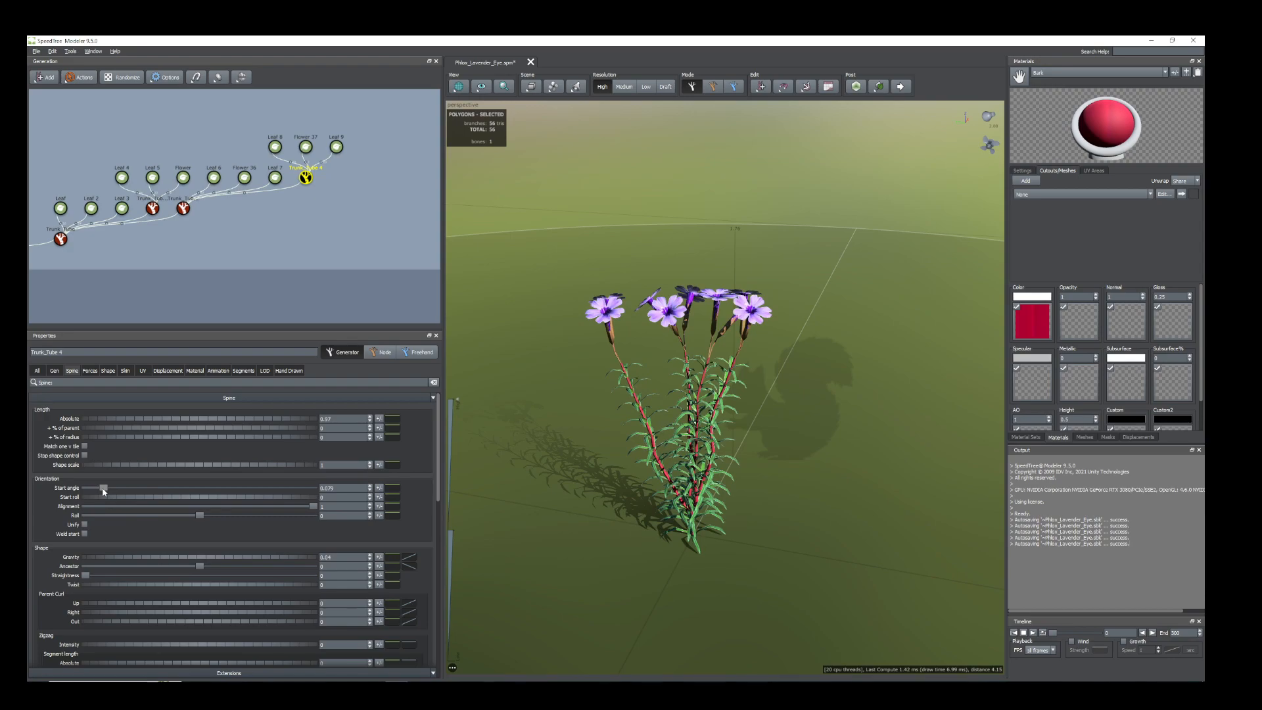
Reorient the Flower 37 blossoms by lowering their Up adjustment to about -0.13 so they separate from neighbouring flowers.
left_click_drag(664, 526, 776, 368)
scroll(747, 382, "up", 4)
middle_click_drag(776, 368, 857, 309)
left_click_drag(857, 309, 862, 329)
middle_click_drag(862, 330, 732, 352)
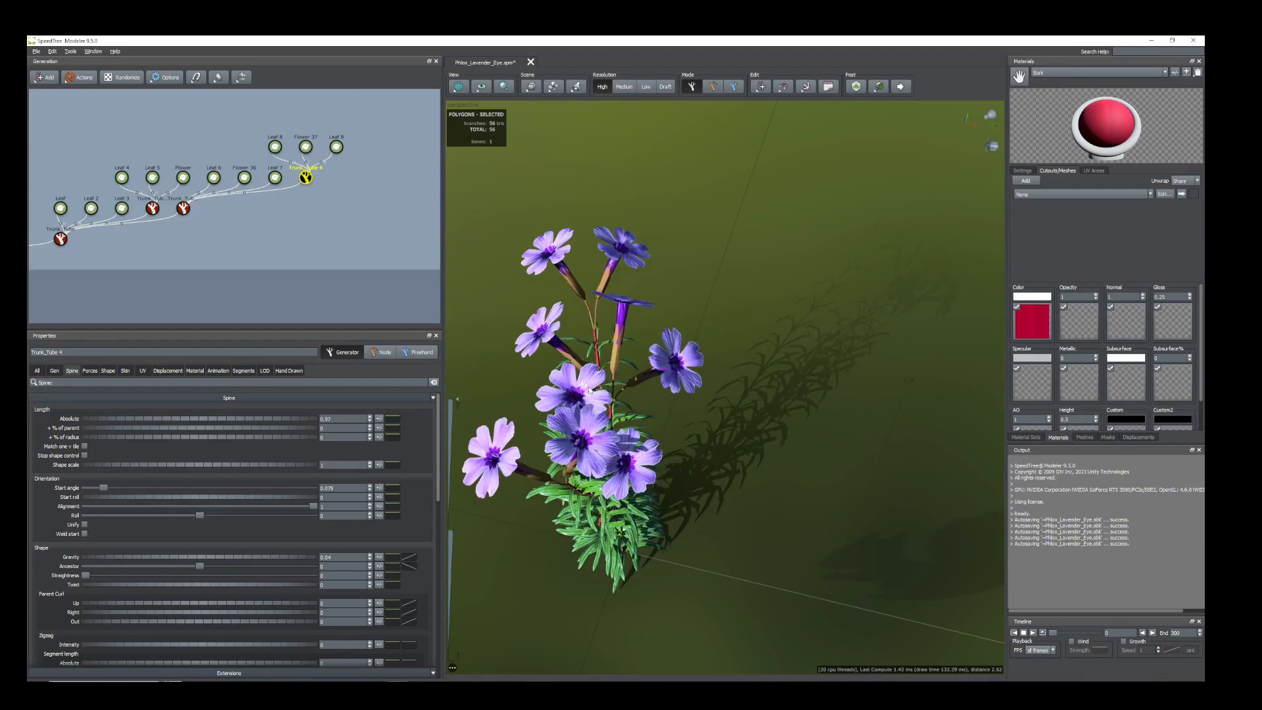
left_click(589, 390)
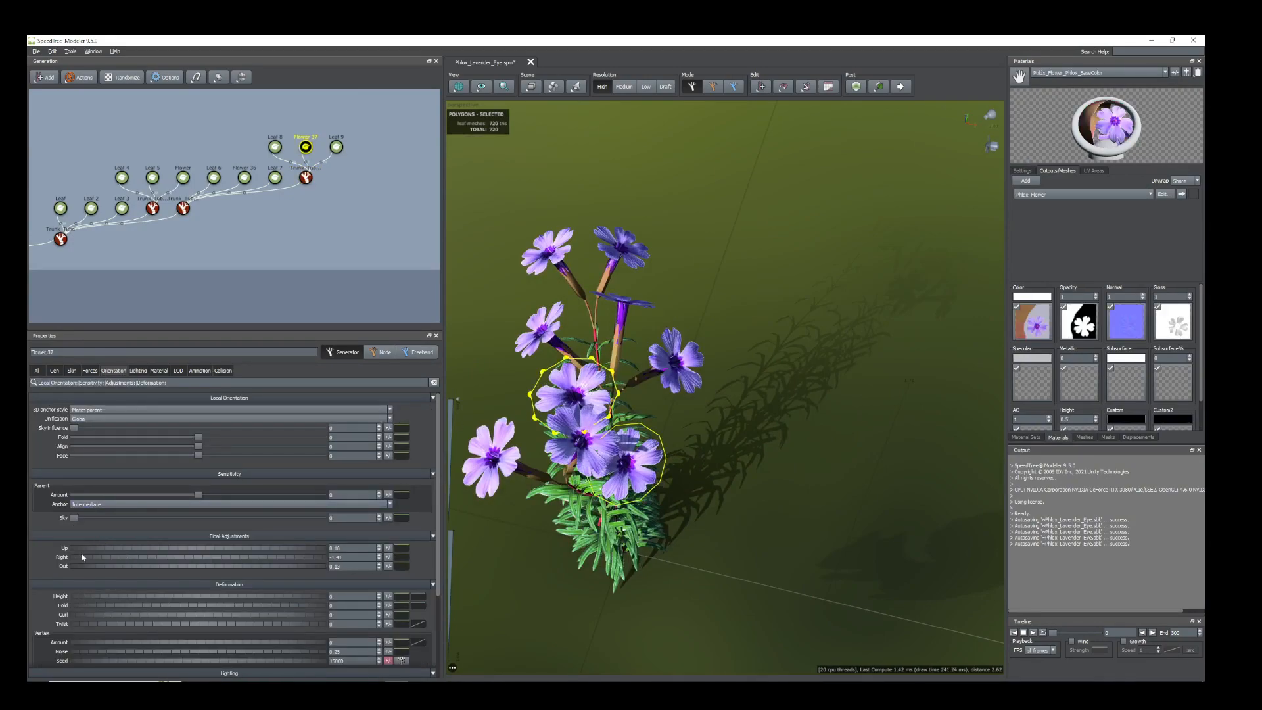
left_click_drag(84, 551, 72, 547)
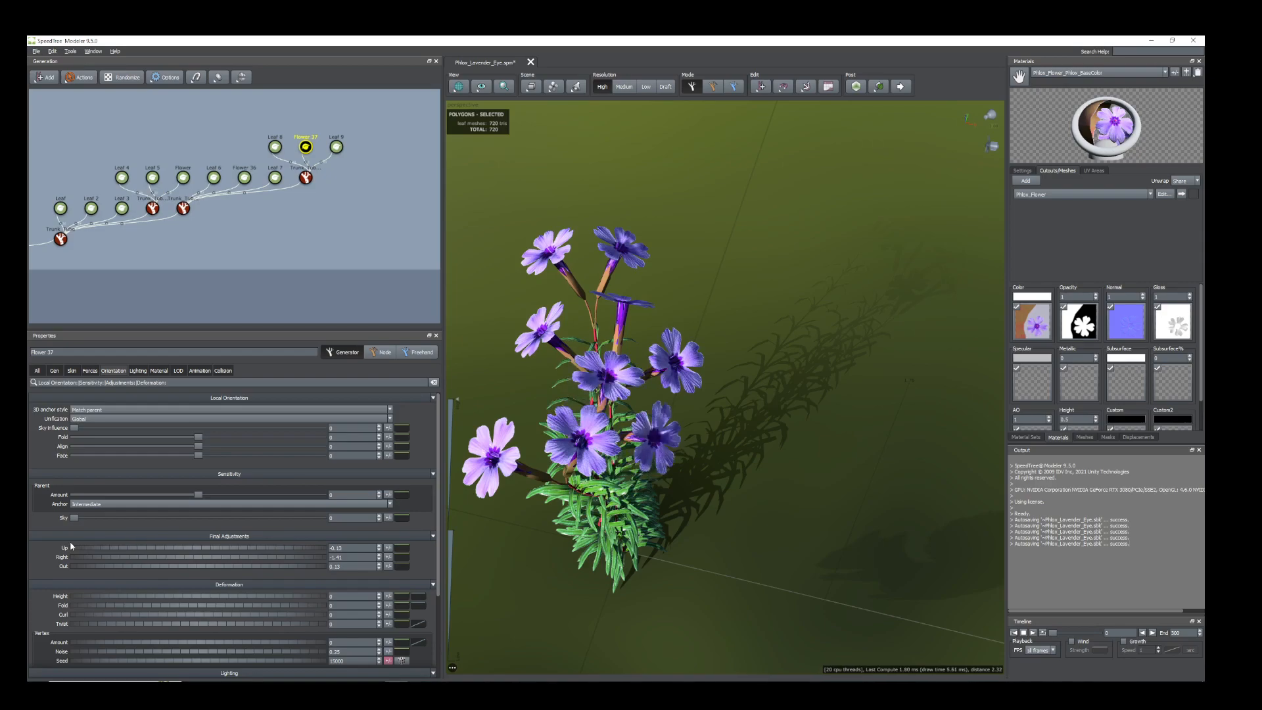
Duplicate the entire phlox stem hierarchy, from the main Trunk_Tube through all its child stems, leaves and flowers.
left_click_drag(618, 556, 692, 439)
scroll(670, 546, "down", 4)
scroll(709, 500, "down", 2)
scroll(772, 509, "up", 4)
scroll(791, 529, "up", 2)
scroll(698, 447, "down", 2)
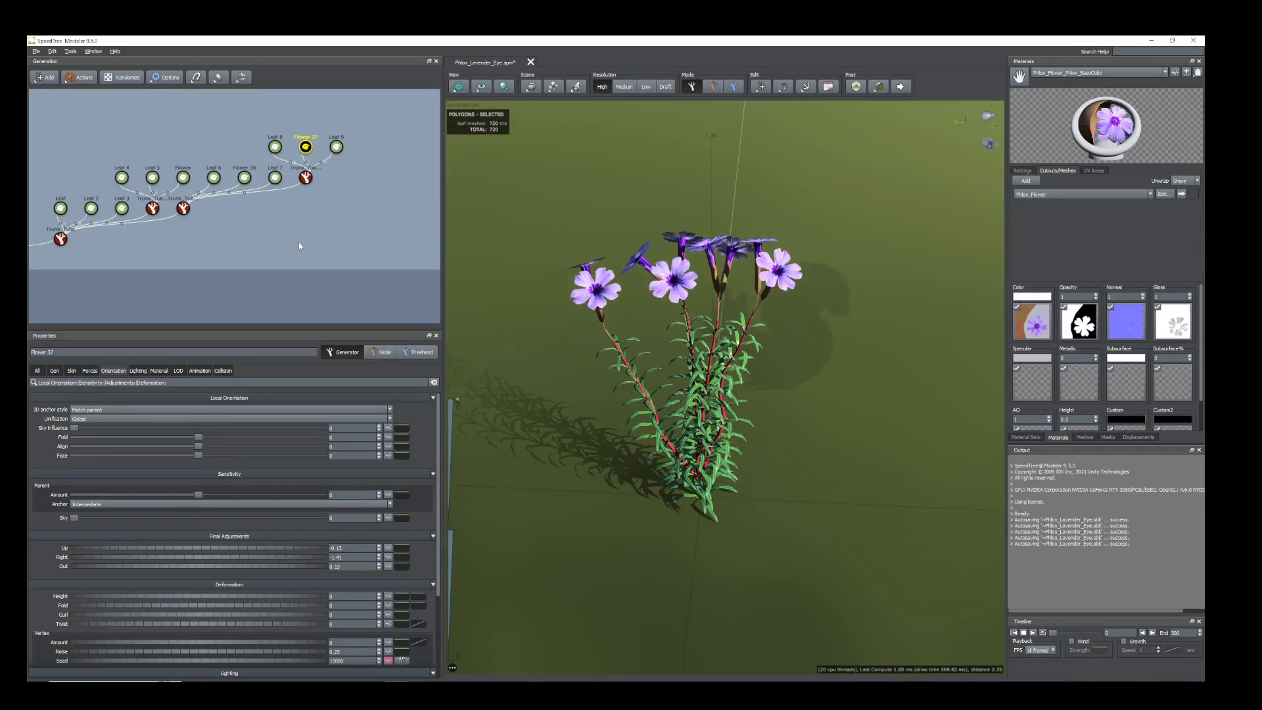
scroll(309, 237, "down", 2)
left_click_drag(402, 277, 55, 113)
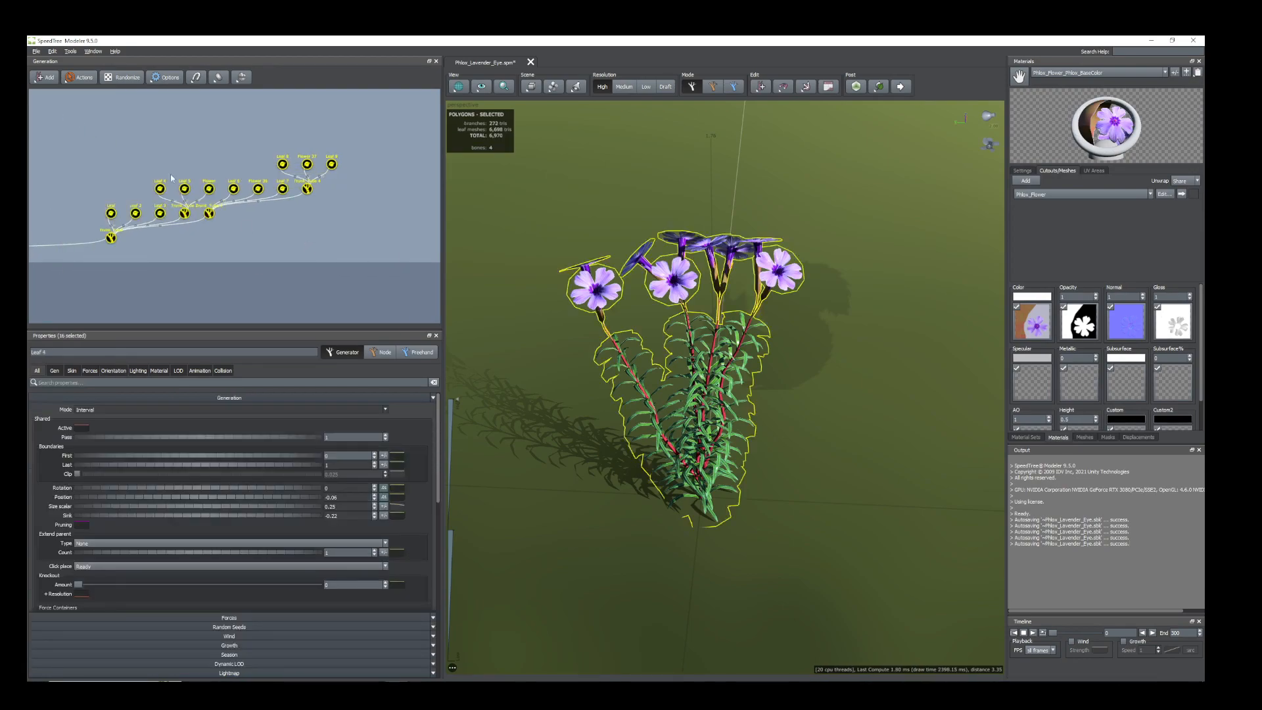
right_click(111, 241)
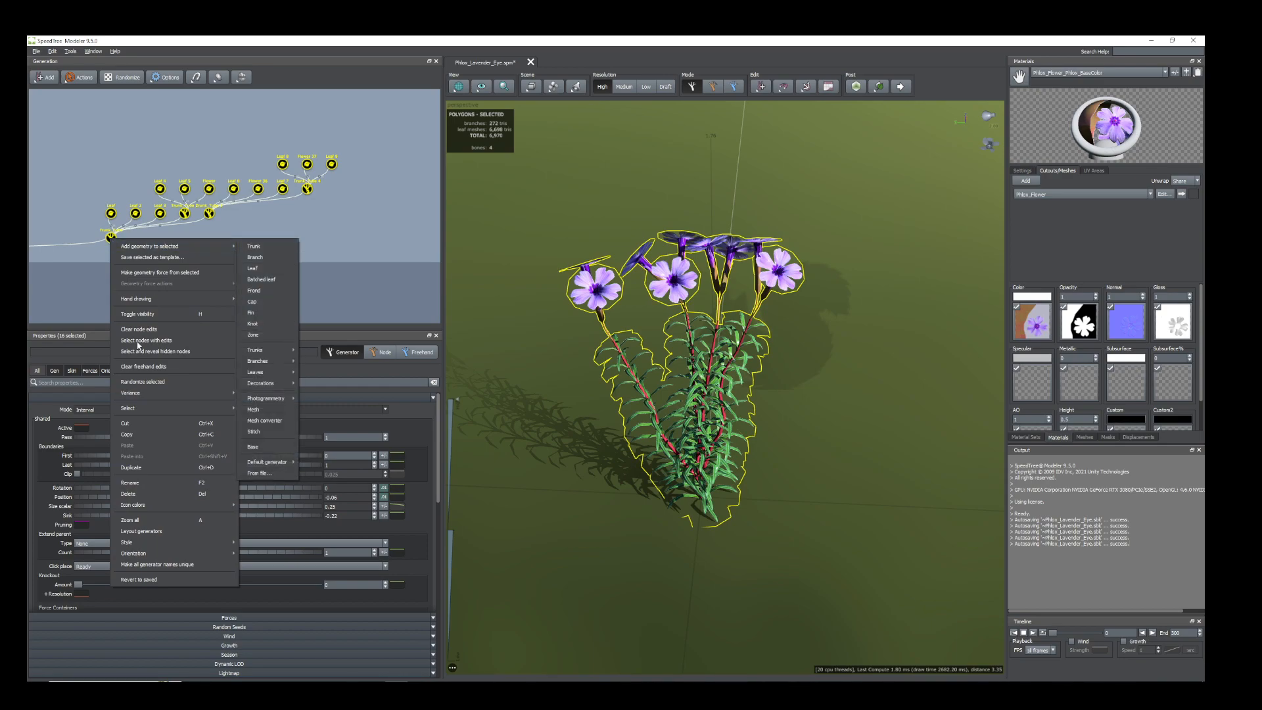
left_click(131, 468)
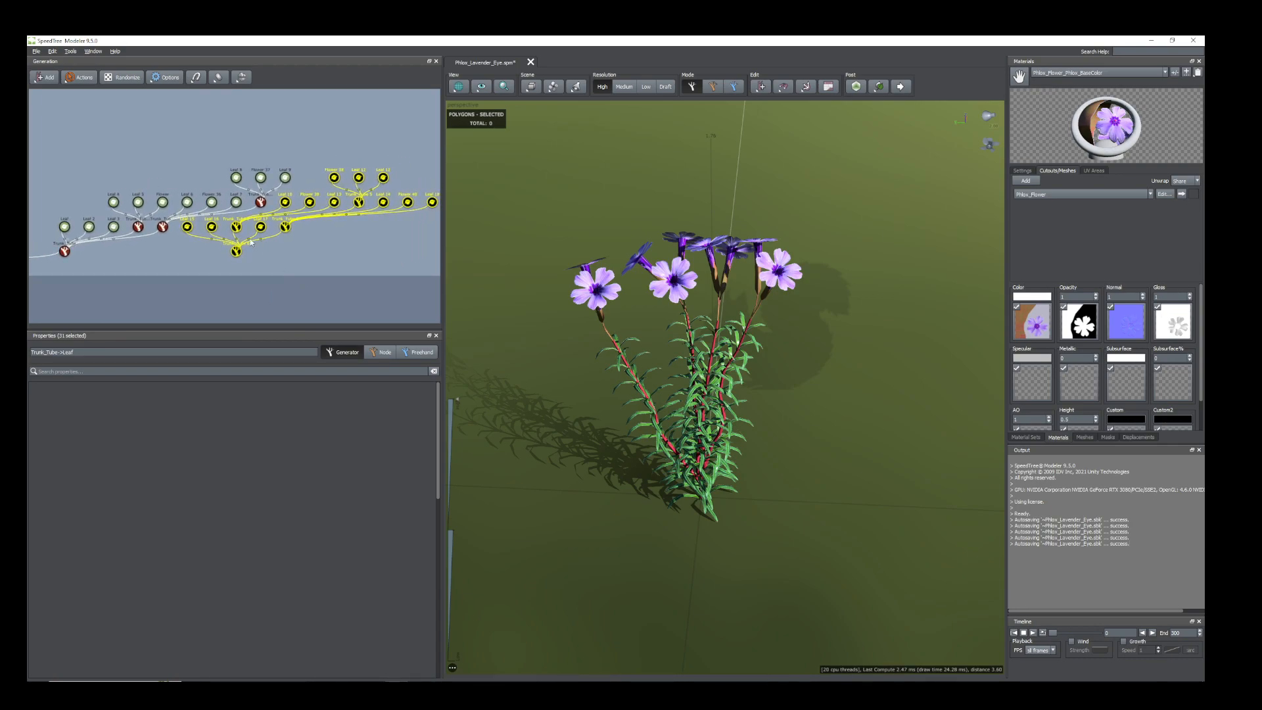
Attach the duplicated Trunk_Tube hierarchy to the root node, temporarily widening the generator graph to reach it.
scroll(252, 285, "down", 5)
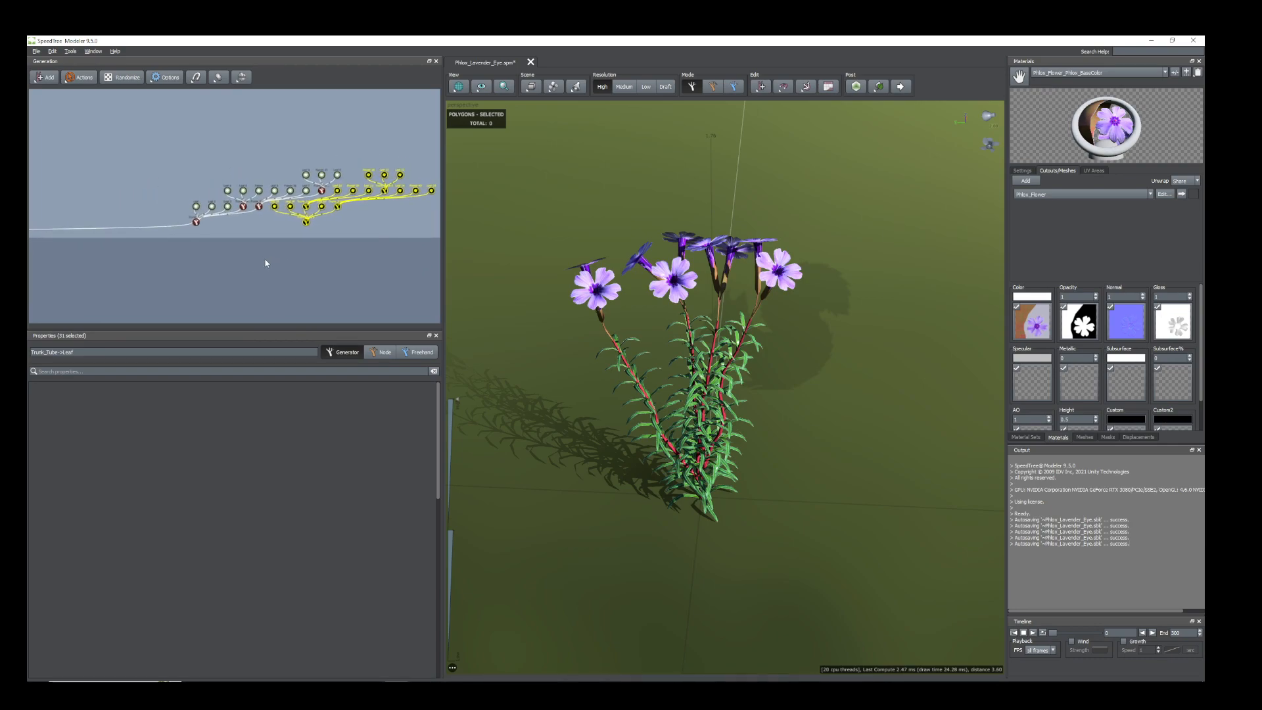
scroll(309, 261, "down", 2)
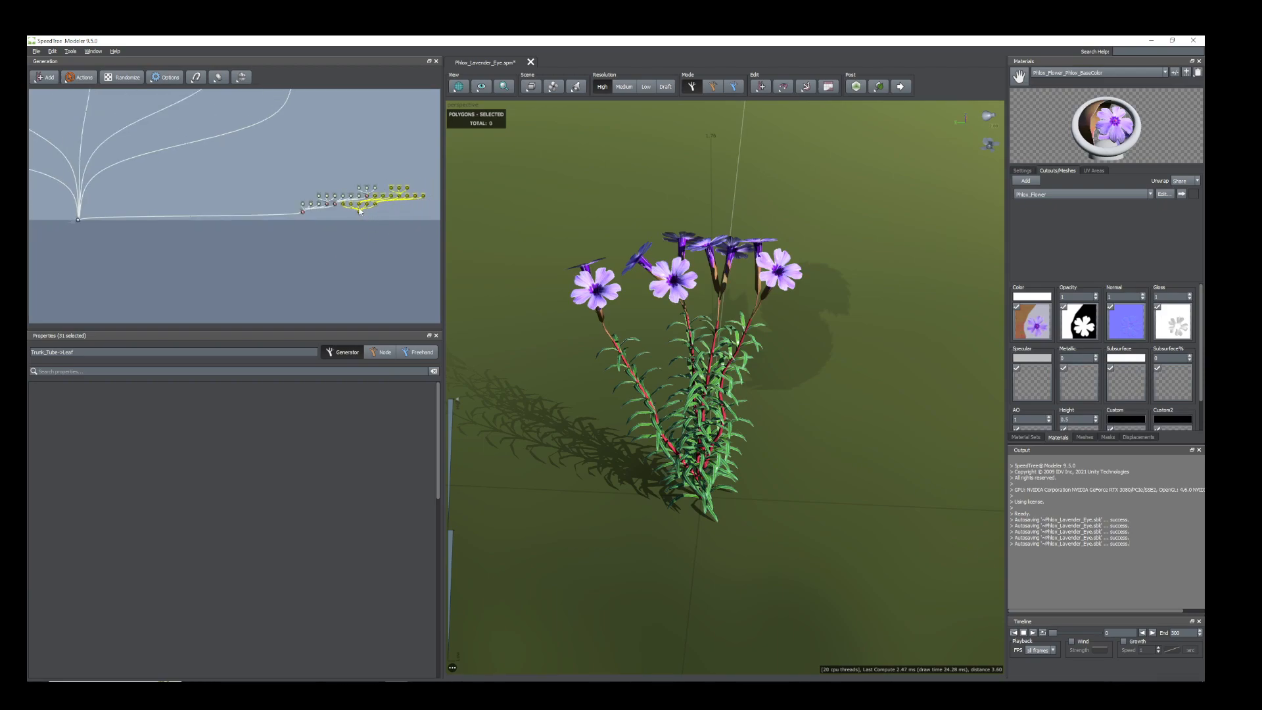
left_click_drag(359, 214, 354, 222)
scroll(274, 242, "up", 3)
left_click_drag(442, 276, 763, 276)
scroll(405, 249, "down", 3)
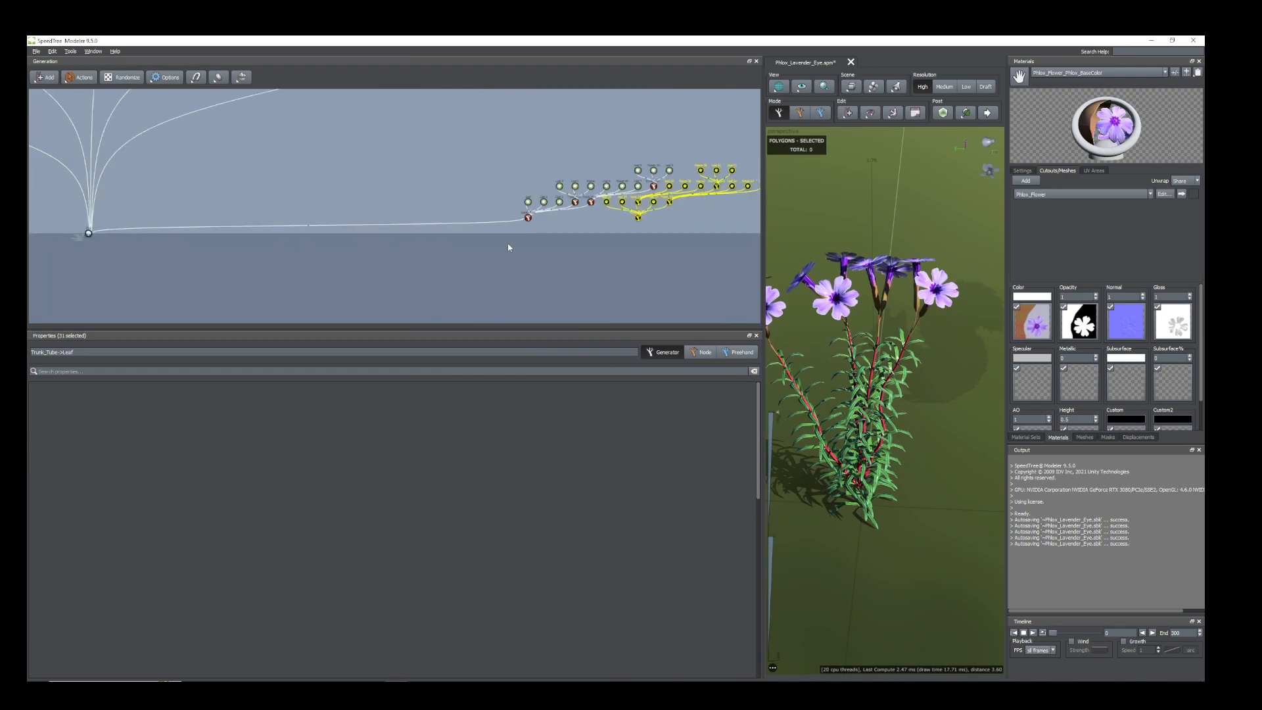
left_click_drag(647, 224, 100, 245)
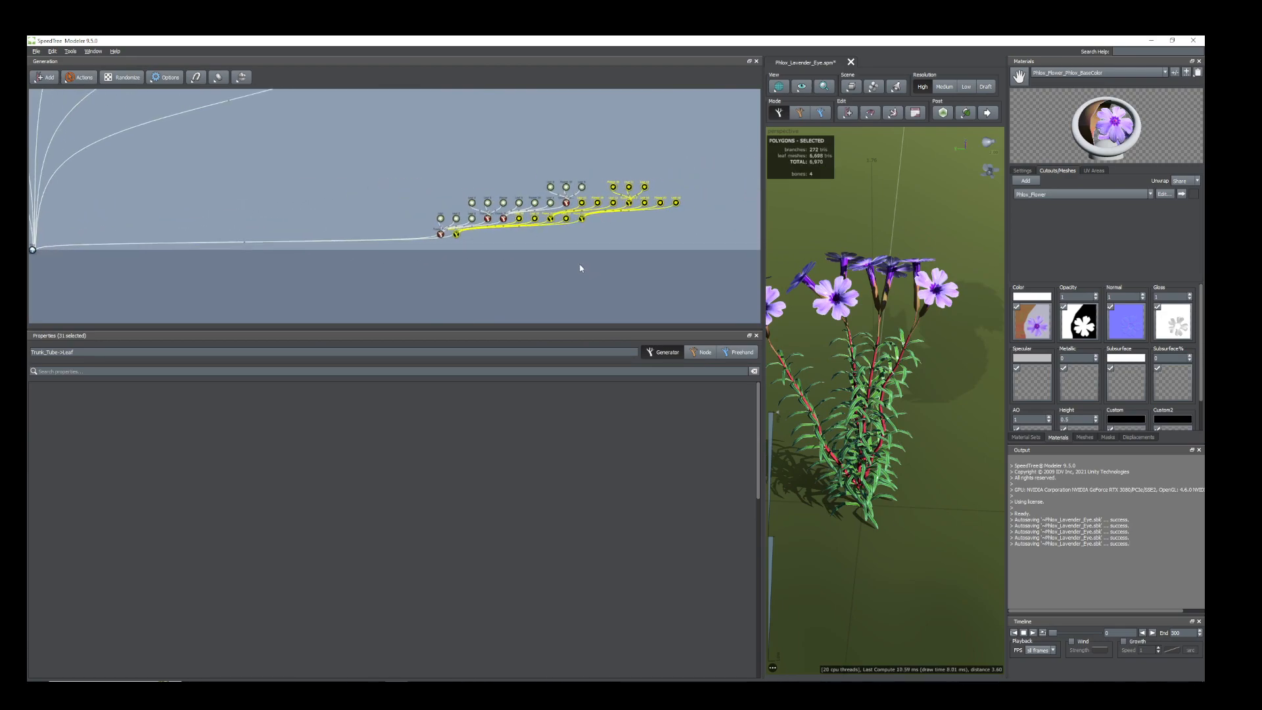
left_click_drag(768, 417, 304, 244)
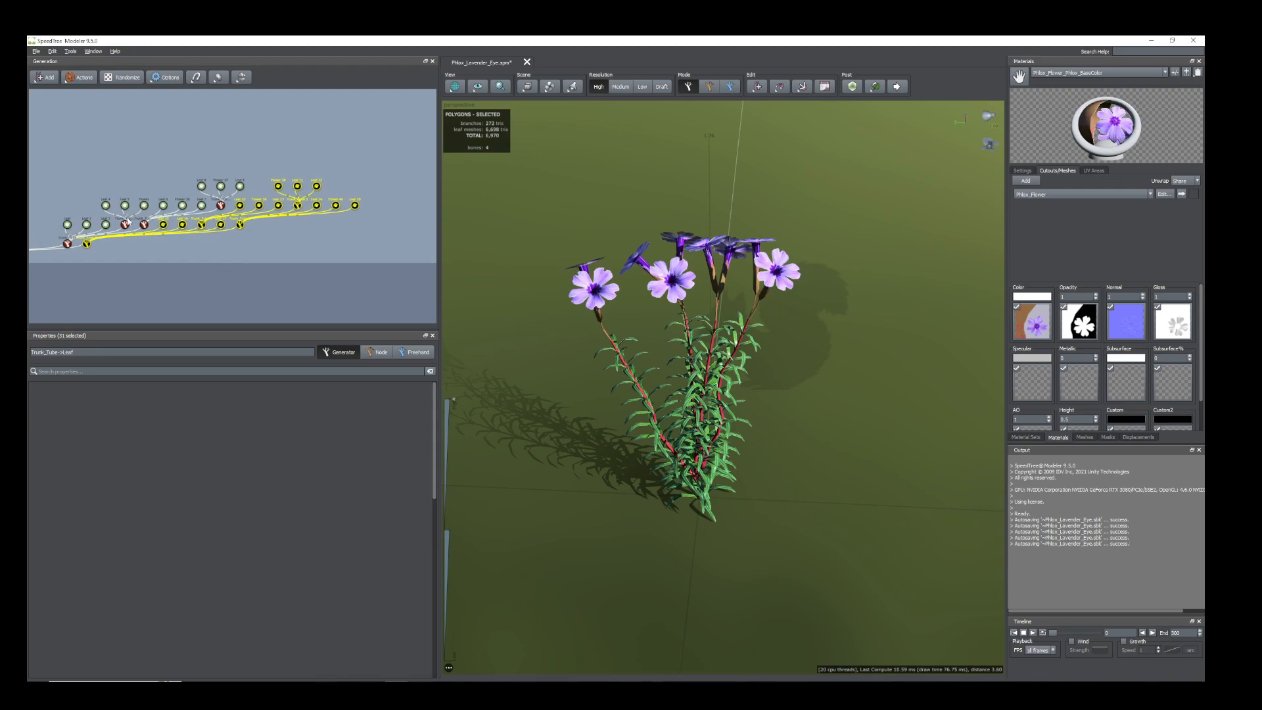
scroll(283, 254, "up", 3)
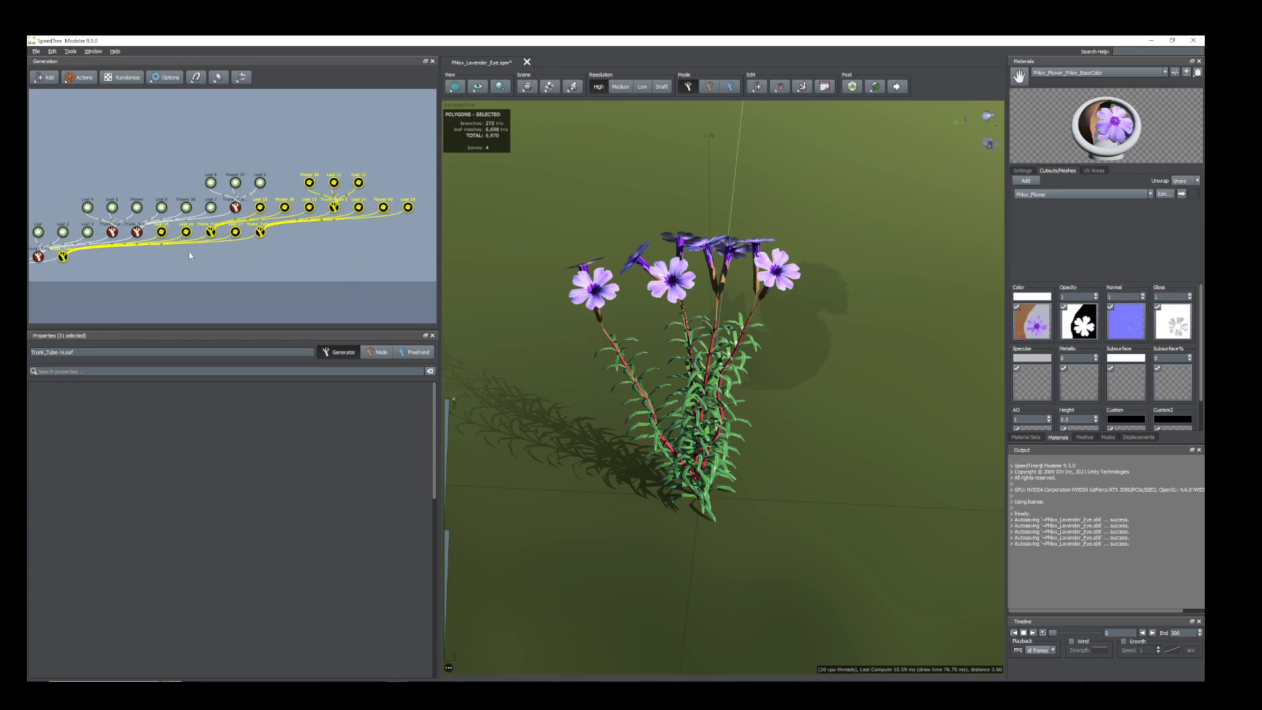
scroll(318, 278, "down", 1)
middle_click_drag(318, 260, 322, 257)
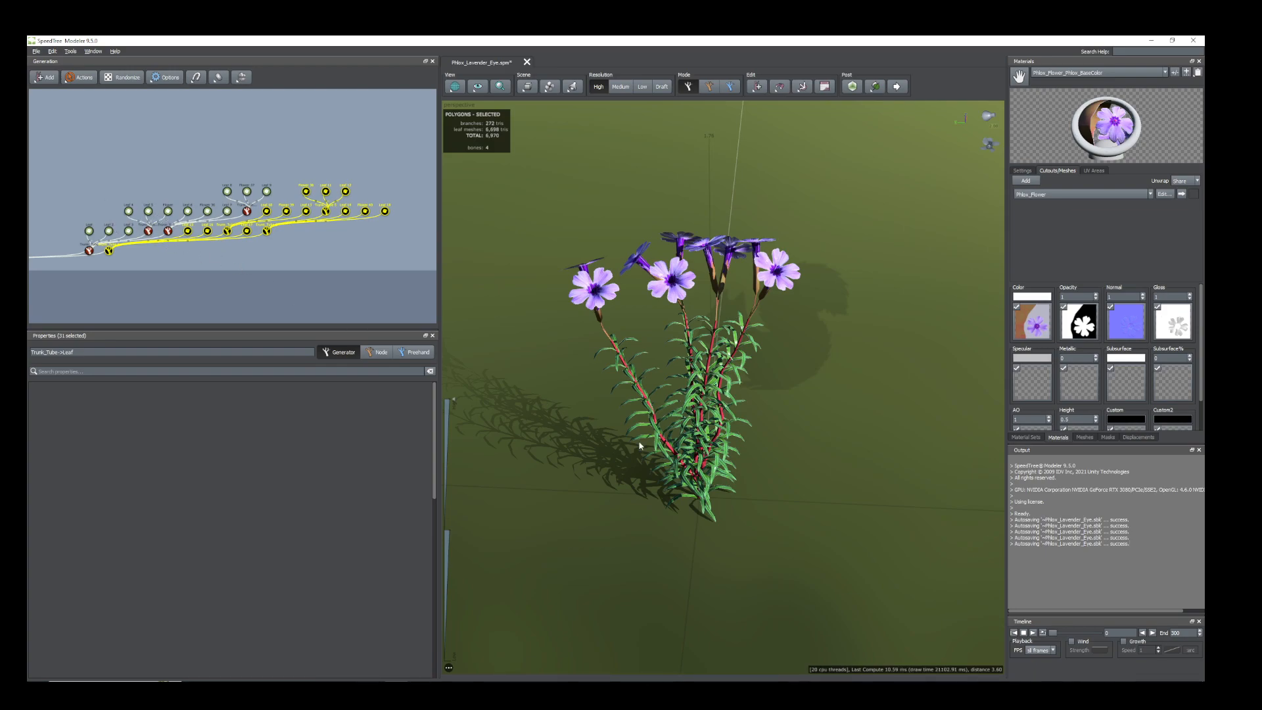
Move the duplicated Trunk_Tube 6 cluster across the ground so its base stands beside the original stem cluster.
left_click_drag(637, 444, 660, 445)
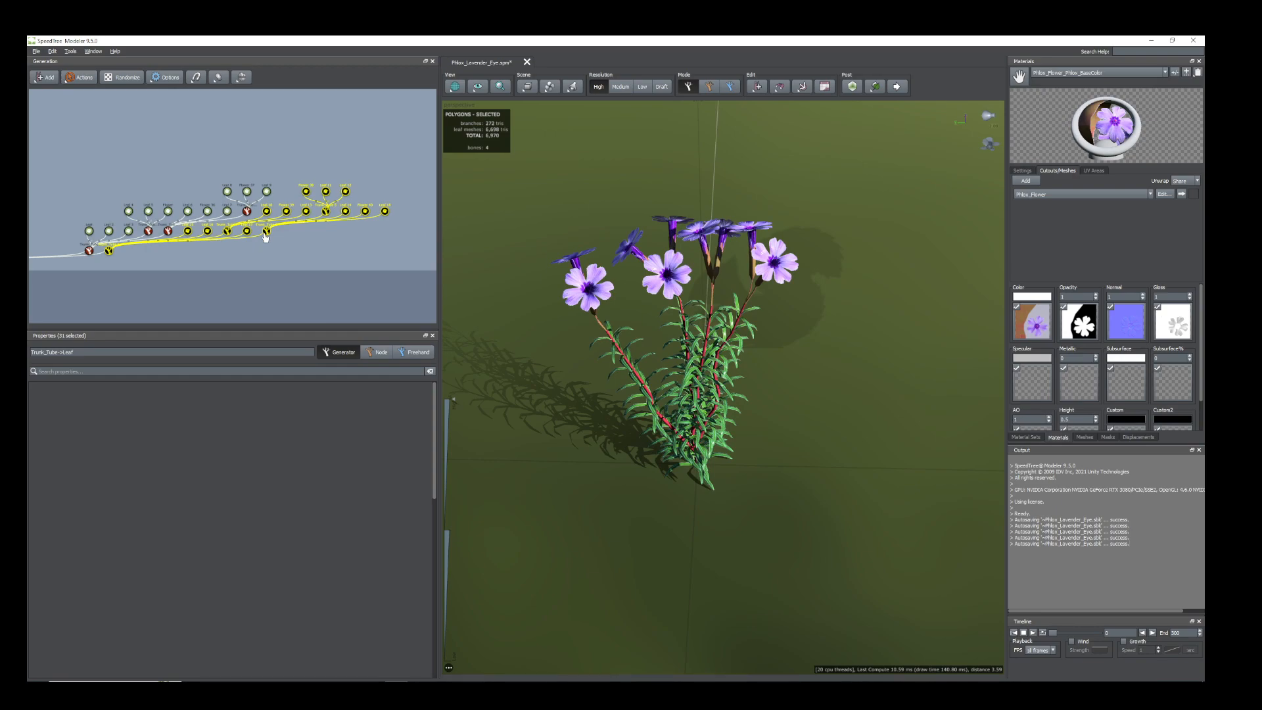
left_click(267, 232)
middle_click_drag(232, 266, 240, 268)
left_click(117, 252)
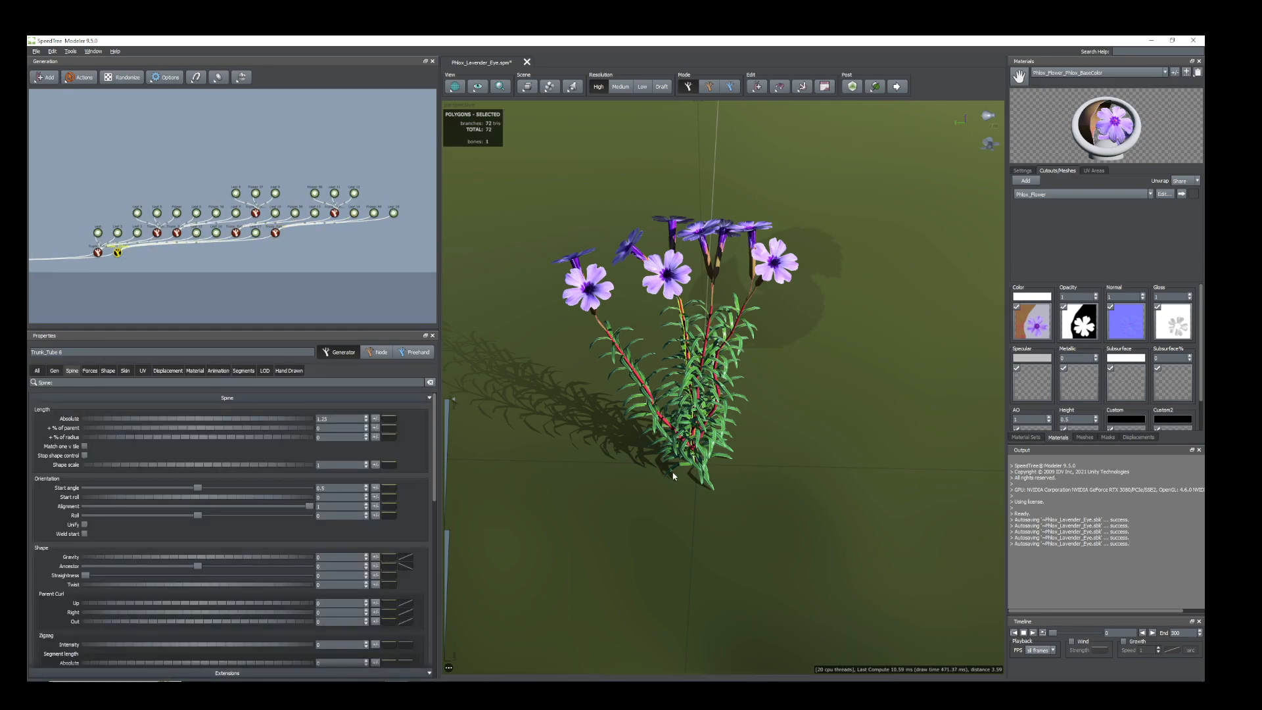
key("space")
left_click_drag(704, 505, 735, 504)
left_click_drag(622, 497, 763, 535, "ctrl")
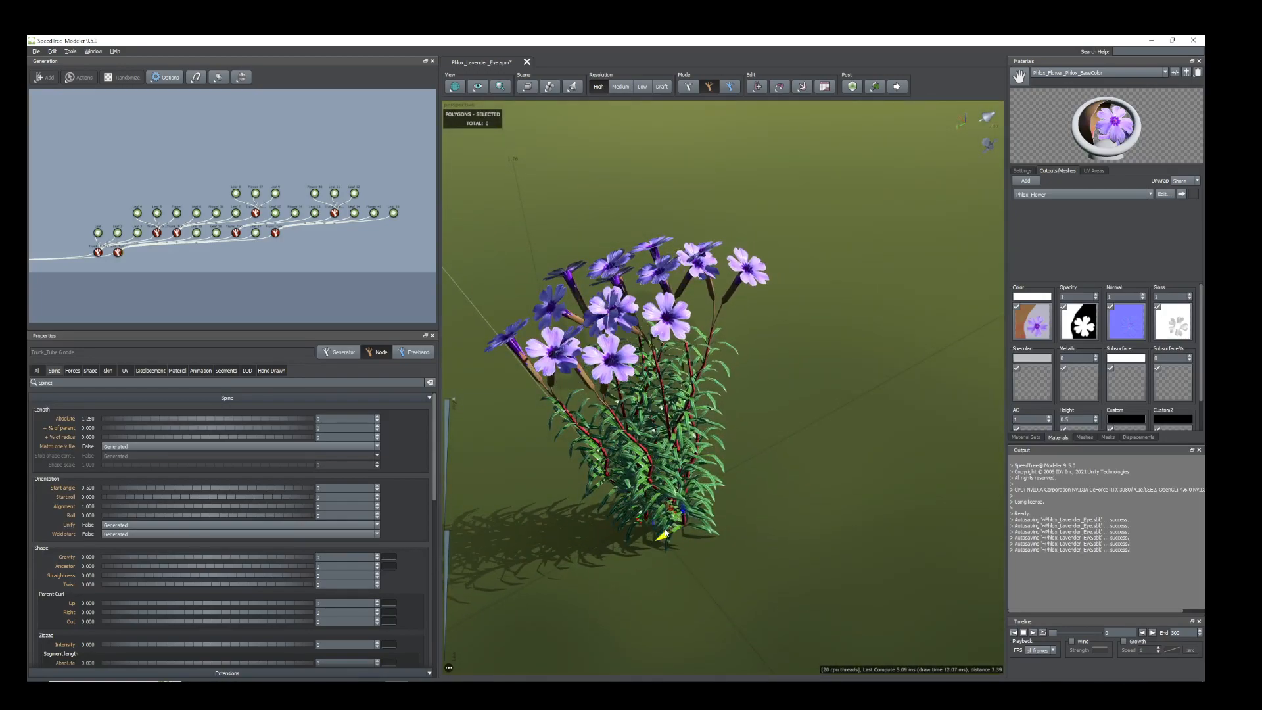
left_click_drag(668, 507, 684, 444)
scroll(684, 443, "down", 2)
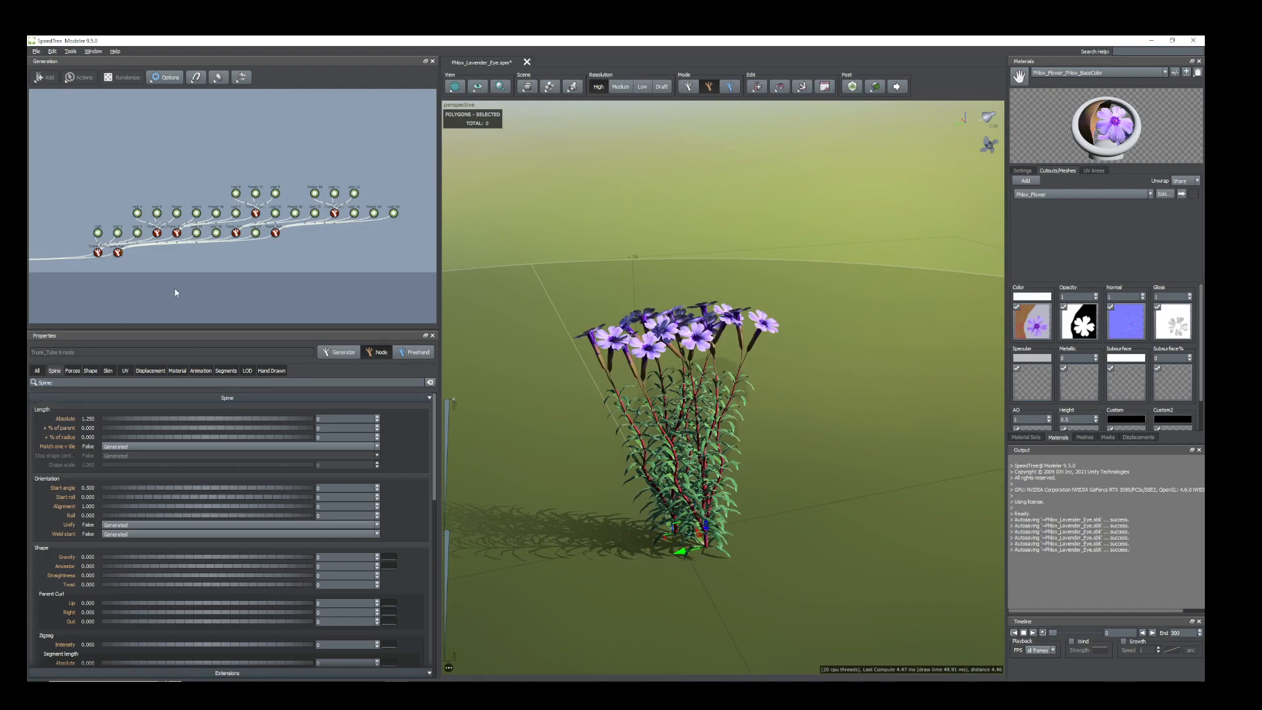
Lower the Trunk_Tube 6 stem slightly by giving its generator a small negative Position value.
key("space")
left_click(159, 299)
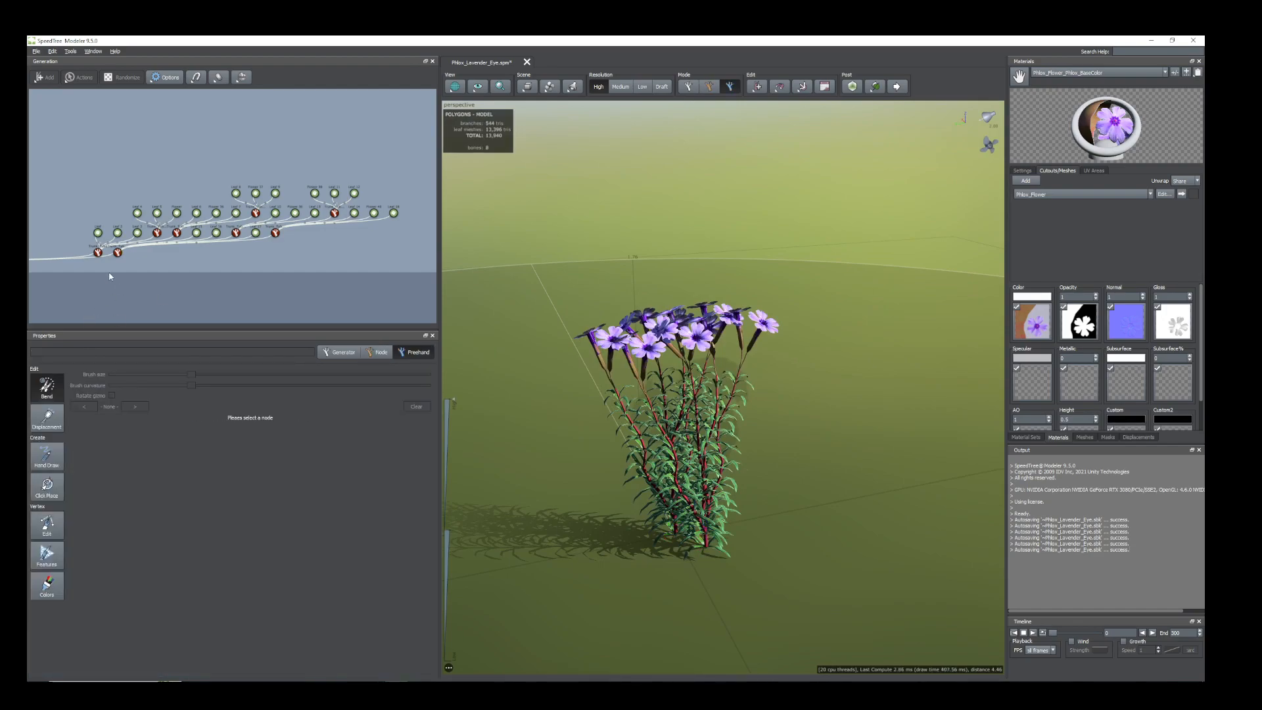
left_click(117, 252)
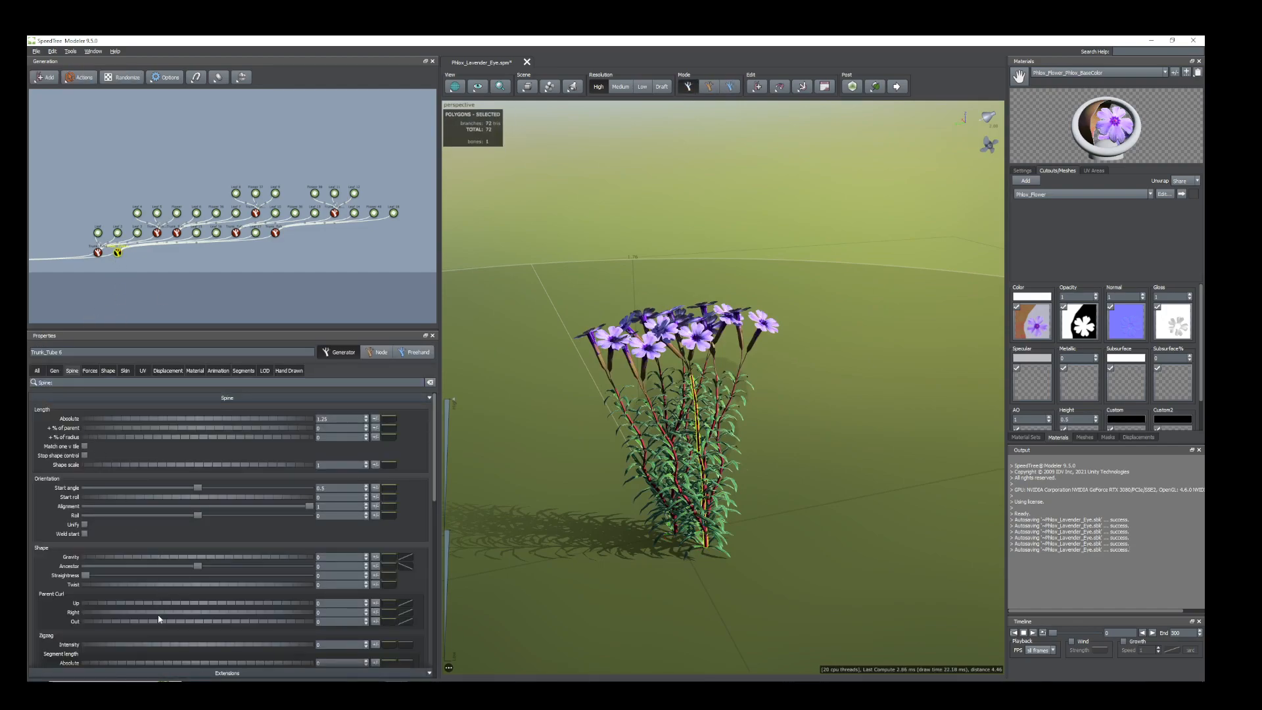
scroll(159, 615, "down", 2)
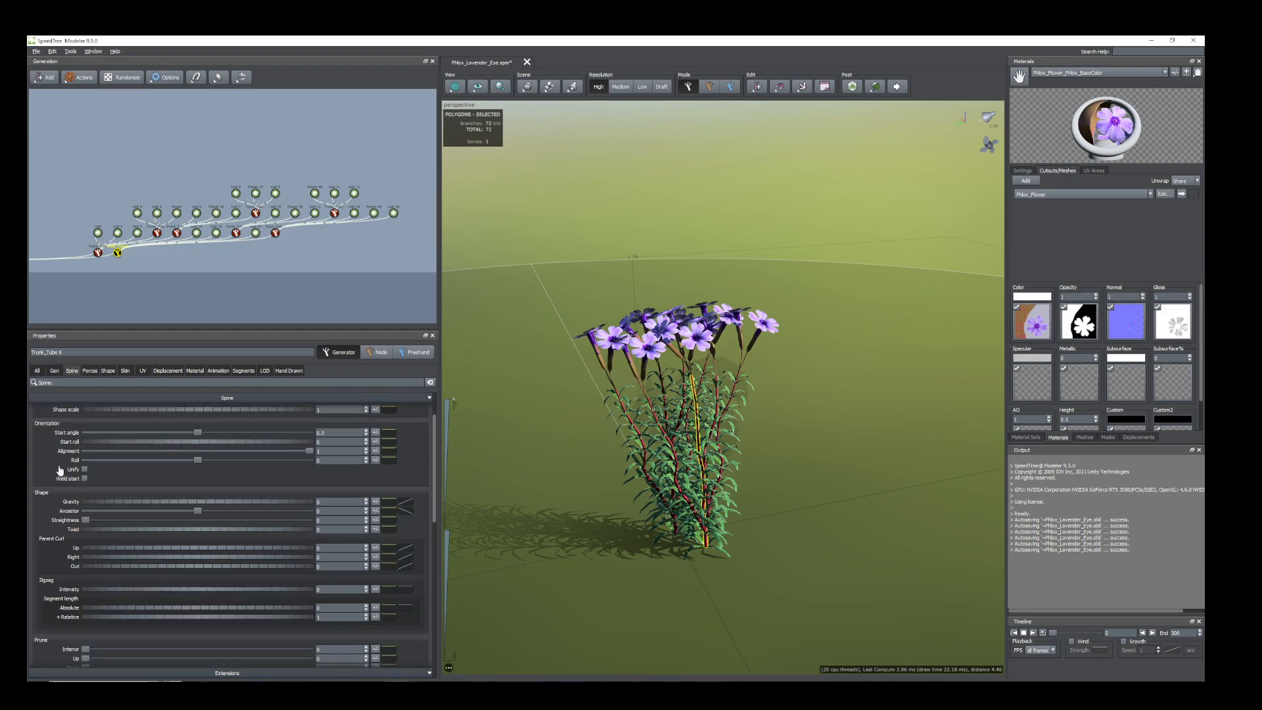
left_click(53, 370)
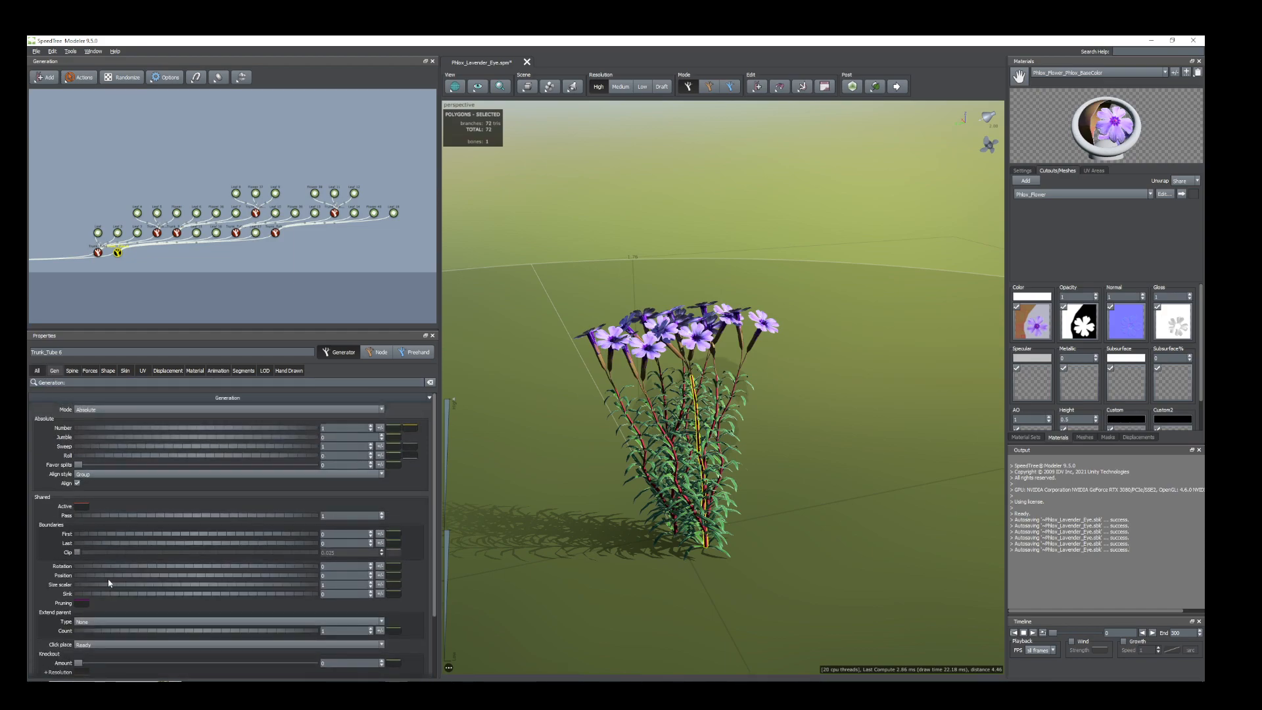
left_click_drag(102, 576, 103, 577)
Tilt the Trunk_Tube 6 cluster outward by reducing its Start angle to about 0.333.
scroll(690, 460, "up", 5)
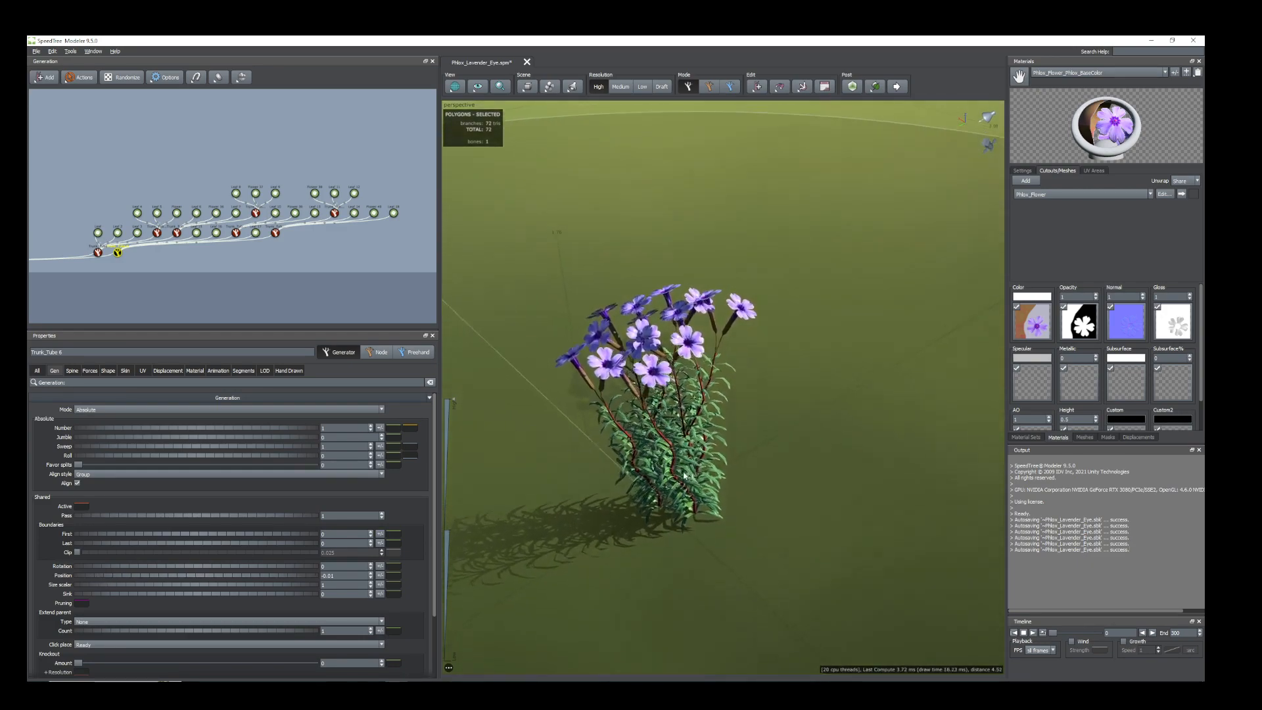
left_click_drag(690, 460, 675, 462)
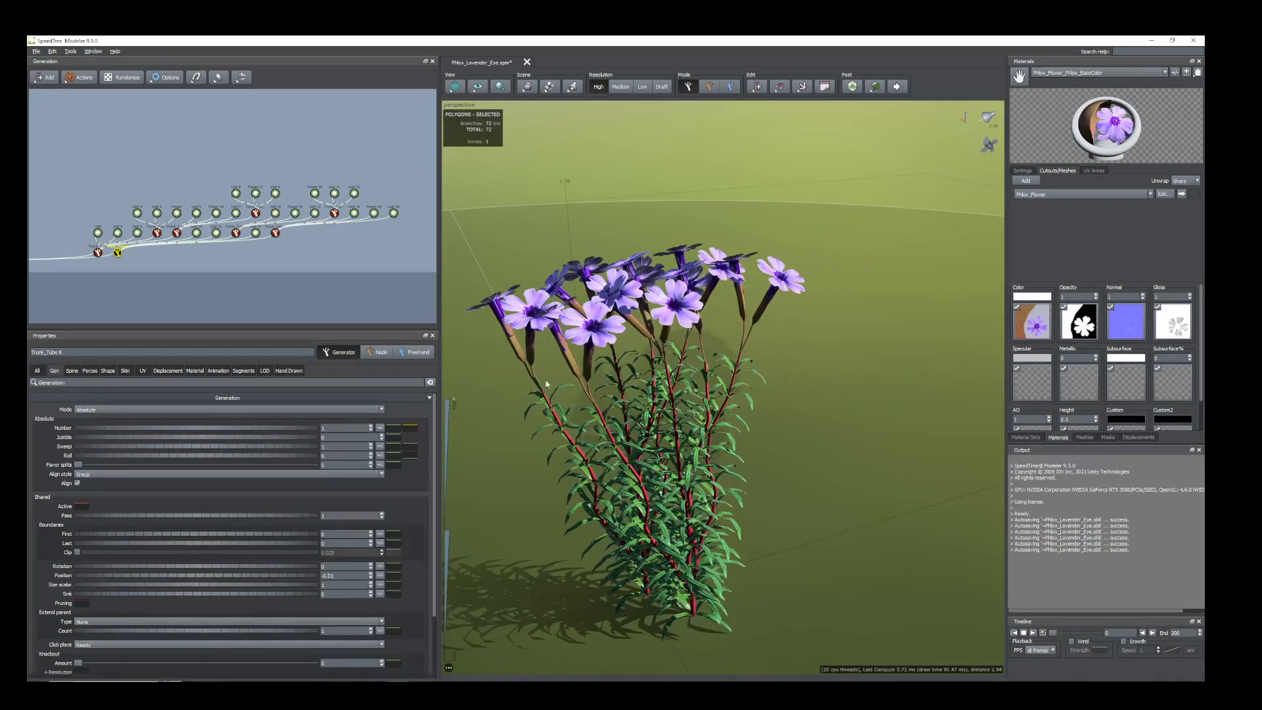
left_click_drag(670, 434, 637, 453)
scroll(664, 476, "down", 3)
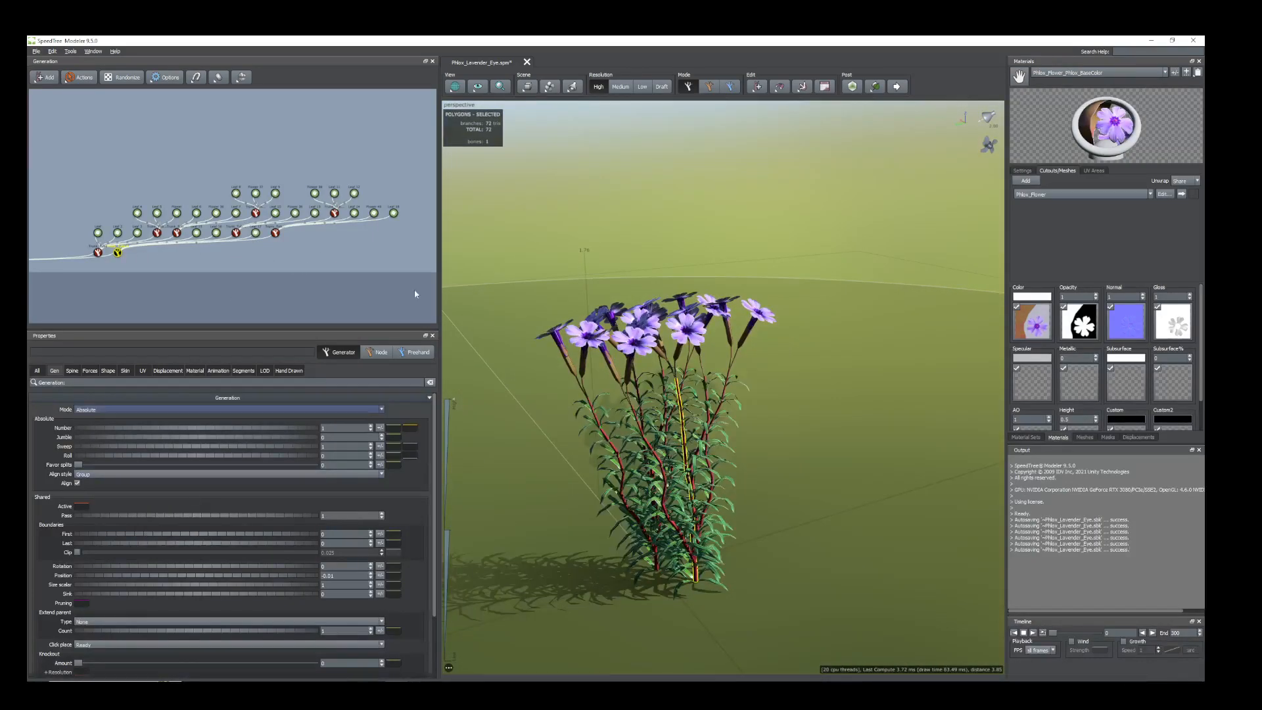
left_click(71, 371)
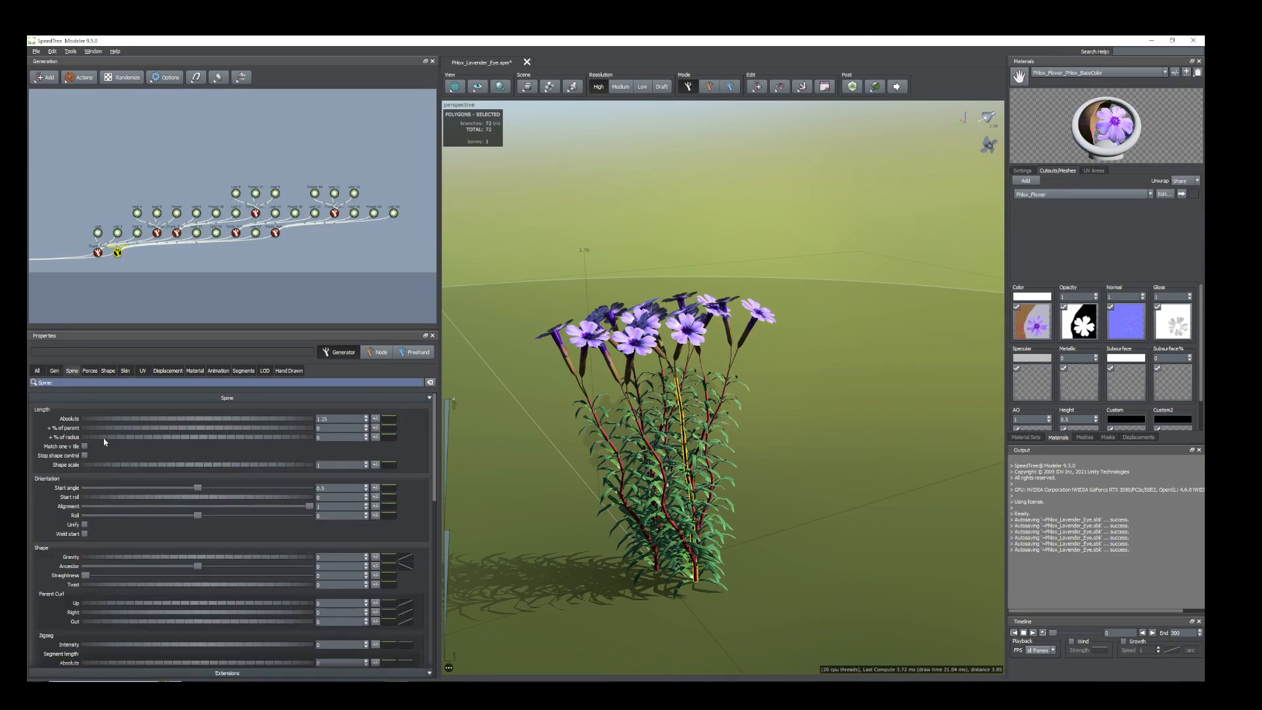
left_click_drag(197, 490, 160, 497)
left_click_drag(628, 591, 548, 603)
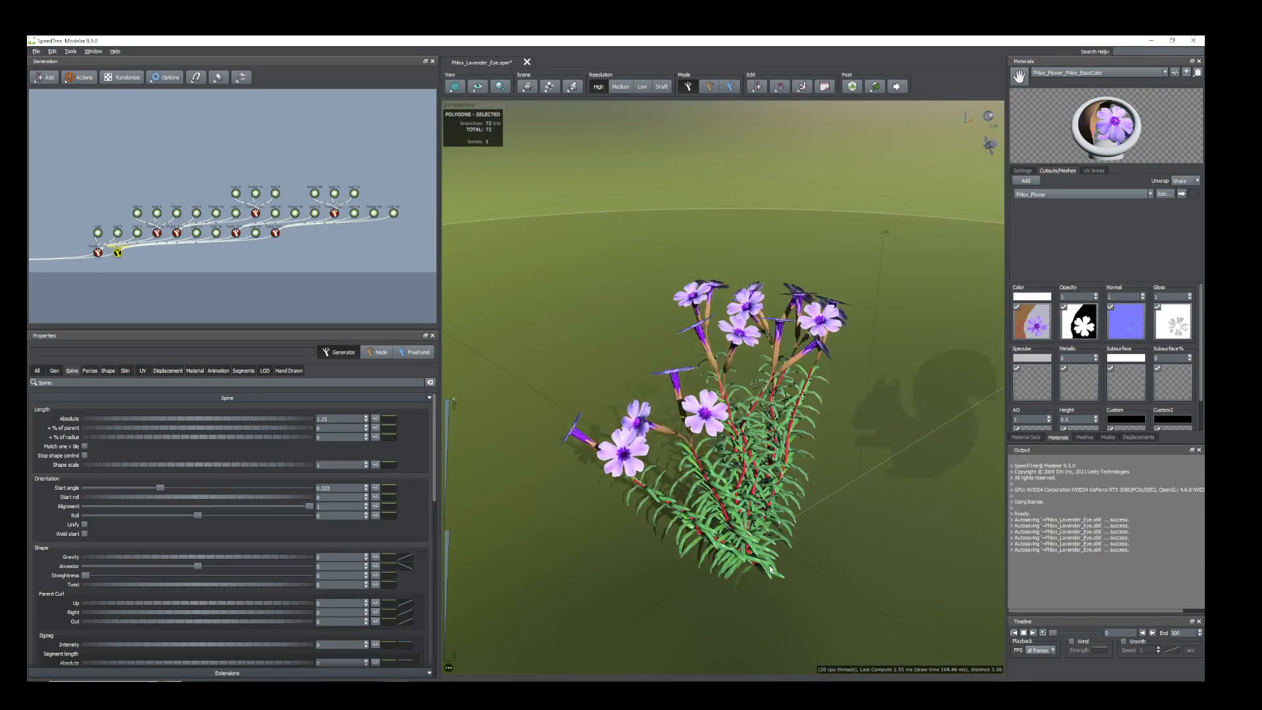
Reposition the tilted Trunk_Tube 6 cluster by its node at the base of the plant.
key("space")
left_click_drag(768, 580, 725, 580)
left_click_drag(690, 560, 722, 581)
mouse_move(740, 517)
left_mouse_down()
mouse_move(723, 517)
mouse_move(752, 512)
left_mouse_up()
left_click_drag(789, 580, 700, 526)
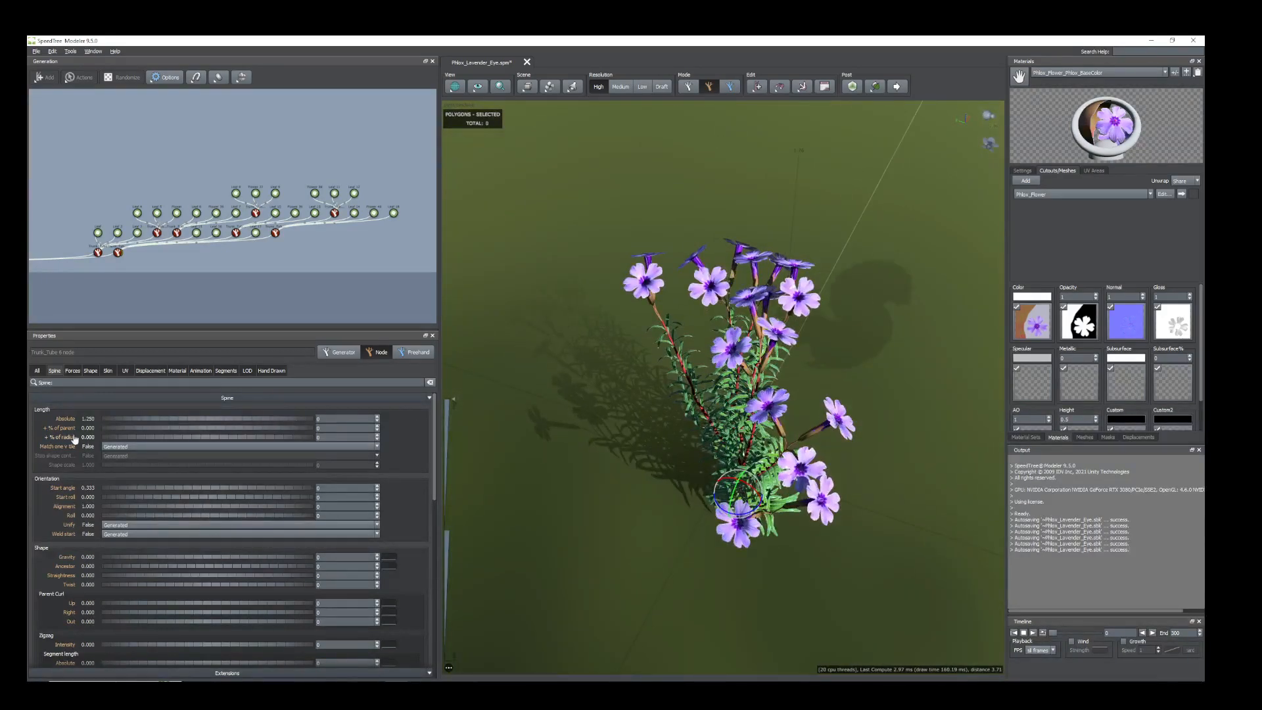
left_click(195, 284)
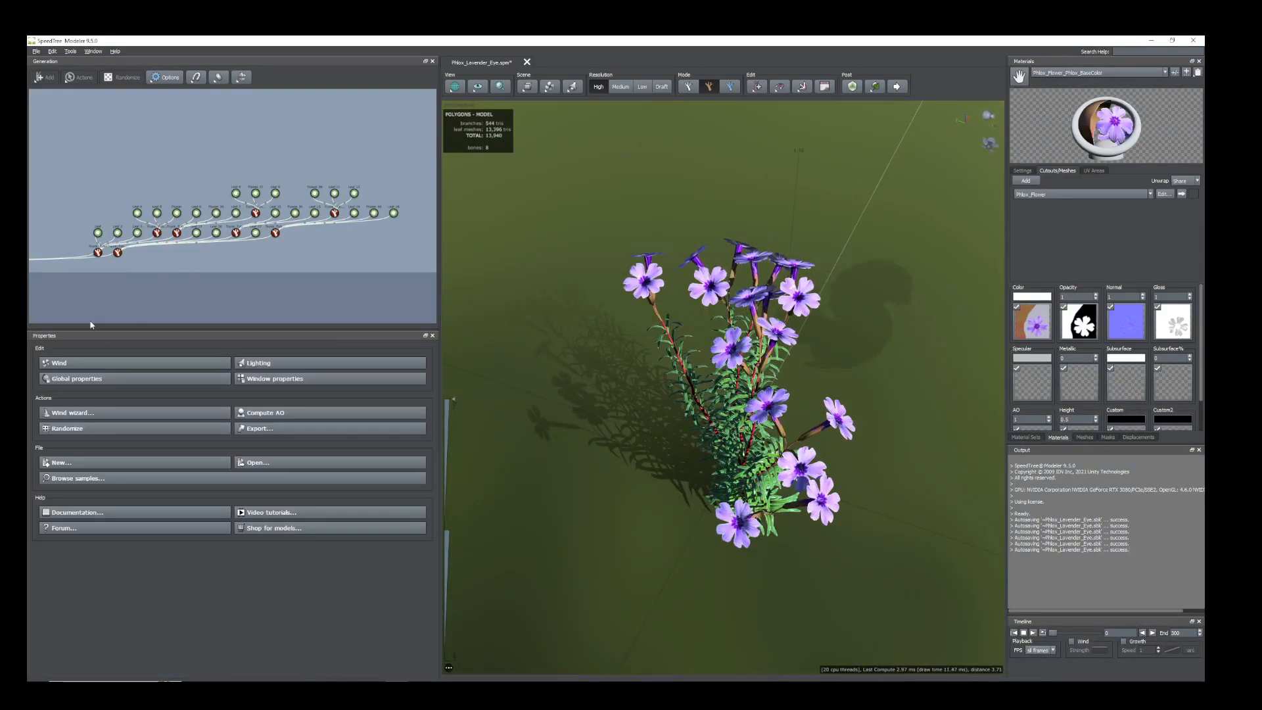
left_click(120, 251)
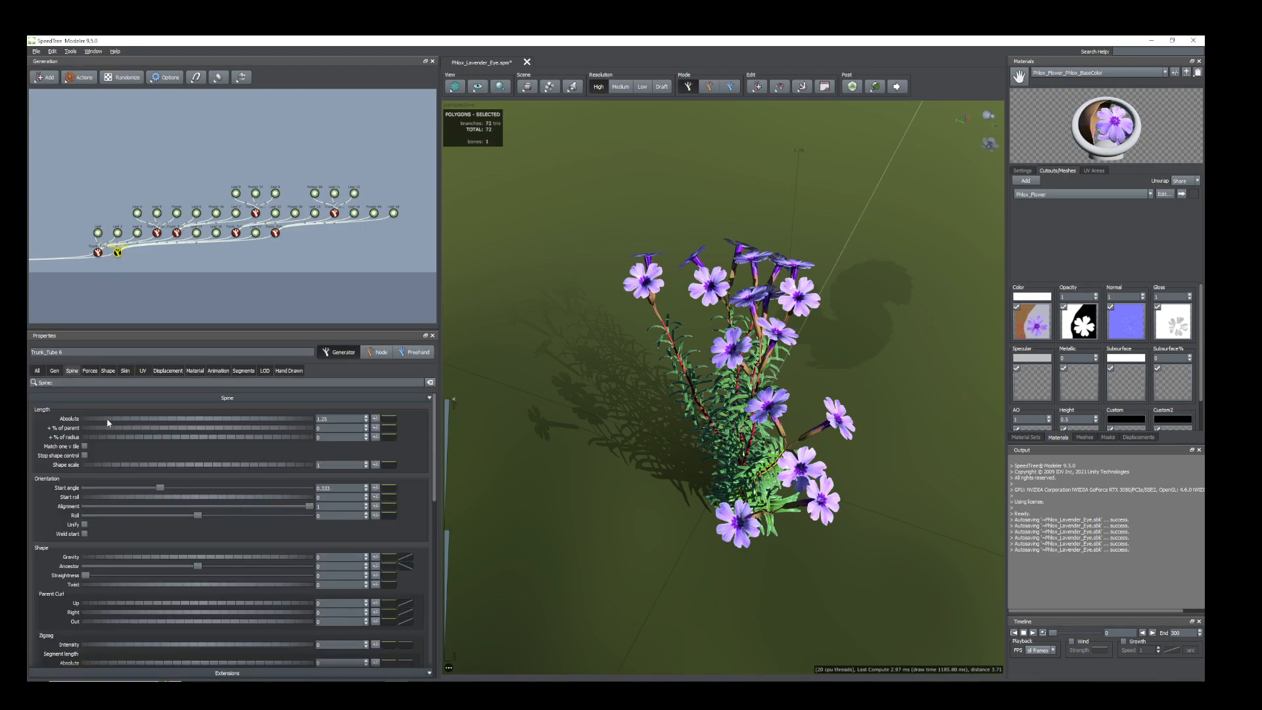
left_click(55, 371)
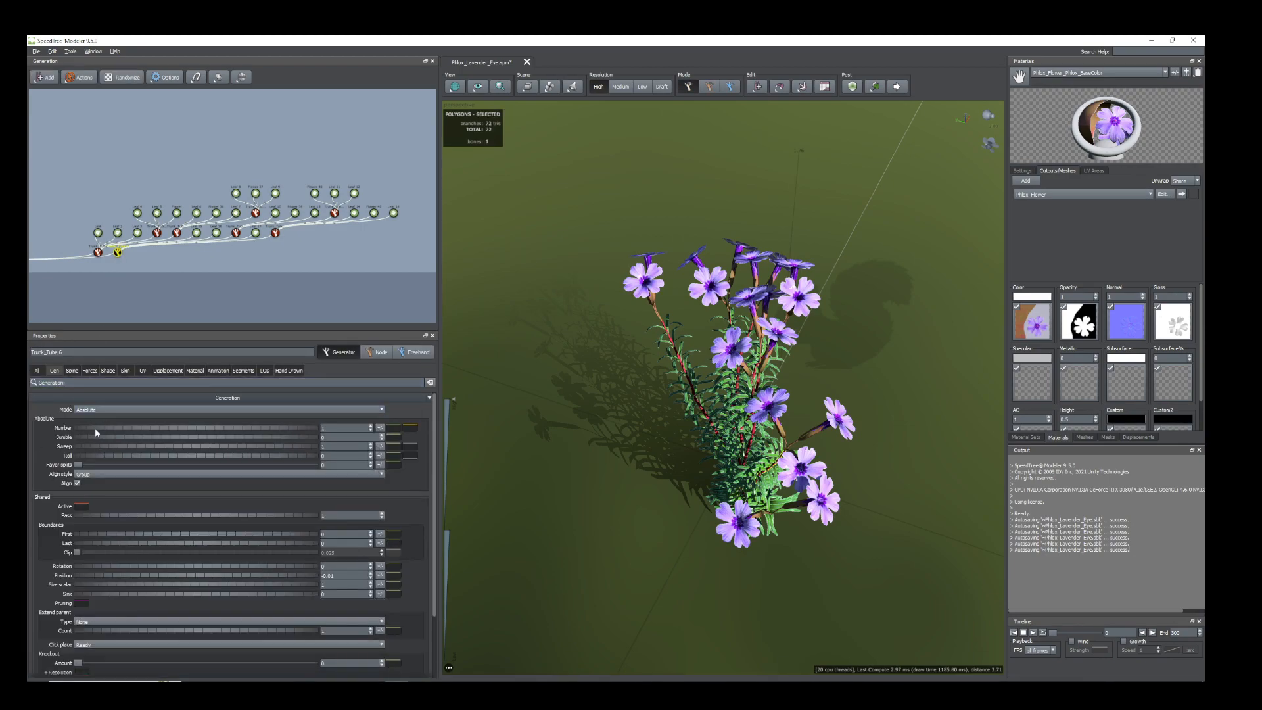
mouse_move(94, 428)
left_mouse_down()
mouse_move(141, 432)
mouse_move(100, 424)
left_mouse_up()
Examine the spread of both stem clusters from several angles and their arrangement in the generator graph.
left_click_drag(868, 480, 890, 550)
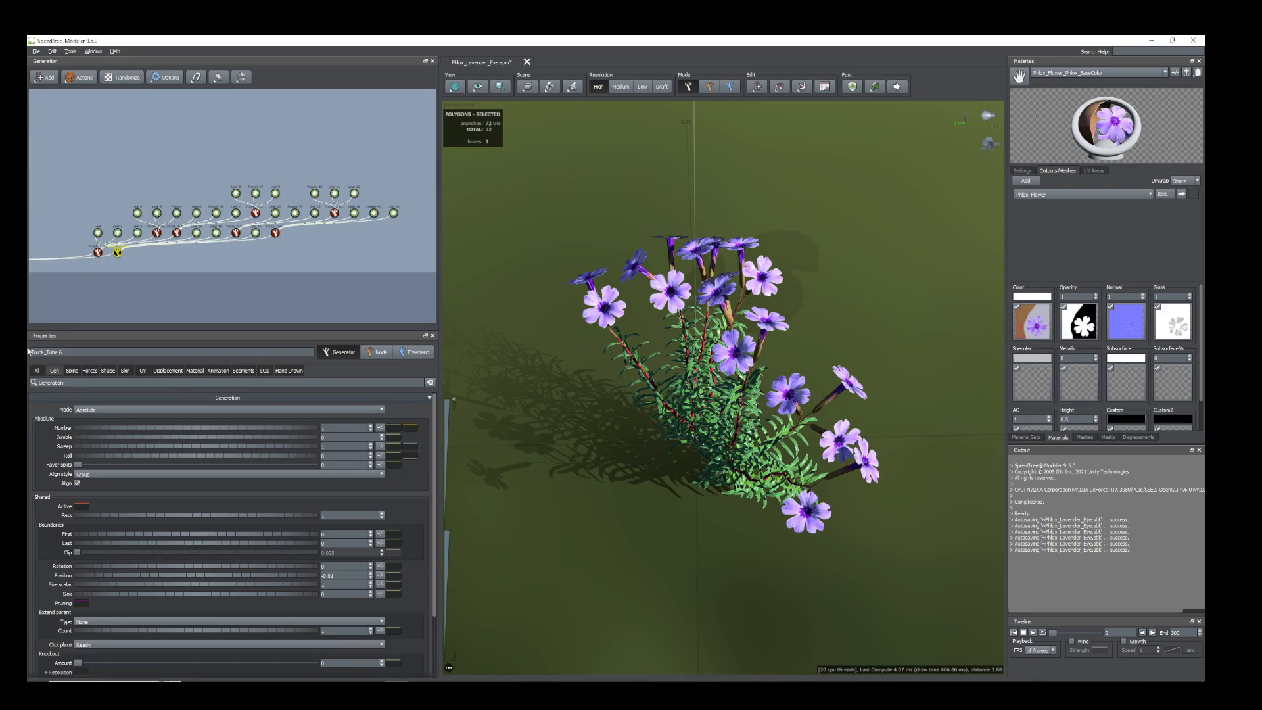
left_click_drag(780, 594, 815, 585)
left_click_drag(699, 531, 687, 543)
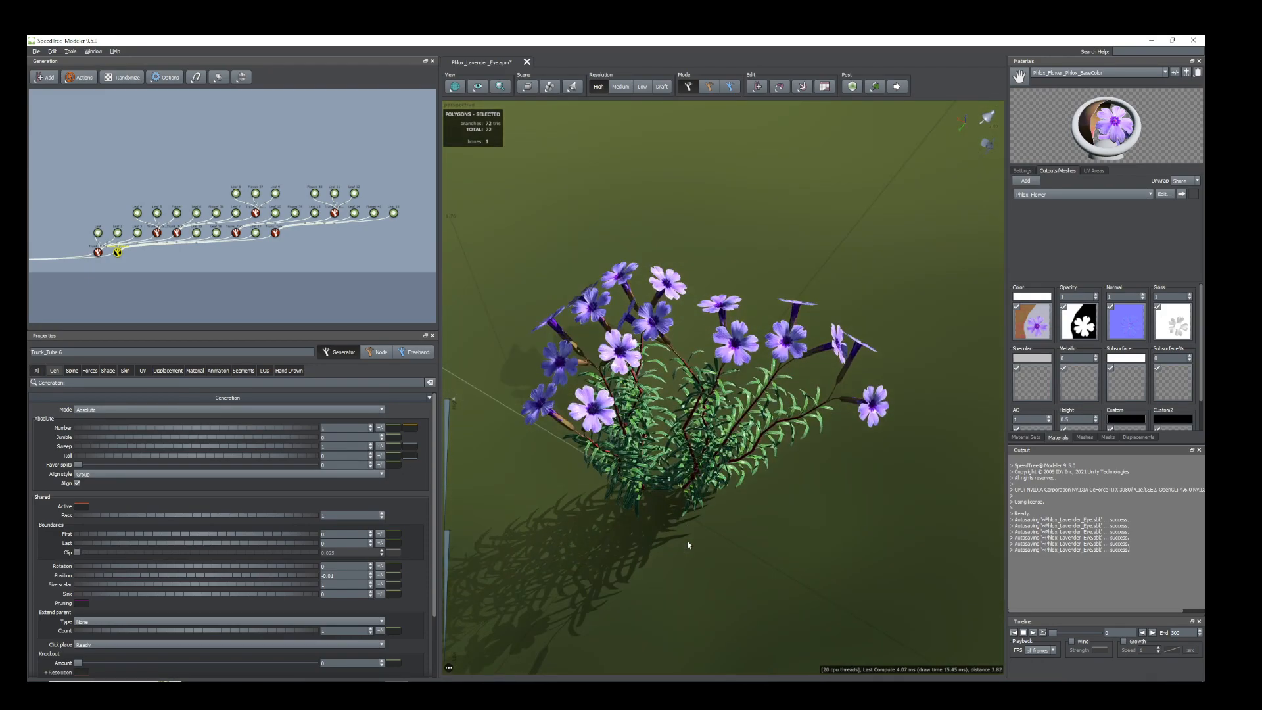
scroll(94, 259, "up", 3)
middle_click_drag(150, 283, 197, 270)
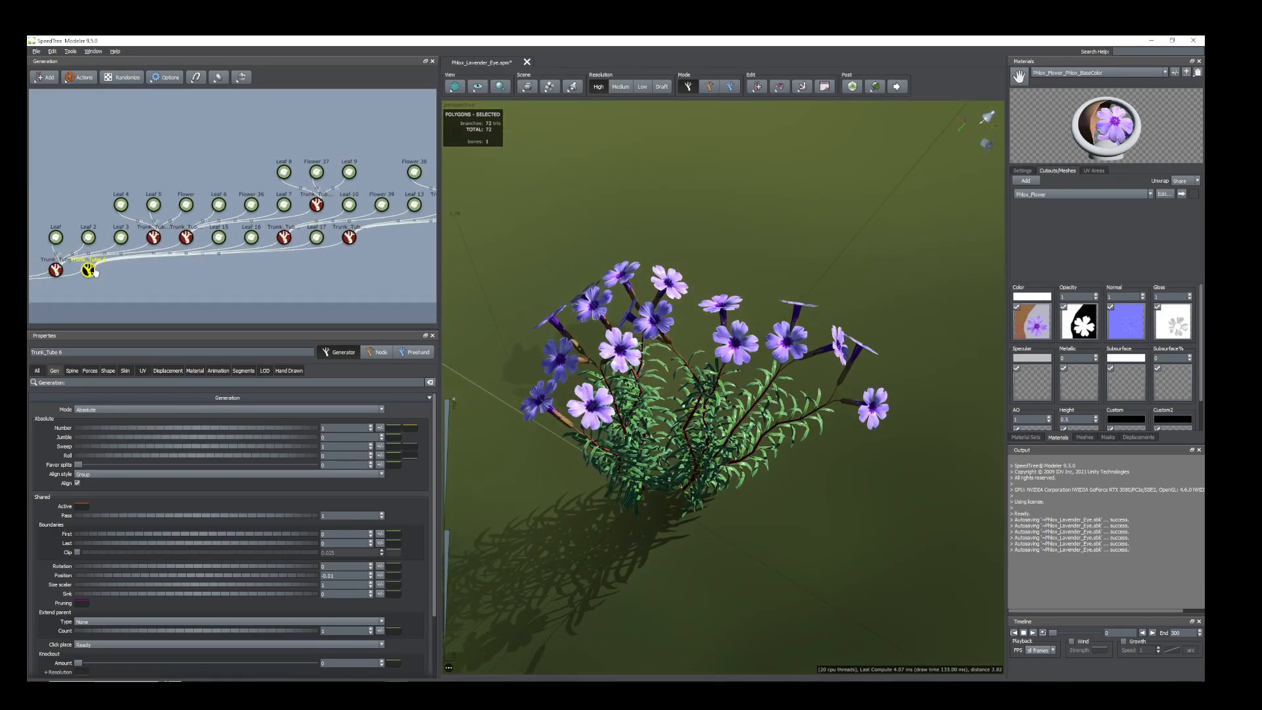
scroll(246, 282, "down", 2)
left_click_drag(650, 507, 658, 496)
scroll(381, 287, "down", 2)
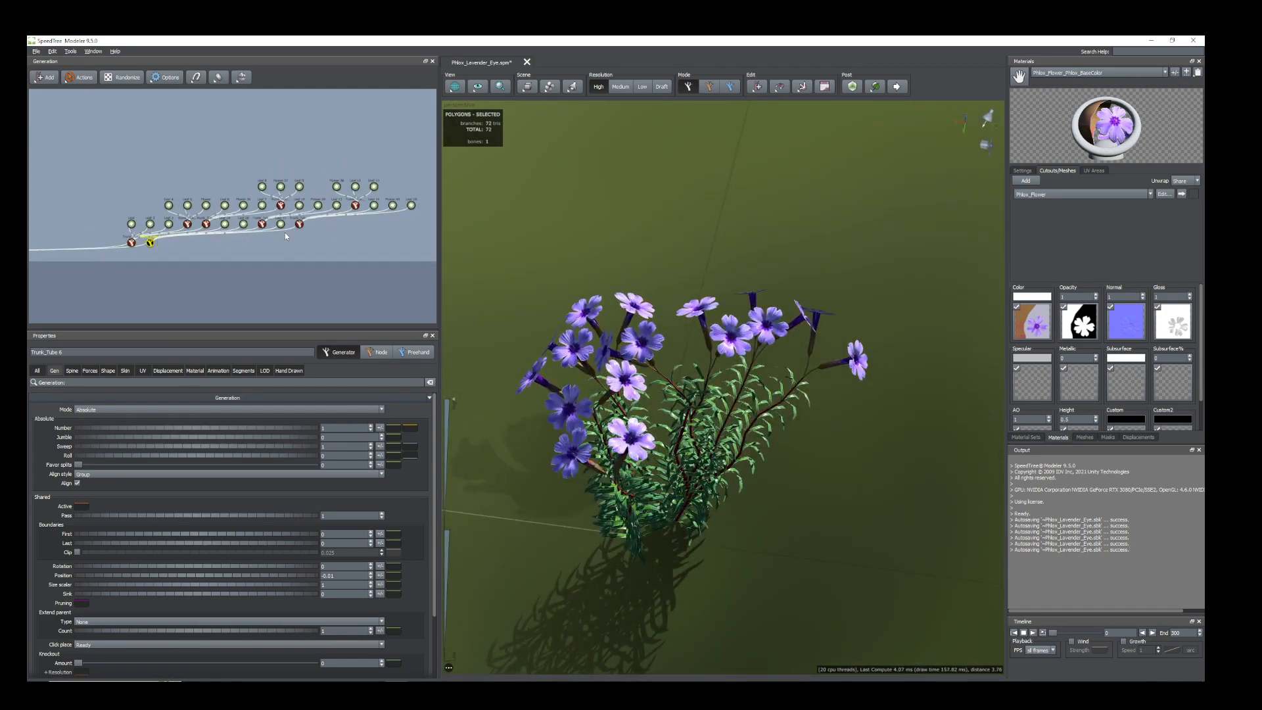
scroll(227, 237, "down", 2)
scroll(185, 243, "up", 5)
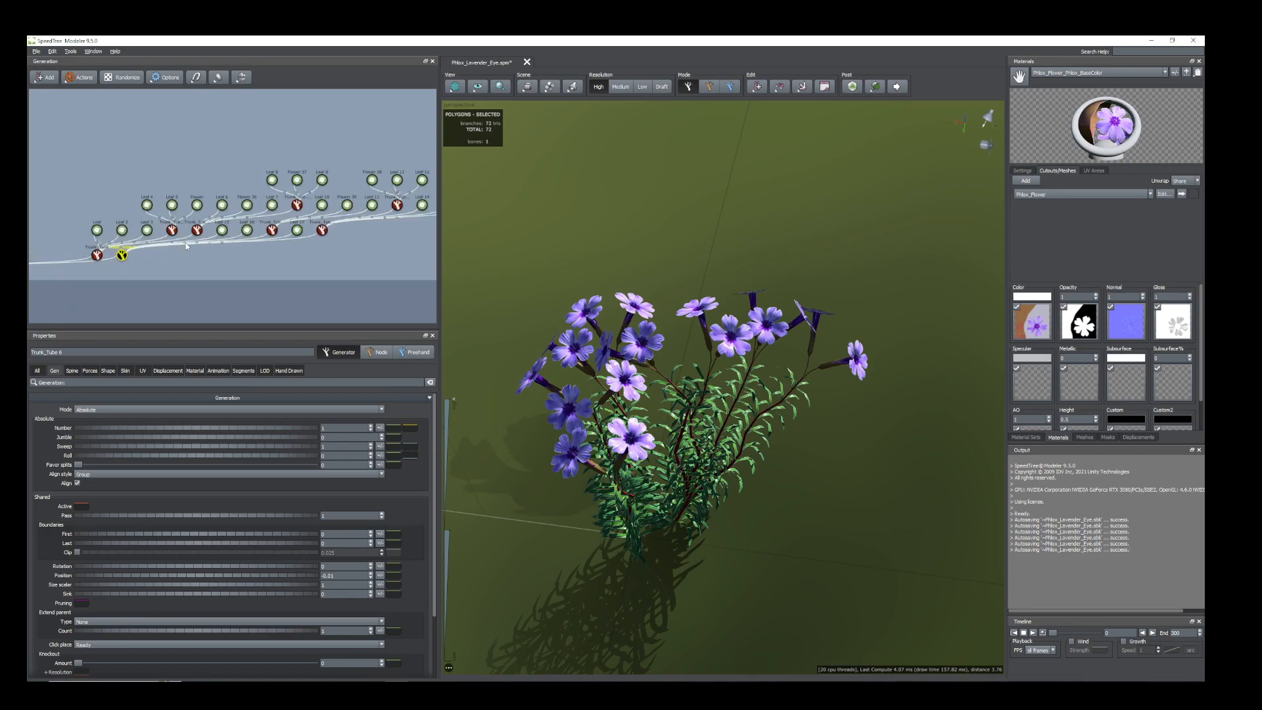
Duplicate the Trunk_Tube 6 stem together with its child stems, leaves and flowers.
middle_click_drag(262, 277, 229, 270)
left_click(63, 261)
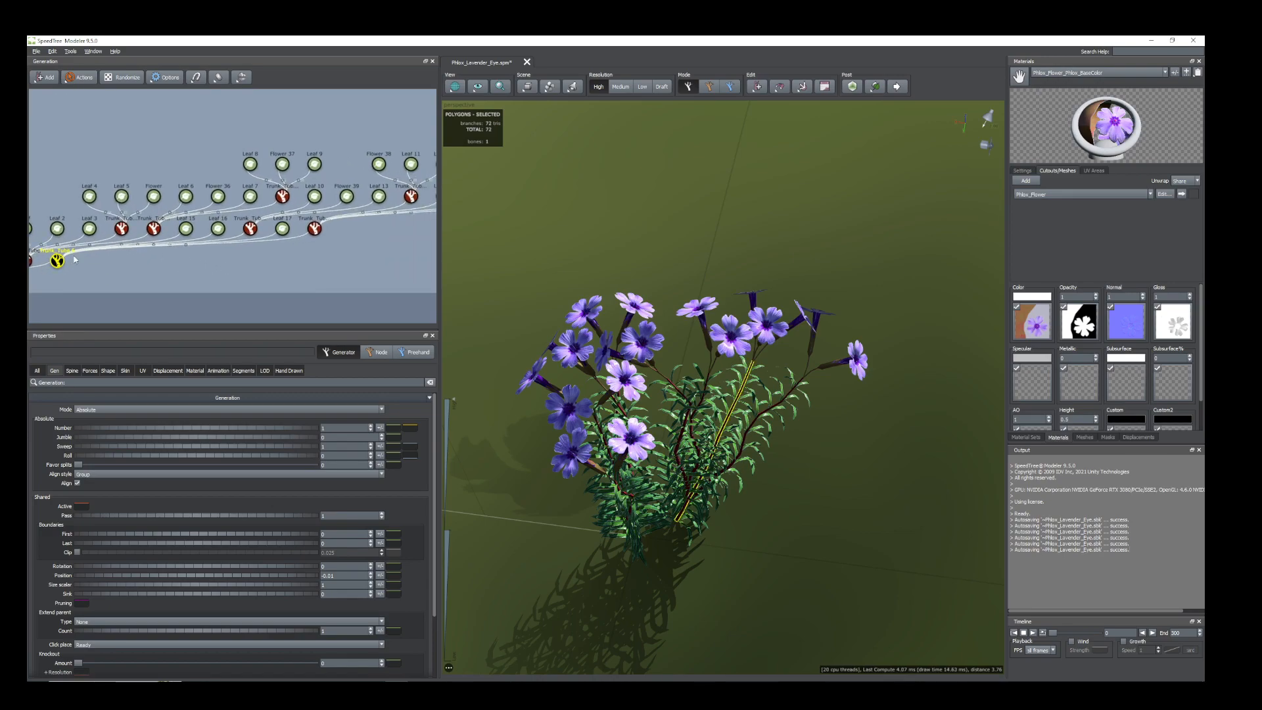
left_click(252, 230, "ctrl")
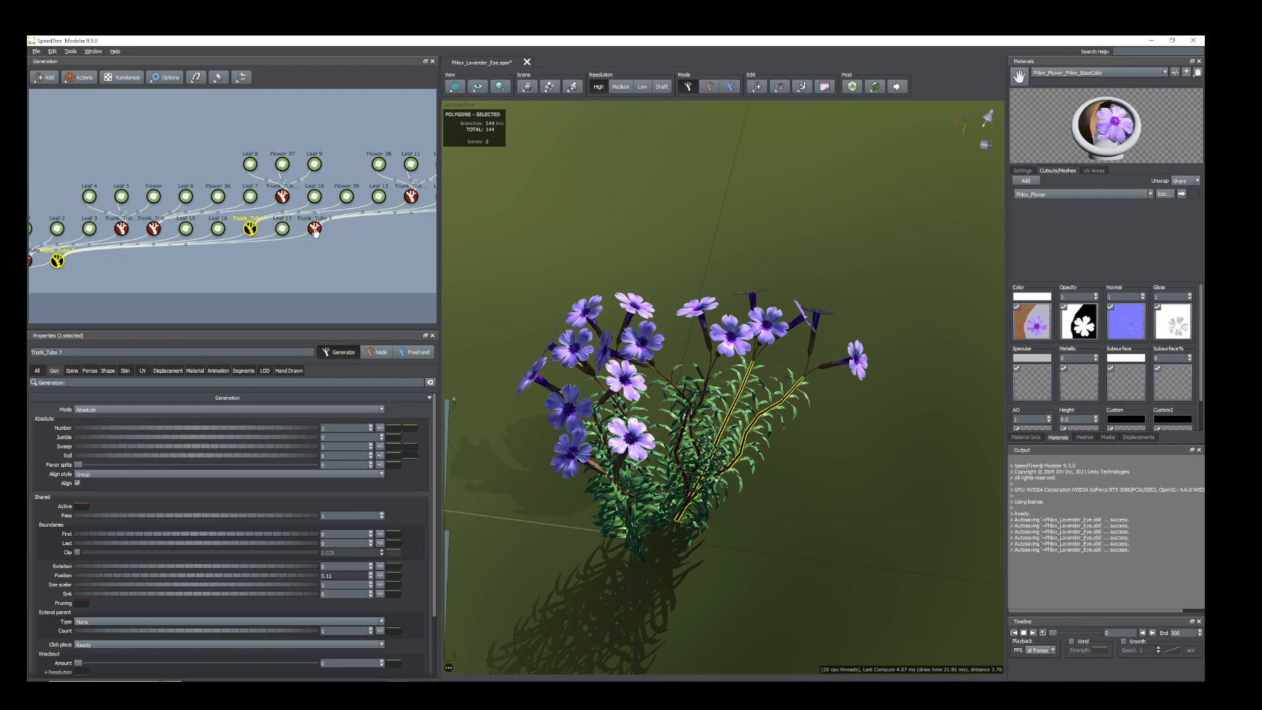
left_click(315, 229, "ctrl")
left_click_drag(311, 190, 382, 206, "ctrl")
left_click(282, 230, "ctrl")
middle_click_drag(380, 274, 248, 311)
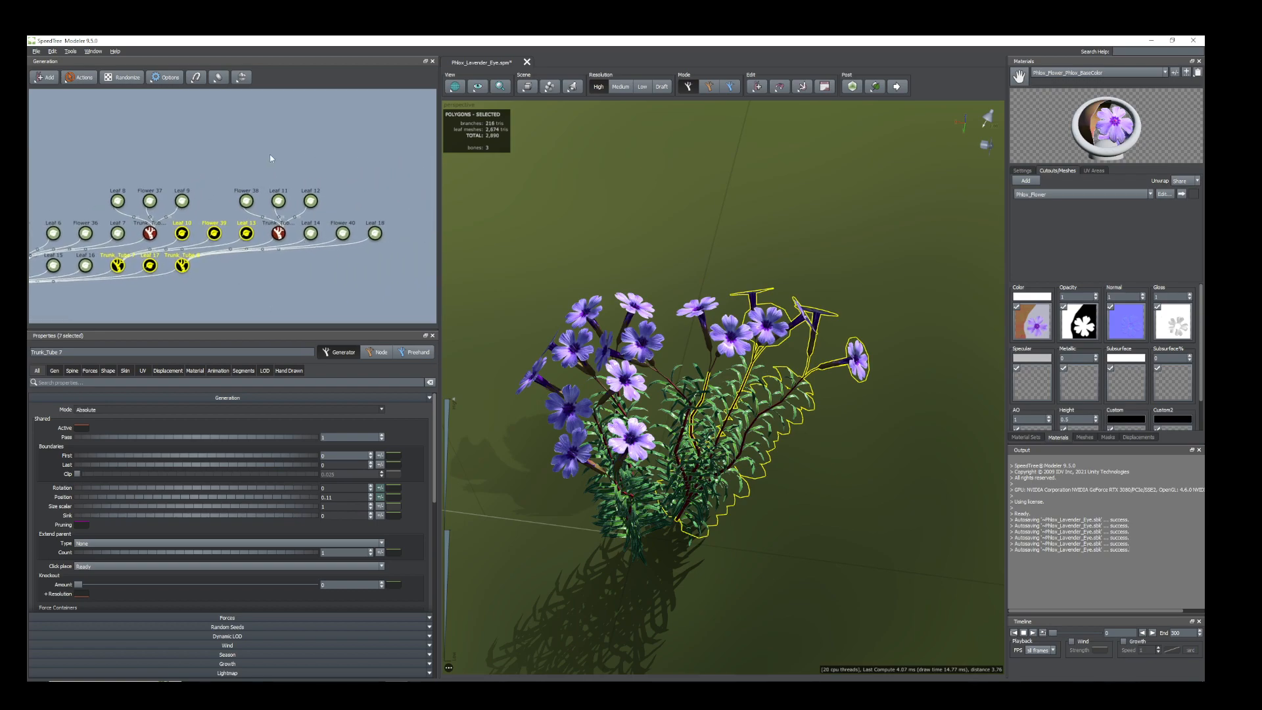
left_click_drag(292, 198, 337, 208, "ctrl")
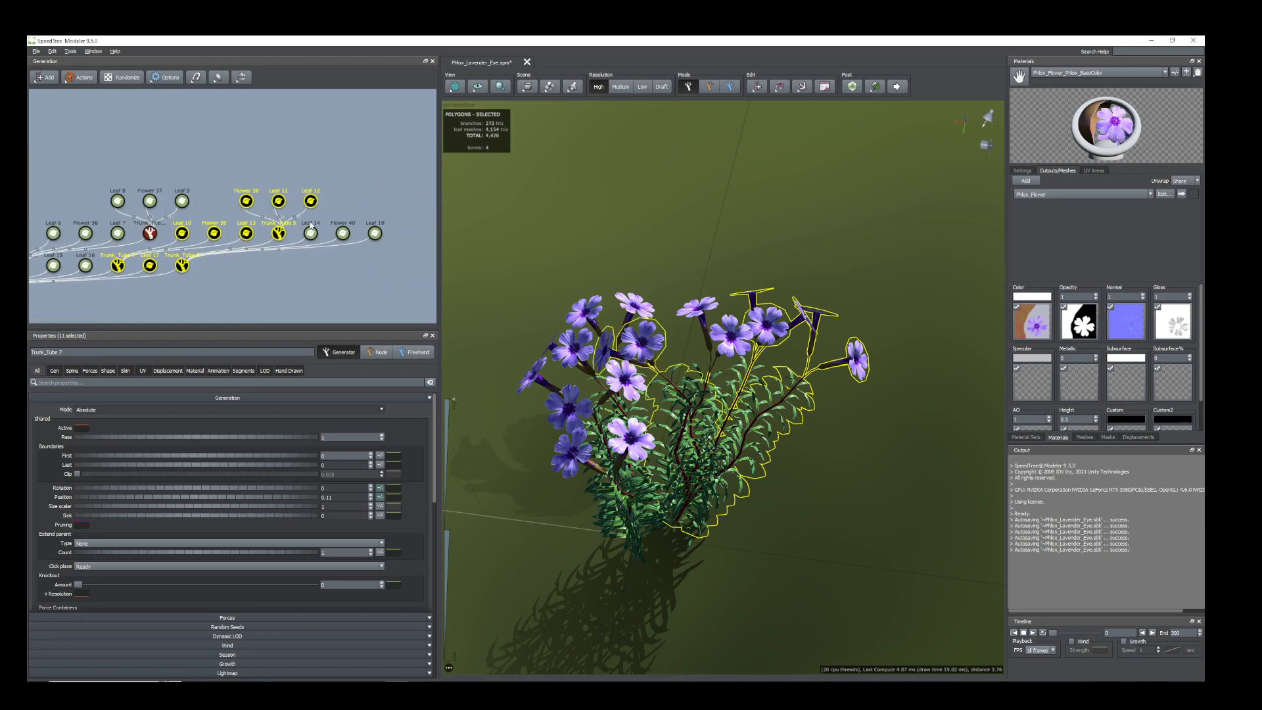
left_click_drag(405, 260, 313, 219, "ctrl")
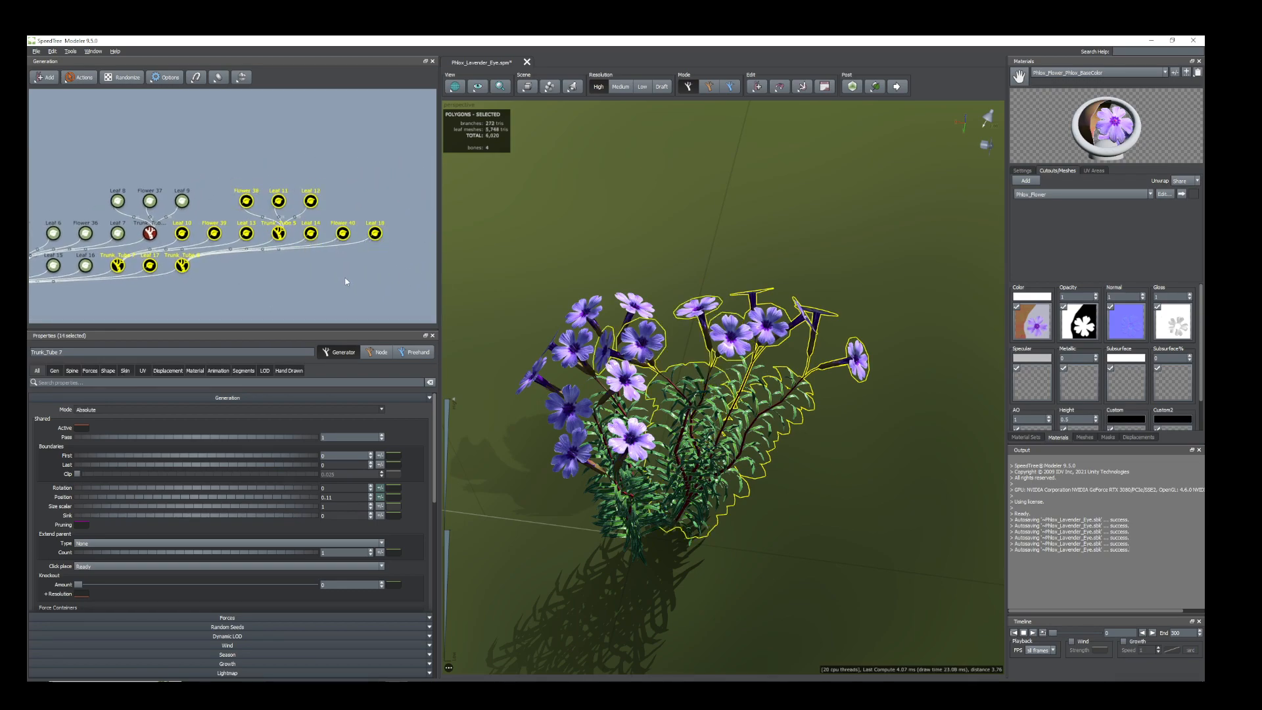
scroll(346, 281, "down", 3)
middle_click_drag(191, 284, 230, 260)
right_click(144, 241)
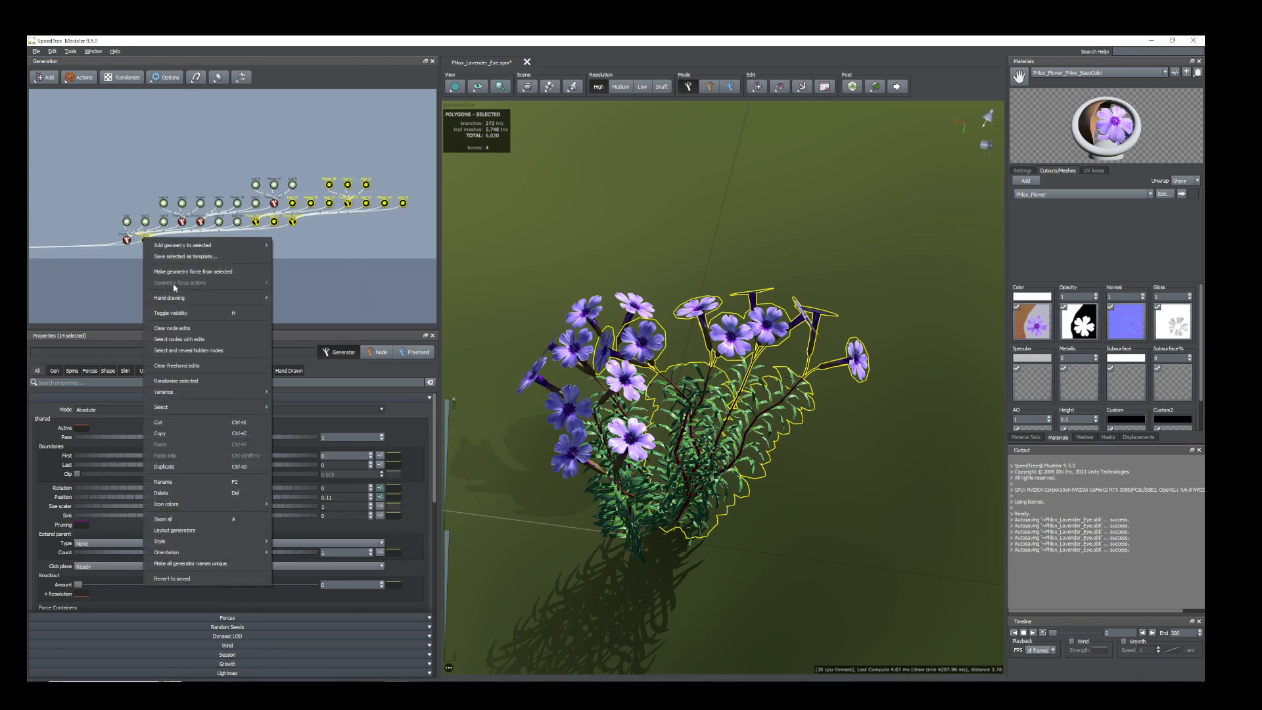
left_click(174, 468)
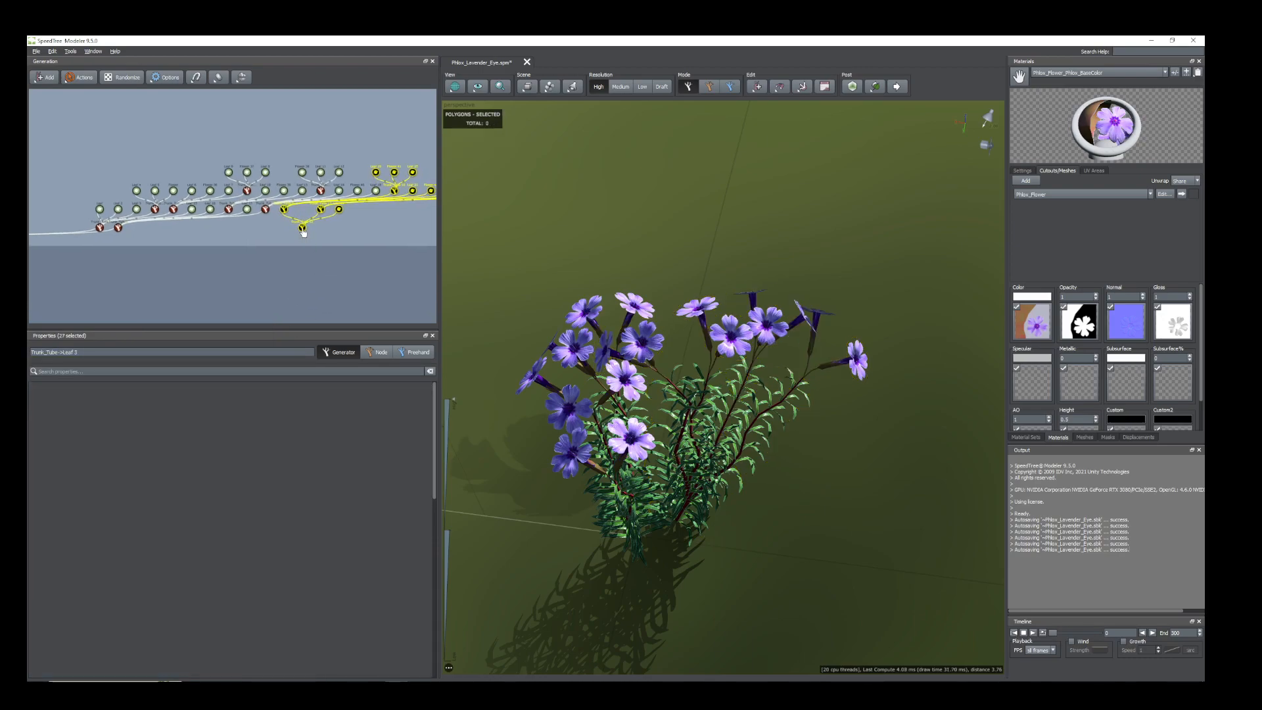
Attach the newly duplicated stem hierarchy to the root node of the generator graph.
scroll(302, 230, "down", 5)
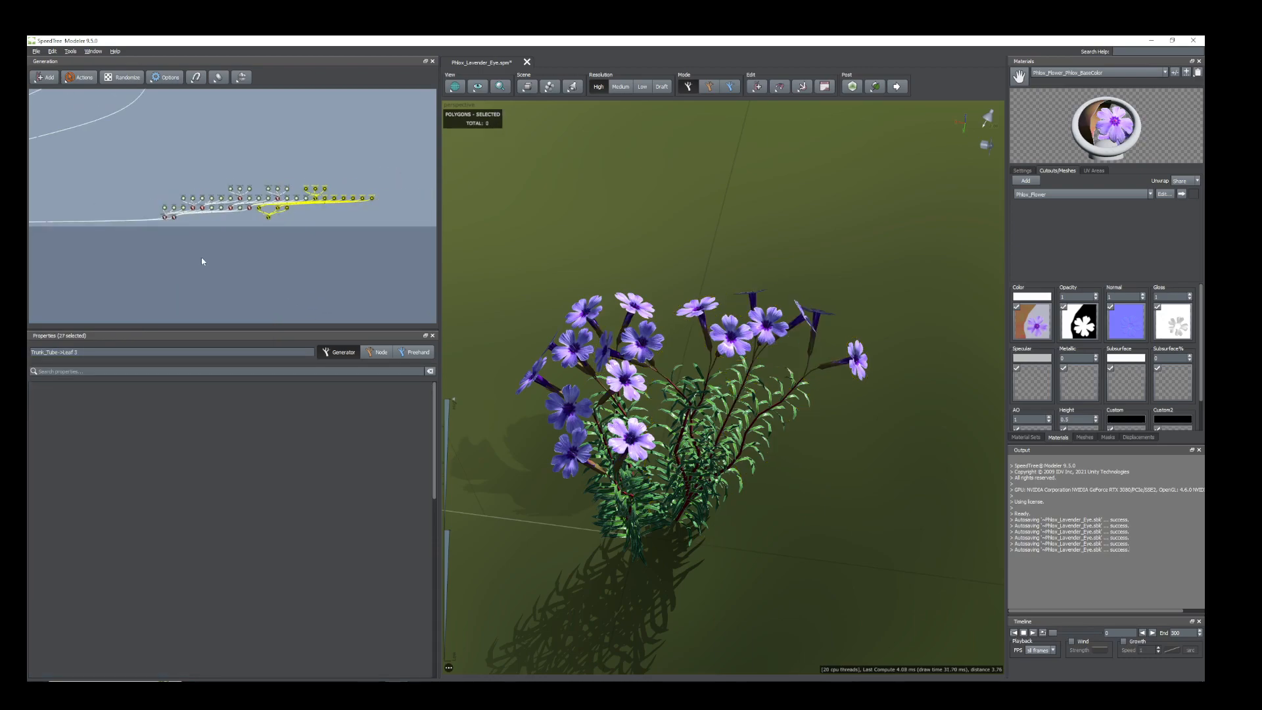
left_click_drag(352, 214, 73, 221)
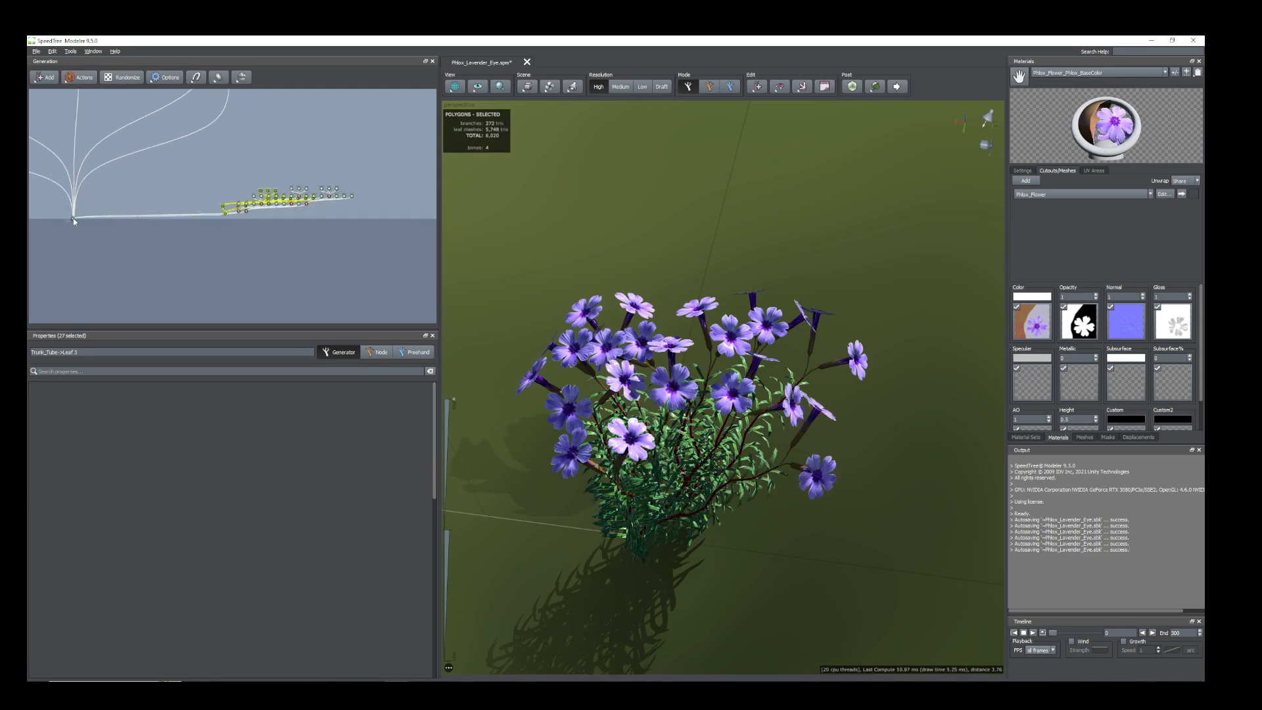
scroll(342, 227, "up", 4)
middle_click_drag(370, 247, 236, 244)
Rename the new cluster's main stem generator, Trunk_Tube 12, as Trunk_3.
scroll(232, 235, "up", 4)
left_click(234, 243)
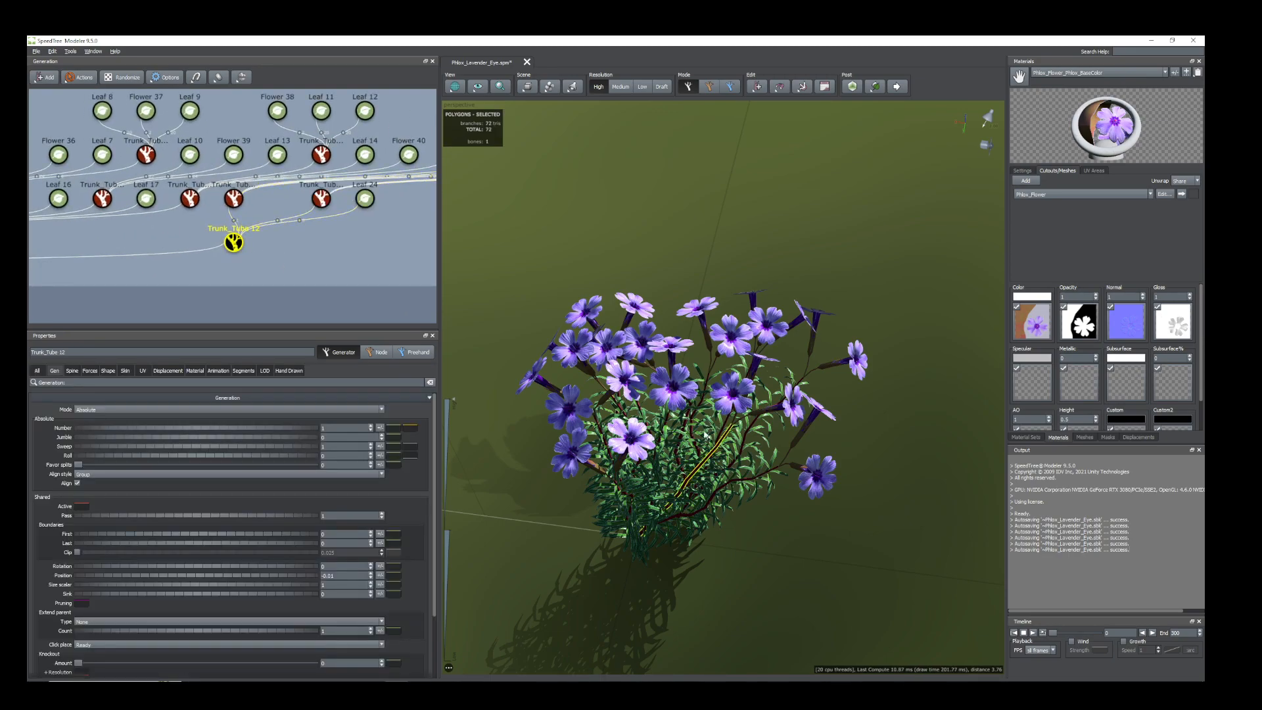
right_click(235, 243)
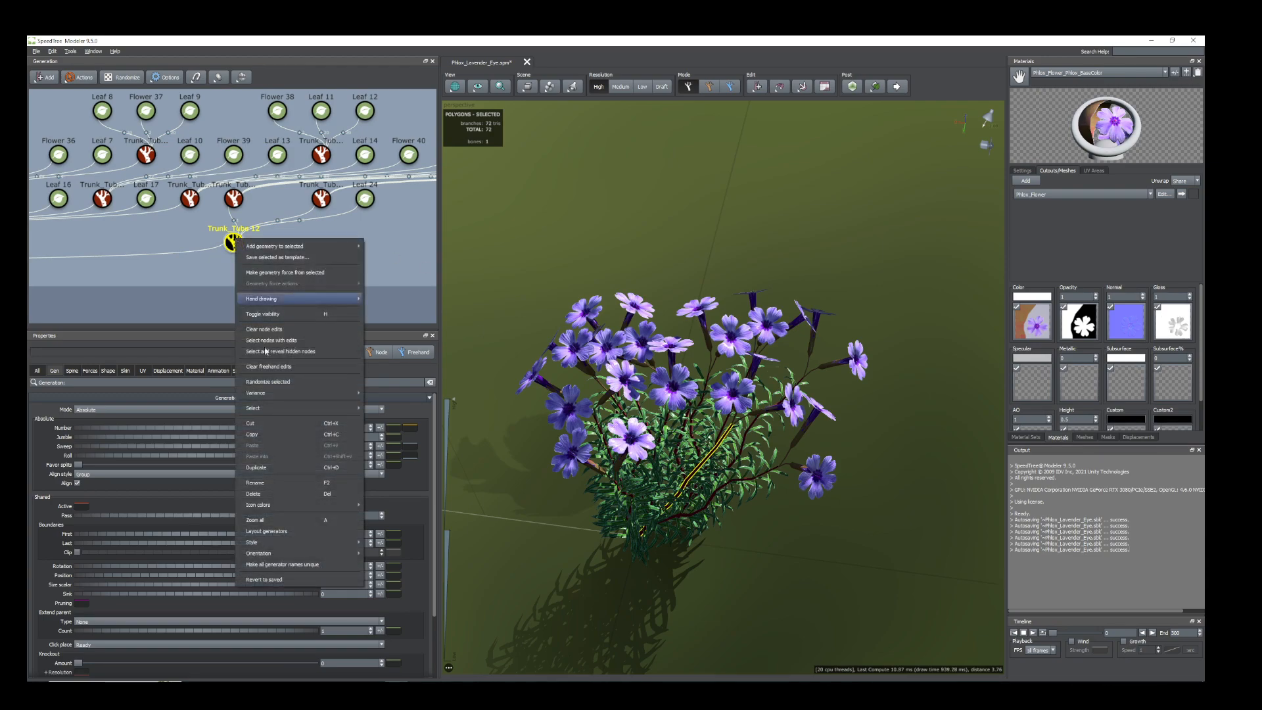
left_click(283, 484)
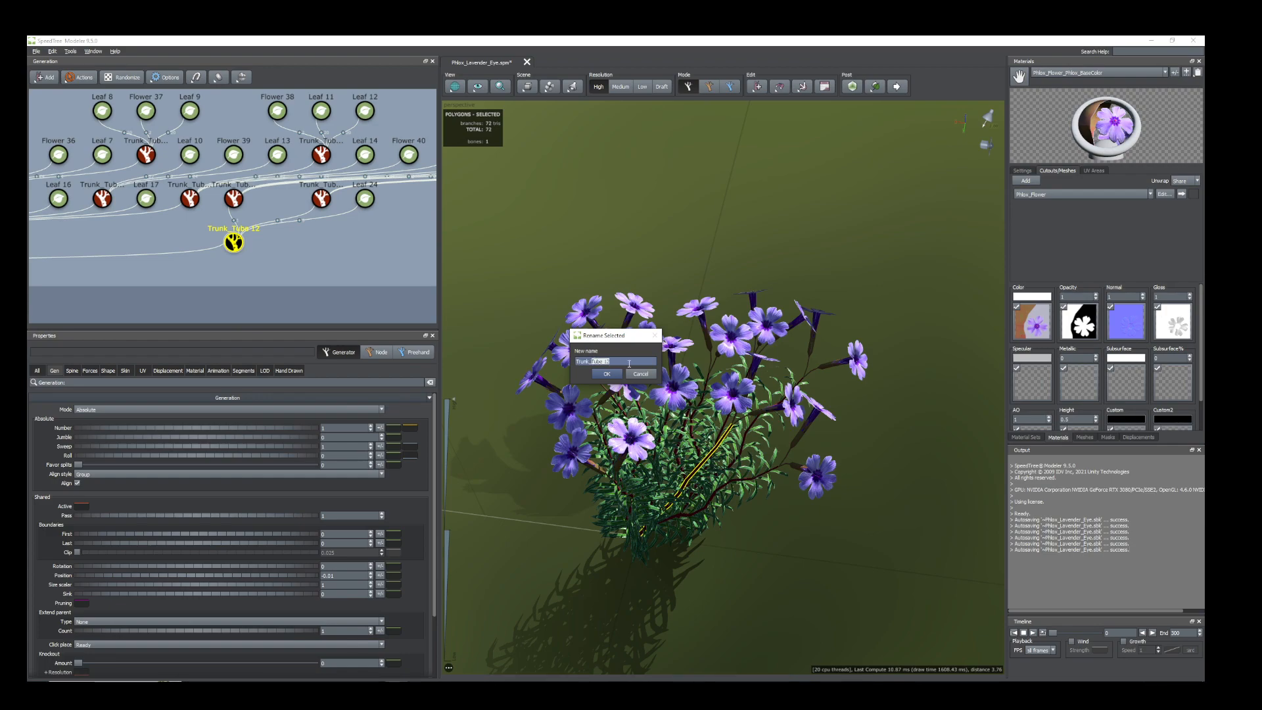
type("Trunk_3")
left_click(607, 374)
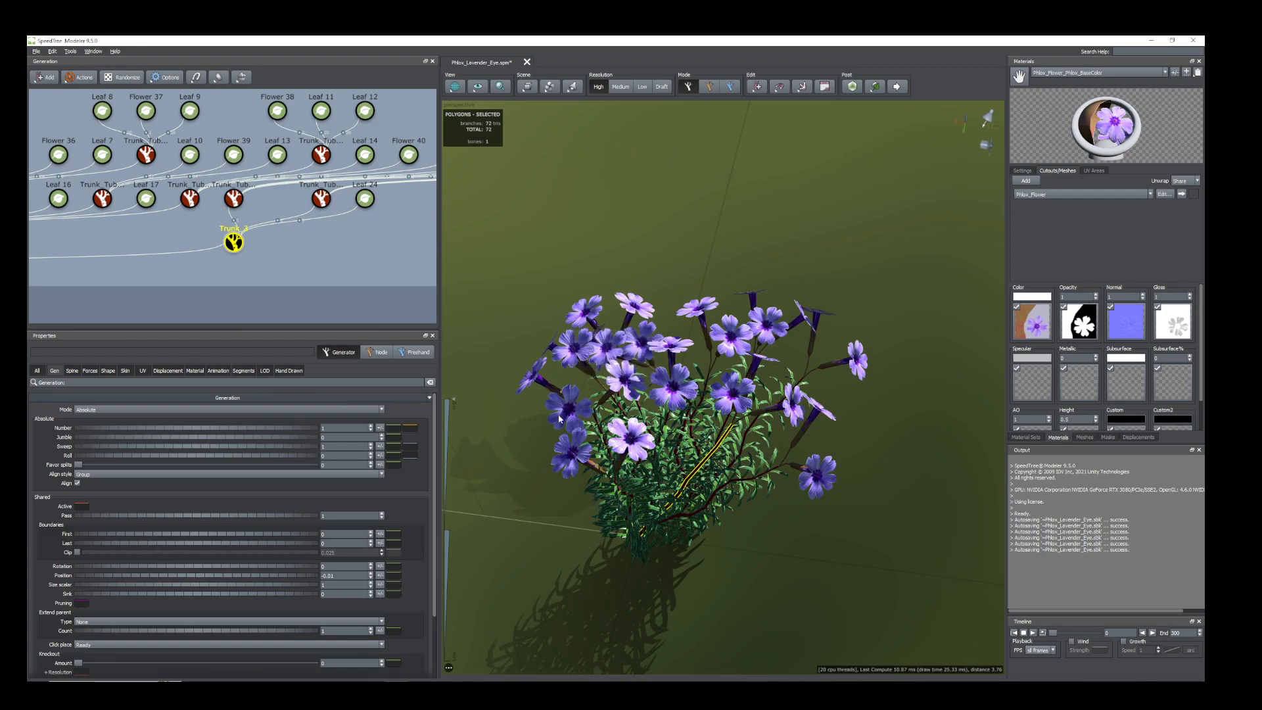
Rename the Trunk_Tube 6 generator as Trunk_2.
middle_click_drag(201, 273, 468, 275)
middle_click_drag(62, 236, 303, 236)
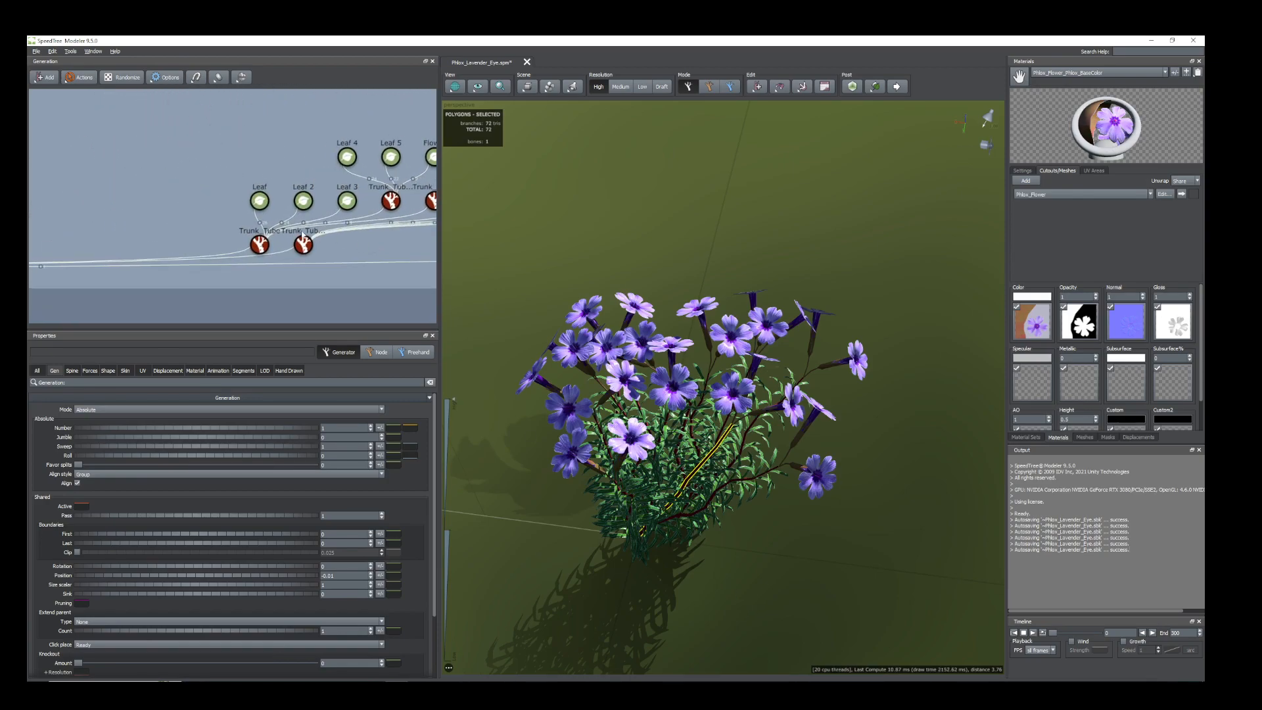
right_click(304, 246)
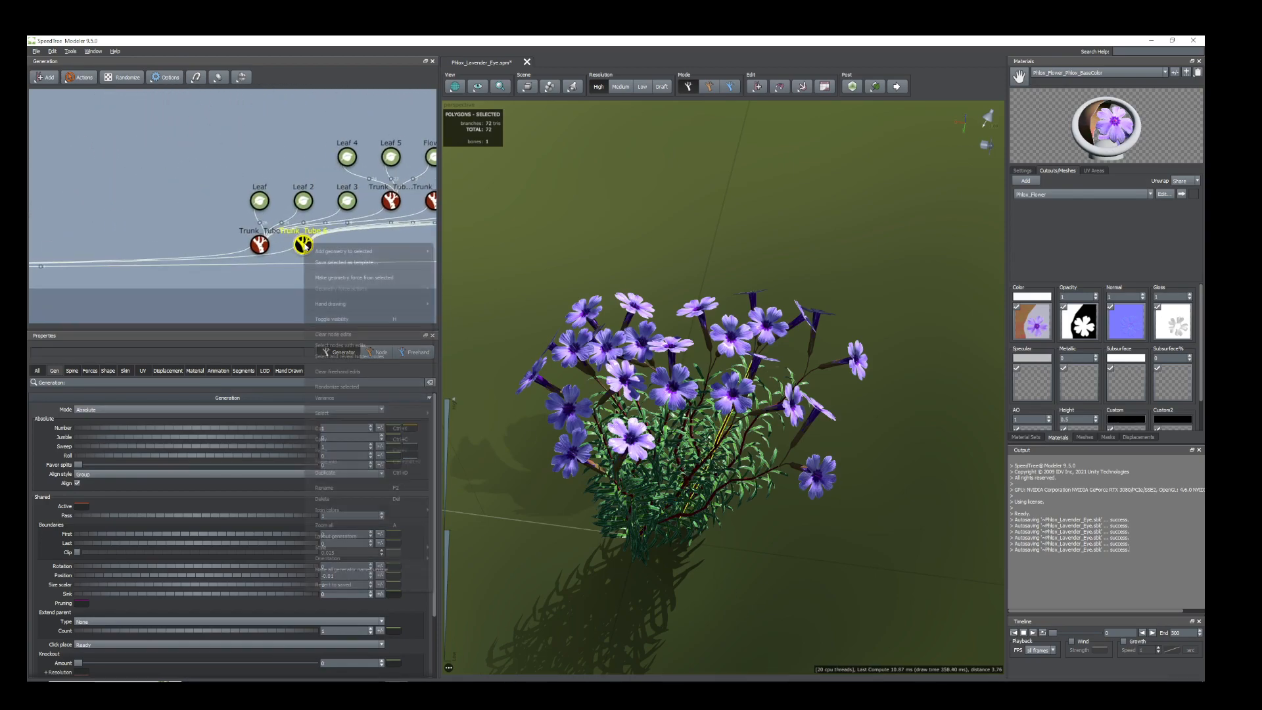
left_click(324, 487)
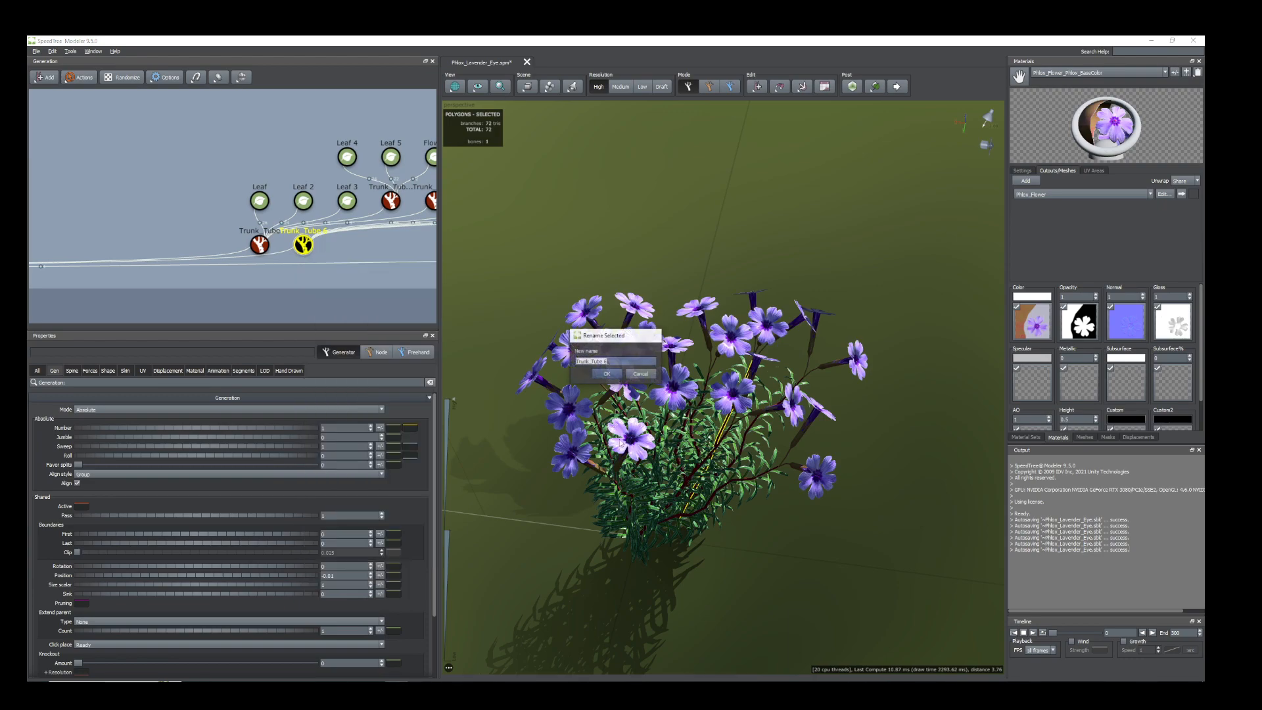
type("Trunk_2")
left_click(607, 374)
Rename the original Trunk_Tube stem generator as Trunk_1.
right_click(259, 244)
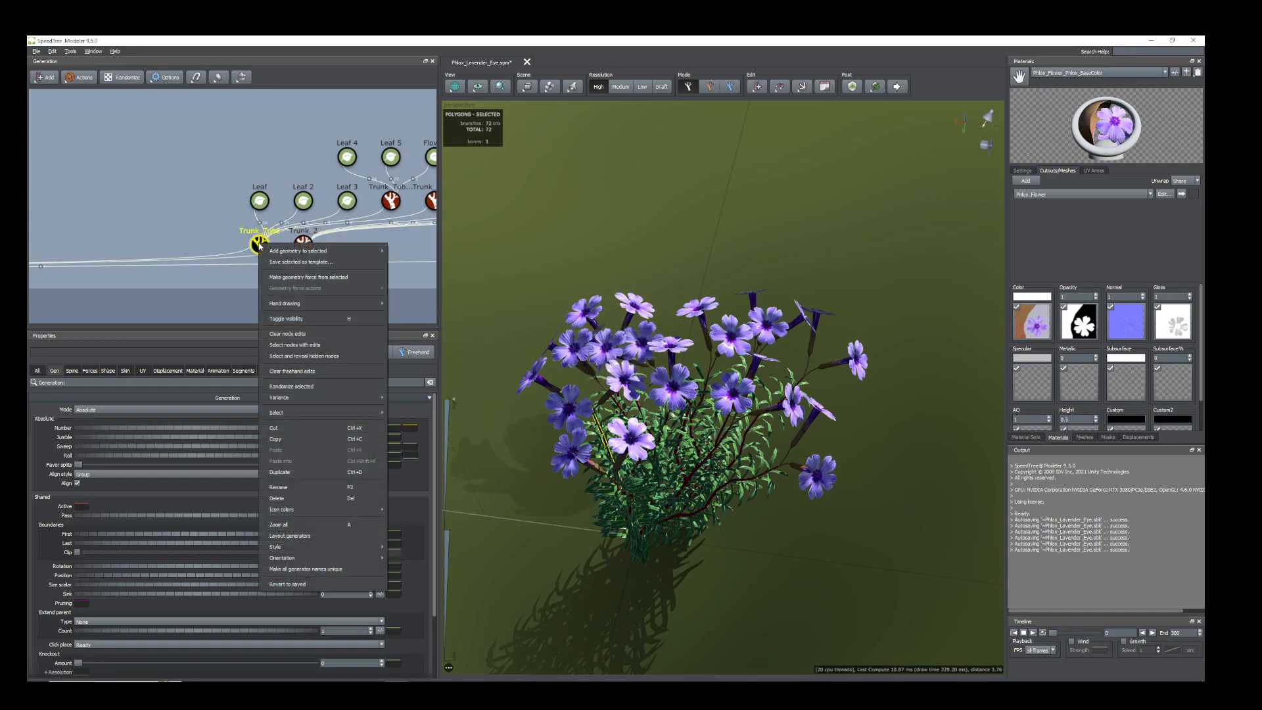
left_click(289, 487)
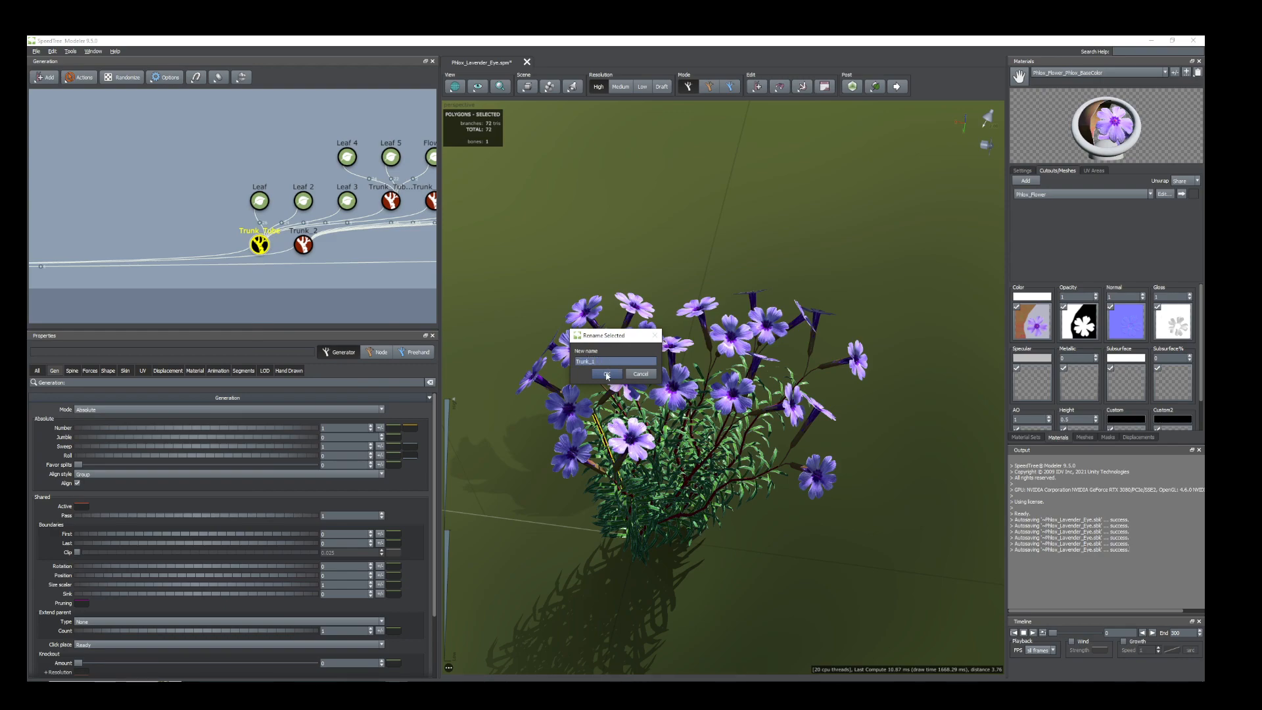
type("Trunk_1")
left_click(607, 374)
Move the Trunk_3 stem node across the ground to an anchor of about -0.22 on X and -0.29 on Y.
left_click(385, 291)
scroll(206, 271, "down", 2)
scroll(224, 278, "down", 2)
left_click(218, 262)
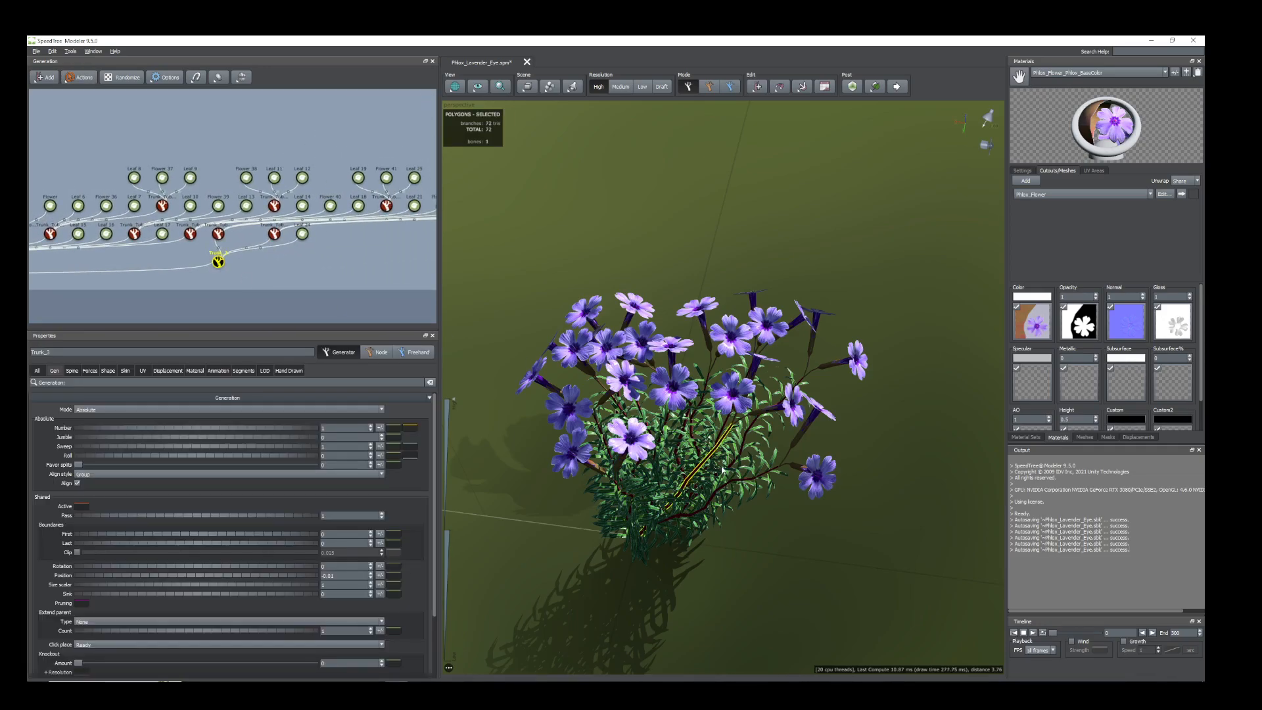
scroll(748, 528, "up", 4)
left_click_drag(748, 538, 639, 453)
scroll(690, 563, "down", 4)
key("space")
scroll(732, 585, "up", 3)
left_click_drag(783, 547, 620, 464)
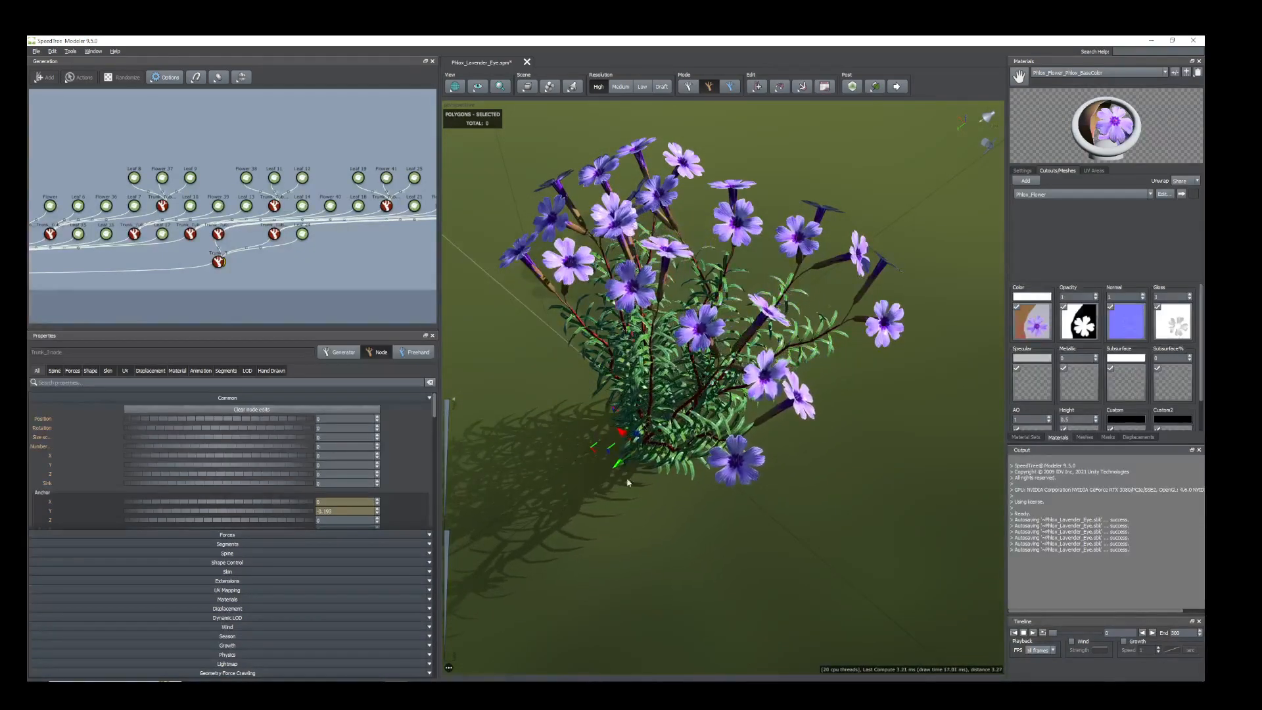
left_click_drag(654, 552, 632, 548)
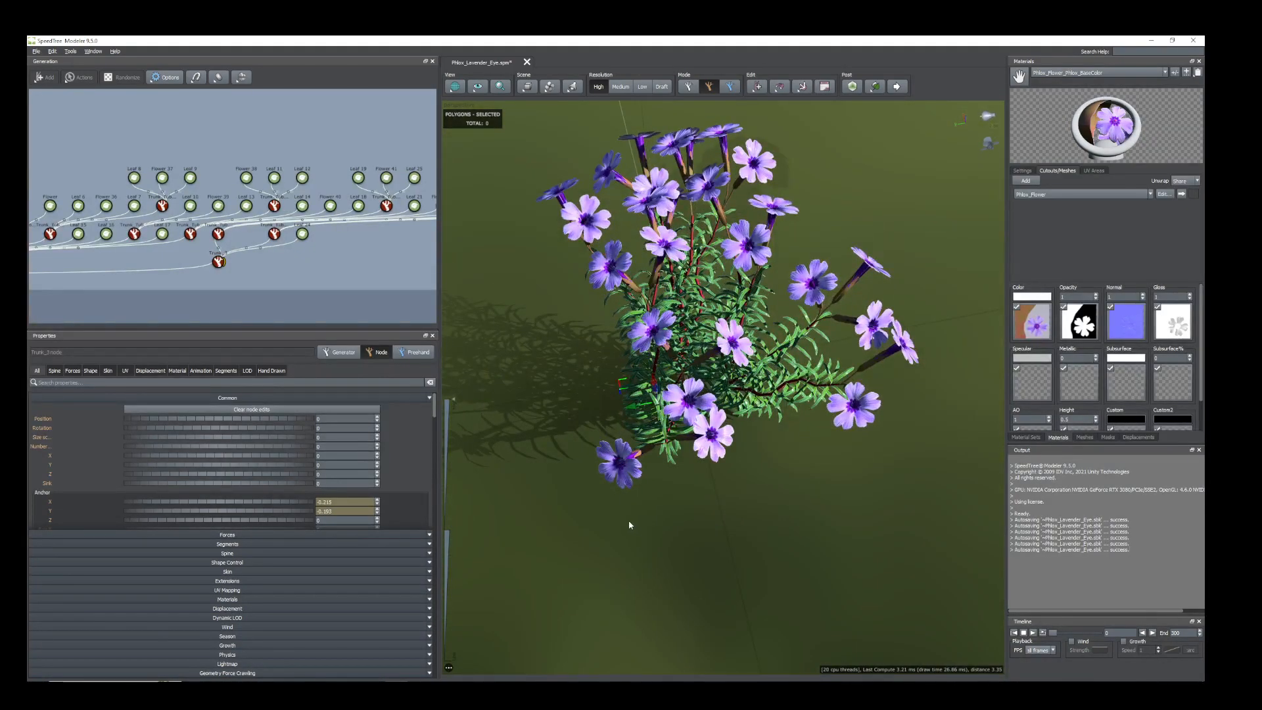
Rotate the Trunk_3 stem node so its branches and flowers fan out over the open side of the plant.
key("space")
left_click_drag(652, 423, 710, 417)
left_click_drag(667, 464, 608, 488)
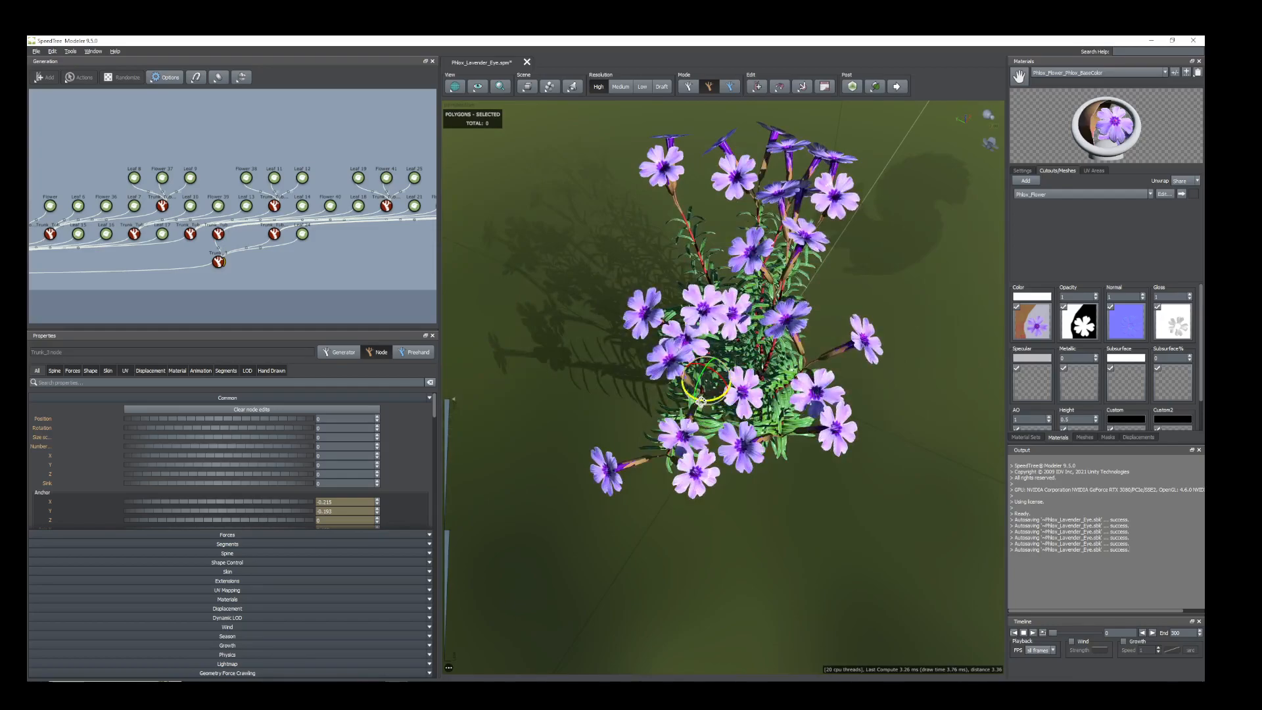
left_click_drag(701, 399, 691, 397)
left_click_drag(806, 454, 651, 460)
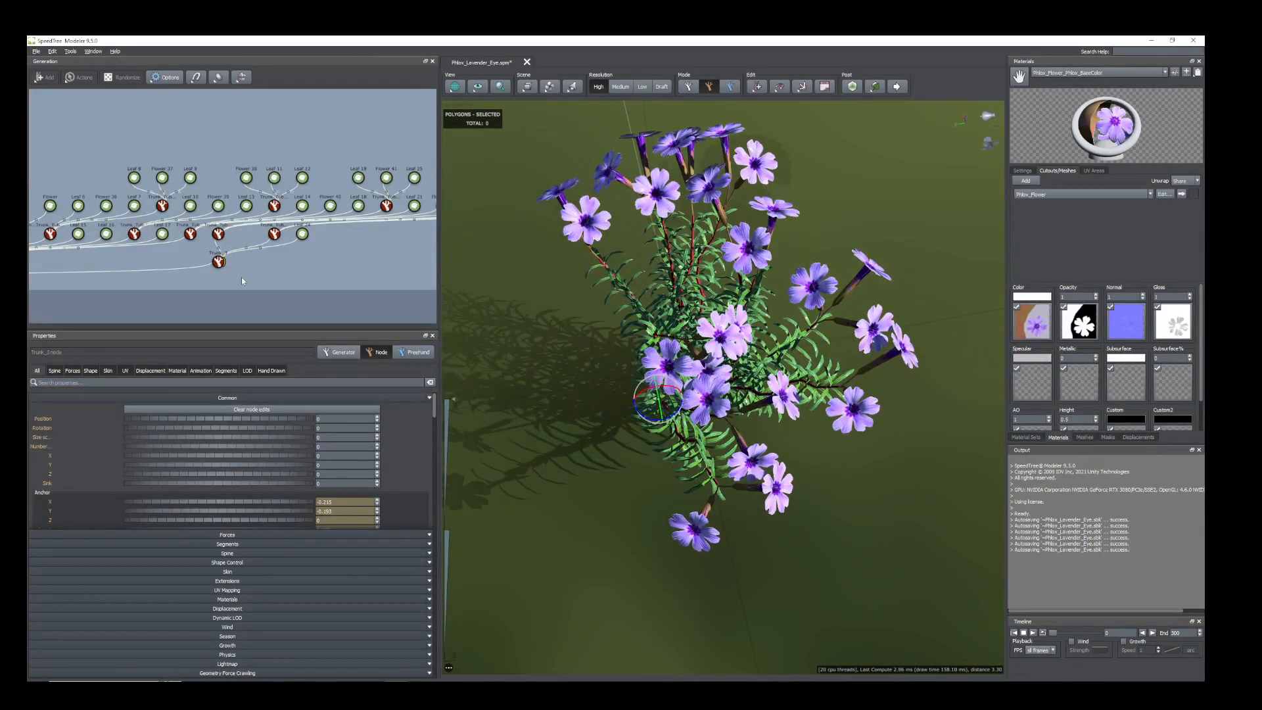
Set the generation number of Trunk_3 to 2 to add a second stem, and check it from another angle.
left_click(218, 262)
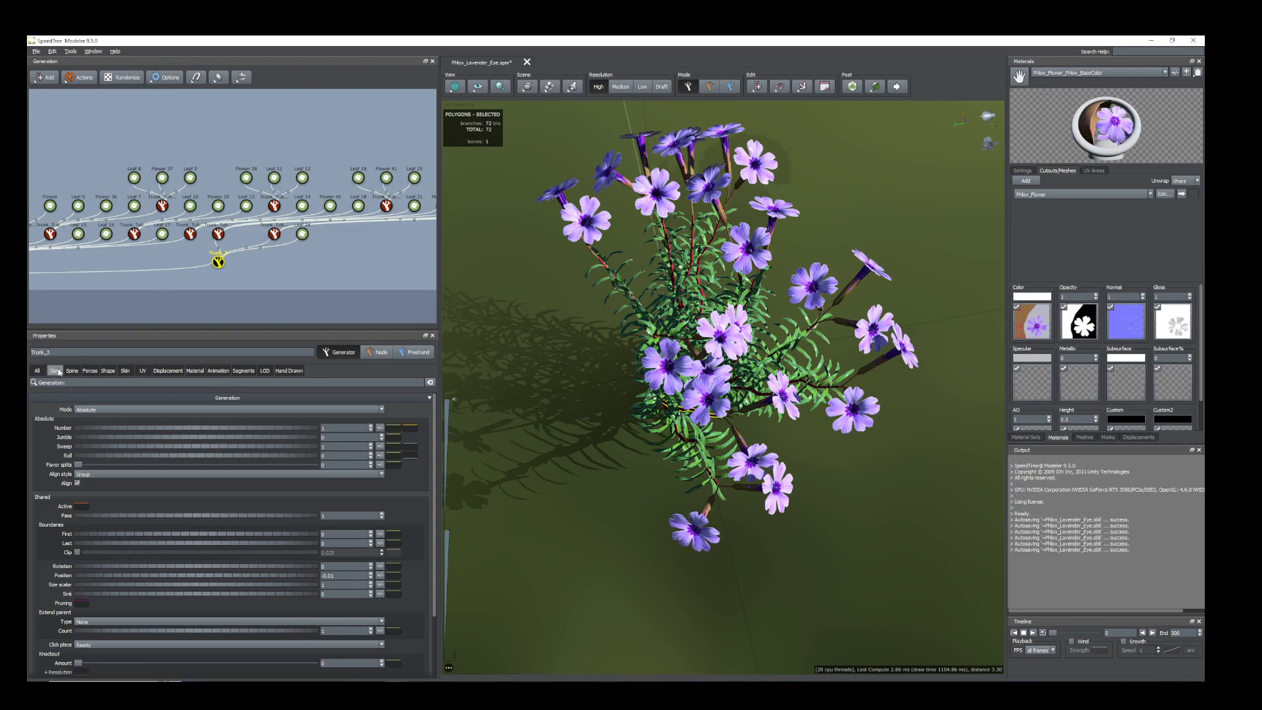
mouse_move(144, 432)
left_mouse_down()
mouse_move(183, 440)
mouse_move(143, 445)
mouse_move(157, 448)
left_mouse_up()
scroll(706, 483, "down", 5)
left_click_drag(707, 484, 558, 452)
scroll(269, 273, "down", 1)
middle_click_drag(315, 276, 249, 278)
left_click_drag(713, 394, 729, 427)
scroll(699, 405, "up", 5)
scroll(681, 447, "down", 3)
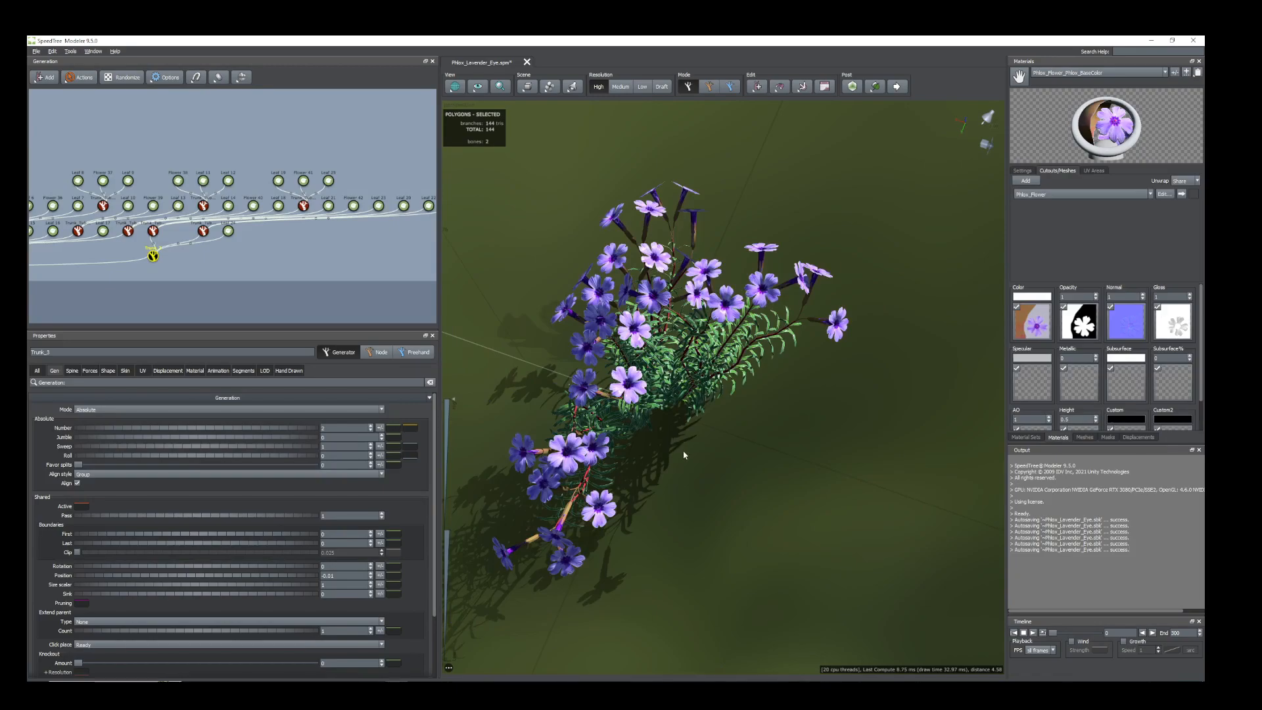
Move the second Trunk_3 stem node in toward the plant's base, to an anchor of about 0.27 on X and 0.02 on Y.
key("space")
left_click_drag(587, 406, 651, 428)
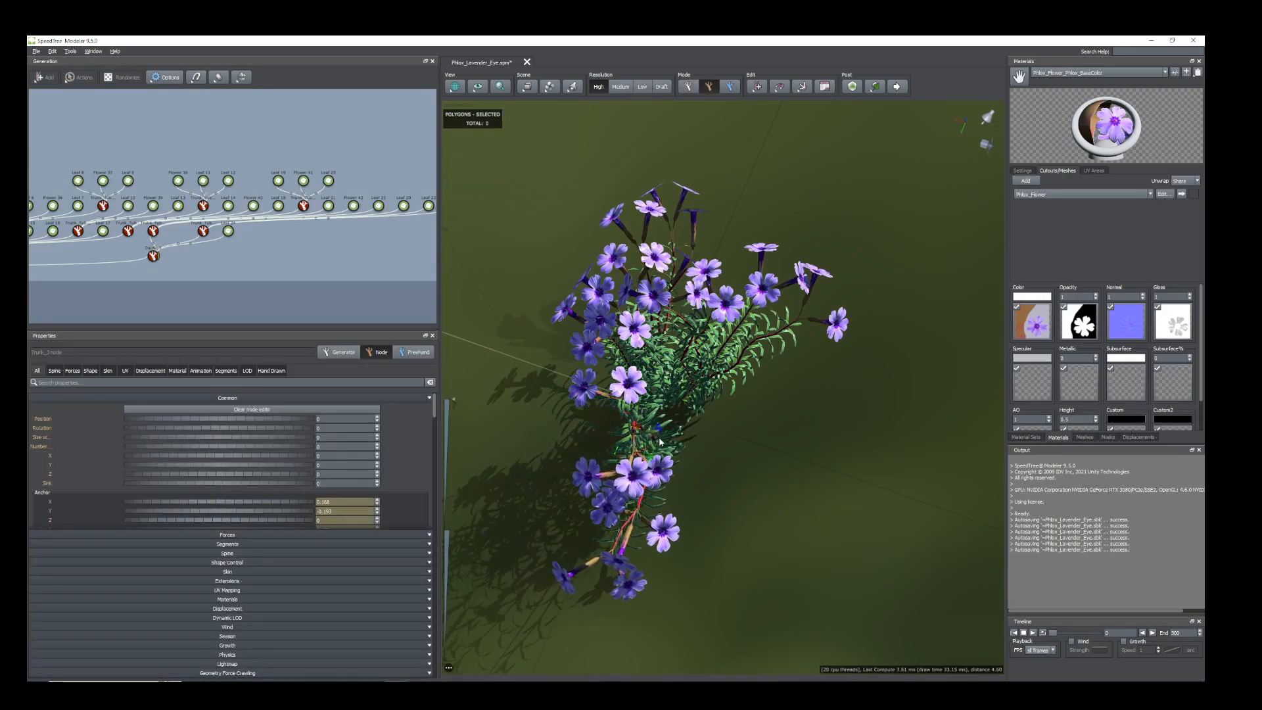
left_click_drag(729, 515, 690, 487)
left_click_drag(639, 429, 666, 415)
left_click_drag(665, 463, 706, 497)
Rotate the second Trunk_3 stem to spread its flowers away from the neighbouring stems, checking the plant from several sides.
key("space")
left_click_drag(689, 427, 698, 399)
left_click_drag(796, 458, 864, 426)
middle_click_drag(864, 426, 838, 454)
scroll(743, 454, "up", 3)
left_click_drag(729, 453, 833, 401)
scroll(776, 473, "down", 2)
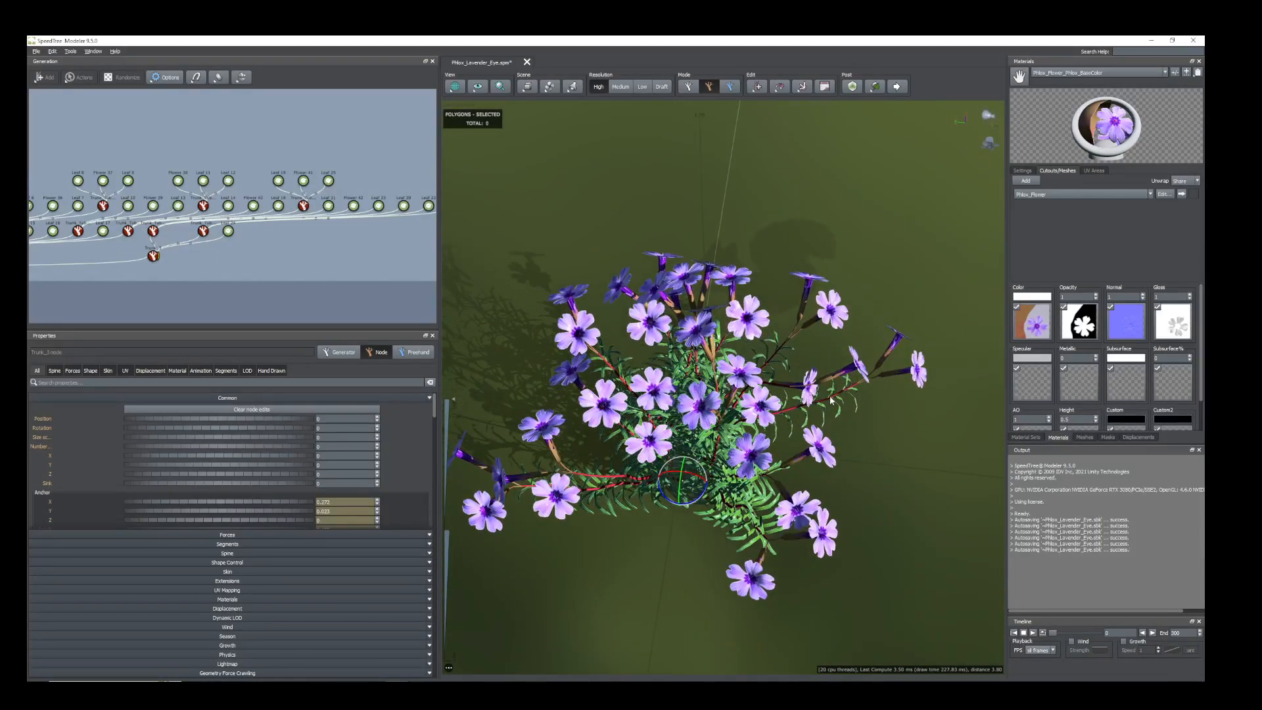
scroll(737, 472, "up", 4)
left_click_drag(737, 471, 675, 530)
scroll(733, 483, "down", 3)
scroll(698, 529, "down", 4)
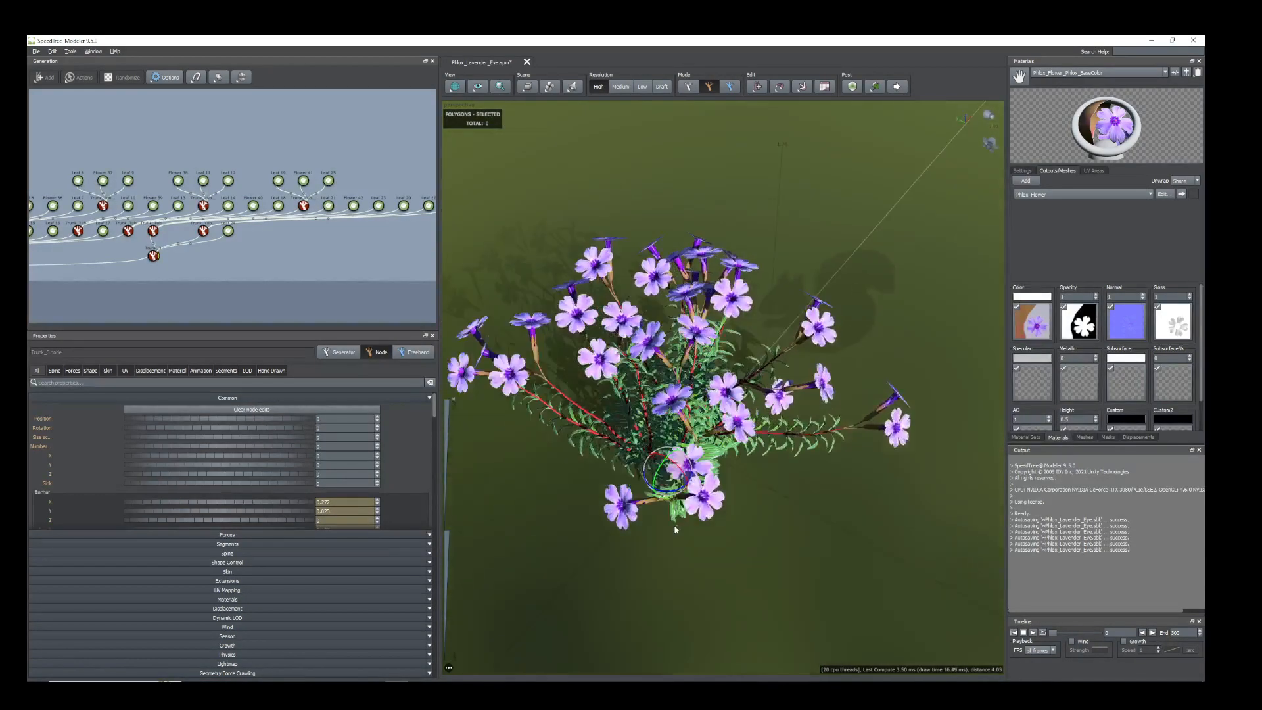
Select the other Trunk_3 stem as a single node and move it along X to an anchor of about 0.18.
middle_click_drag(327, 285, 252, 280)
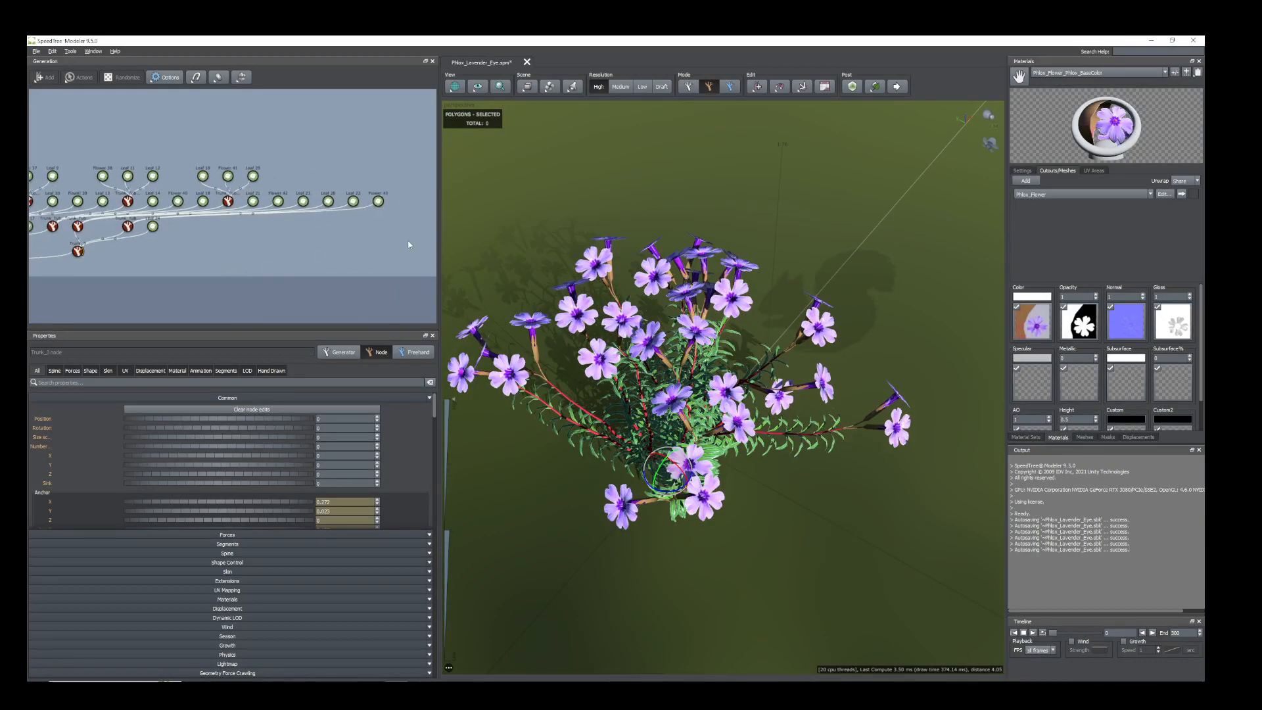
left_click(77, 251)
left_click_drag(809, 451, 777, 428)
left_click(717, 429)
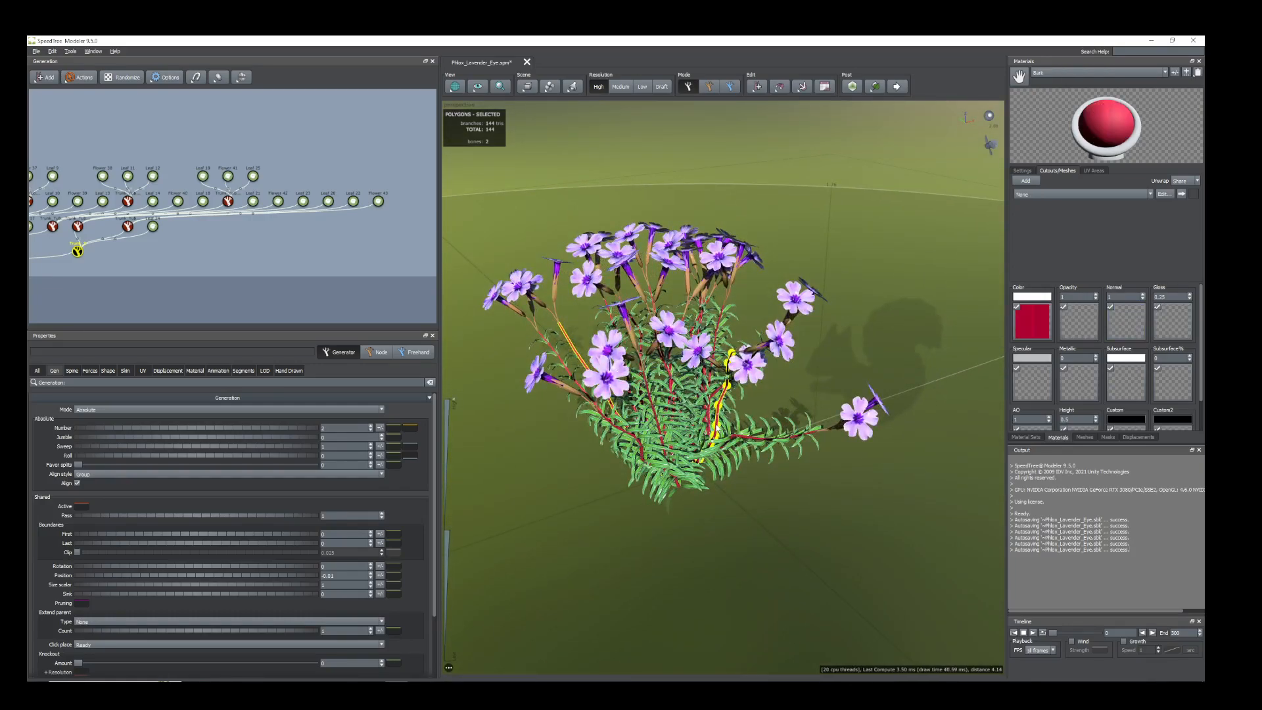
left_click(716, 429)
left_click_drag(763, 510, 713, 459)
left_click_drag(778, 488, 813, 578)
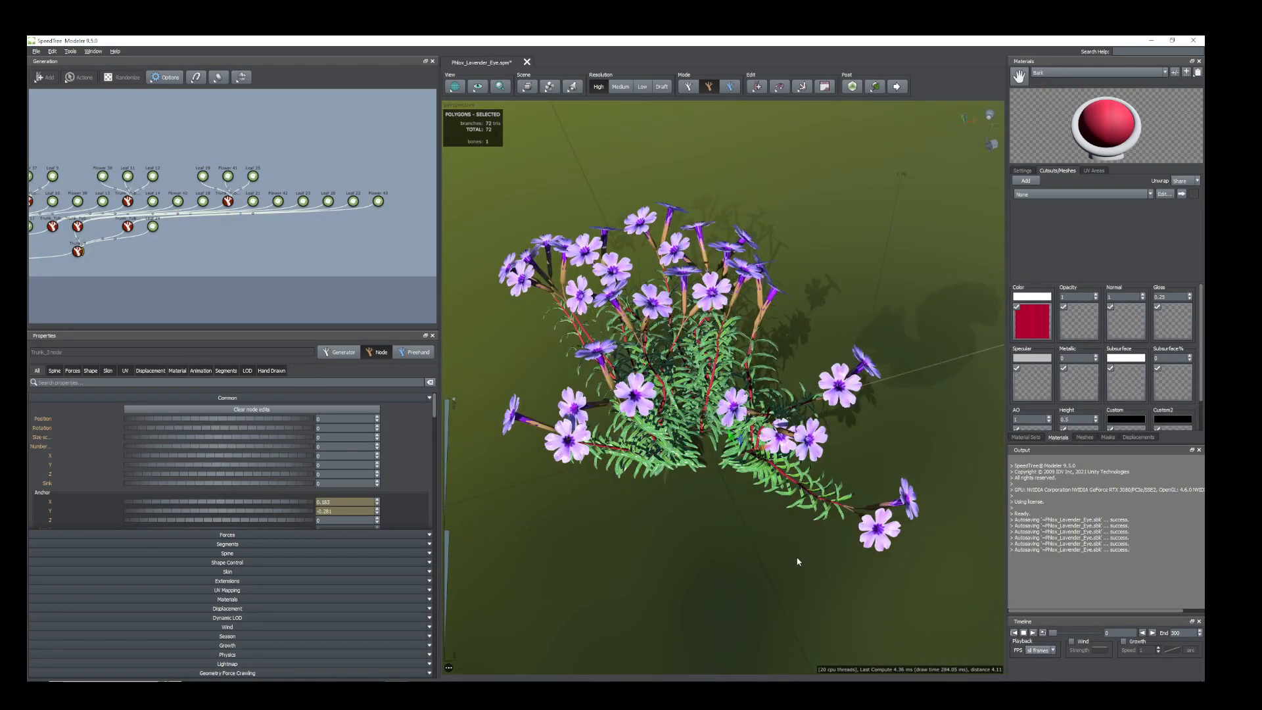
Shift this Trunk_3 stem node further, to an anchor of about 0.32 on X, -0.17 on Y and -0.07 on Z.
left_click_drag(736, 472, 791, 437)
left_click_drag(791, 490, 830, 508)
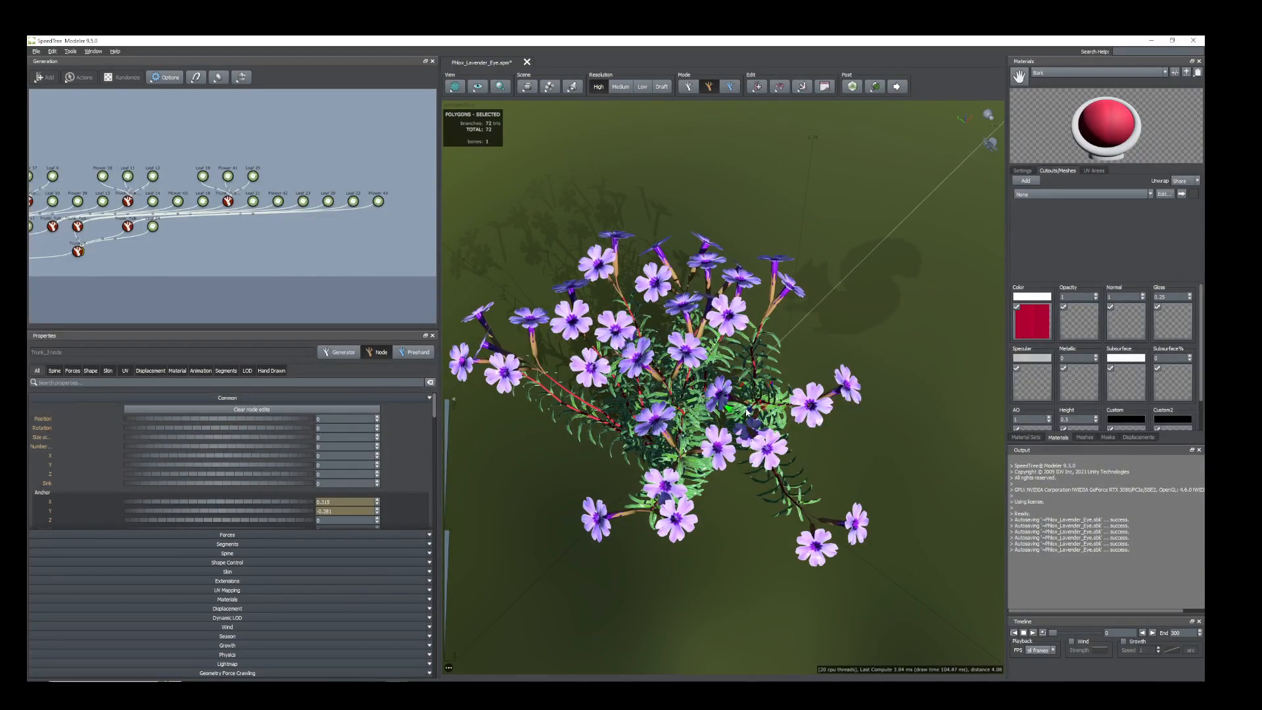
left_click_drag(749, 409, 752, 402)
mouse_move(752, 501)
left_mouse_down()
mouse_move(737, 473)
mouse_move(750, 445)
mouse_move(738, 482)
mouse_move(720, 476)
mouse_move(778, 547)
mouse_move(716, 538)
mouse_move(729, 494)
mouse_move(707, 501)
left_mouse_up()
scroll(763, 550, "down", 2)
scroll(763, 550, "up", 3)
scroll(715, 538, "down", 3)
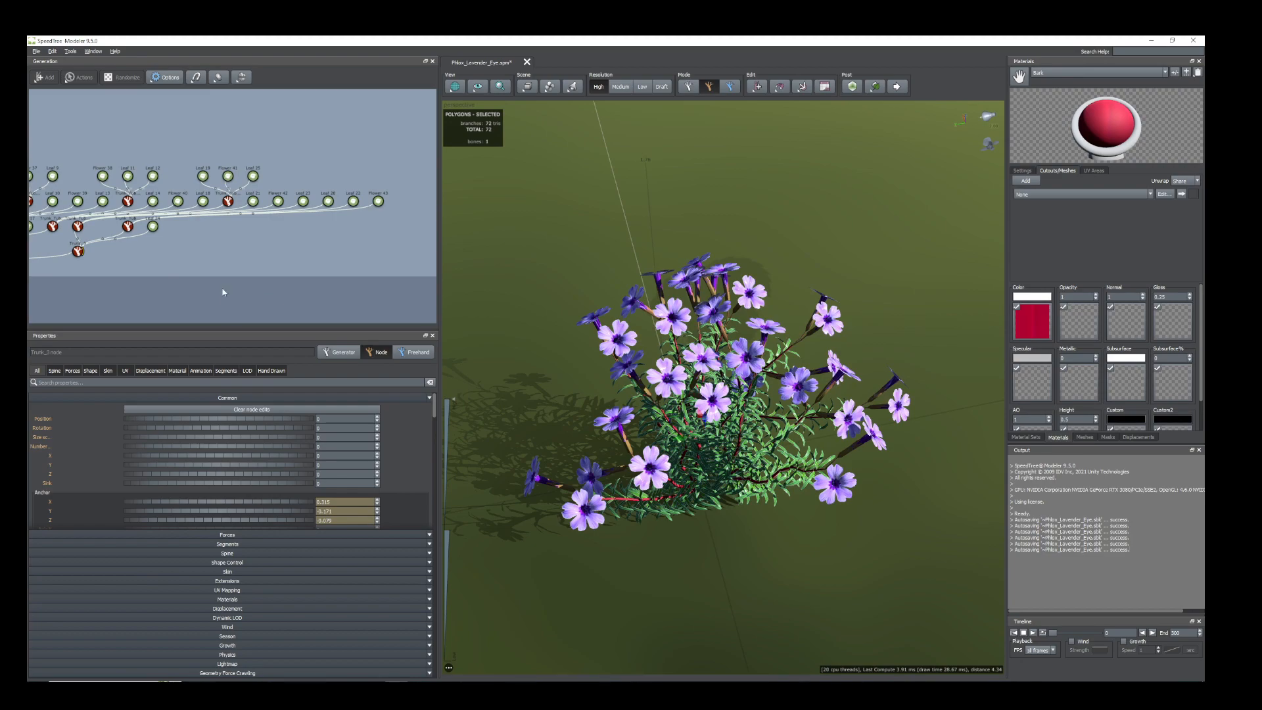
Duplicate the Trunk_3 generator together with all its child stems, leaves and flowers.
left_click(201, 271)
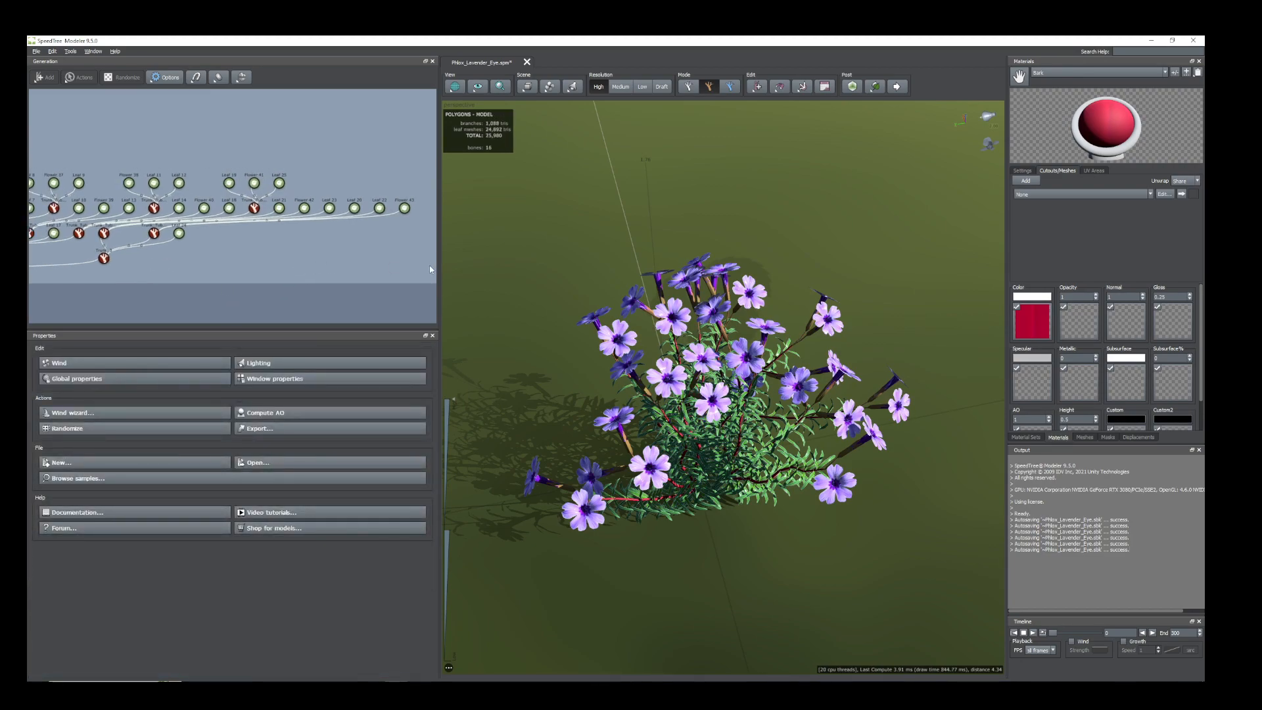
left_click_drag(379, 278, 99, 222)
left_click_drag(393, 227, 241, 161)
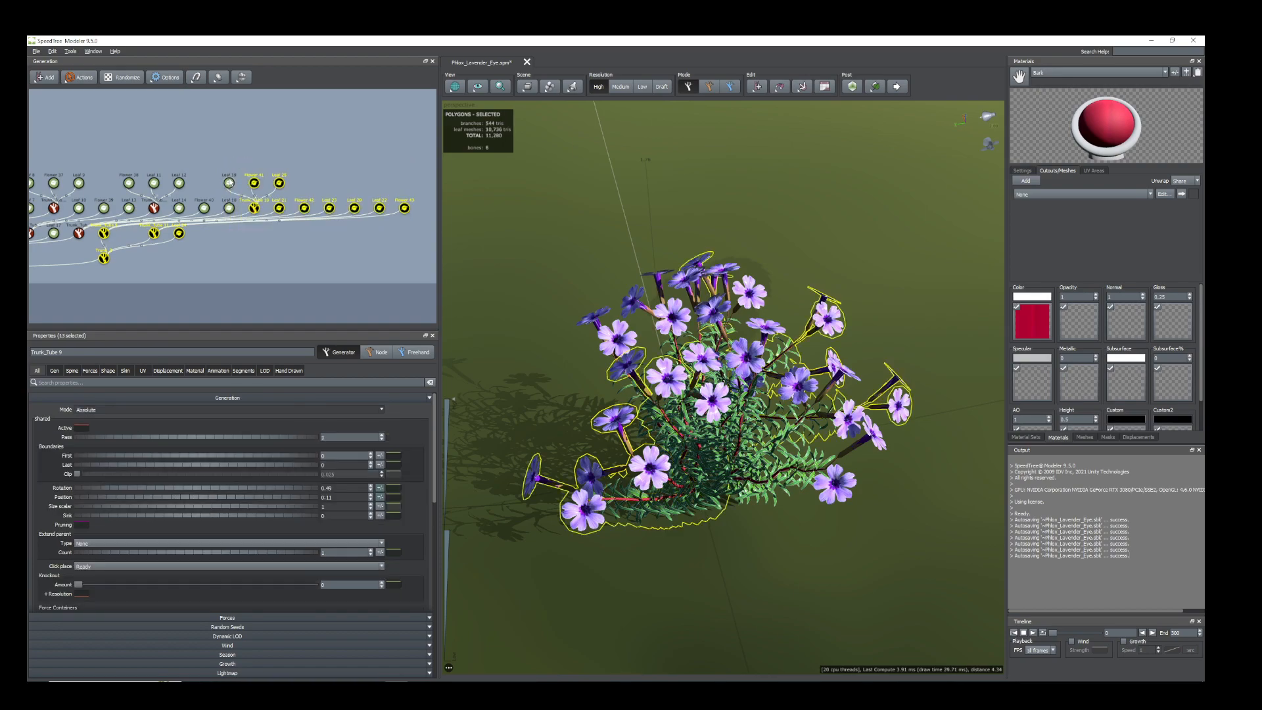
scroll(215, 244, "up", 2)
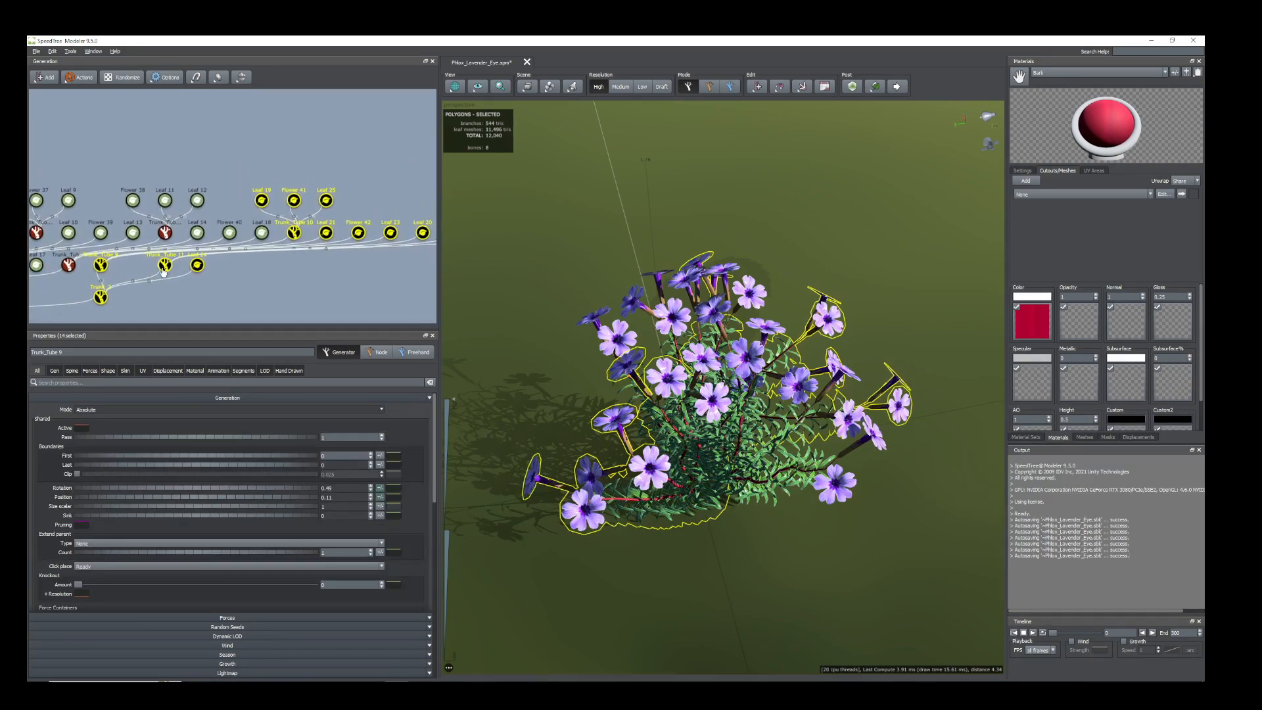
scroll(205, 262, "up", 2)
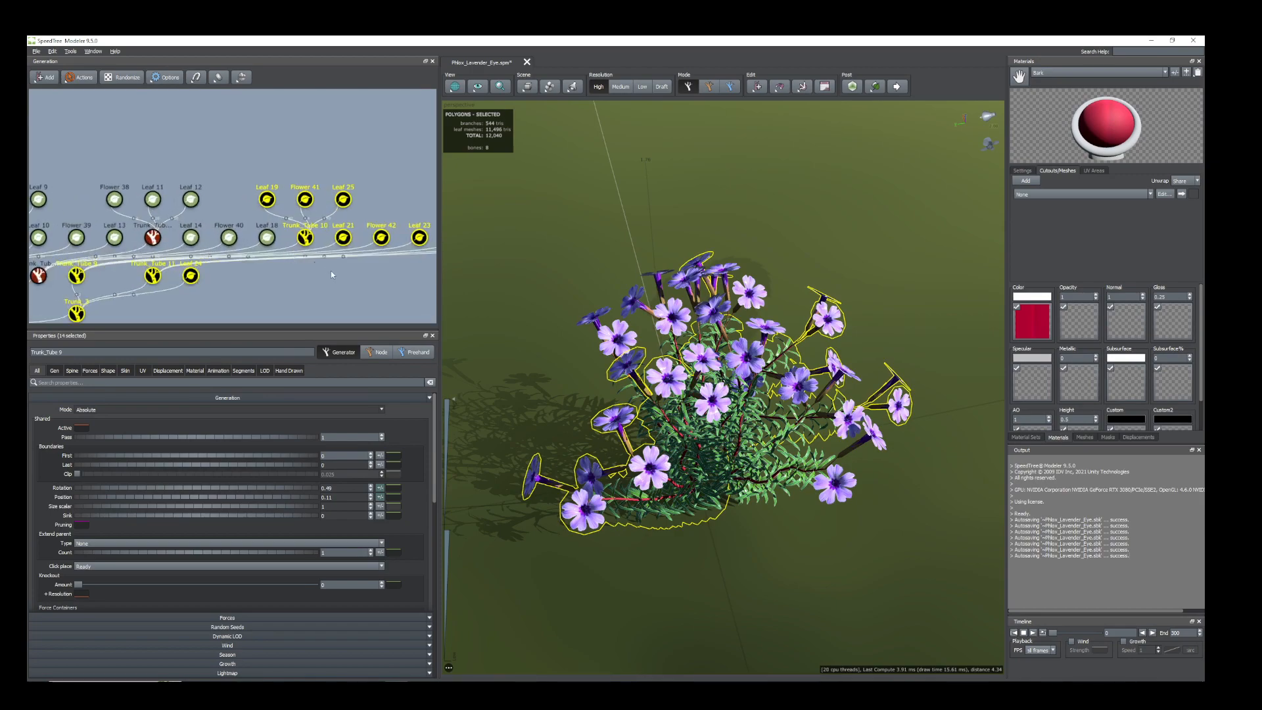
middle_click_drag(362, 290, 342, 269)
scroll(266, 281, "down", 3)
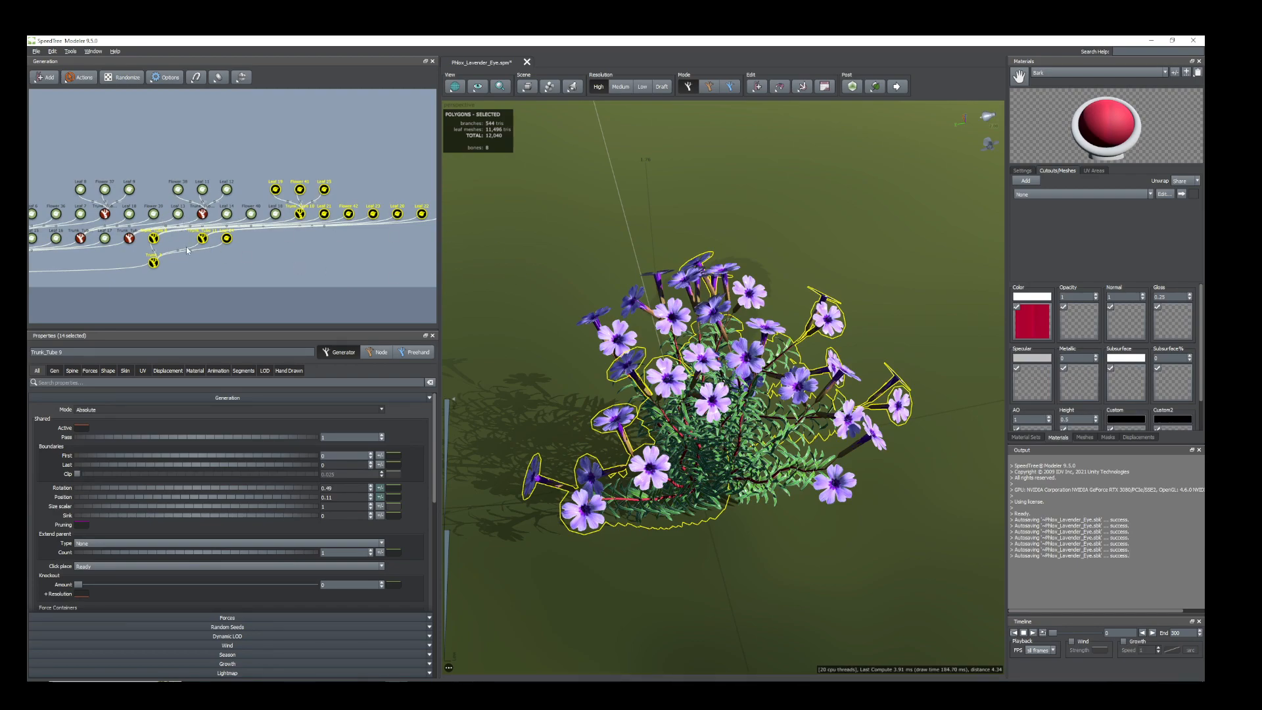
right_click(153, 243)
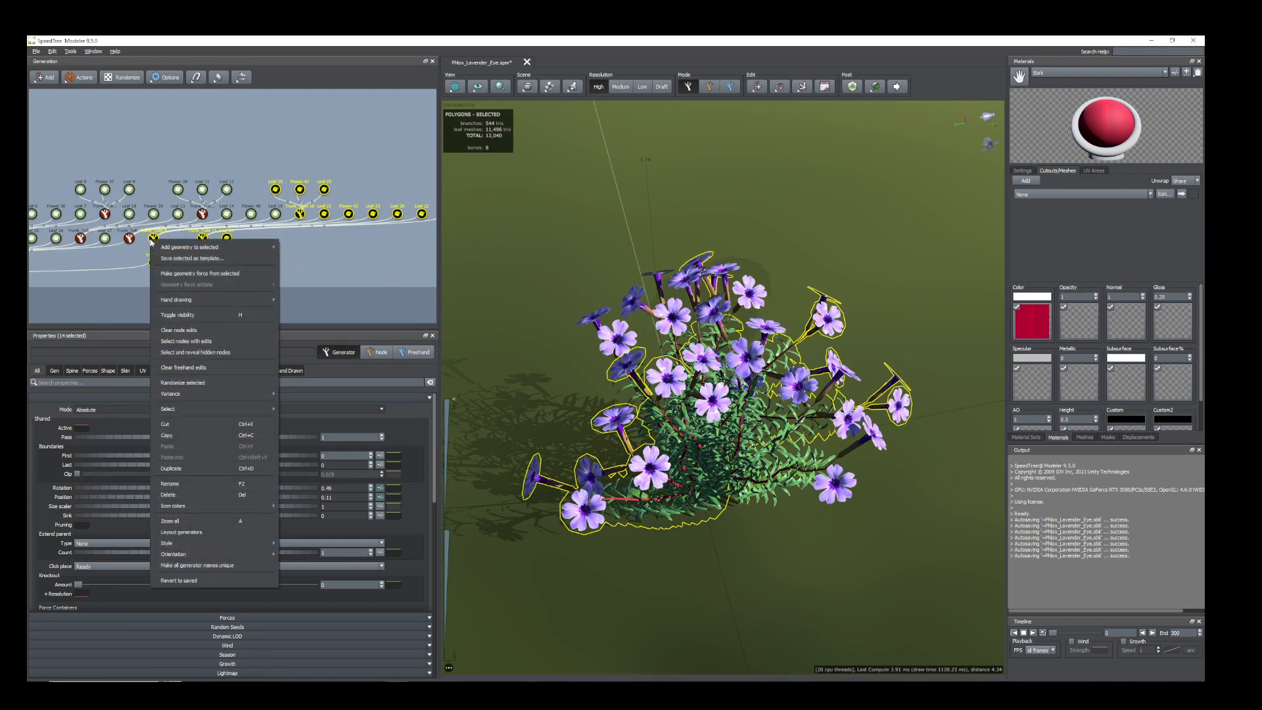
left_click(180, 469)
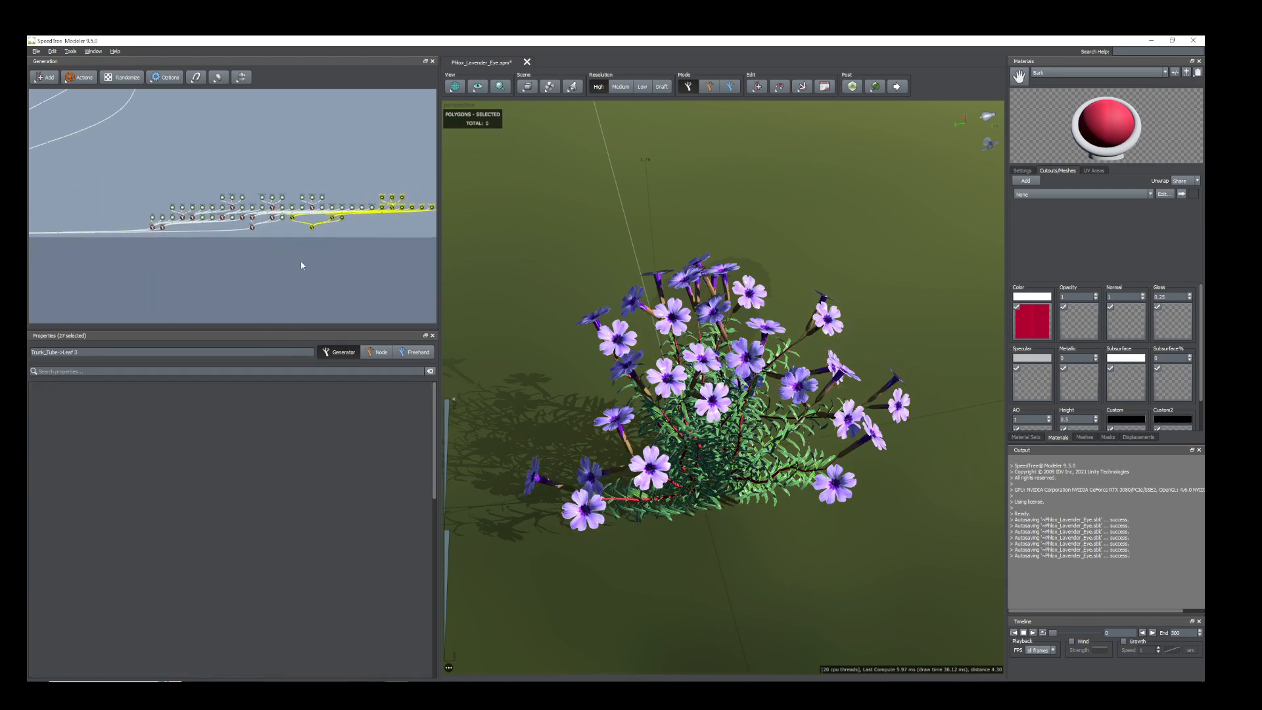
Attach the duplicated Trunk_3 hierarchy to the root node of the generator graph.
scroll(357, 231, "up", 3)
left_click_drag(440, 262, 835, 273)
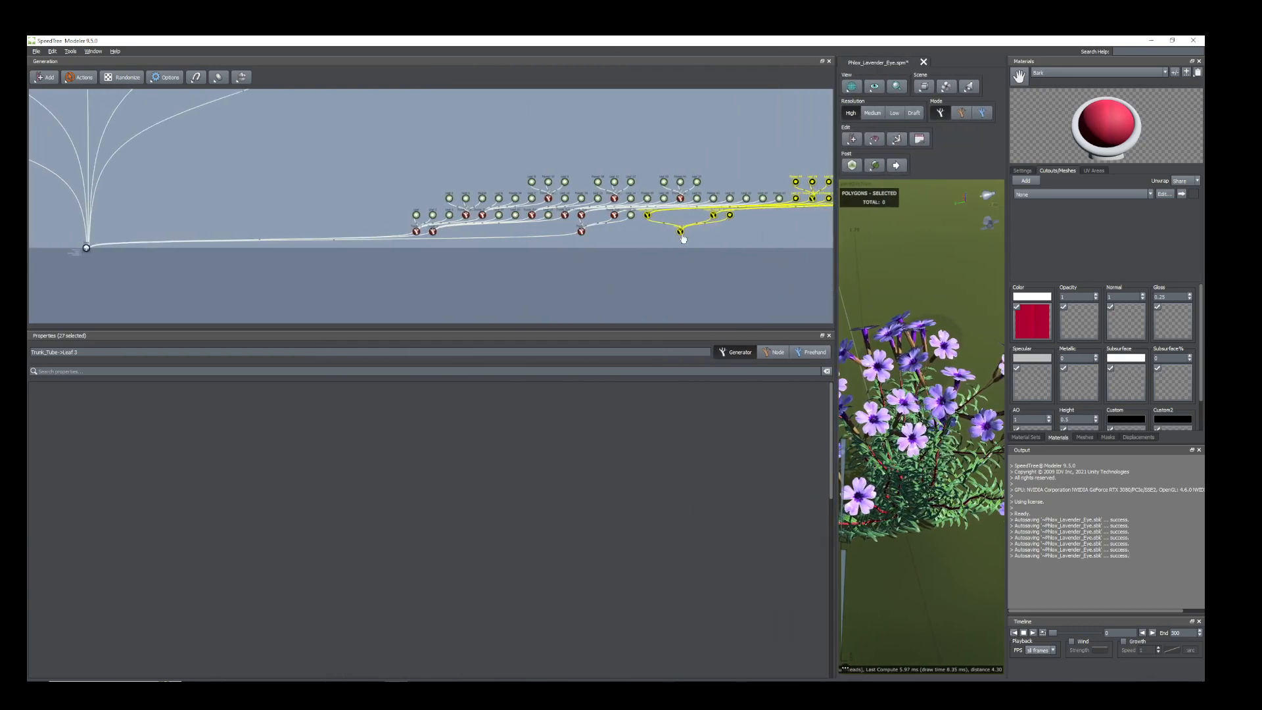
left_click_drag(682, 236, 87, 251)
scroll(379, 256, "up", 5)
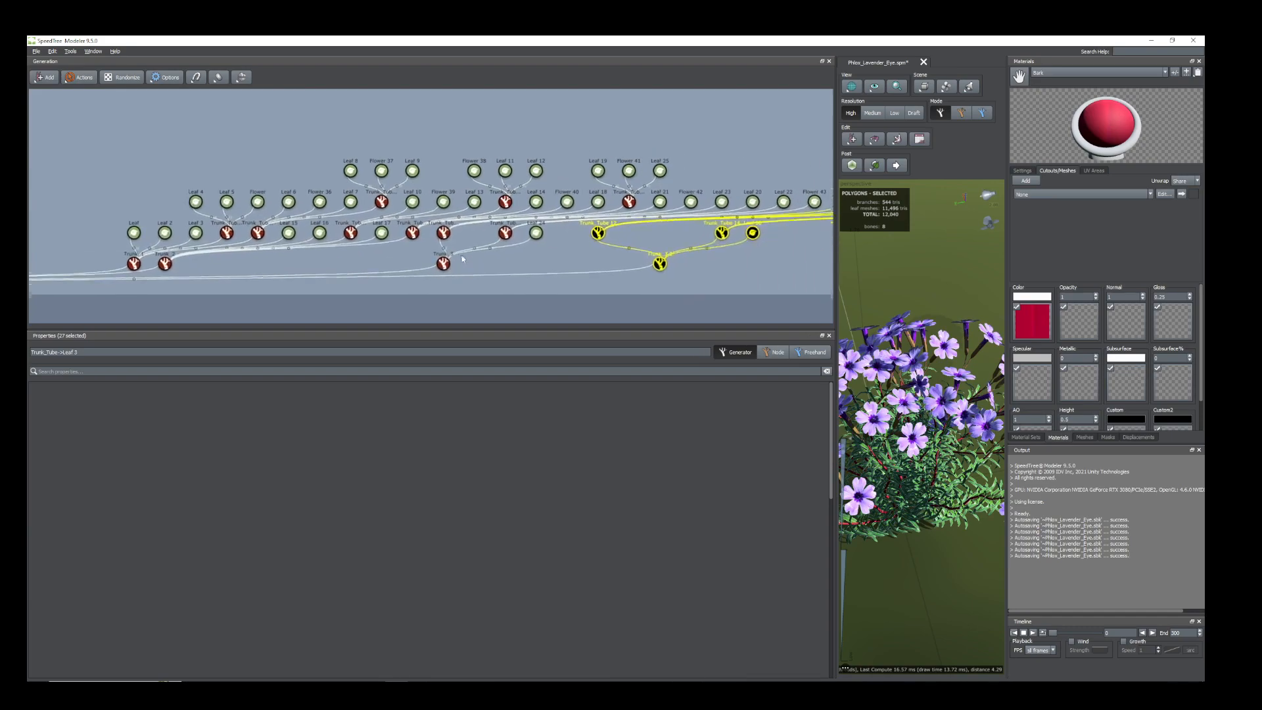
middle_click_drag(706, 264, 481, 265)
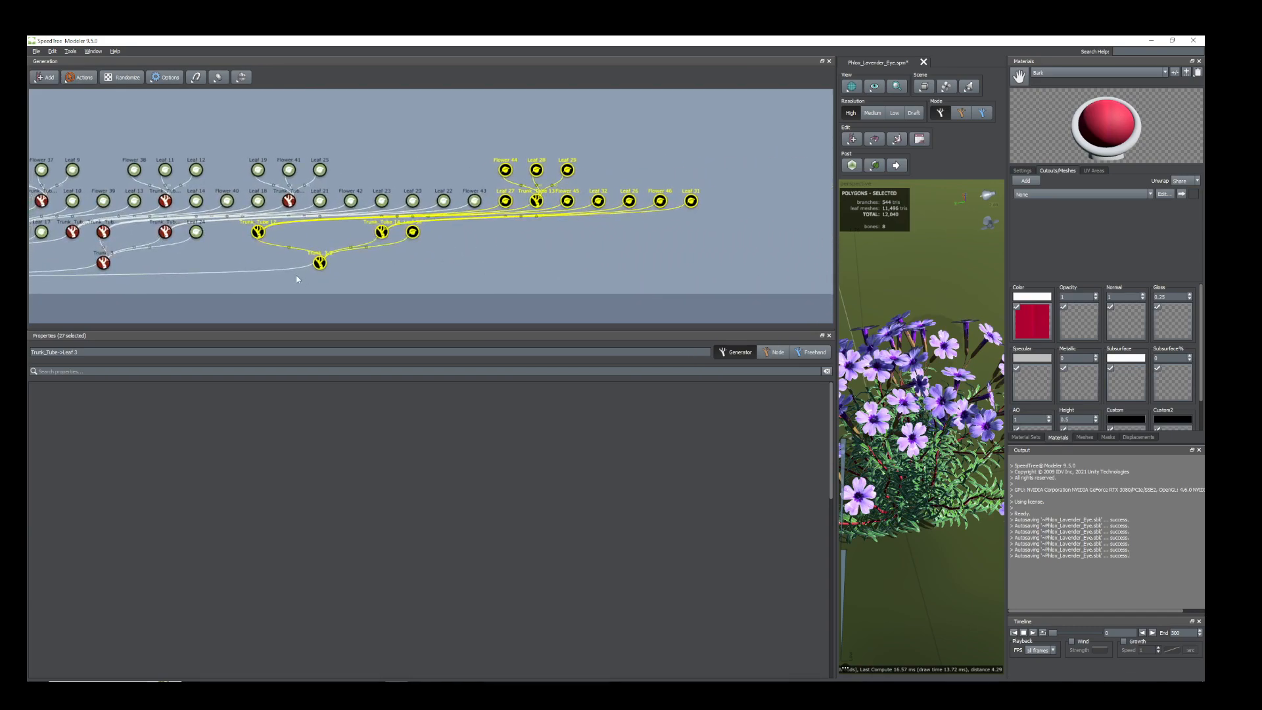
Move one stem node of the duplicated Trunk_3 cluster to the plant's outer edge, about 0.78 on X, and rotate it.
left_click(318, 263)
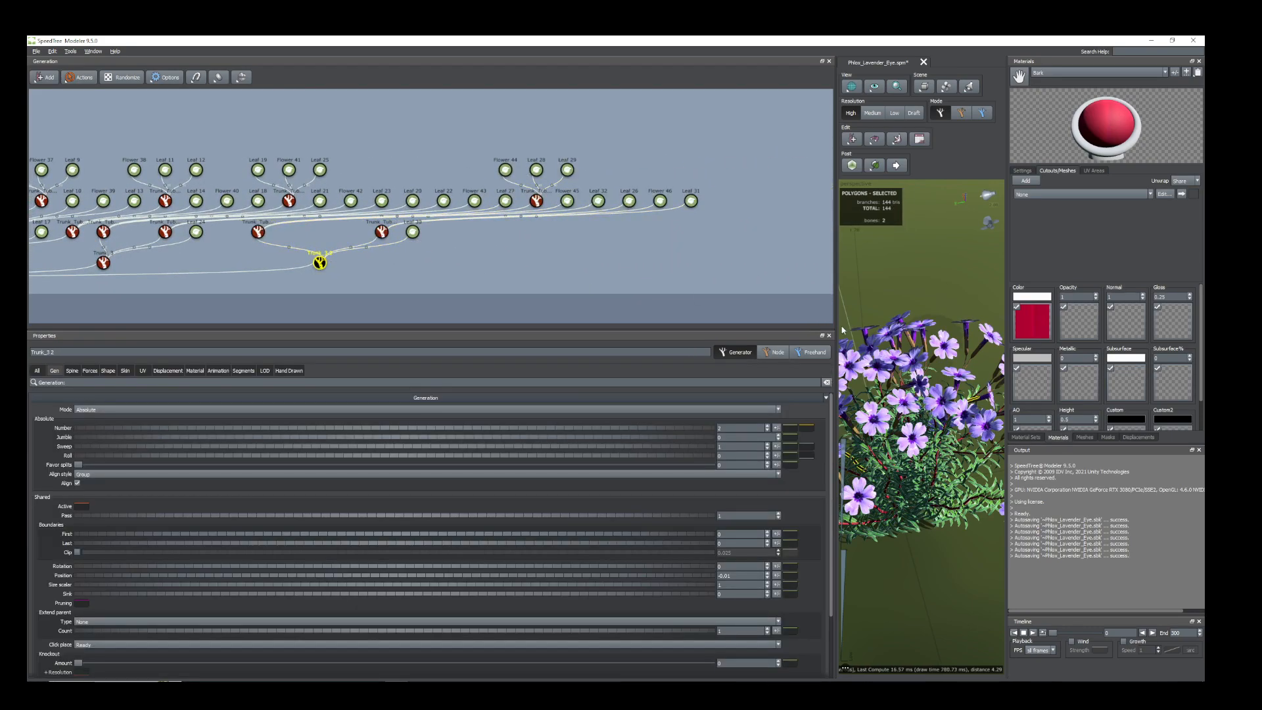
left_click_drag(838, 327, 270, 328)
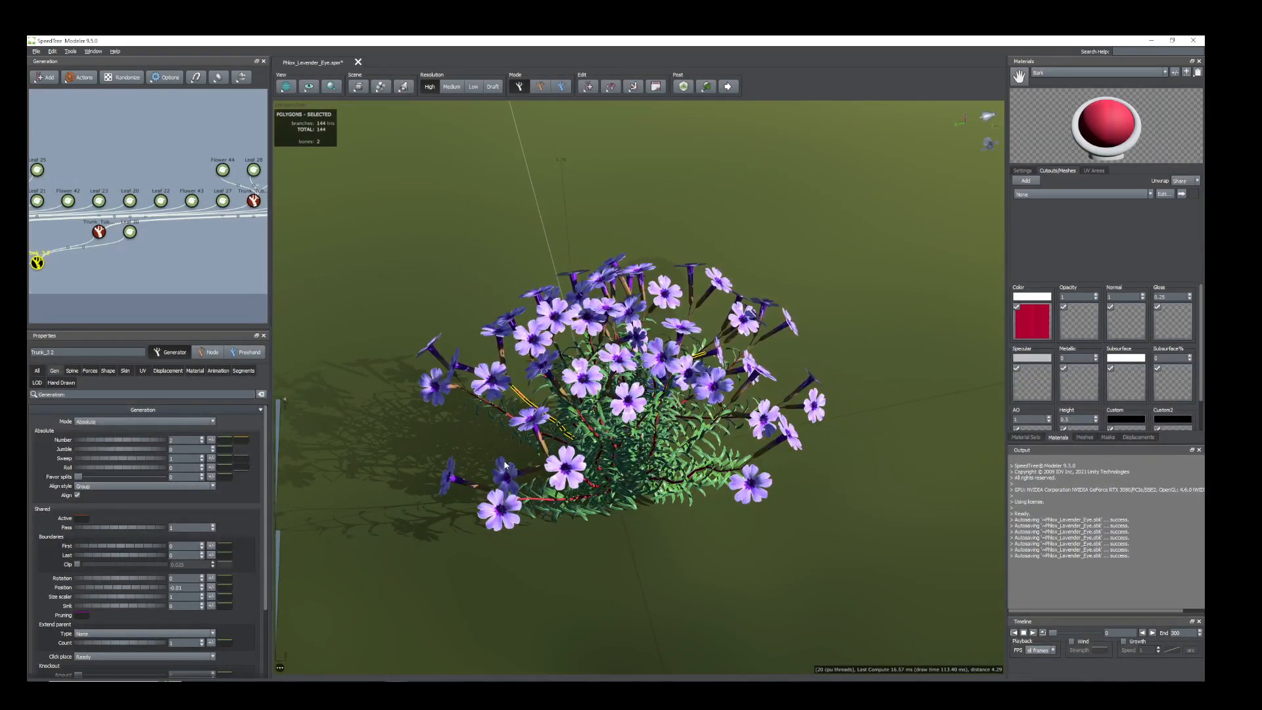
double_click(564, 431)
left_click_drag(621, 480, 714, 458)
key("space")
left_click_drag(613, 508, 665, 564)
key("space")
left_click_drag(762, 597, 684, 598)
left_click_drag(600, 543, 579, 587)
scroll(592, 558, "up", 3)
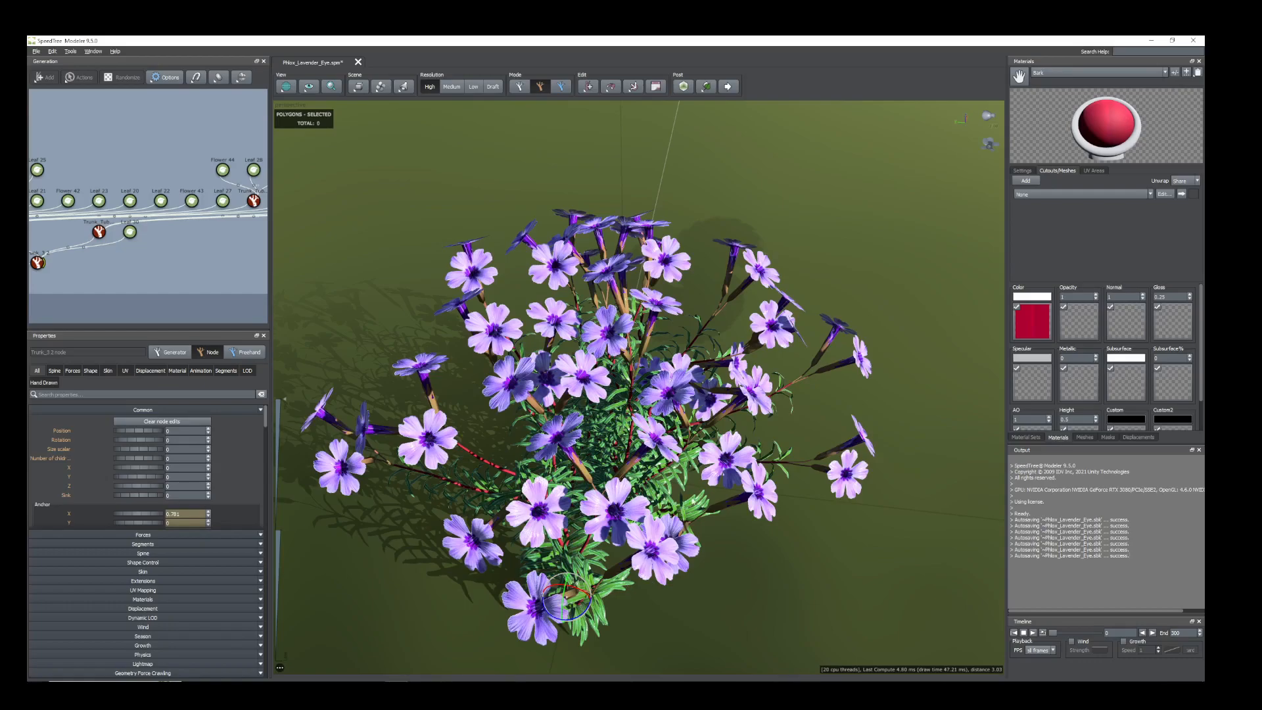
scroll(692, 494, "down", 3)
left_click_drag(660, 505, 626, 508)
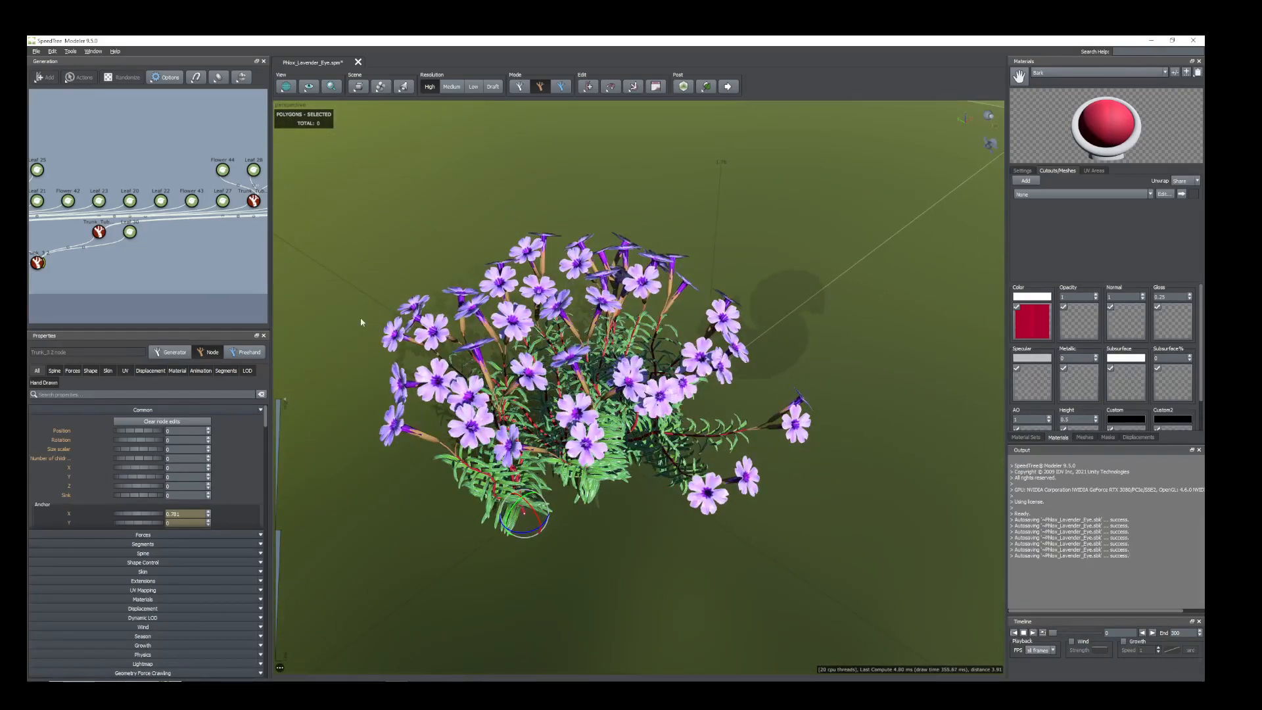
Move the other stem node of the duplicated Trunk_3 cluster to the plant's front, about -0.7 on X and -0.73 on Y.
left_click_drag(455, 421, 496, 431)
middle_click_drag(149, 294, 218, 277)
left_click(106, 249)
left_click_drag(573, 407, 621, 445)
double_click(632, 434)
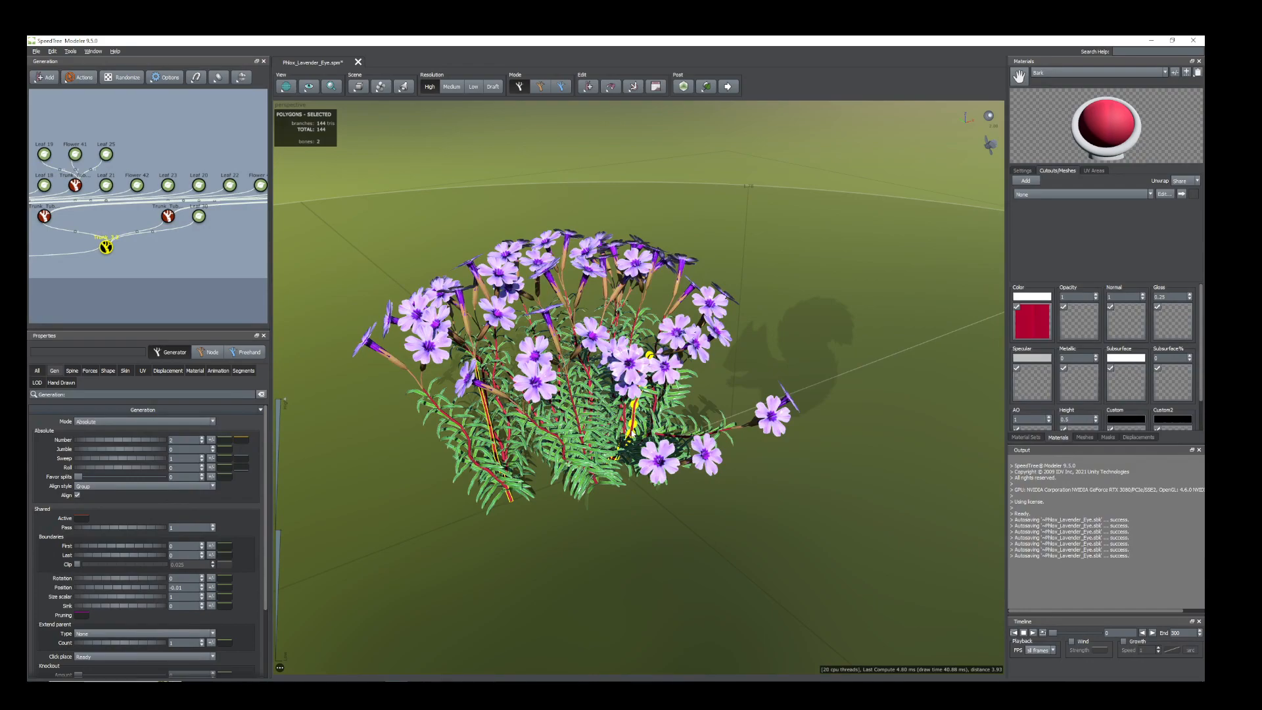
double_click(632, 433)
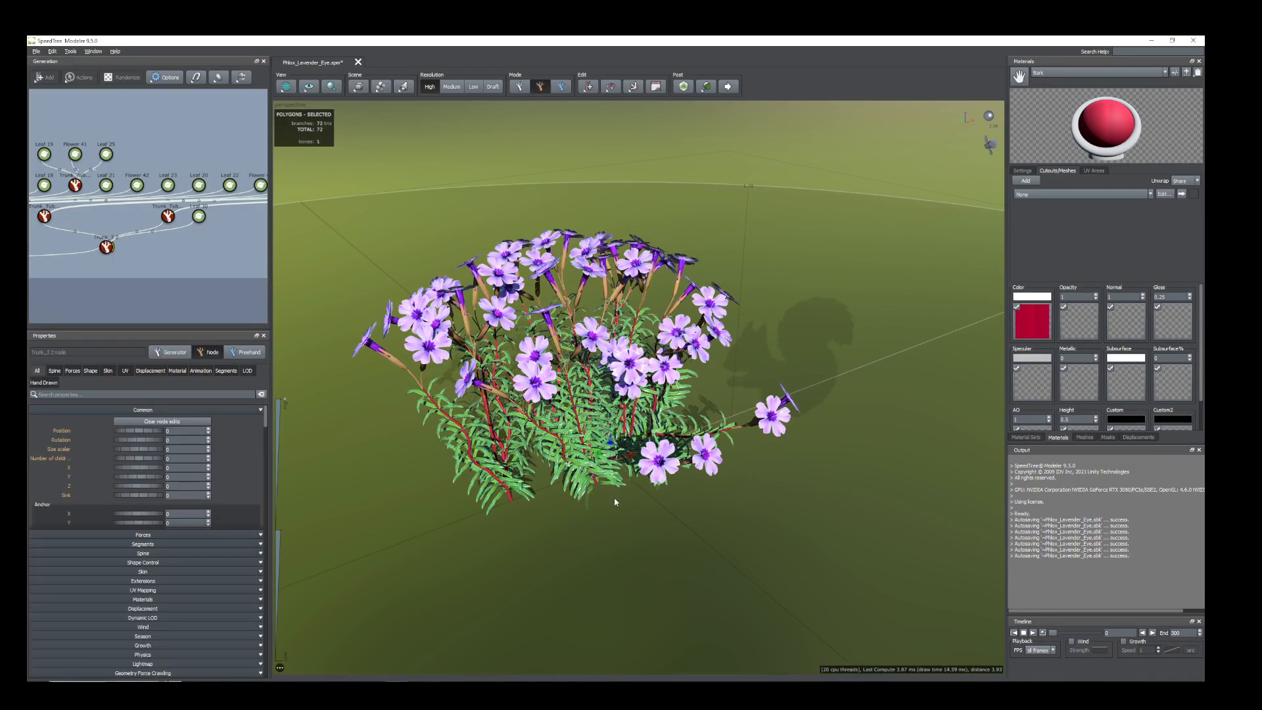
left_click_drag(613, 494, 616, 502)
left_click_drag(595, 436, 610, 526)
Rotate this front stem node so its flowers turn in a different direction from the neighbouring stems.
key("space")
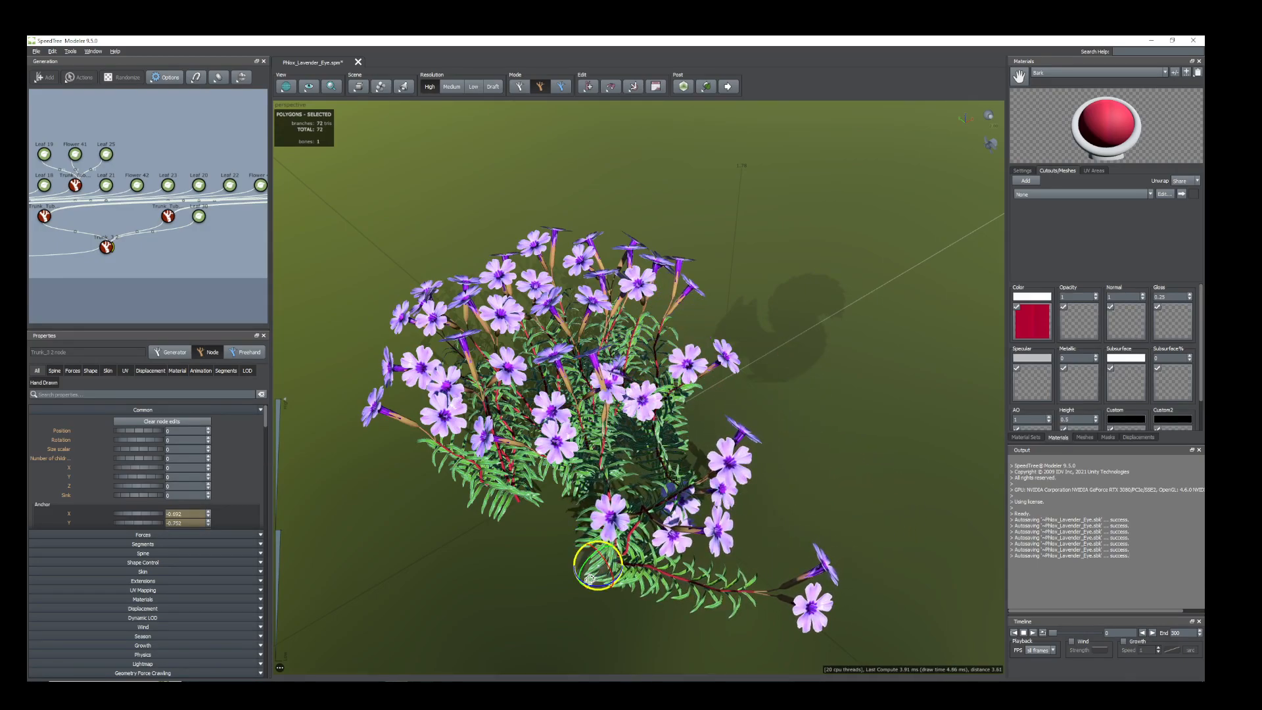
left_click_drag(589, 585, 548, 539)
scroll(607, 572, "up", 3)
scroll(677, 578, "down", 5)
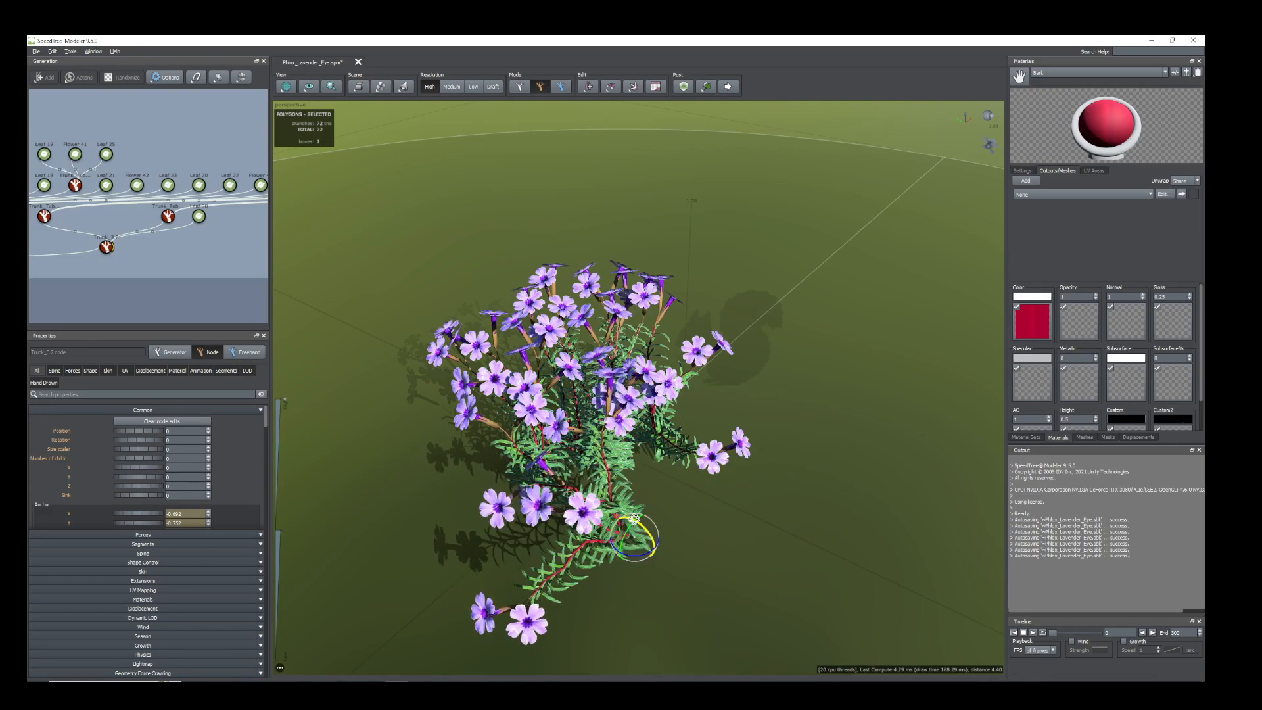
left_click_drag(636, 517, 650, 533)
left_click_drag(561, 516, 645, 569)
scroll(782, 556, "up", 3)
scroll(716, 531, "down", 2)
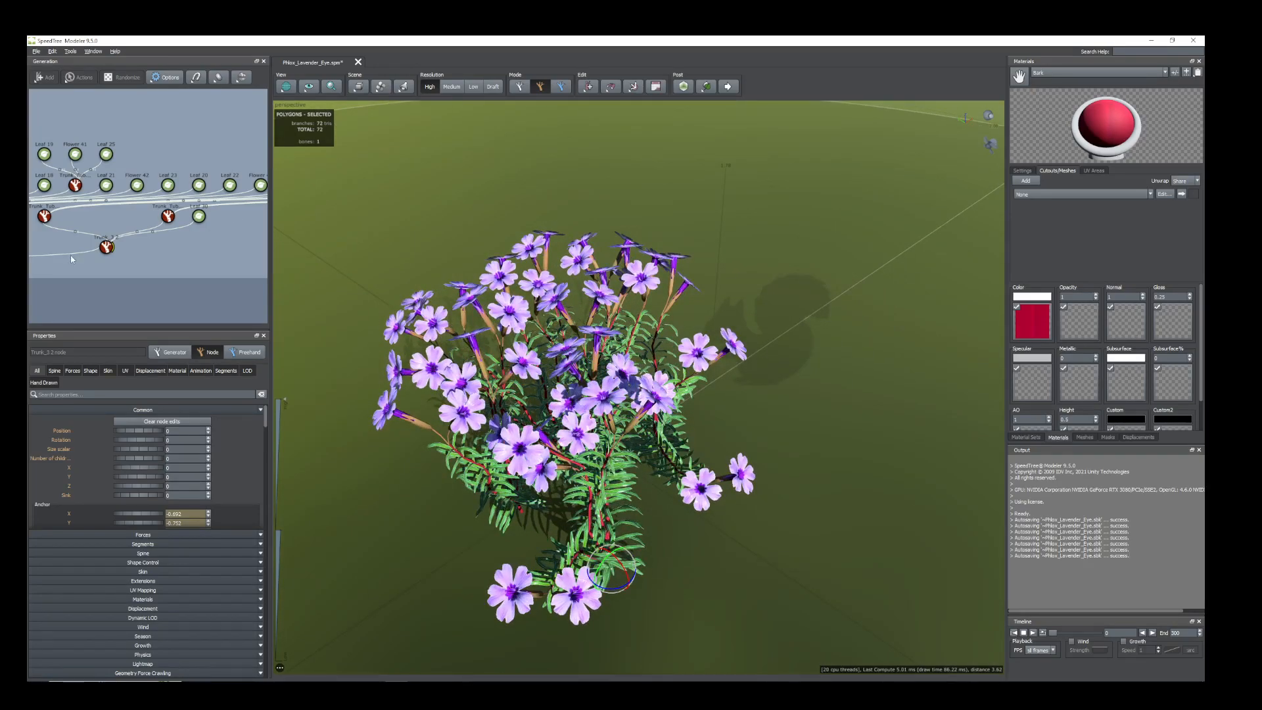
Set the duplicated Trunk_3 generator's position to 0.02 and its spine start angle to about 0.33.
left_click(106, 249)
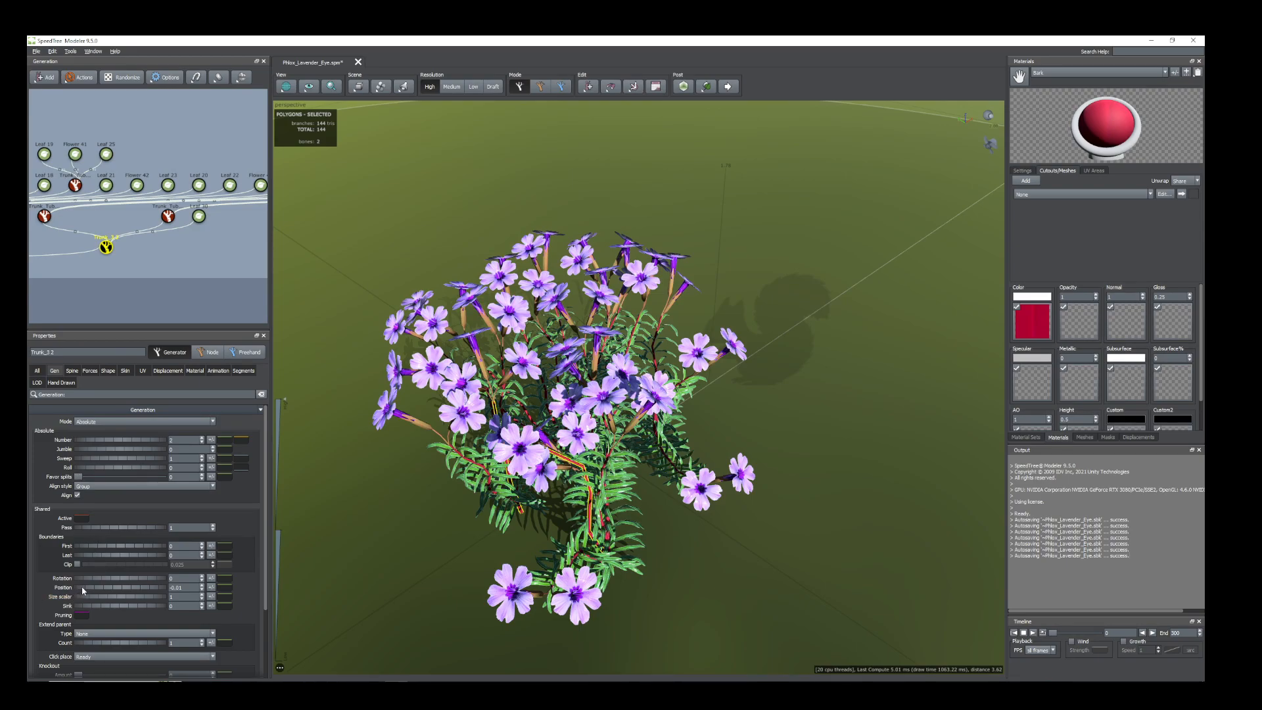
left_click_drag(83, 590, 85, 590)
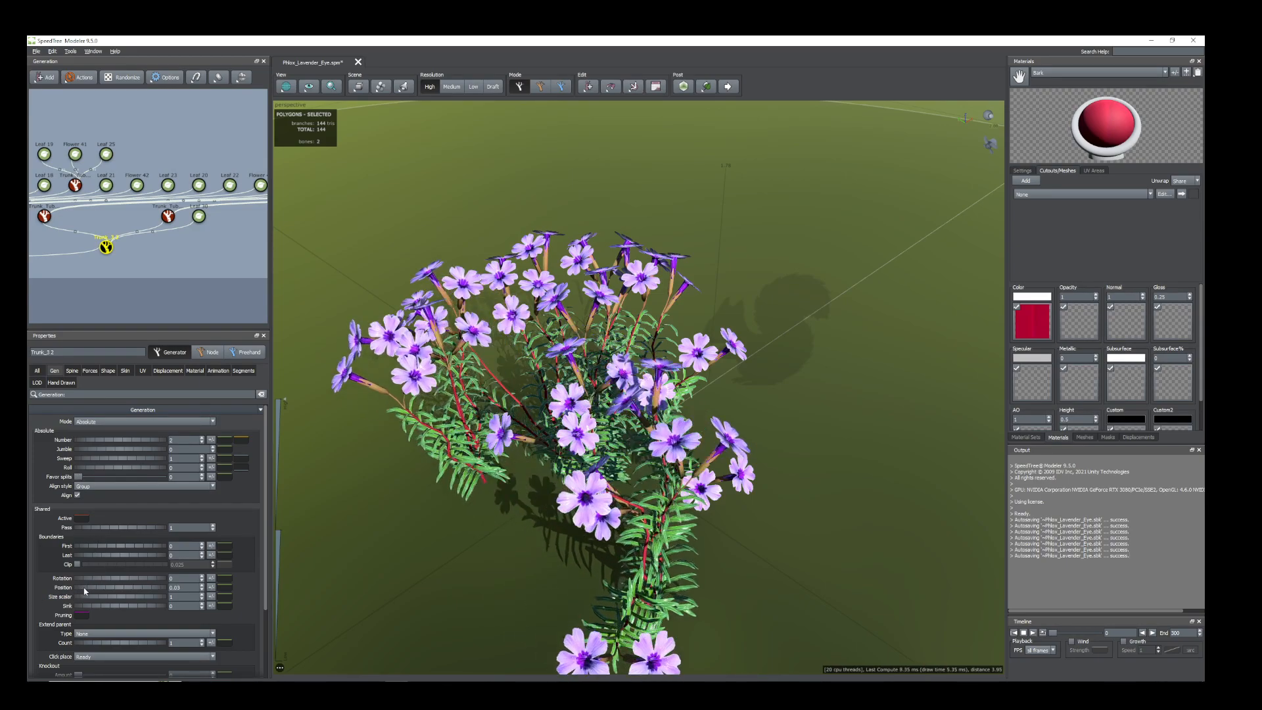
left_click(72, 370)
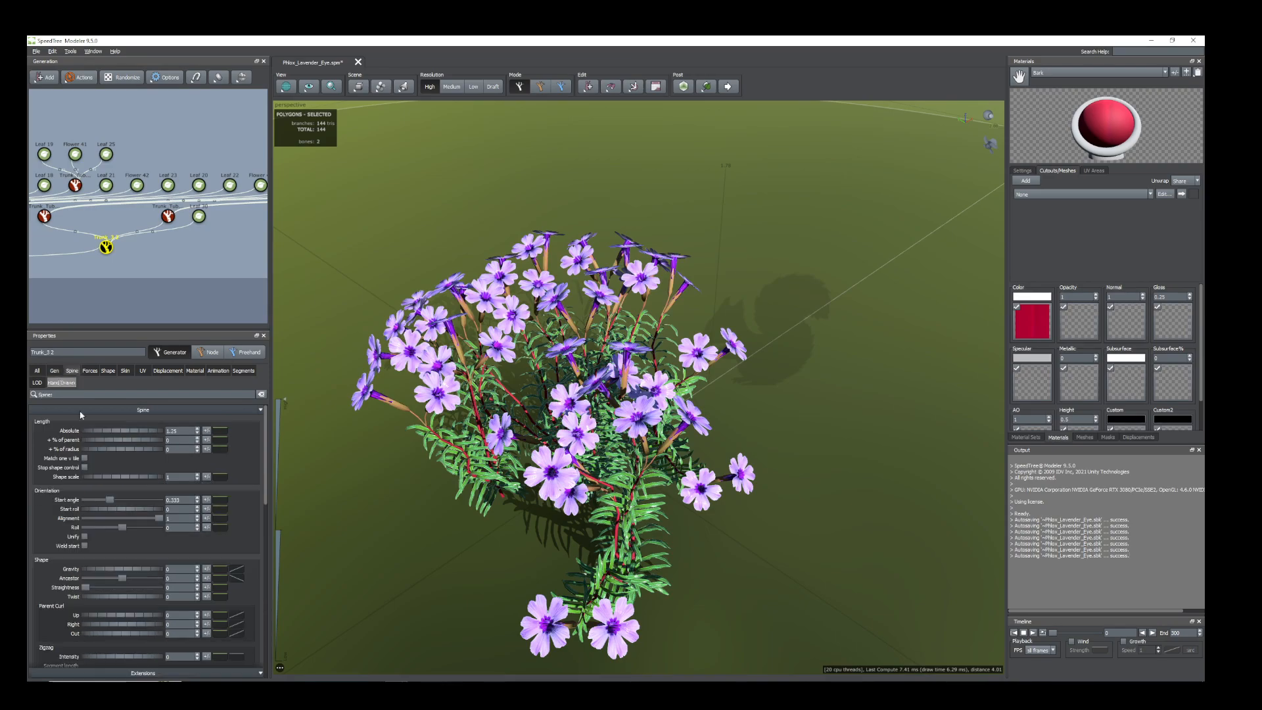
left_click_drag(107, 503, 108, 502)
Reduce the duplicated Trunk_3 generator to 1 stem and set its position to about 0.08.
left_click(55, 371)
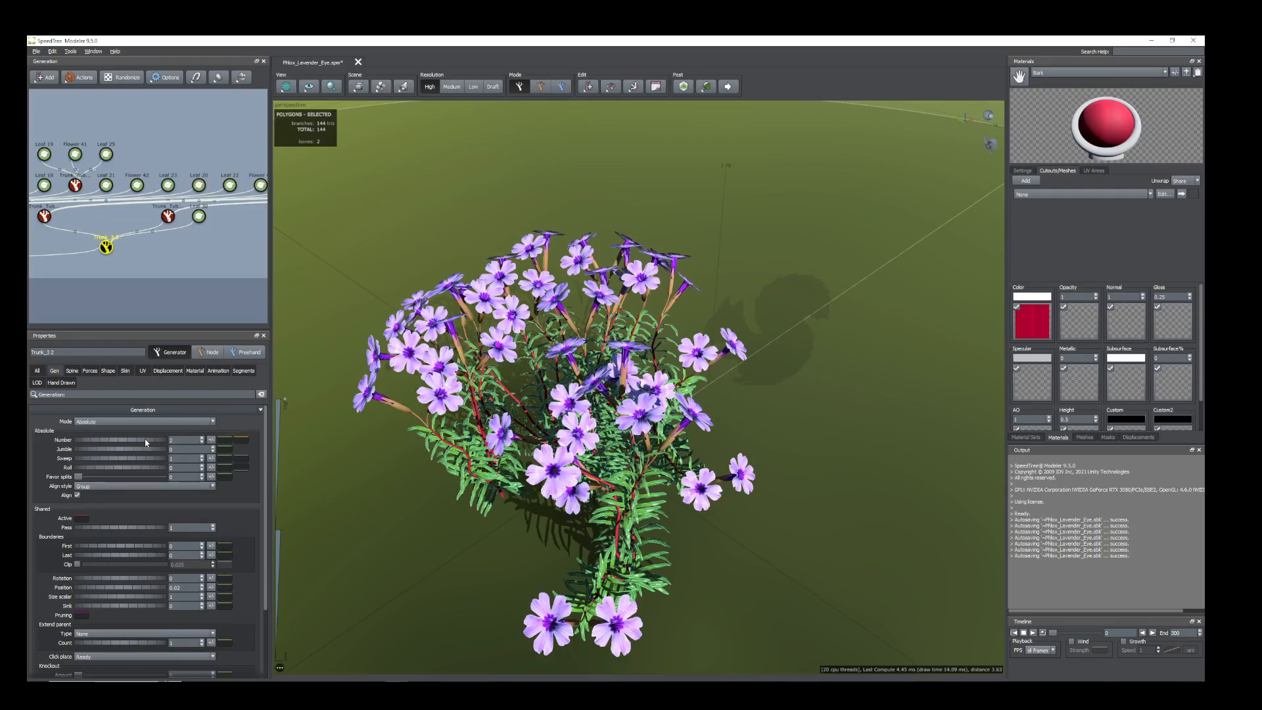
left_click_drag(142, 442, 136, 442)
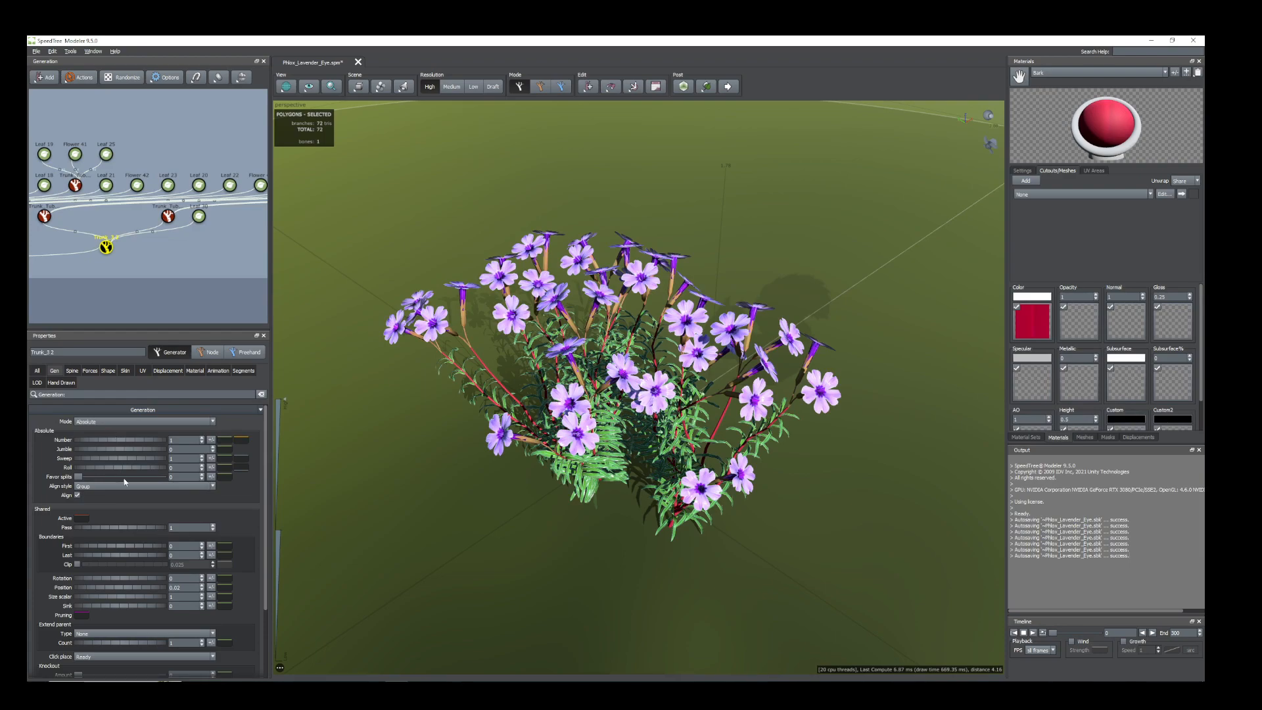
left_click(72, 371)
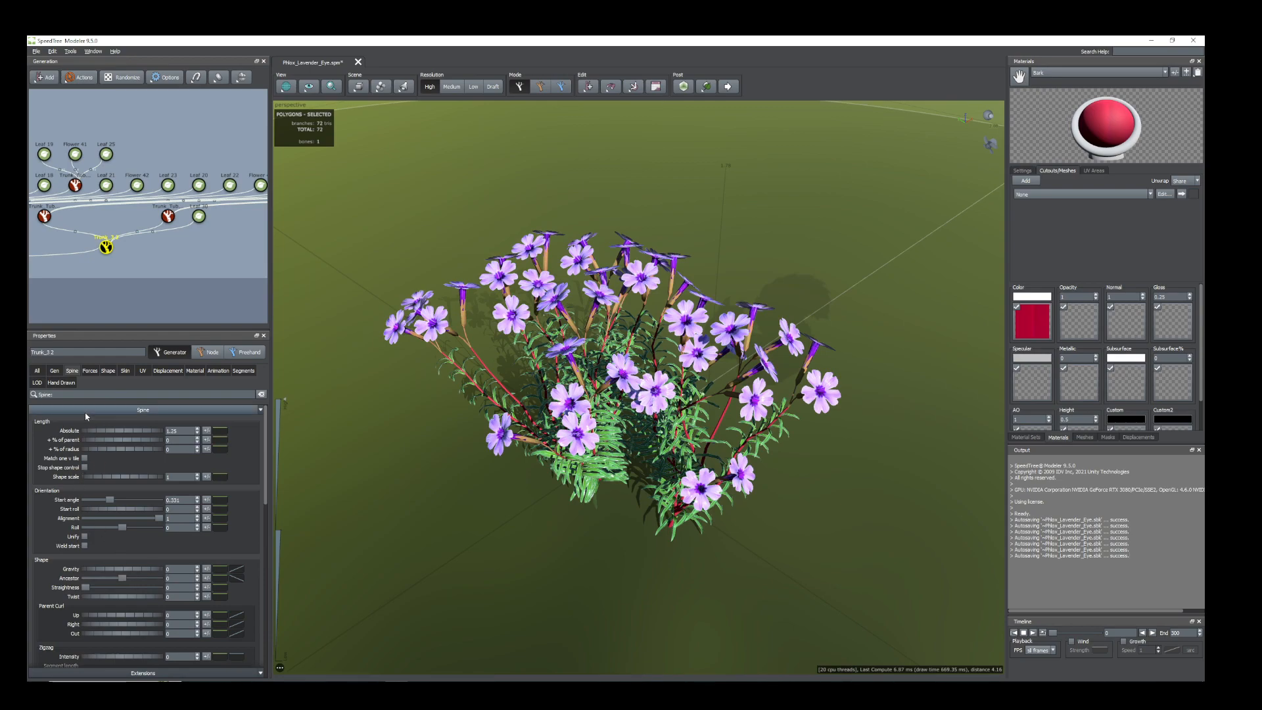
left_click(55, 371)
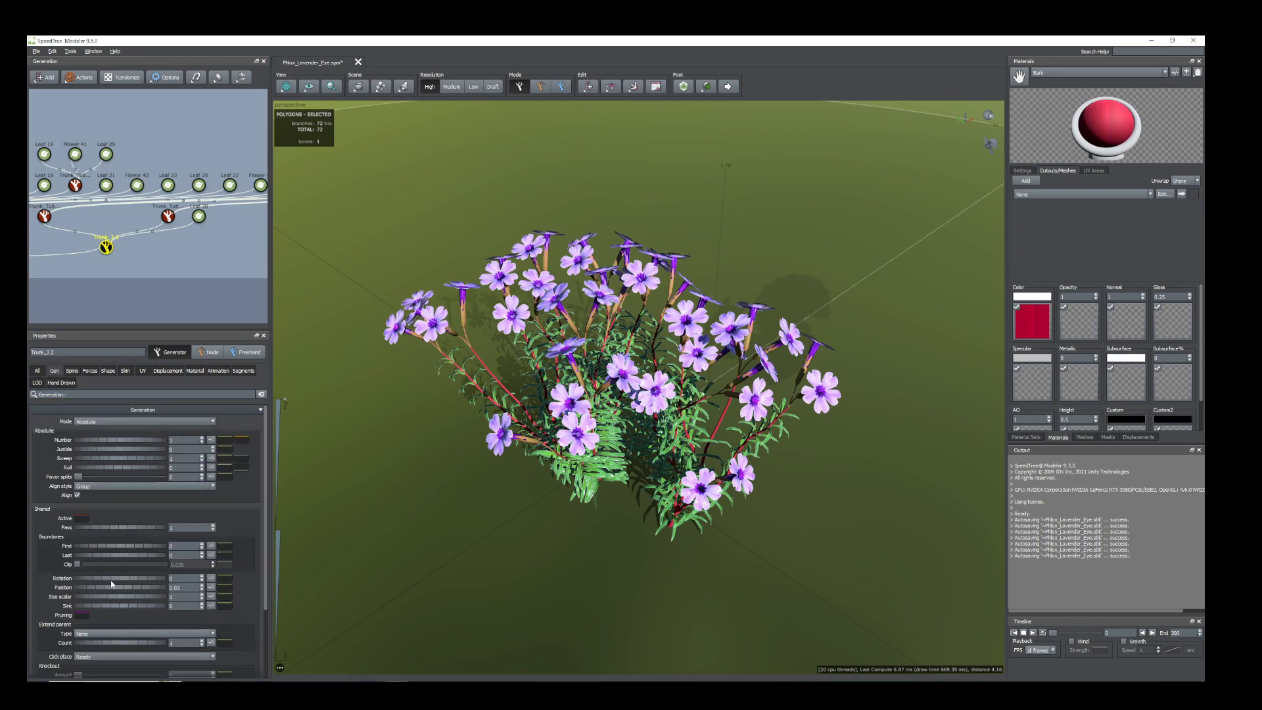
left_click_drag(109, 589, 113, 590)
left_click_drag(322, 579, 656, 583)
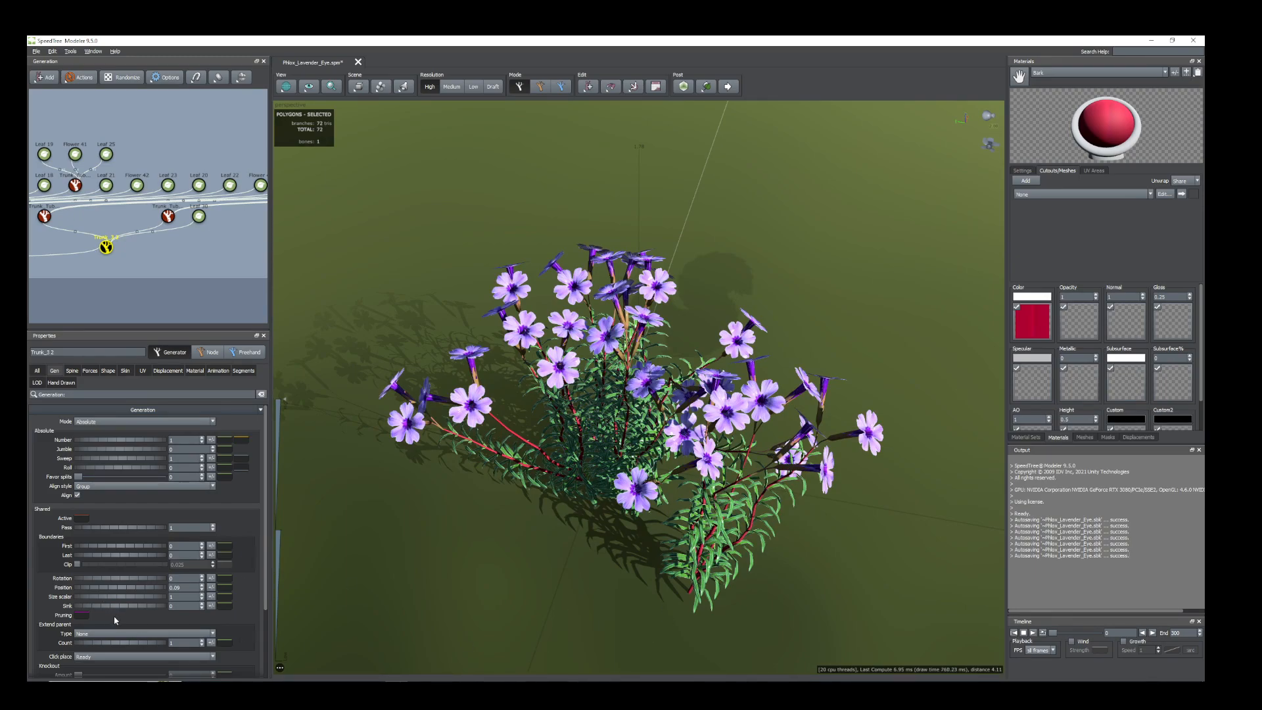
Move the cluster's remaining stem node closer to the plant's centre, to an anchor of about -0.16 on X and 0.13 on Y.
double_click(692, 584)
left_click_drag(668, 586, 513, 534)
left_click_drag(647, 605, 586, 624)
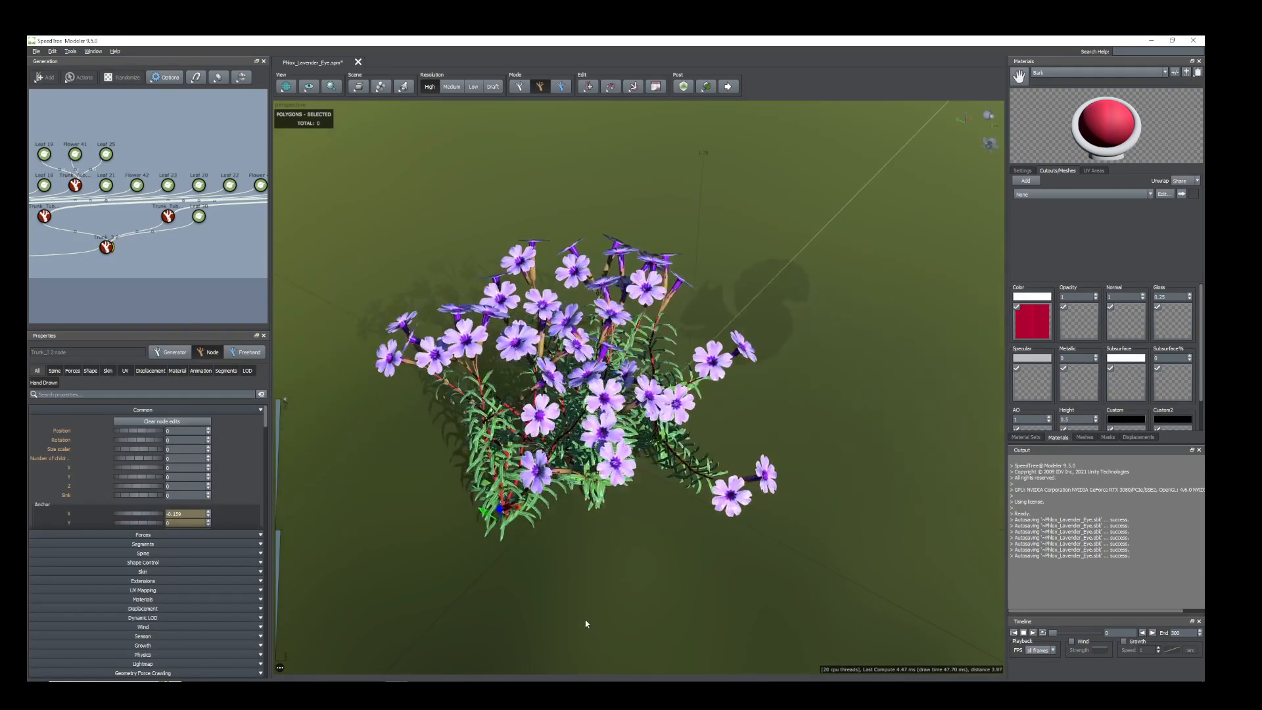
left_click_drag(519, 508, 541, 500)
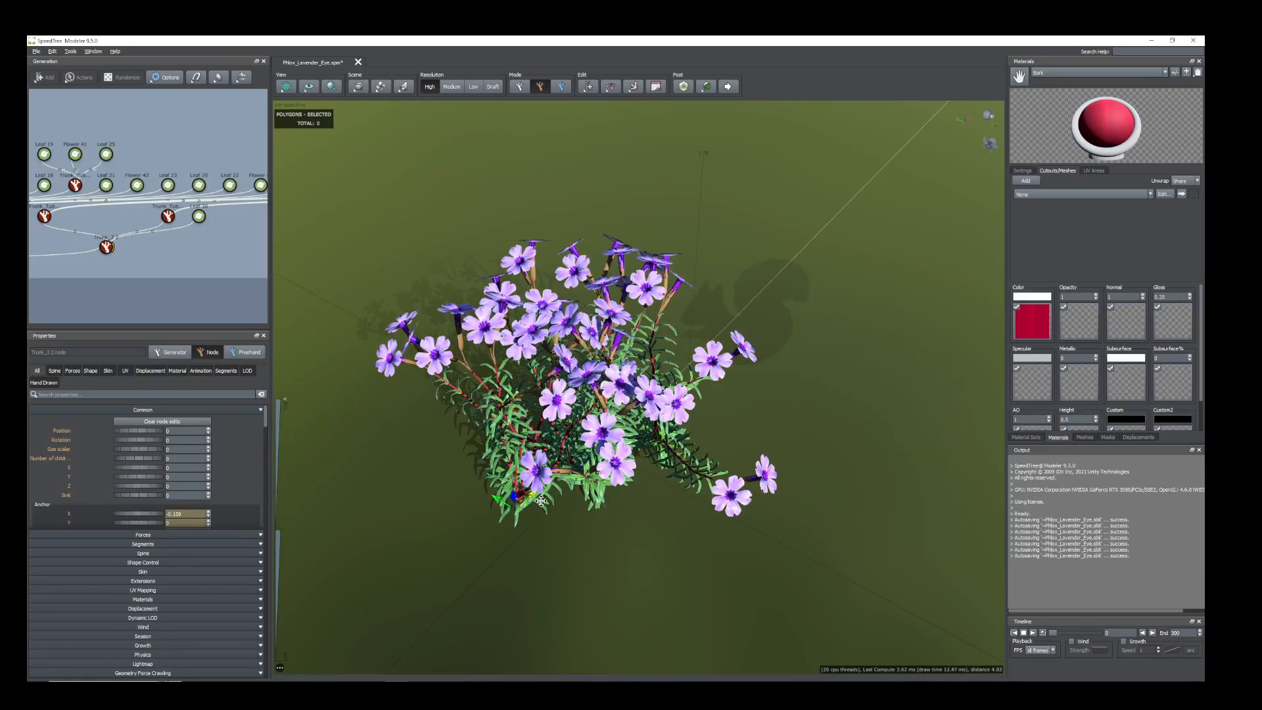
Set the spine start angle of the duplicated Trunk_3 generator to about 0.48.
left_click(106, 248)
left_click(70, 372)
left_click_drag(111, 504, 122, 504)
Select single overlapping flowers in the middle of the plant as nodes and move them into free gaps.
left_click_drag(477, 540, 604, 431)
scroll(588, 559, "up", 4)
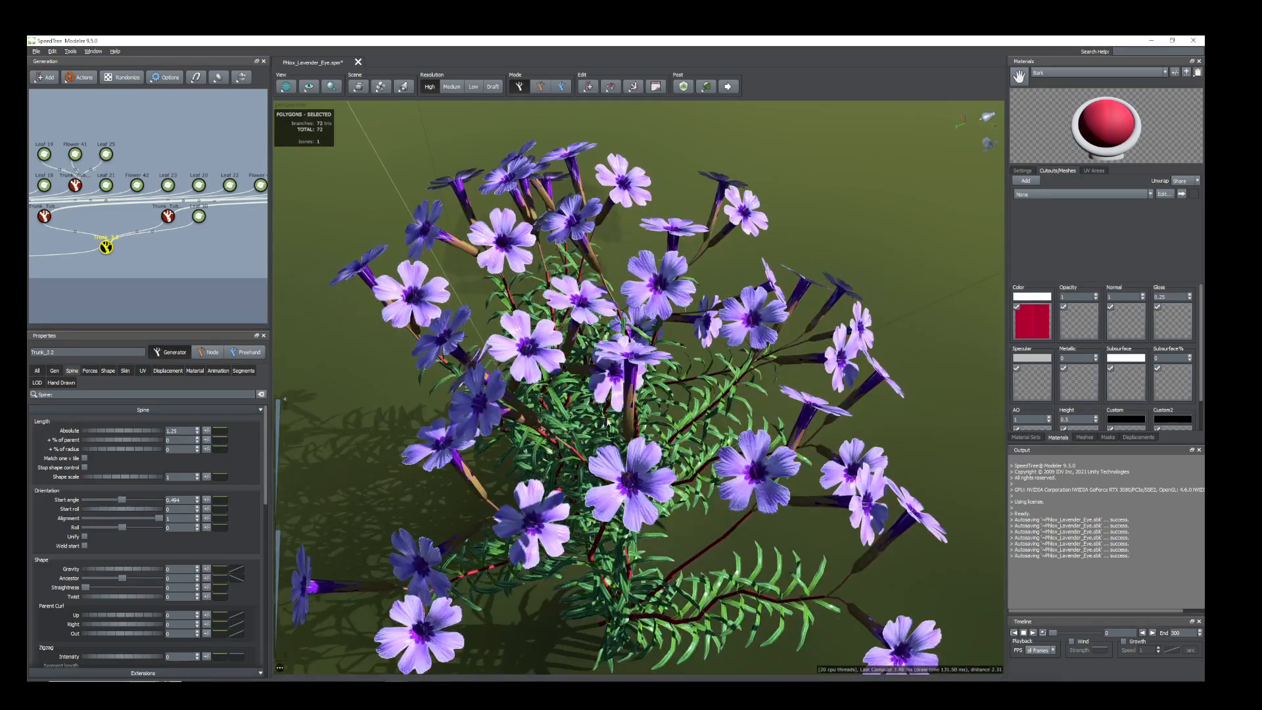
left_click(611, 393)
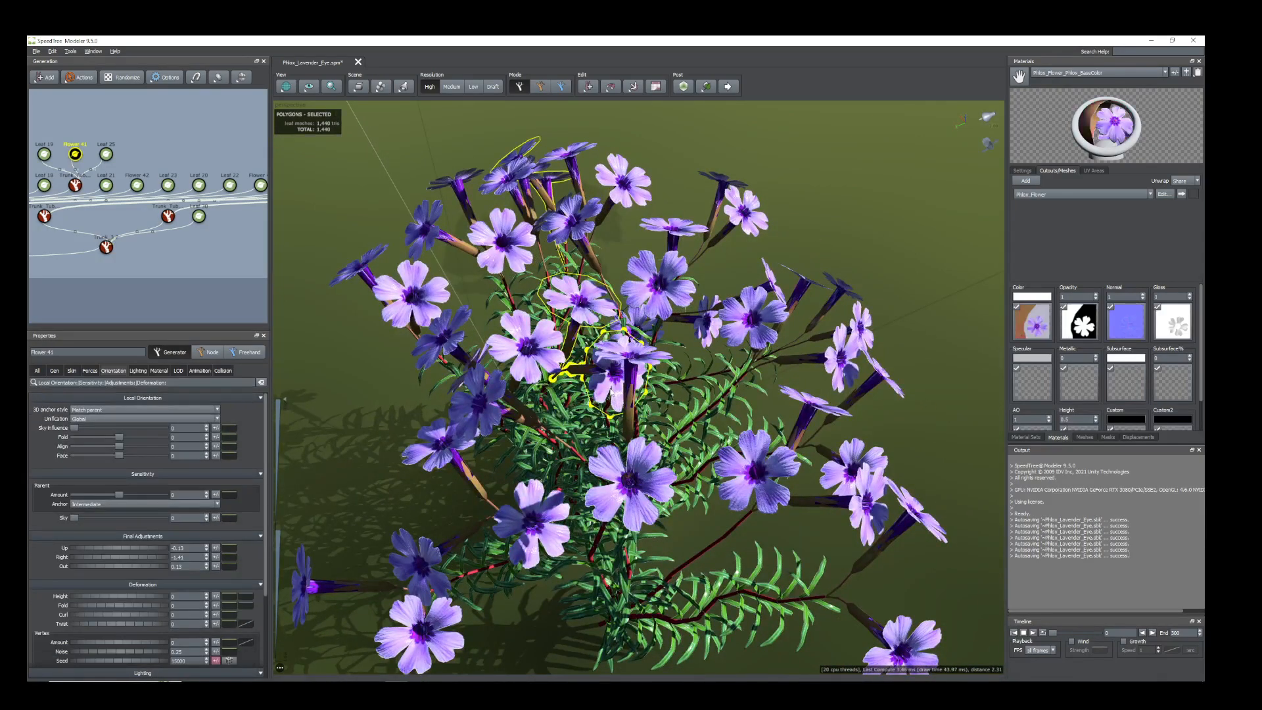
left_click(596, 386)
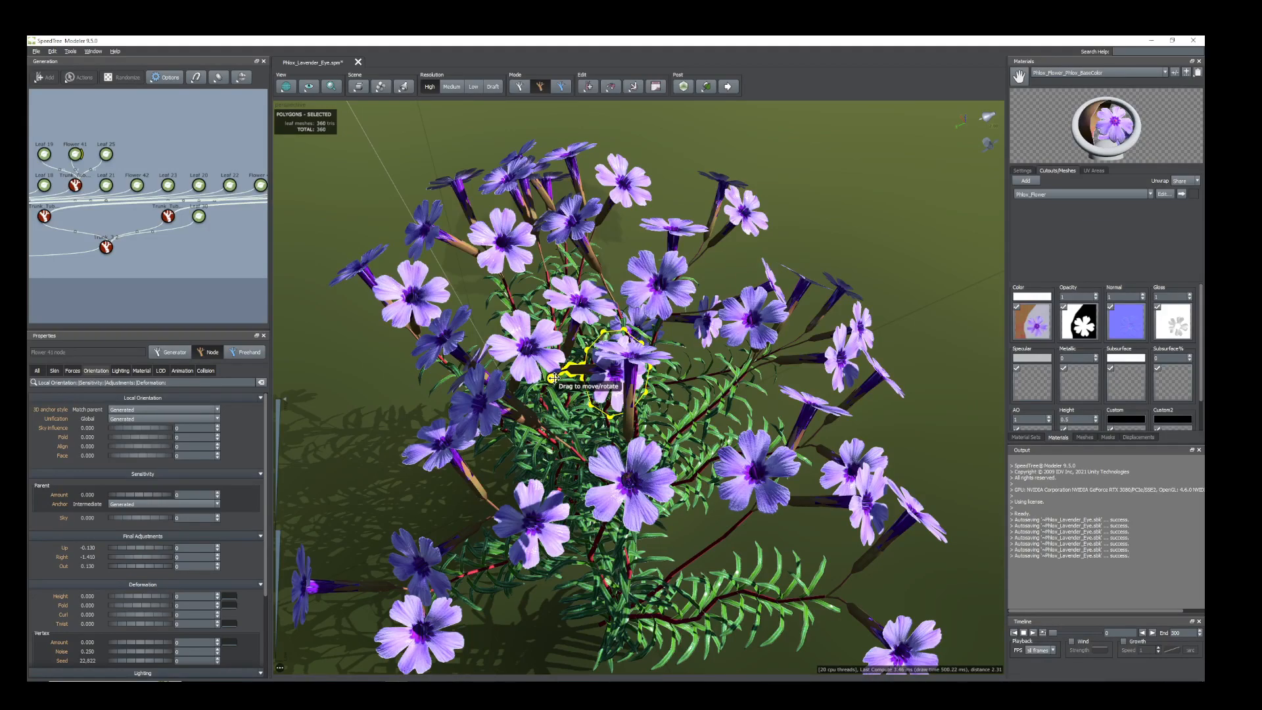
left_click_drag(551, 379, 638, 512)
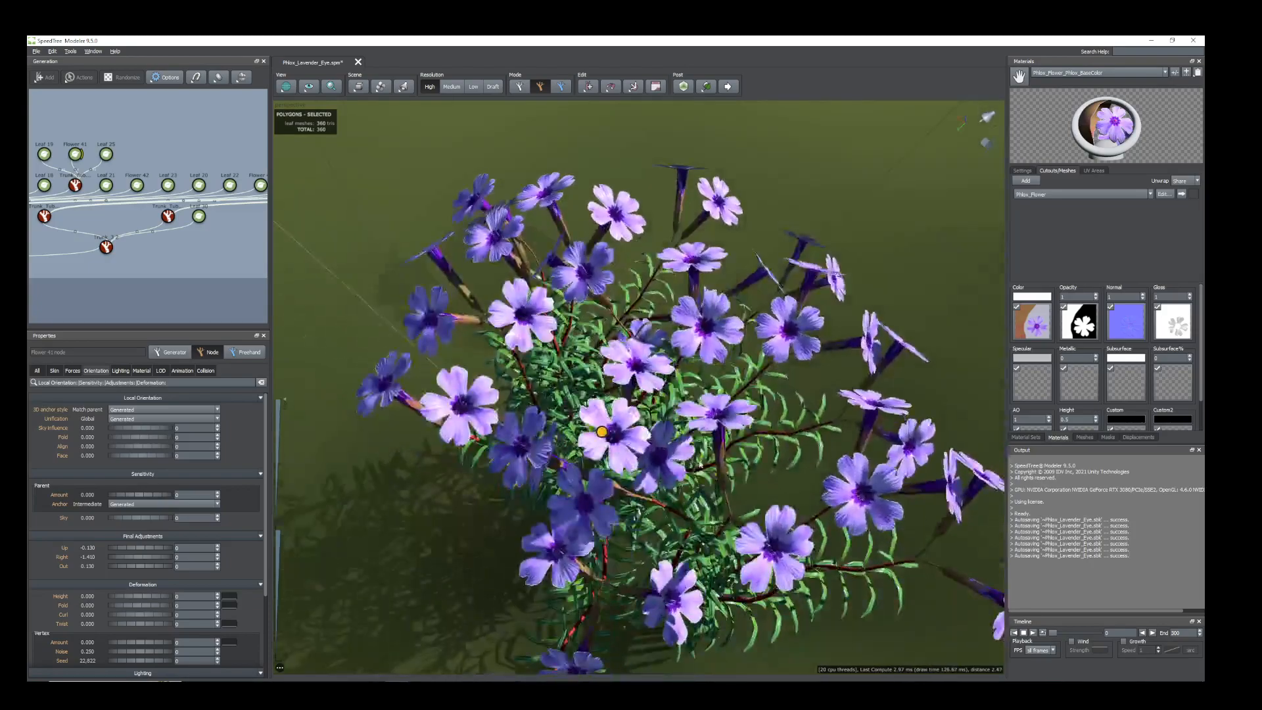
left_click(721, 469)
left_click_drag(731, 518, 585, 506)
Move the two overlapping flowers near the front of the plant apart, one downwards and one slightly outwards.
left_click_drag(854, 552, 749, 530)
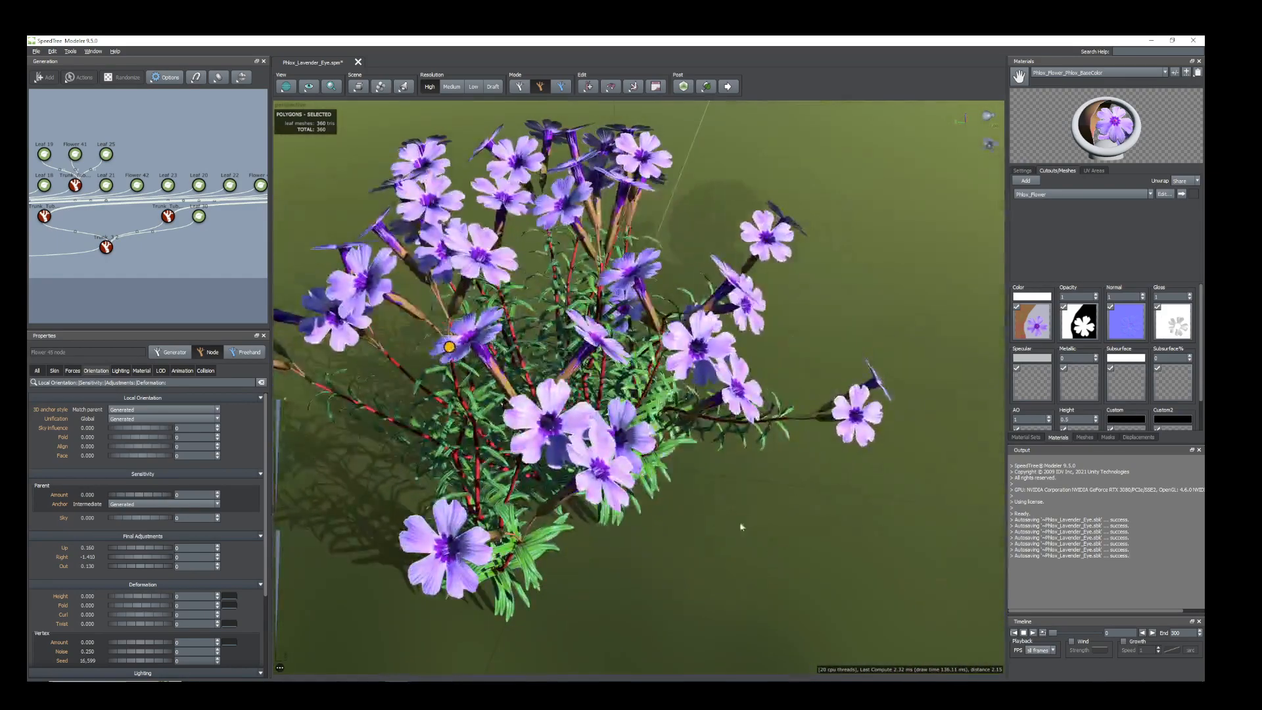
left_click(605, 490)
left_click_drag(521, 540, 679, 433)
left_click(625, 463)
left_click_drag(658, 446, 642, 439)
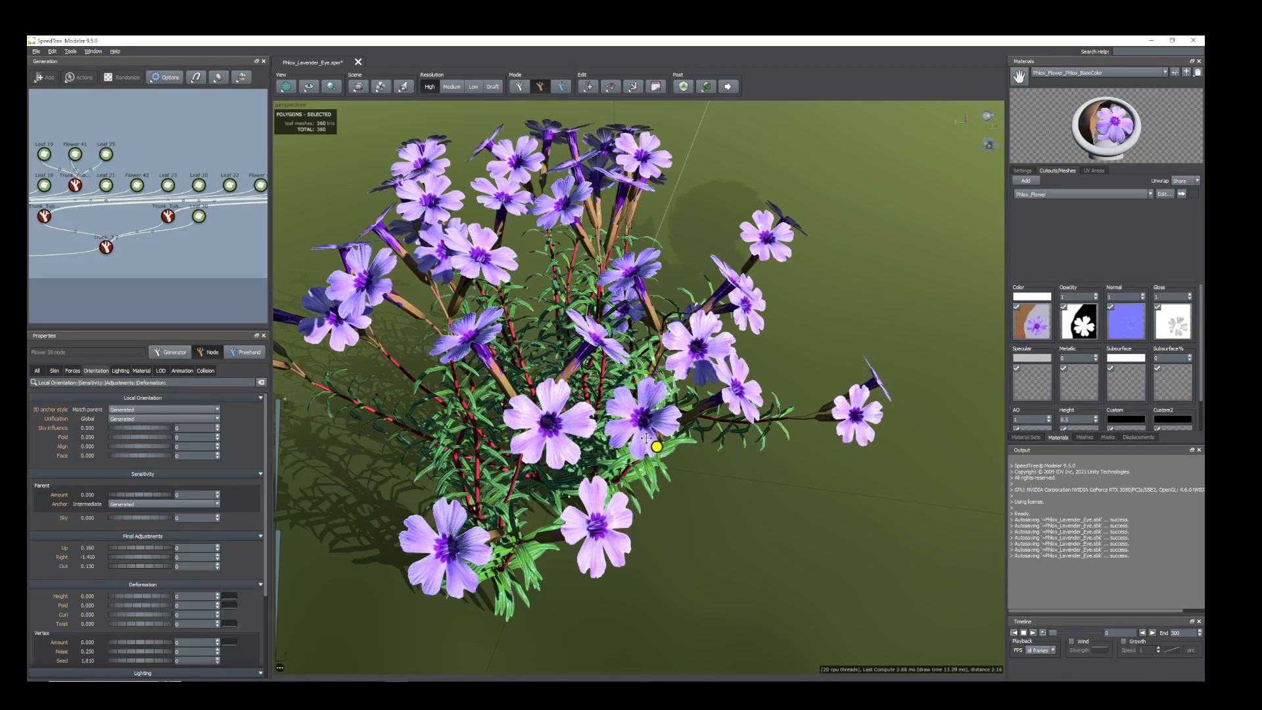
Select a crowded flower on the shaded side of the plant and move it clear of its neighbours.
left_click_drag(698, 487, 580, 446)
scroll(628, 488, "down", 4)
scroll(595, 470, "up", 4)
scroll(580, 446, "down", 3)
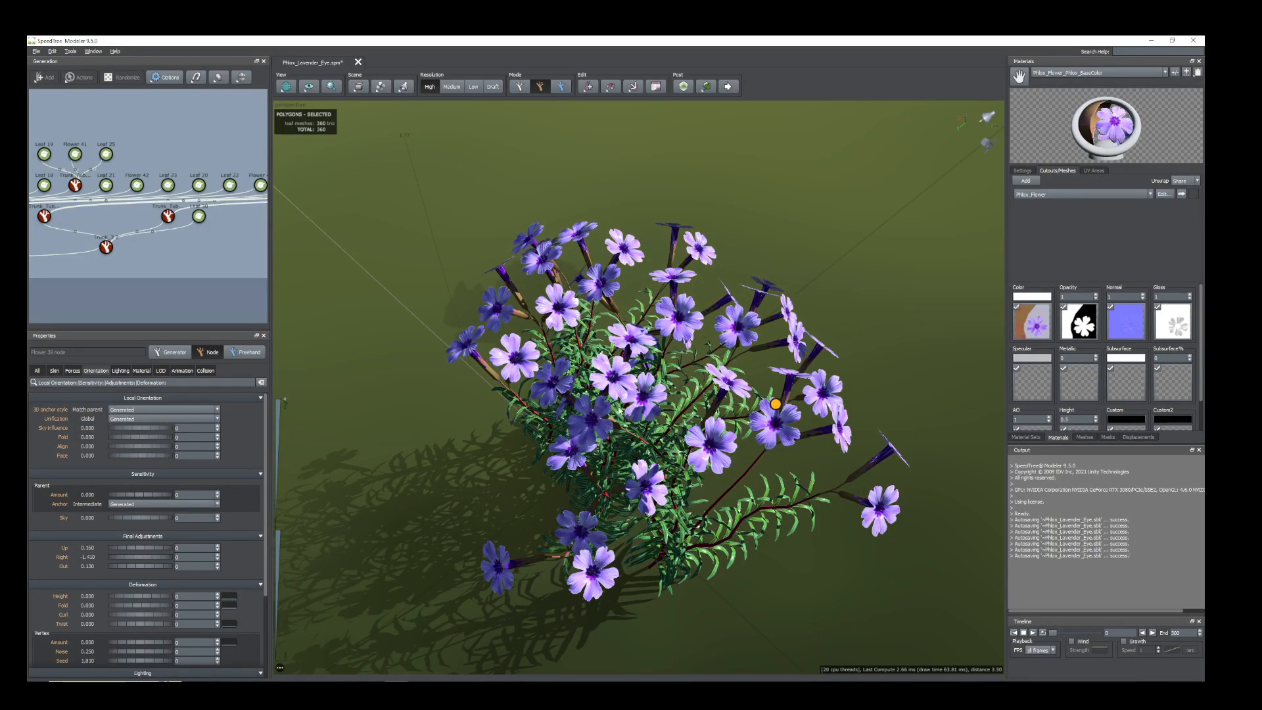
left_click_drag(627, 449, 402, 487)
scroll(368, 453, "up", 5)
left_click(401, 486)
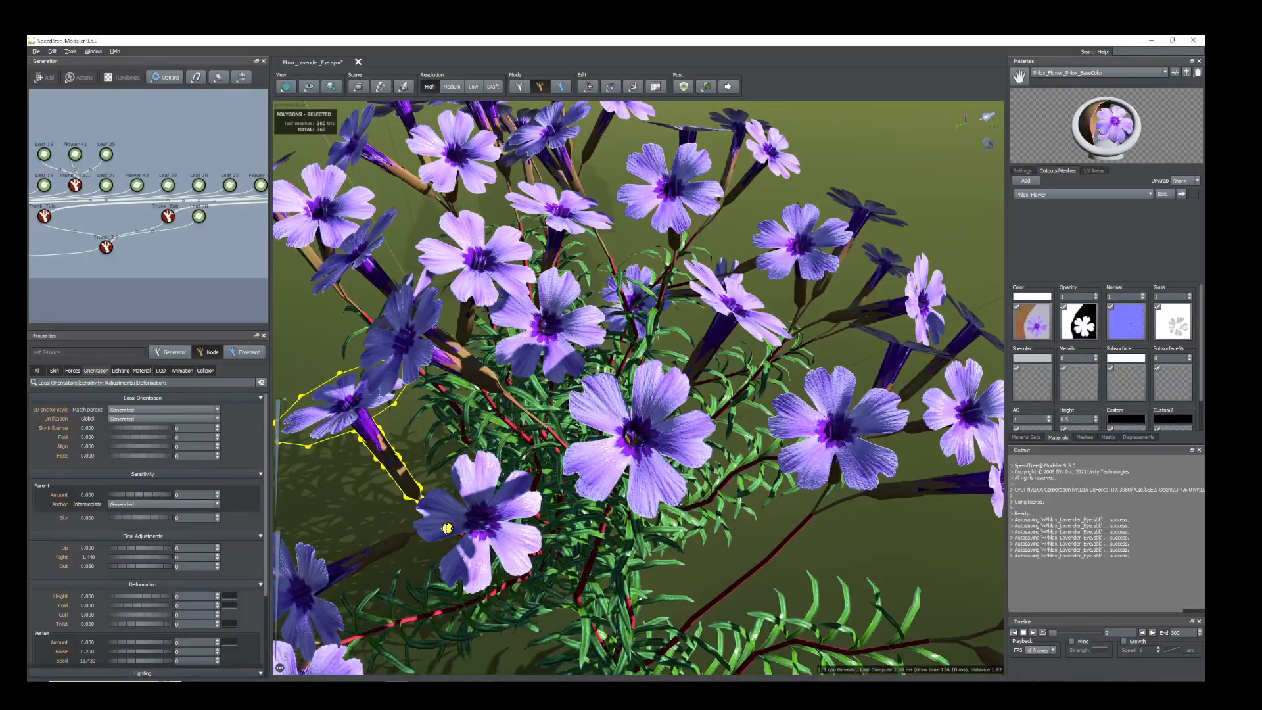
Check the flower clusters from the lit side and adjust a single flower node that overlaps its neighbours.
scroll(563, 551, "down", 5)
scroll(563, 551, "down", 2)
left_click_drag(563, 551, 398, 474)
scroll(398, 473, "up", 1)
scroll(663, 341, "up", 3)
left_click(672, 338)
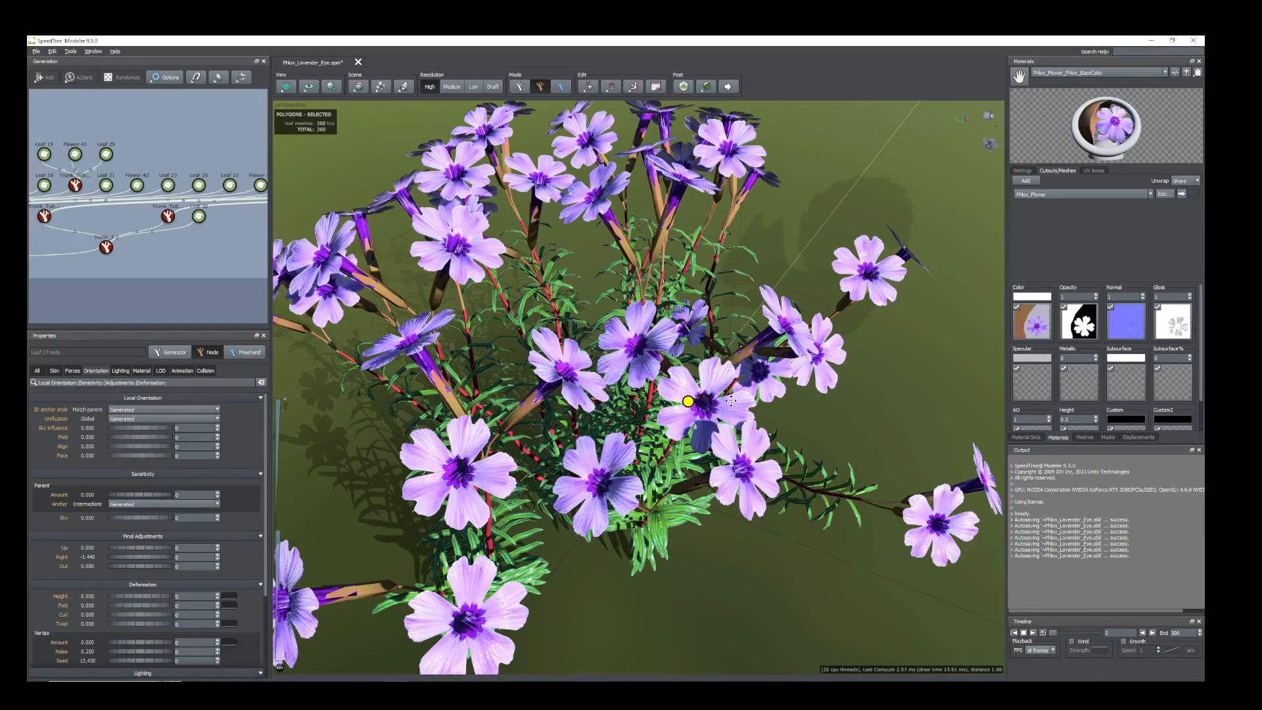
scroll(684, 401, "down", 3)
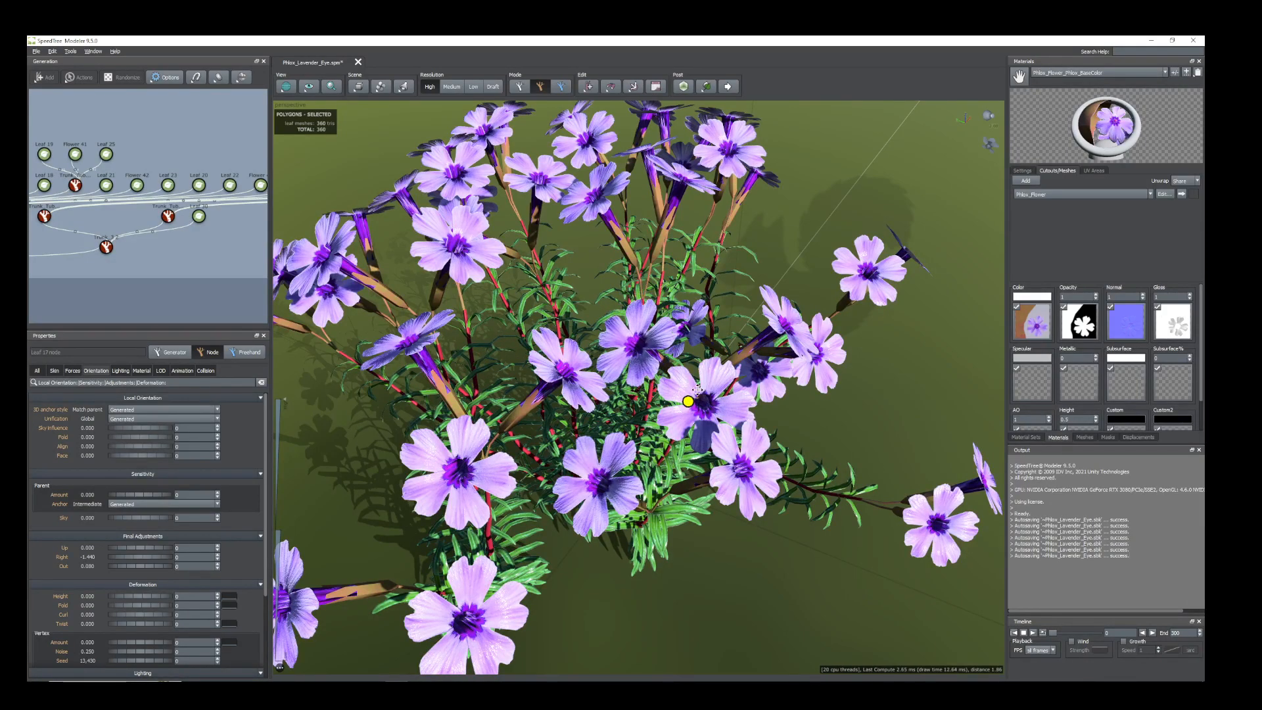
scroll(433, 343, "down", 1)
Rotate the scene light so the shaded side of the plant is lit.
left_click_drag(434, 343, 309, 358)
left_click_drag(544, 399, 746, 415)
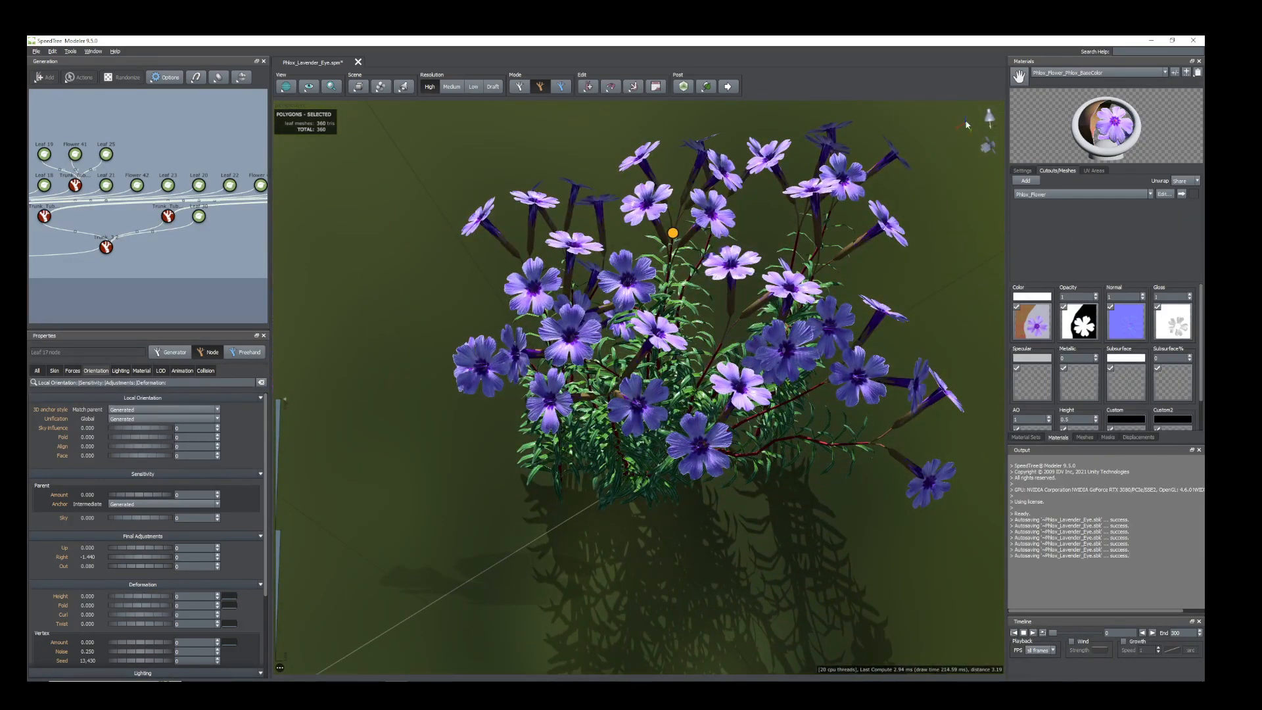
left_click(989, 117)
left_click_drag(984, 118, 1044, 144)
Move one of the close-set lower flowers outward as a node and select another crowded flower beside it.
mouse_move(840, 490)
left_mouse_down()
mouse_move(835, 408)
mouse_move(755, 437)
mouse_move(727, 482)
mouse_move(699, 450)
mouse_move(660, 440)
mouse_move(671, 447)
left_mouse_up()
left_click(687, 458)
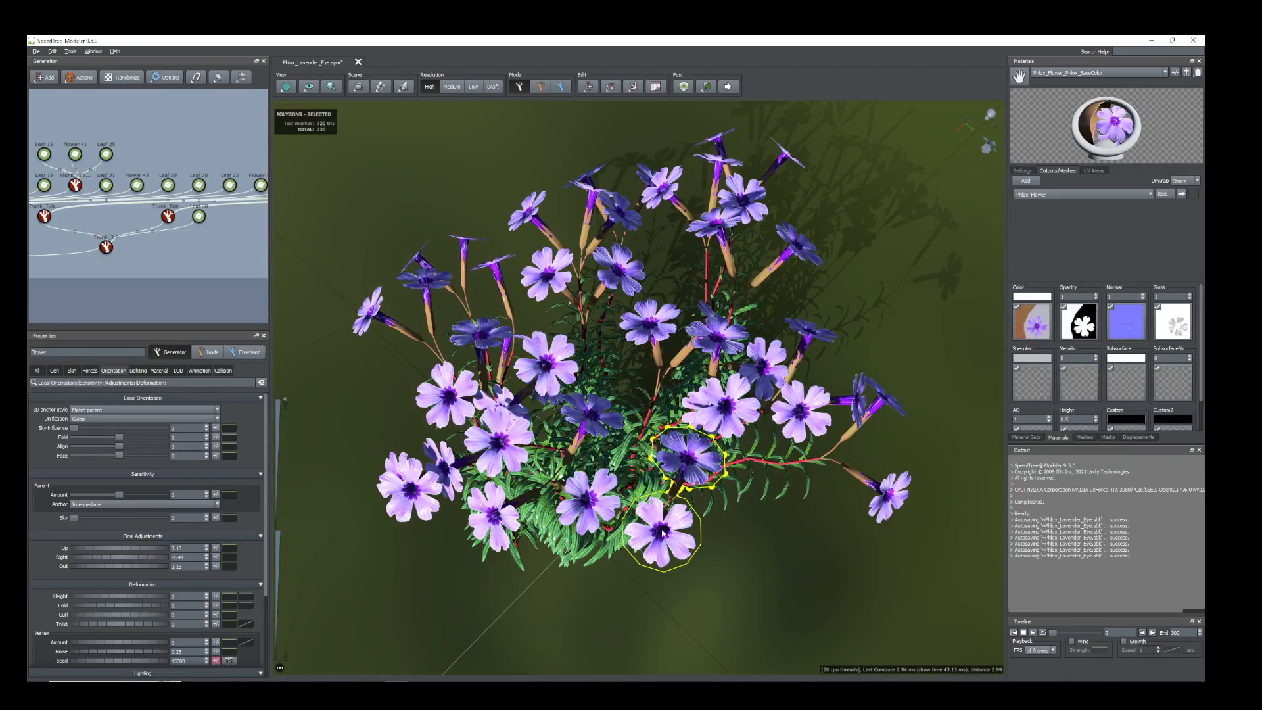
key("space")
left_click_drag(655, 510, 669, 536)
left_click(563, 482)
scroll(553, 496, "down", 4)
left_click_drag(553, 496, 807, 343)
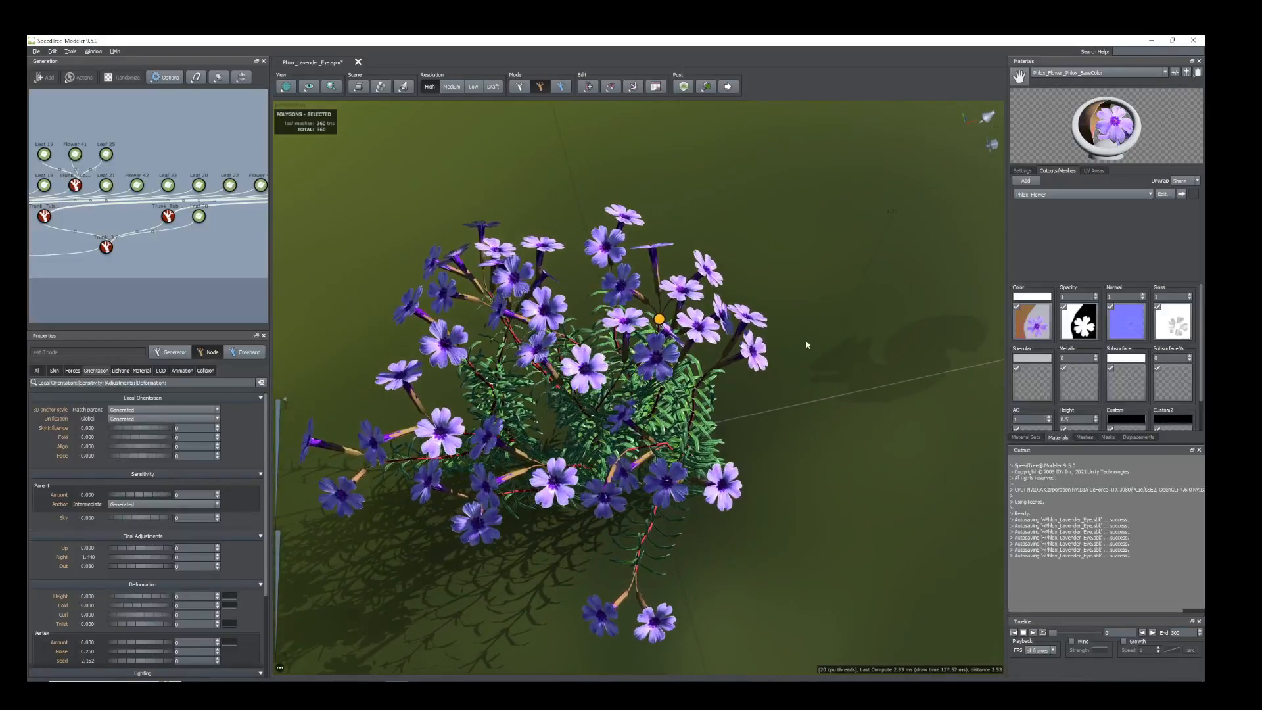
Turn the light direction again to illuminate the newly viewed side and inspect the plant there.
left_click(988, 117)
mouse_move(989, 118)
left_mouse_down()
mouse_move(1009, 129)
mouse_move(974, 103)
mouse_move(977, 119)
left_mouse_up()
left_click_drag(631, 519, 716, 464)
scroll(716, 464, "up", 5)
scroll(718, 464, "down", 4)
scroll(727, 472, "up", 1)
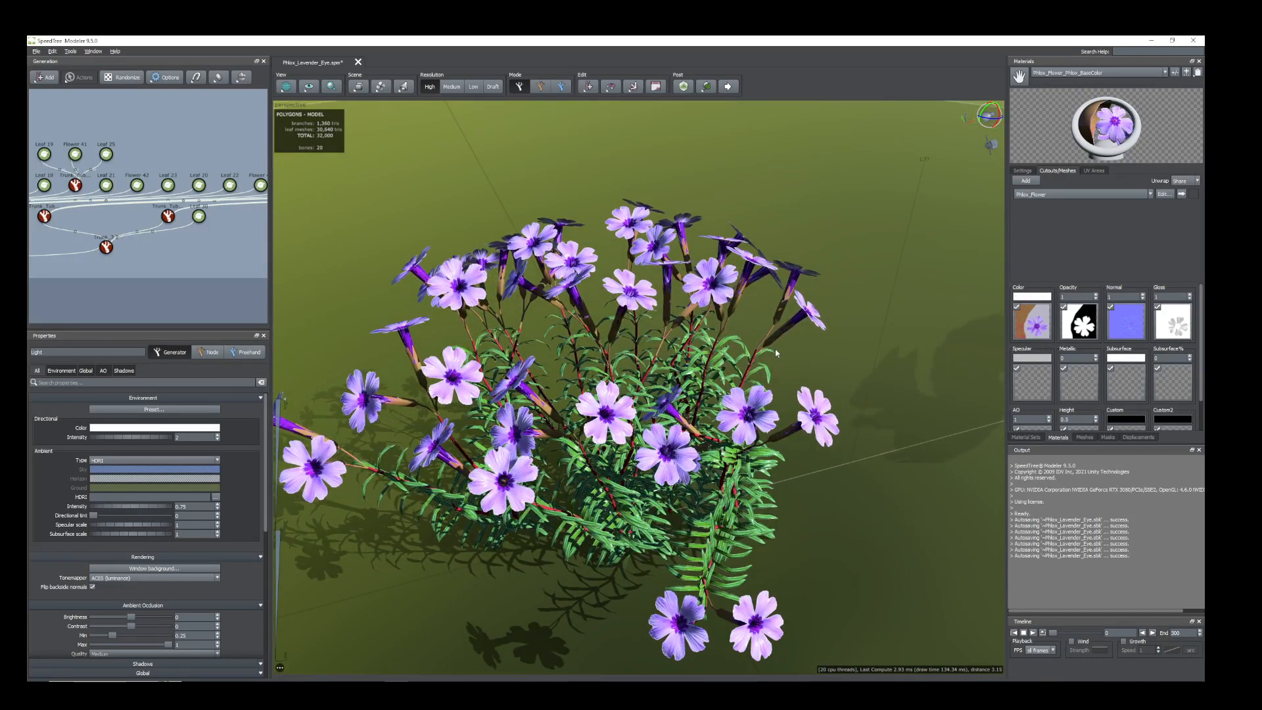
Select a single Trunk_Tube side stem as a node and bend it freehand into a looser shape.
left_click(749, 375)
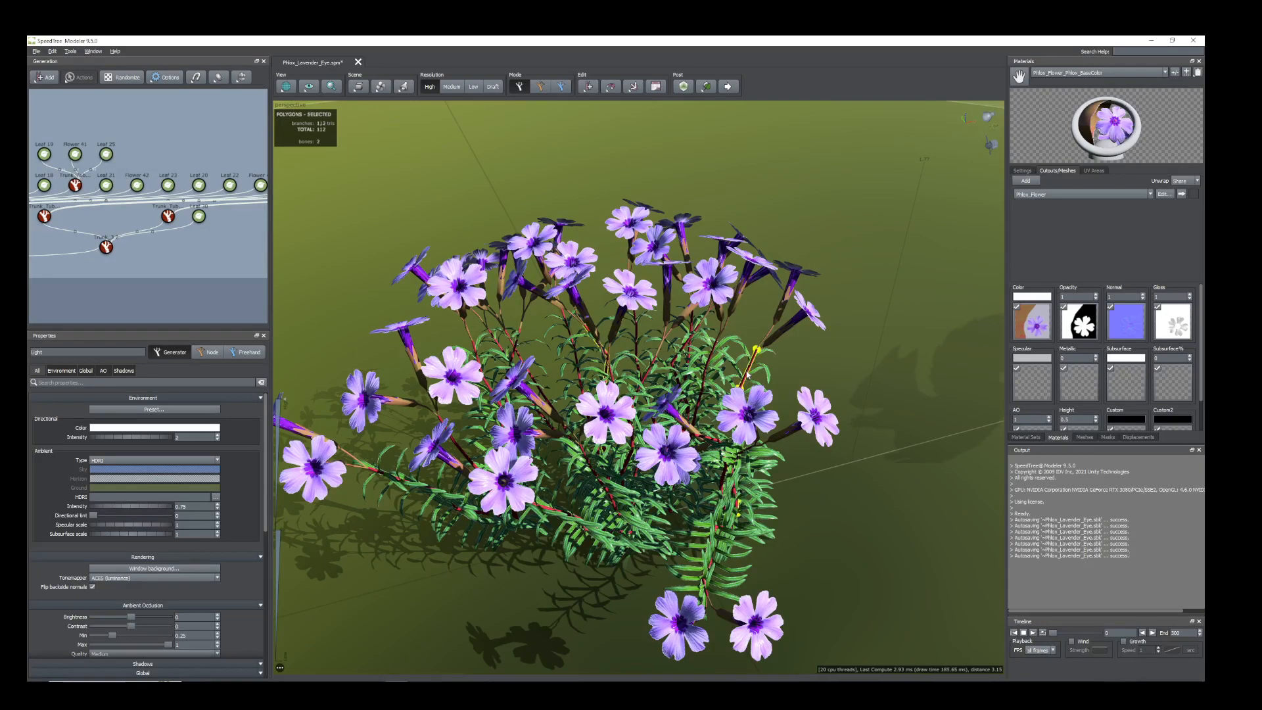
double_click(752, 390)
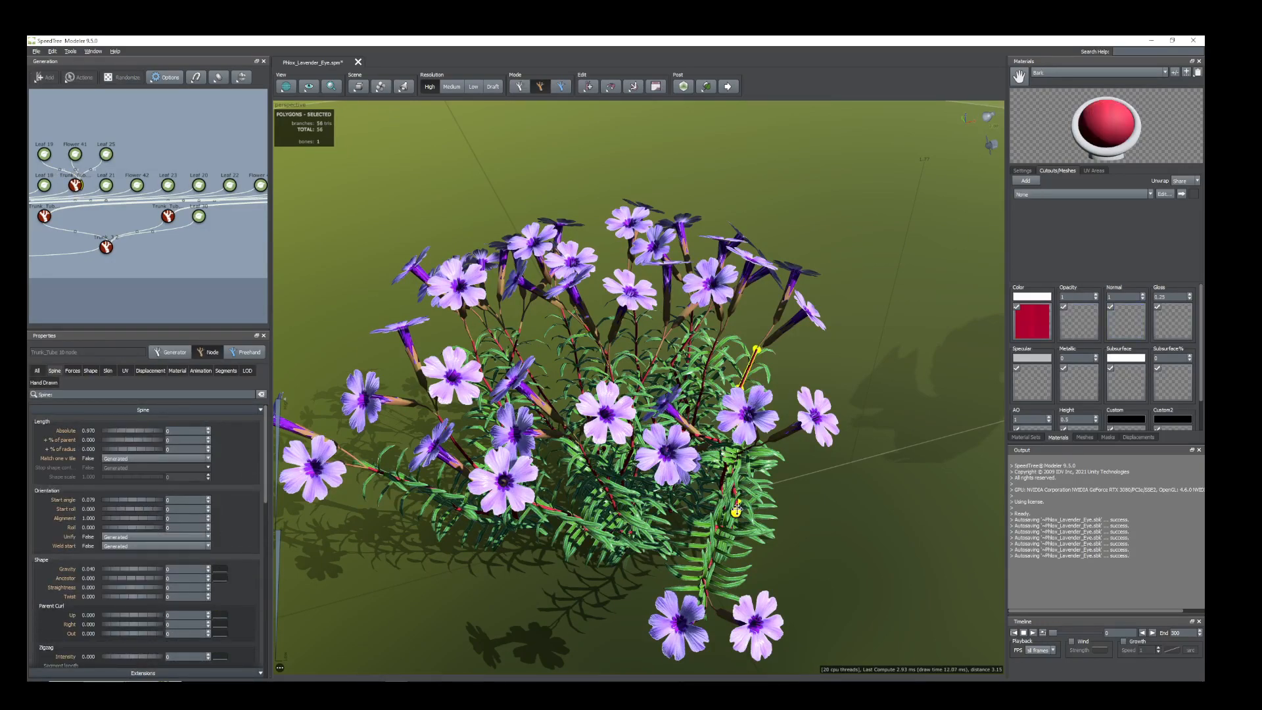
key("space")
left_click_drag(738, 428, 765, 371)
middle_click_drag(768, 524, 782, 524)
Bend a main stem at the plant's outer side slightly with the freehand Bend tool.
middle_click_drag(499, 537, 538, 501)
left_click(482, 447)
left_click_drag(523, 481, 510, 480)
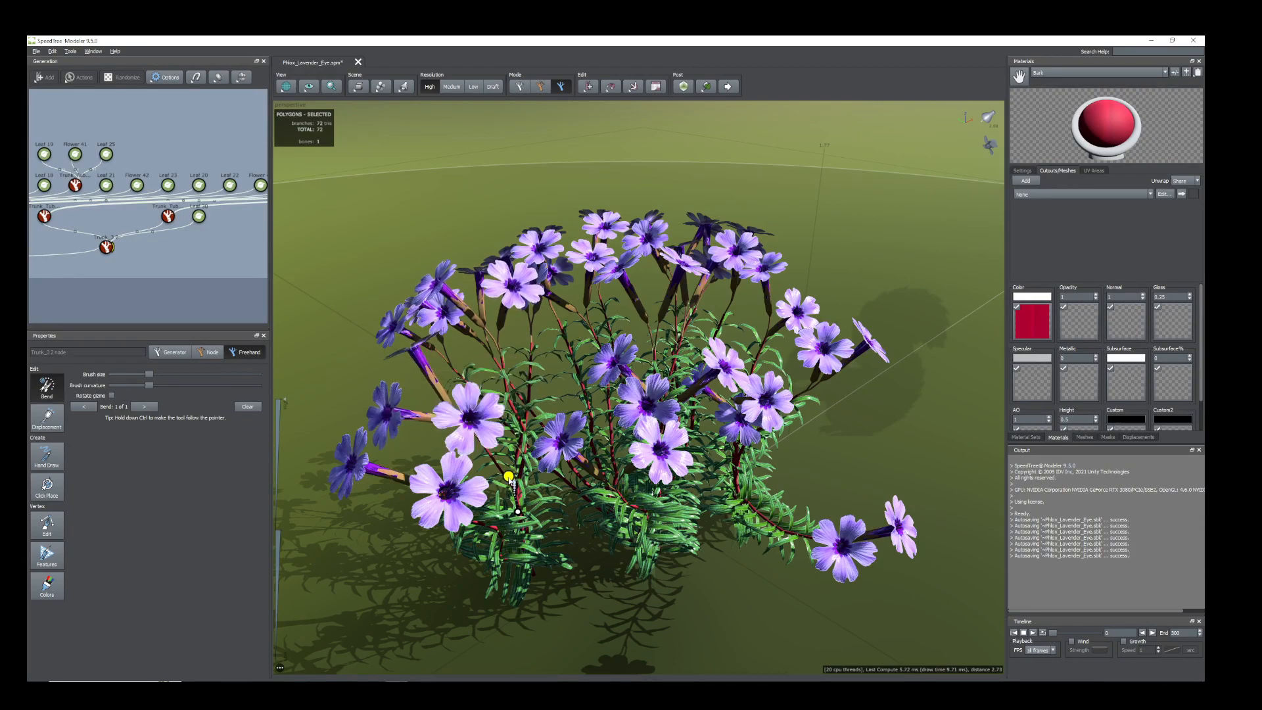
Bend the main stem on the plant's opposite side with the freehand Bend tool and check the overall shape.
middle_click_drag(504, 479, 785, 487)
scroll(785, 487, "up", 1)
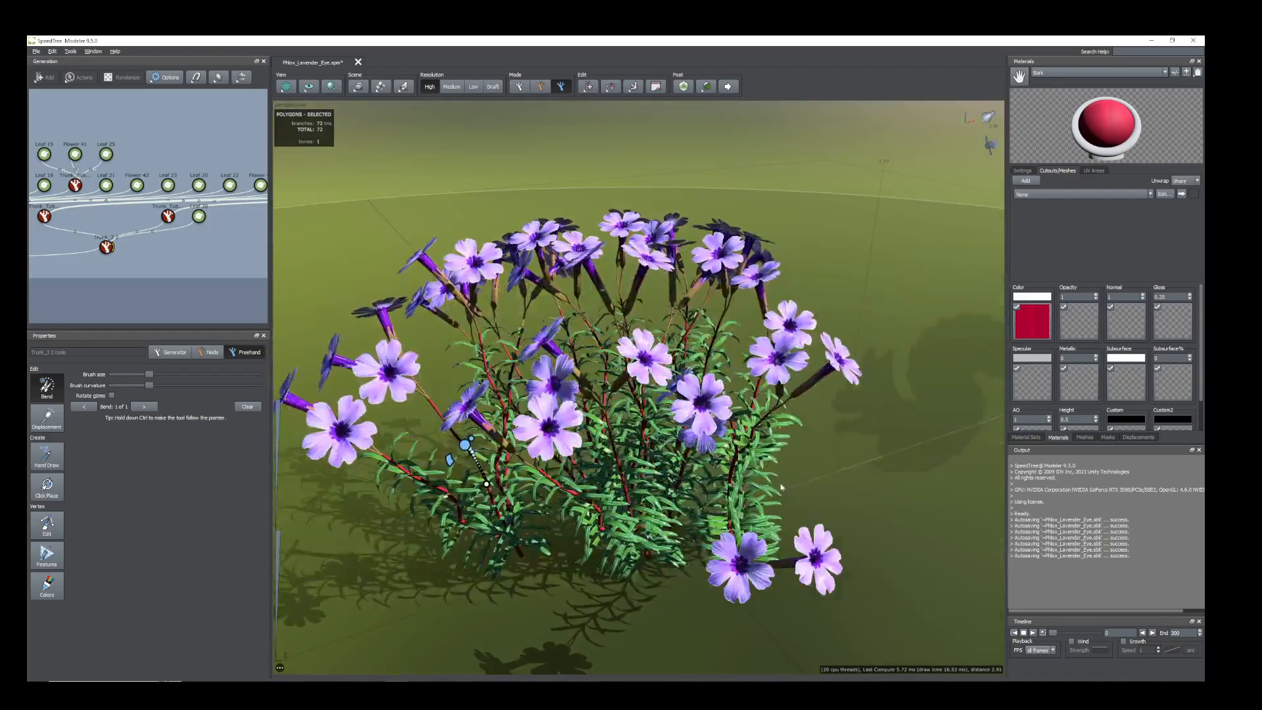
left_click(732, 476)
left_click_drag(731, 481, 740, 517)
left_click_drag(595, 460, 649, 507)
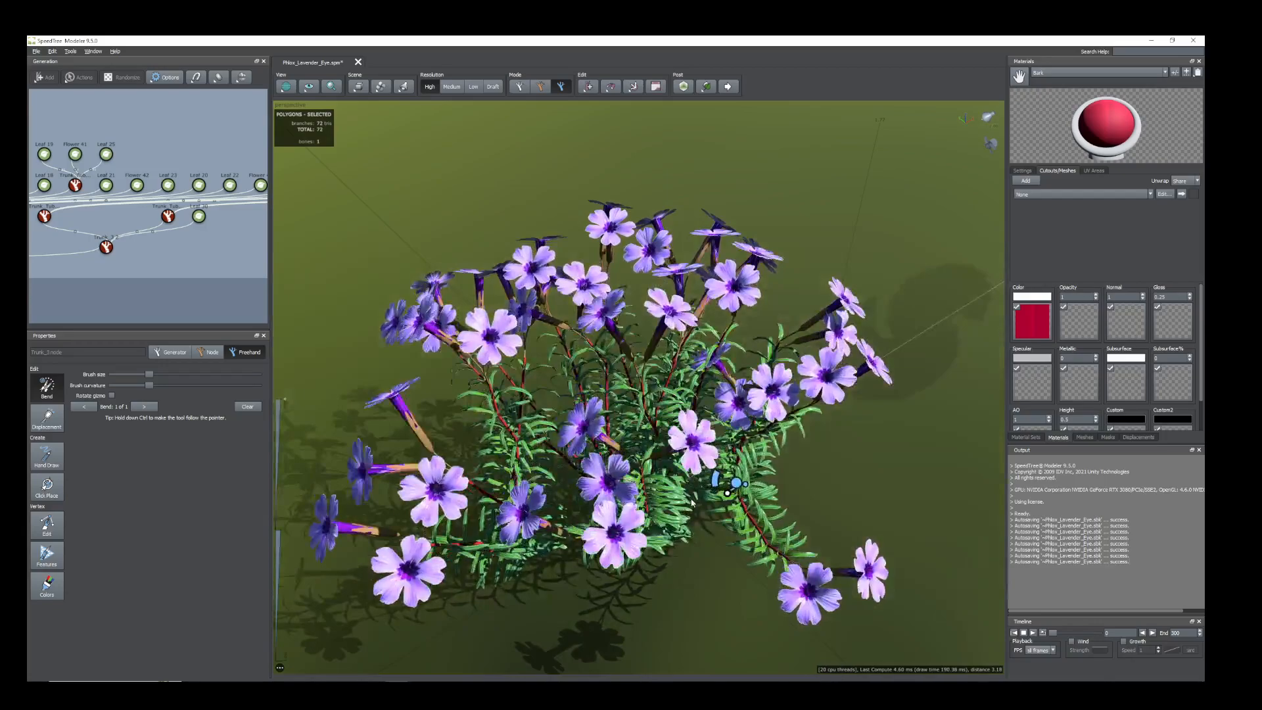
scroll(650, 509, "down", 3)
scroll(650, 511, "up", 5)
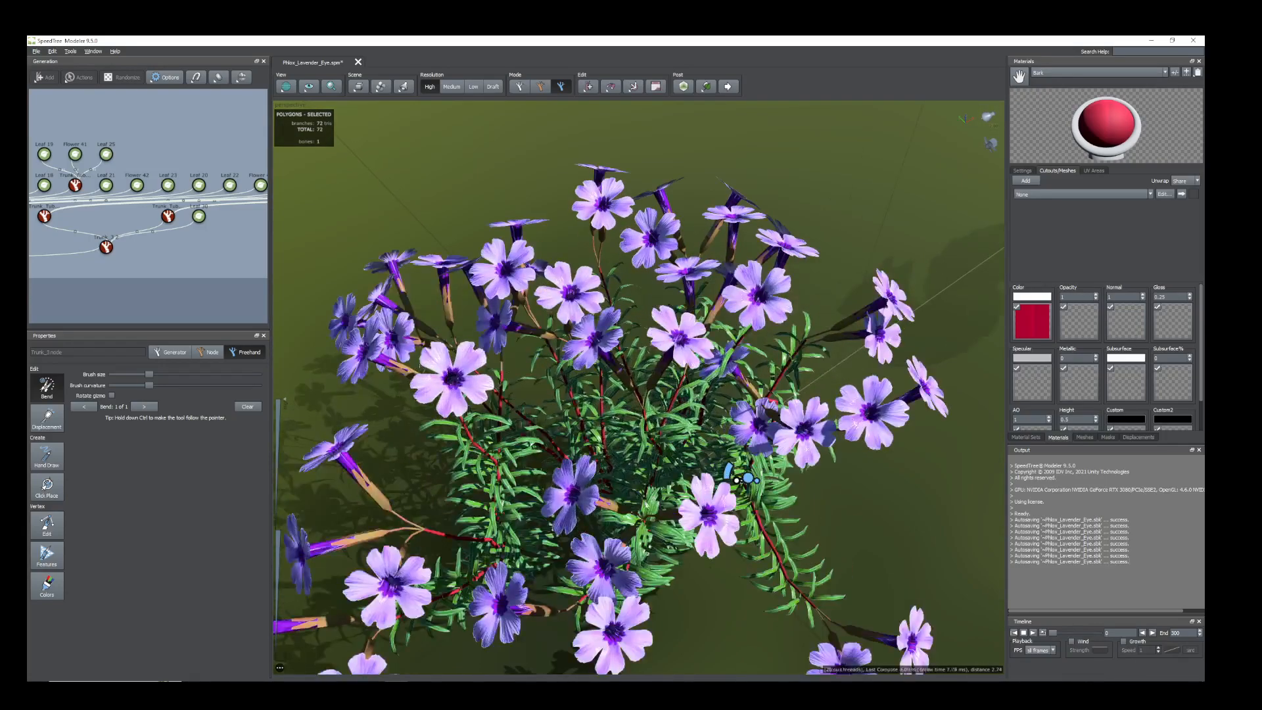
Switch to Photoshop and examine the Phlox_Lavender_Eye gloss, normal and opacity textures in turn.
scroll(652, 502, "down", 1)
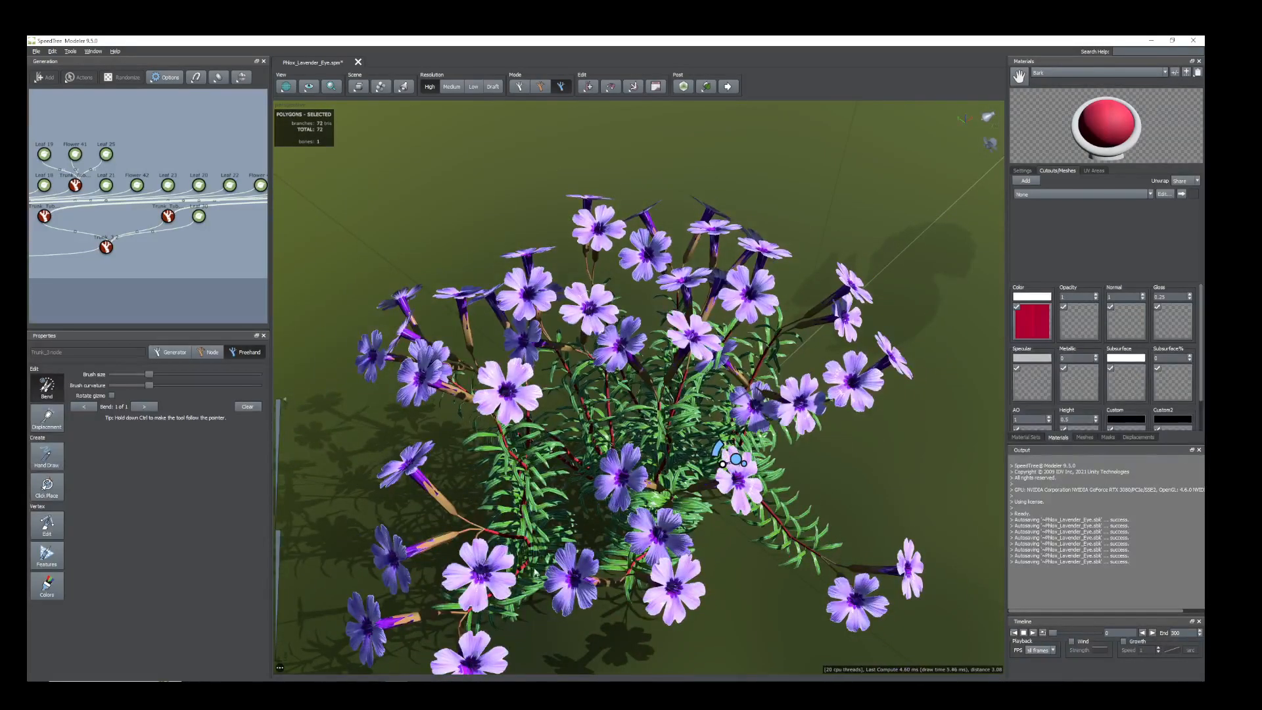
left_click_drag(579, 513, 579, 531)
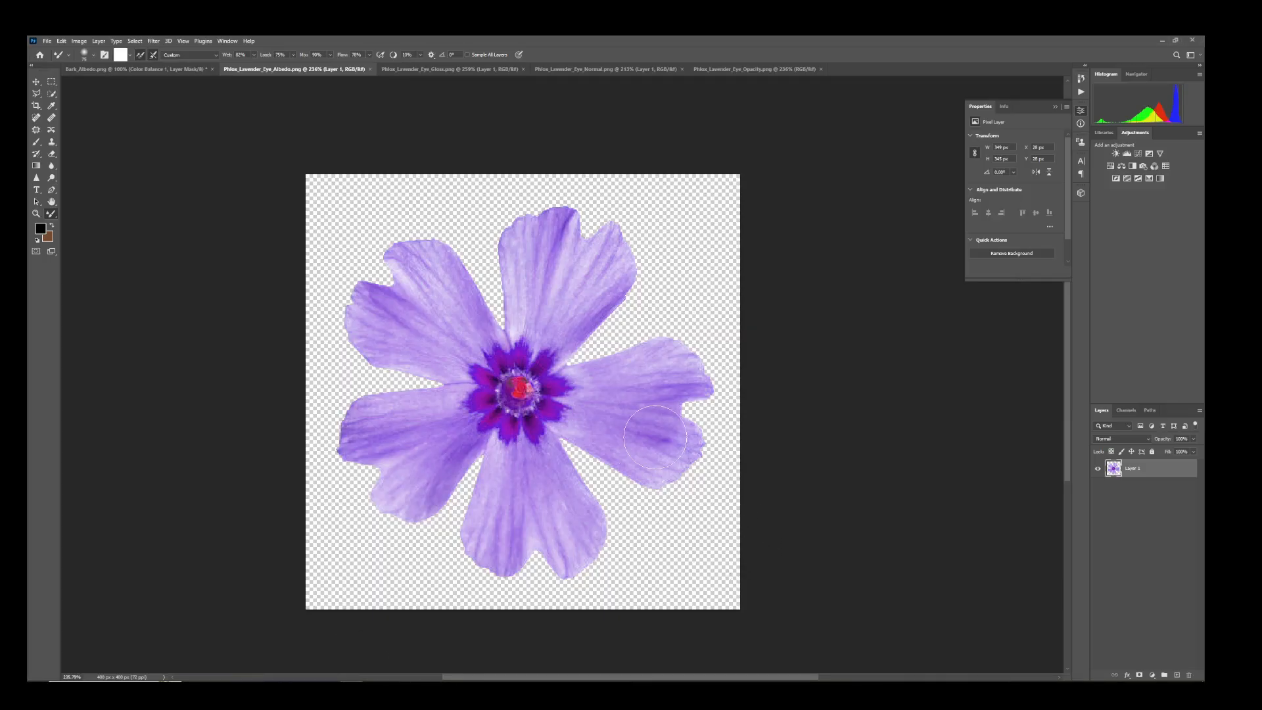
left_click(403, 69)
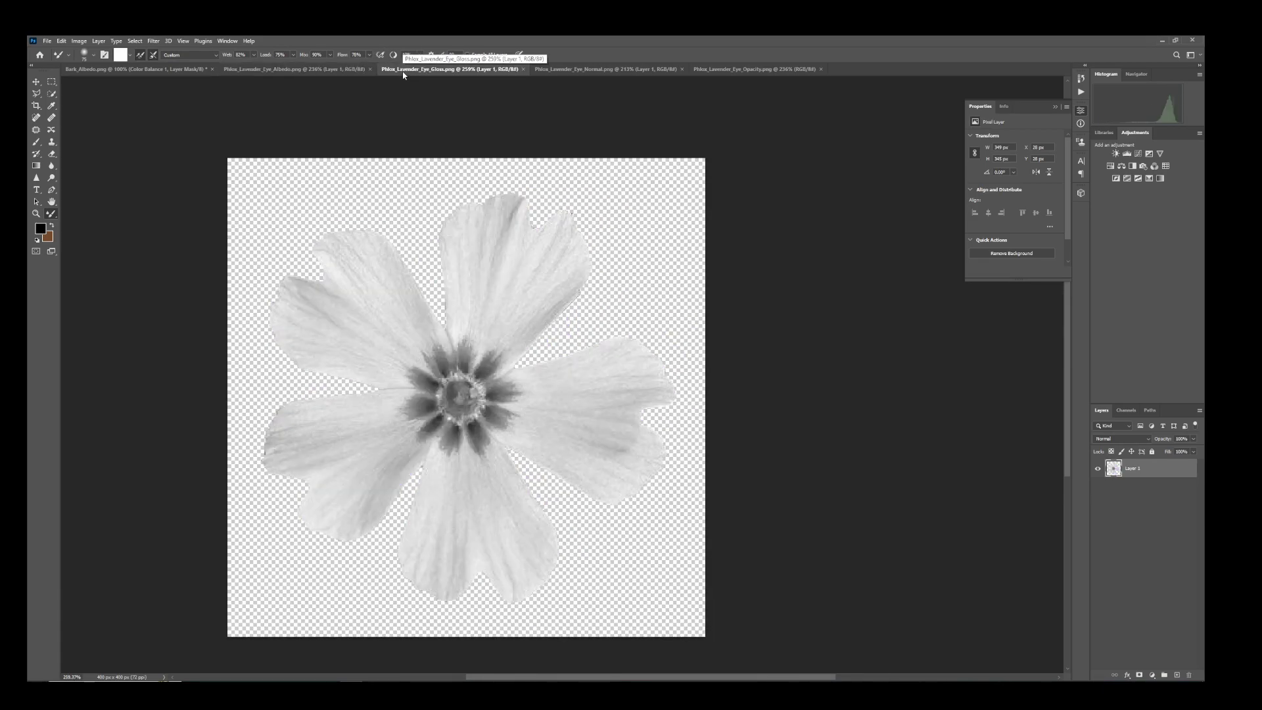
left_click(554, 77)
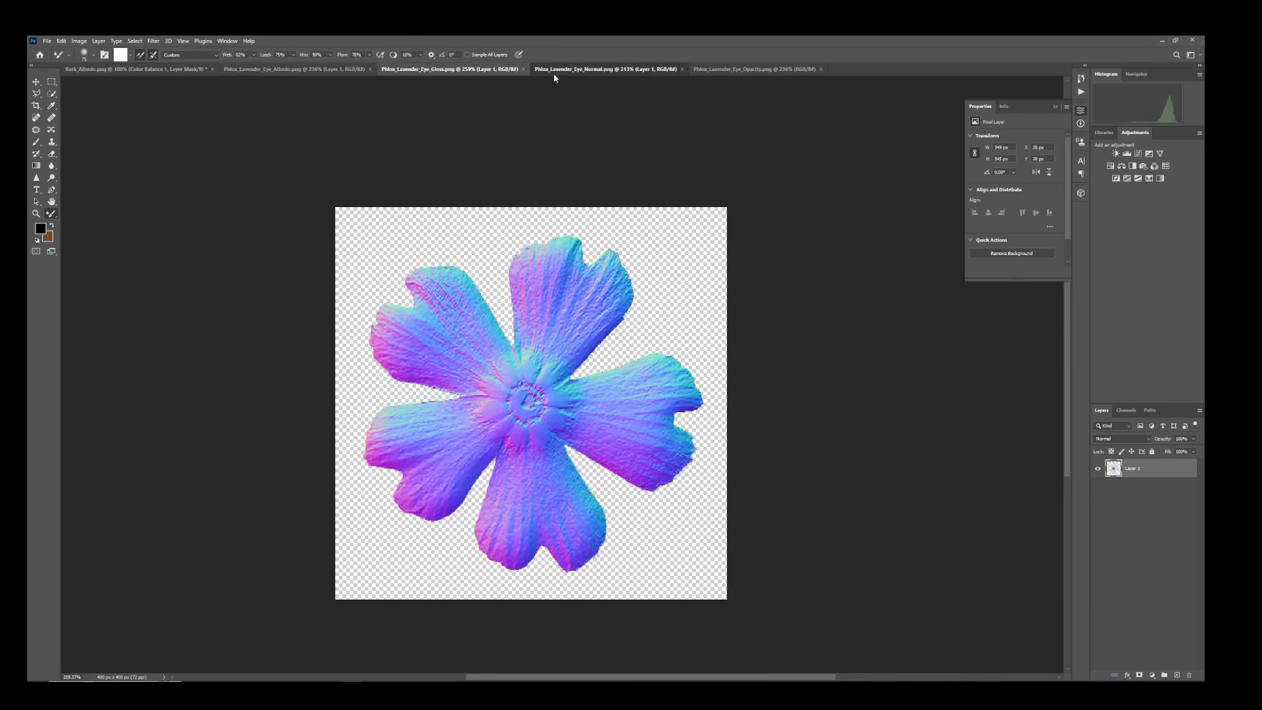
left_click(718, 70)
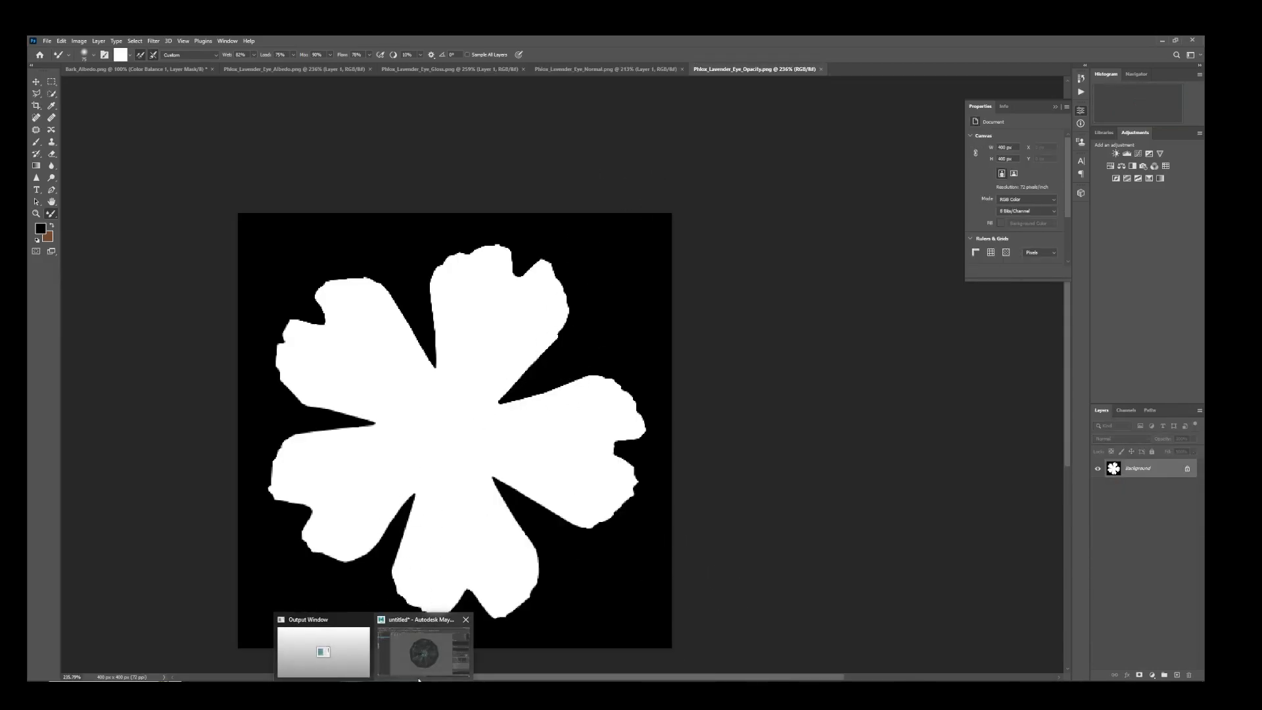
mouse_move(376, 688)
left_click(409, 646)
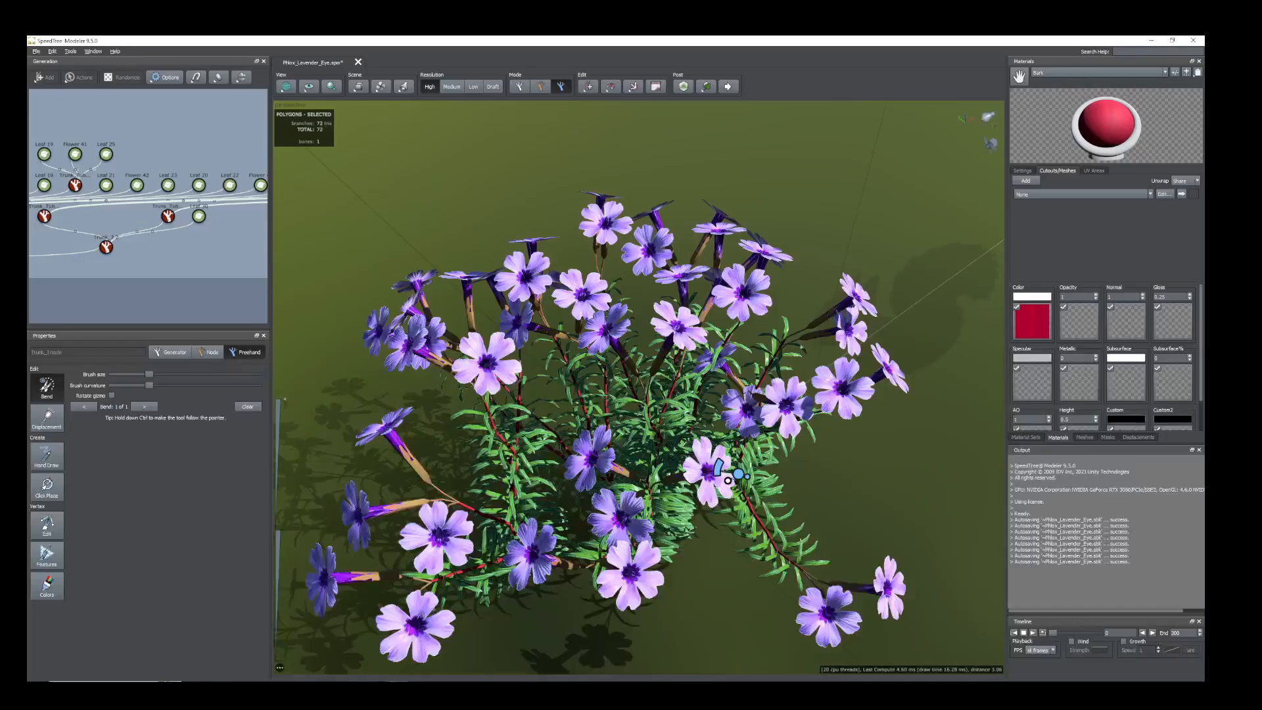
Replace the phlox flower material's color map with Candystripe_Flower_Albedo.png and accept the matching maps for the other material slots.
scroll(609, 530, "down", 2)
left_click_drag(530, 560, 587, 471)
scroll(632, 491, "up", 5)
scroll(614, 523, "down", 2)
scroll(518, 449, "down", 2)
left_click(587, 471)
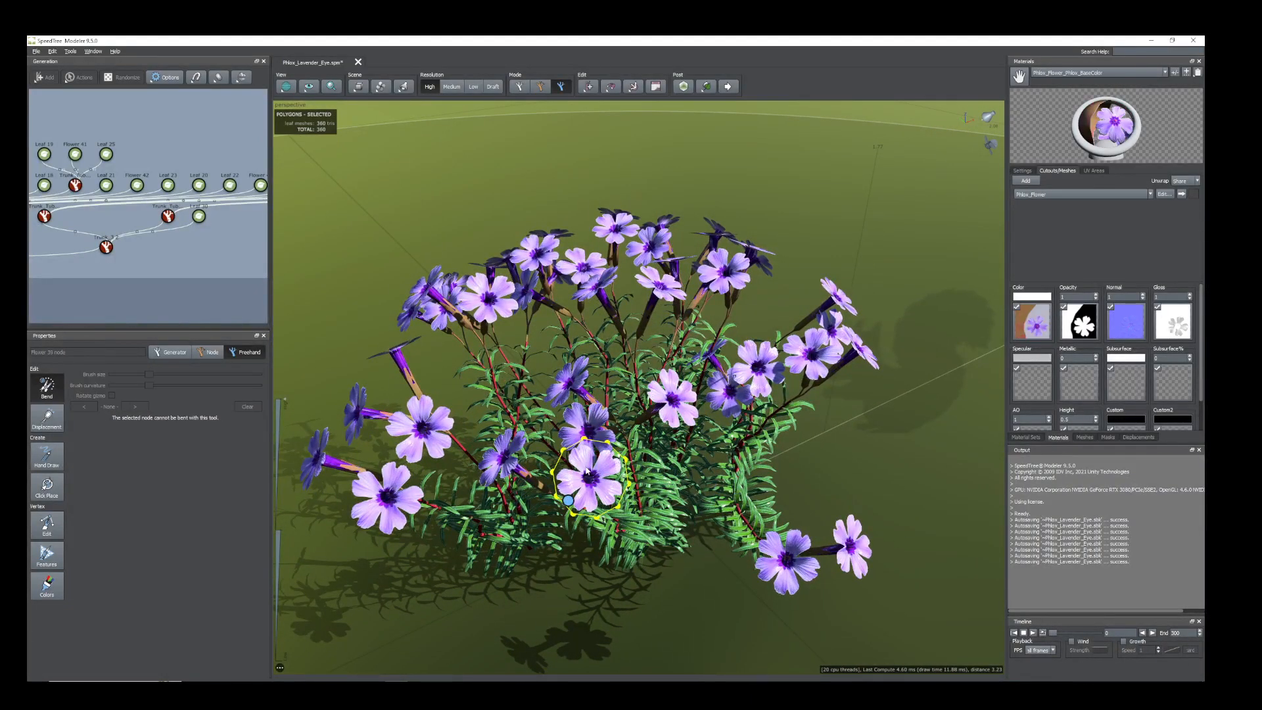
left_click(170, 352)
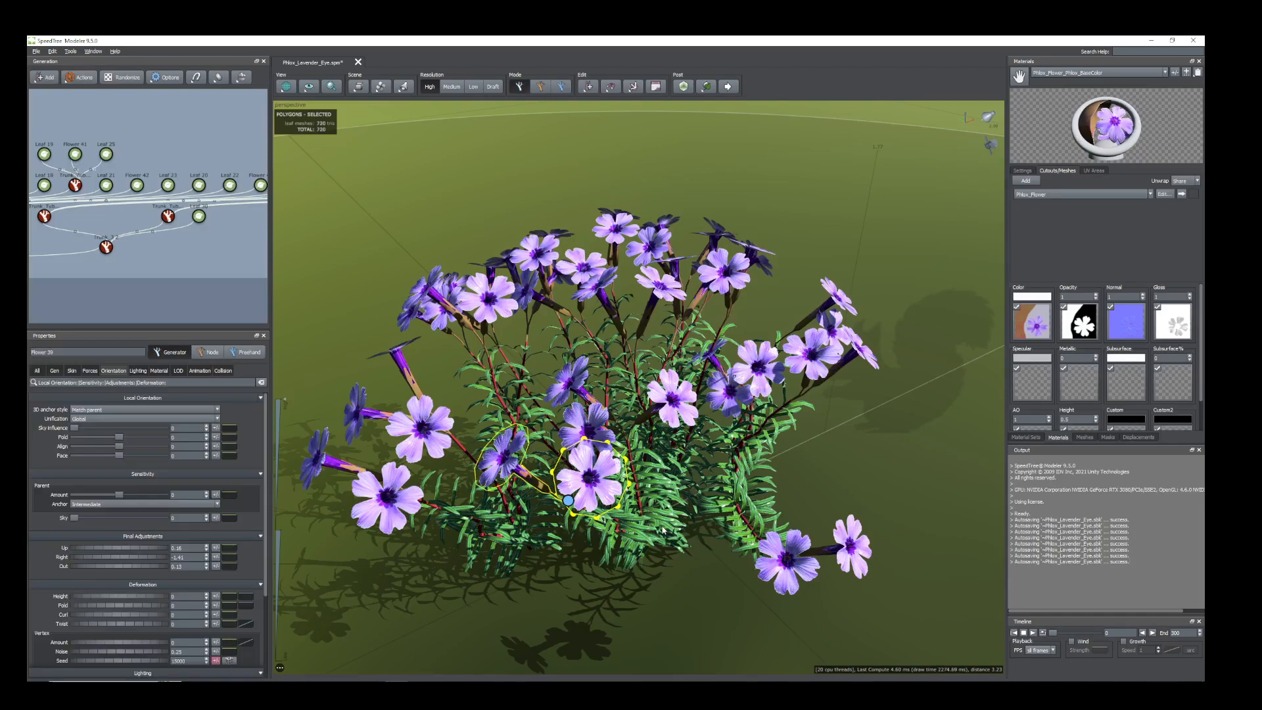
key("Delete")
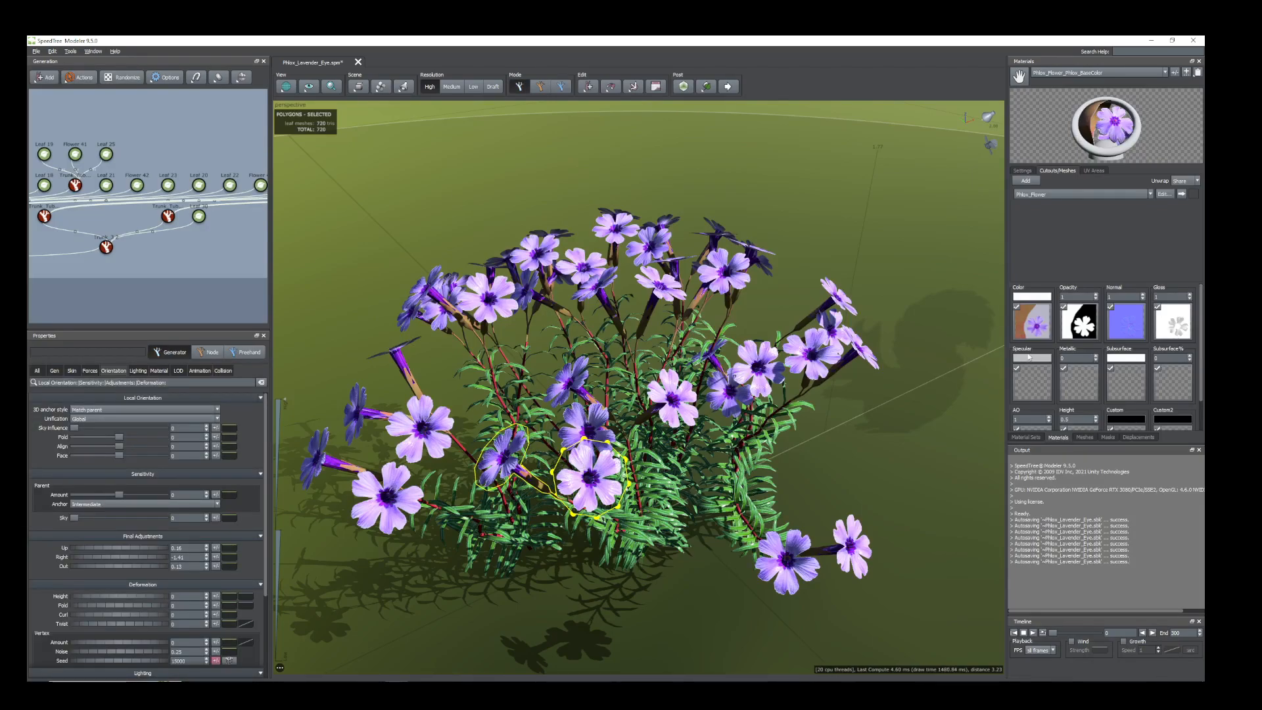
left_click(1038, 326)
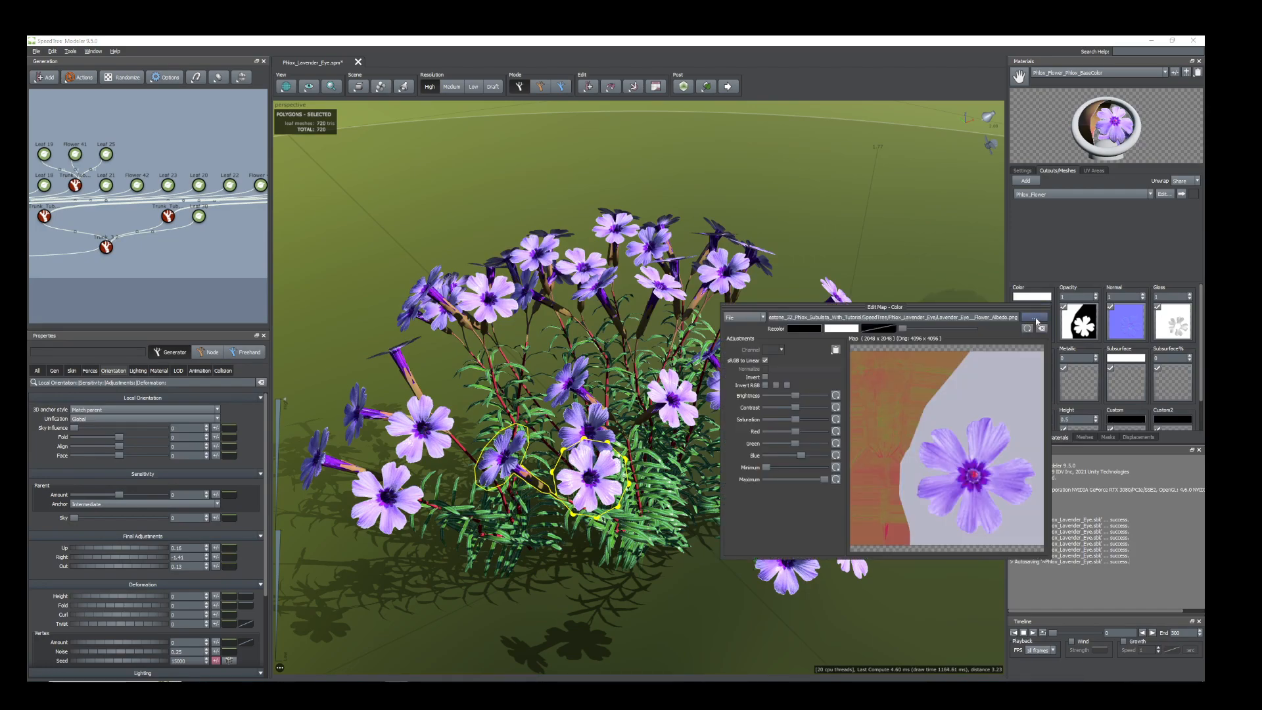
left_click(1036, 318)
left_click_drag(764, 153, 1205, 190)
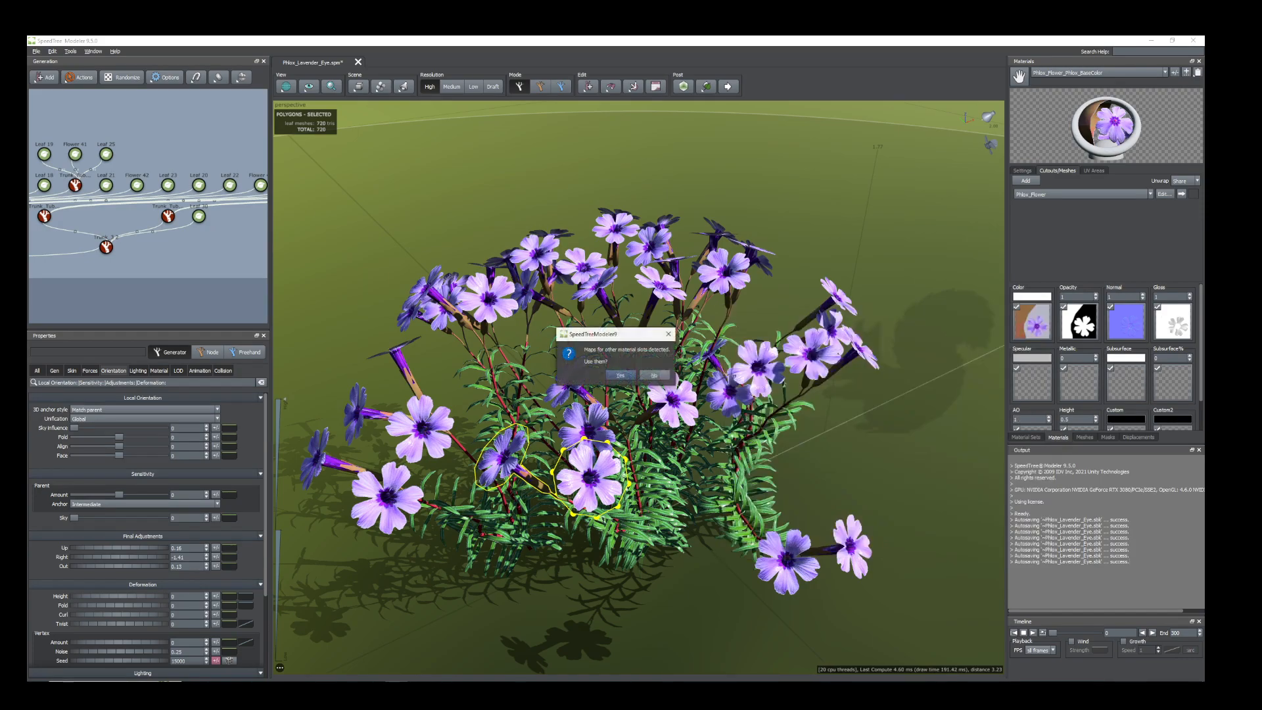
left_click(619, 376)
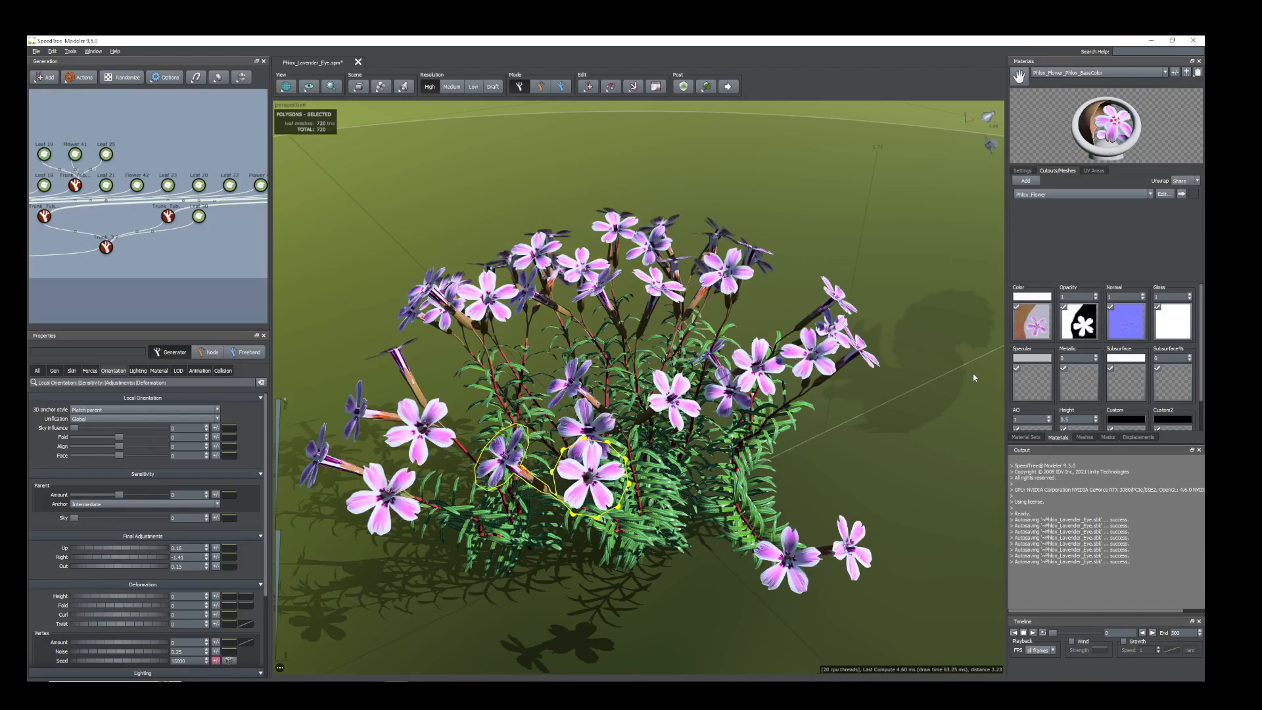
Replace the flower material's candystripe color map with a plain pink flower albedo map, using the matching maps for the other slots.
scroll(851, 372, "up", 5)
scroll(601, 462, "up", 2)
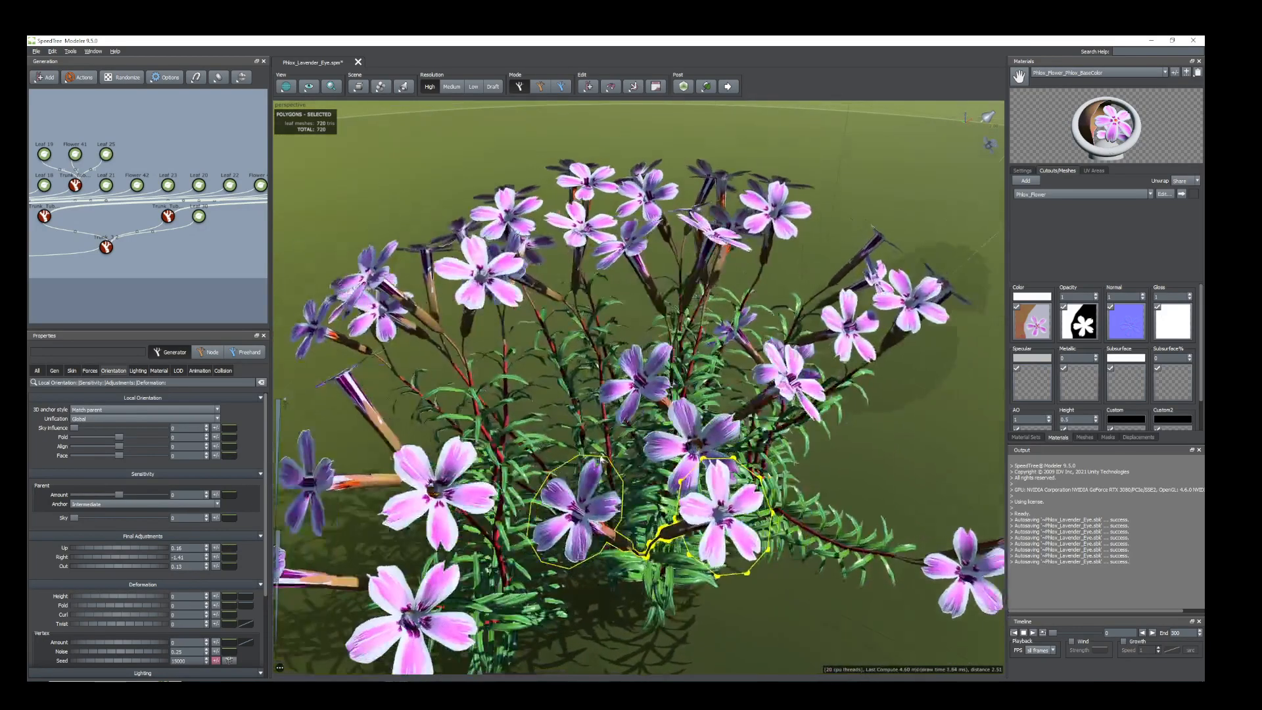
scroll(602, 455, "up", 3)
scroll(604, 451, "down", 2)
left_click_drag(605, 454, 534, 463)
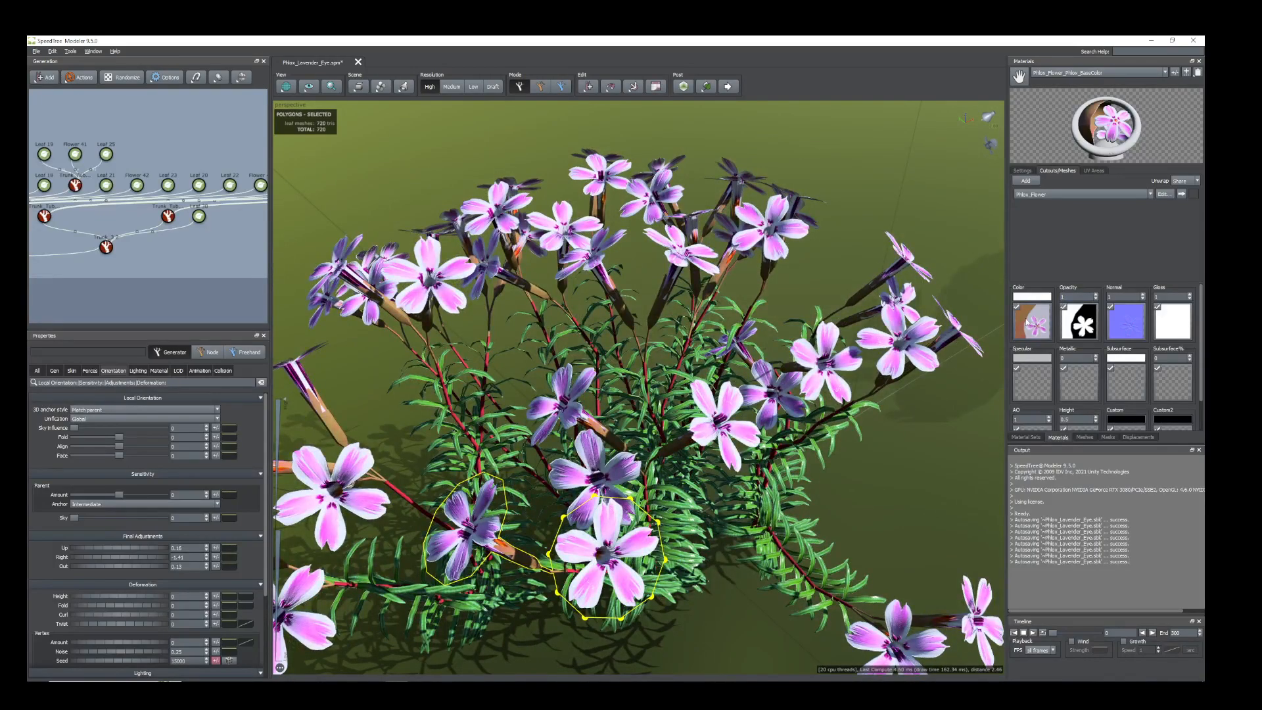
double_click(1029, 321)
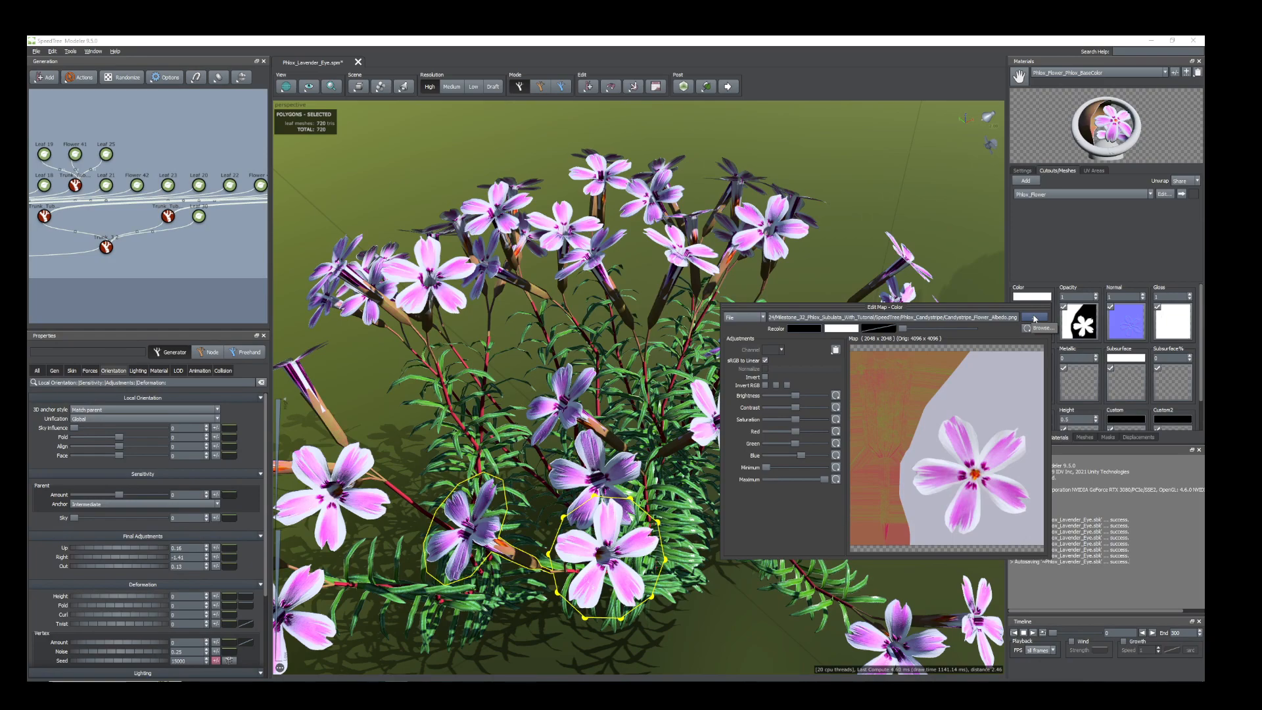
left_click(1036, 318)
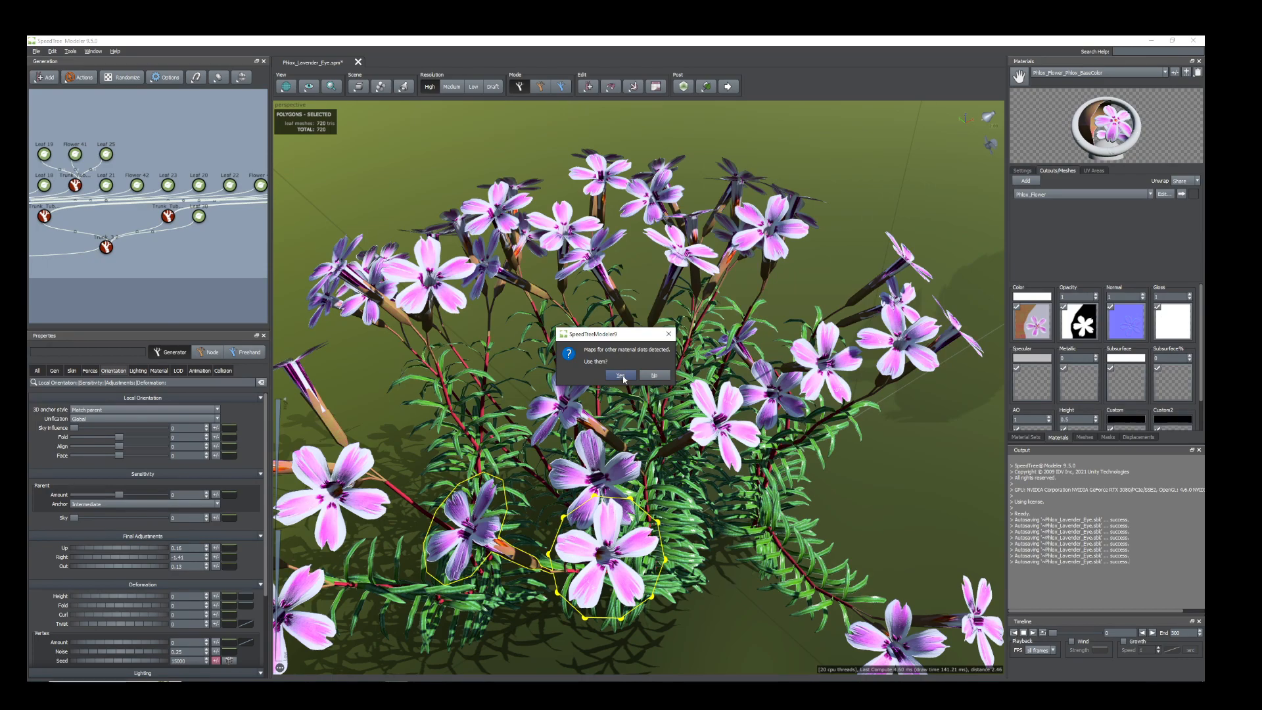
left_click(621, 376)
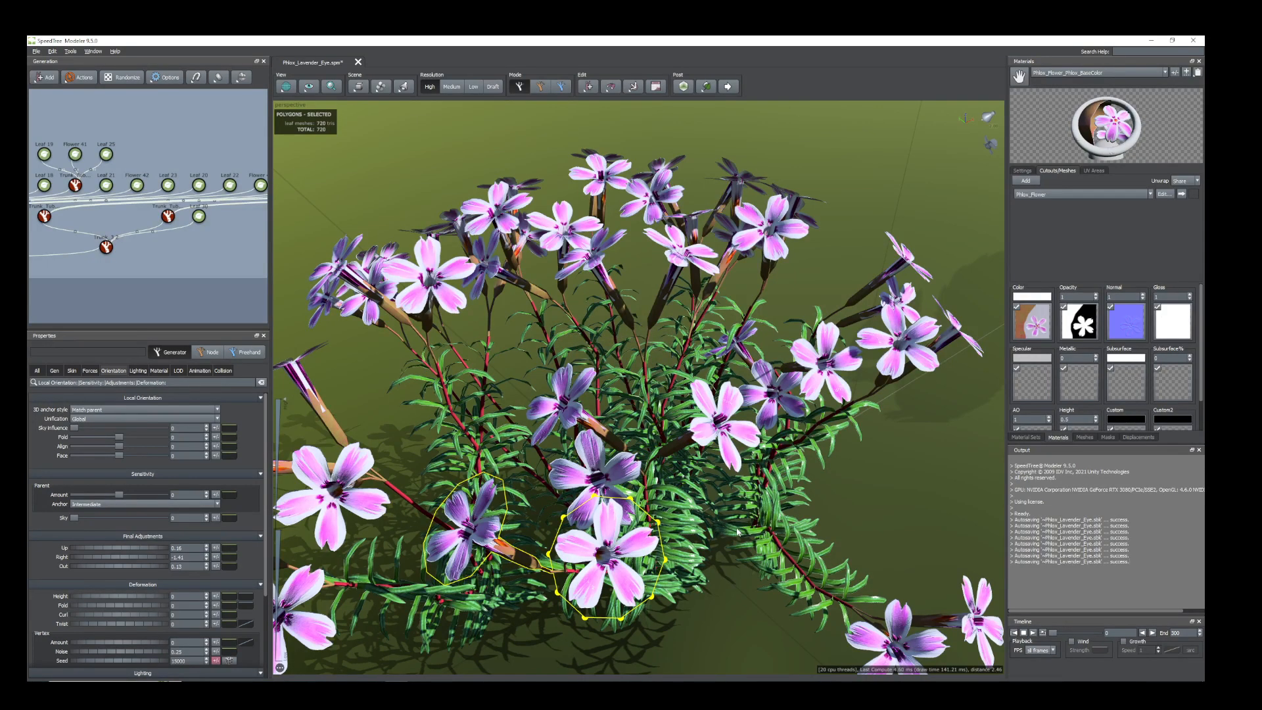
Replace the flower color map with Scarlet_Flower_Albedo.png, use its matching maps for the other slots, and check the recolored plant from several angles.
scroll(738, 532, "down", 4)
left_click_drag(677, 496, 665, 530)
left_click(1037, 326)
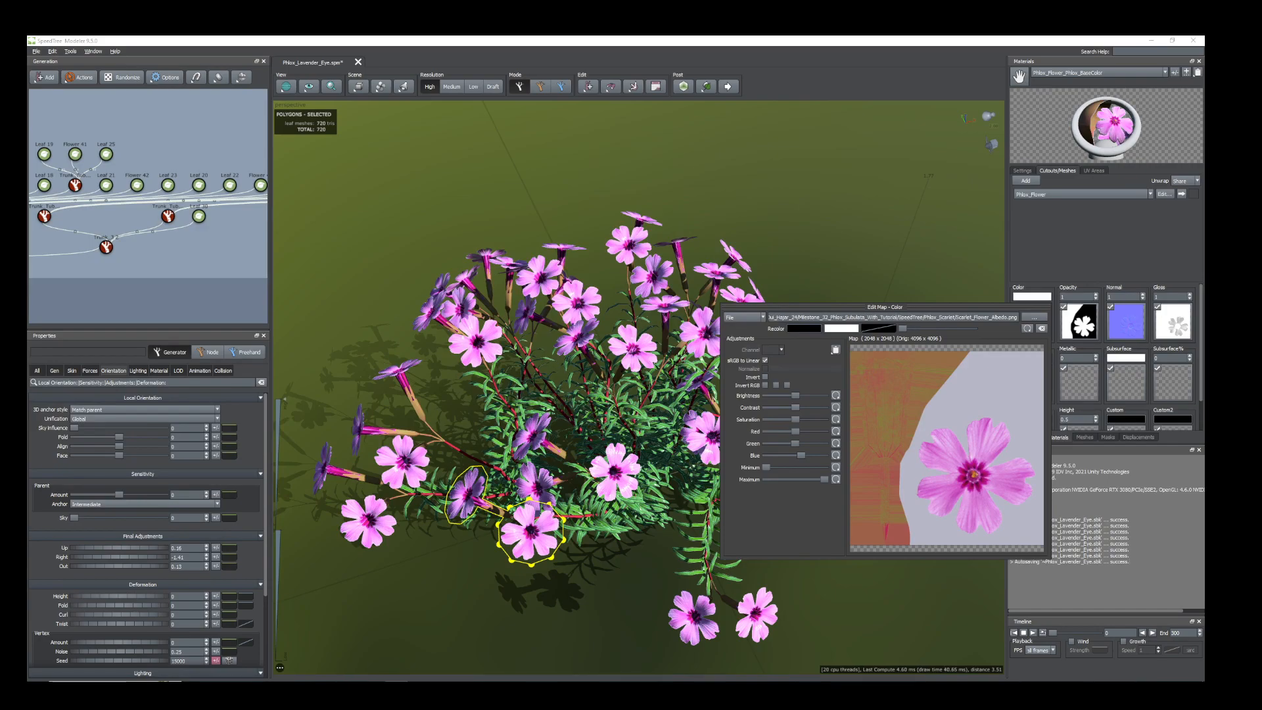
left_click(618, 375)
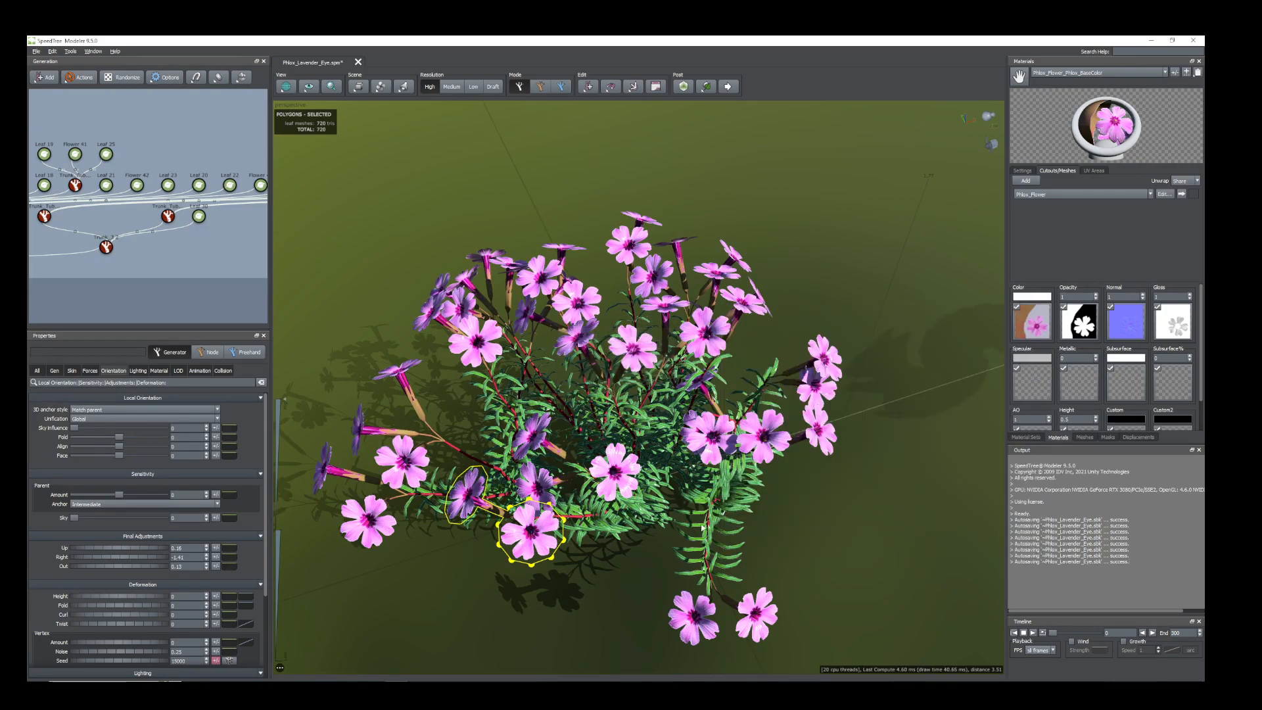
left_click_drag(673, 504, 718, 478)
scroll(673, 496, "up", 4)
scroll(657, 482, "down", 2)
left_click_drag(665, 470, 588, 507)
left_click_drag(713, 460, 589, 539)
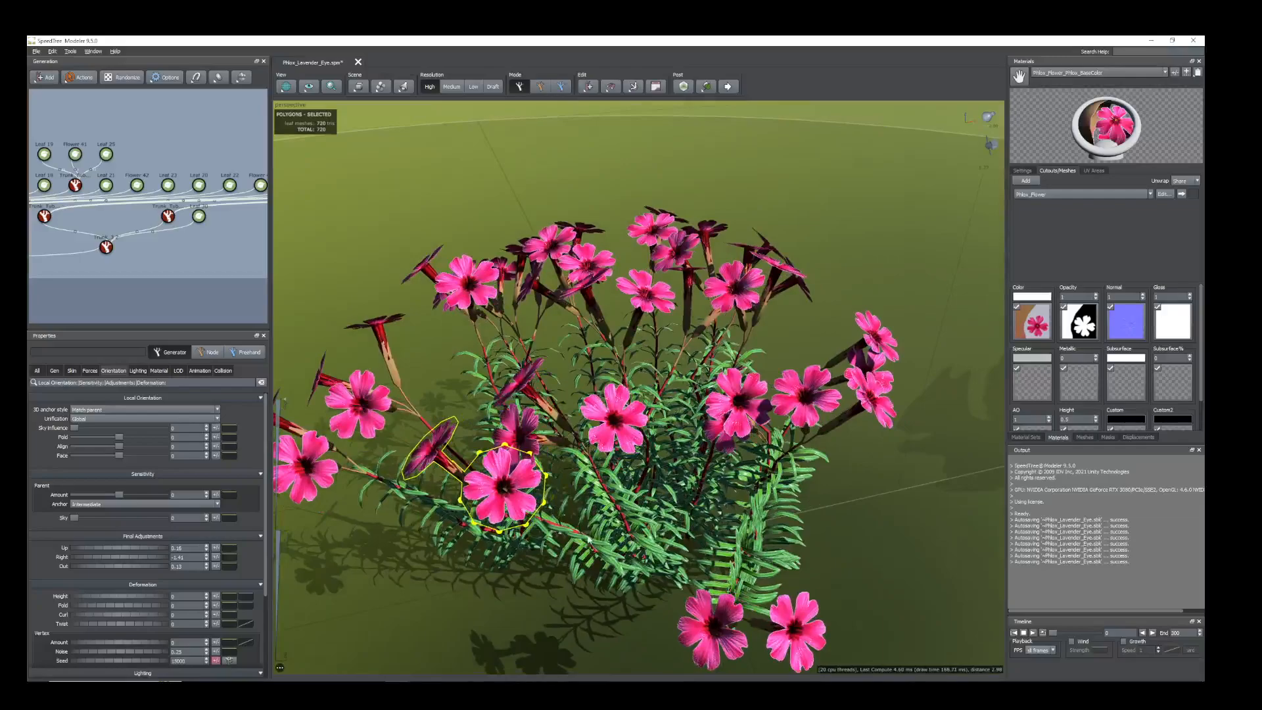
Select the low Trunk_Tube 7 side stem as a node and bend it freehand down towards the front of the plant.
left_click(552, 527)
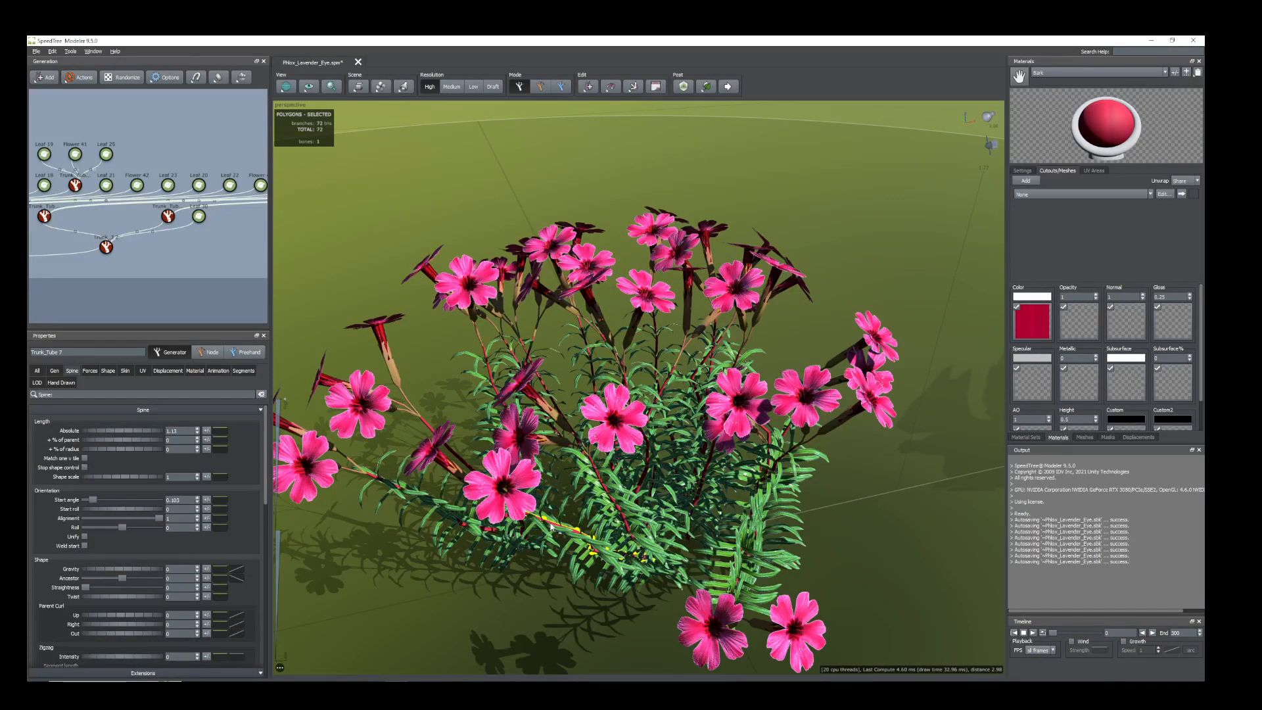
double_click(551, 528)
key("f")
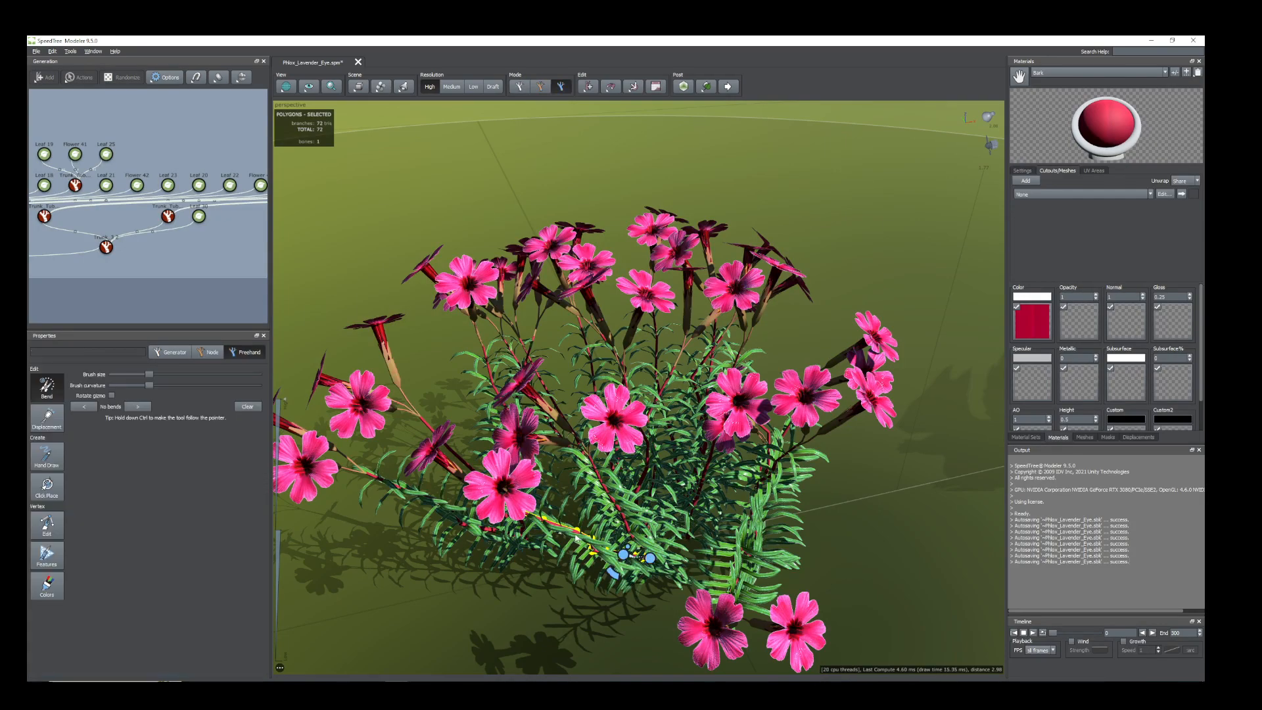
left_click_drag(623, 557, 628, 561)
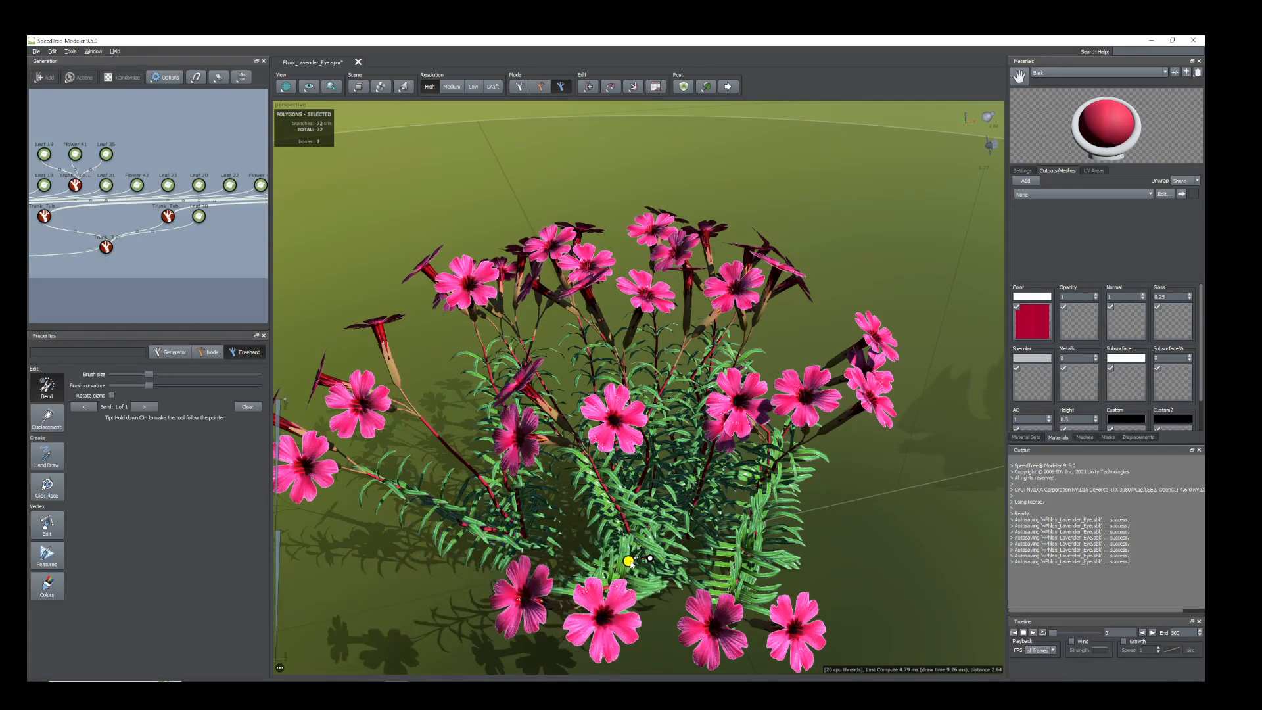
scroll(838, 463, "down", 3)
left_click_drag(837, 463, 826, 471)
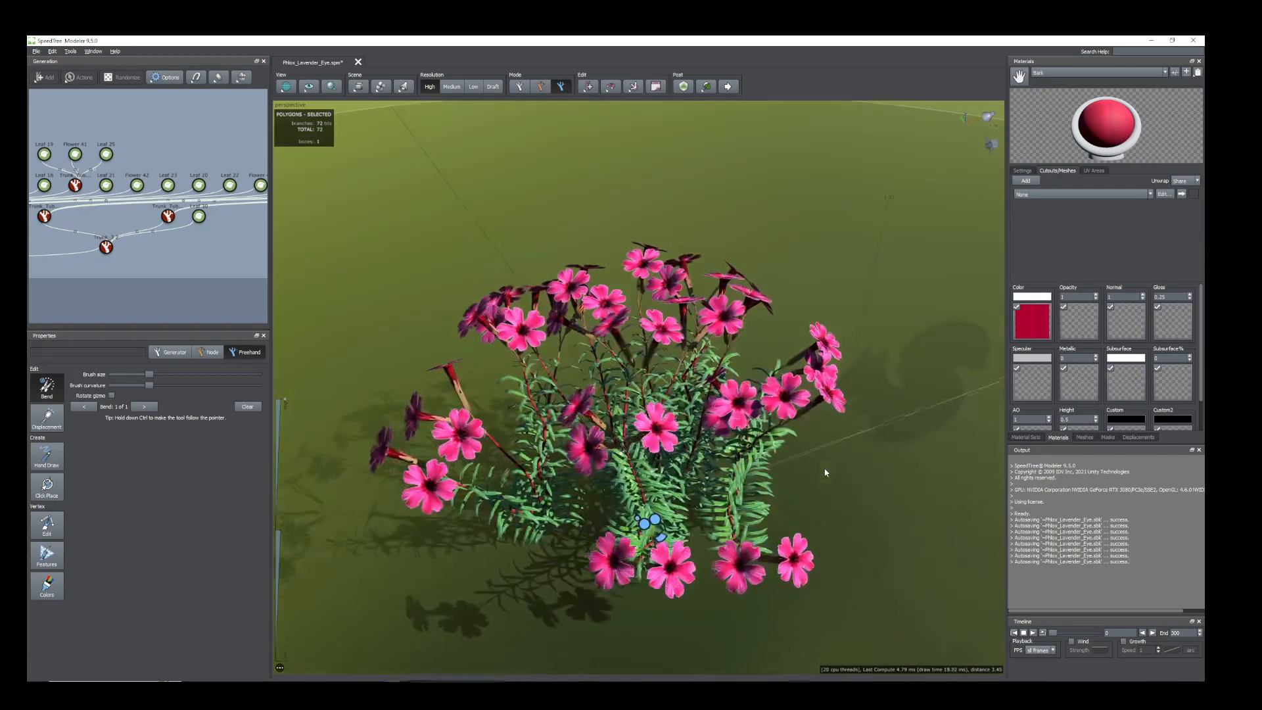
Add a freehand bend to the main stem at the plant's outer side, lowering its flowers towards the ground.
left_click(546, 505)
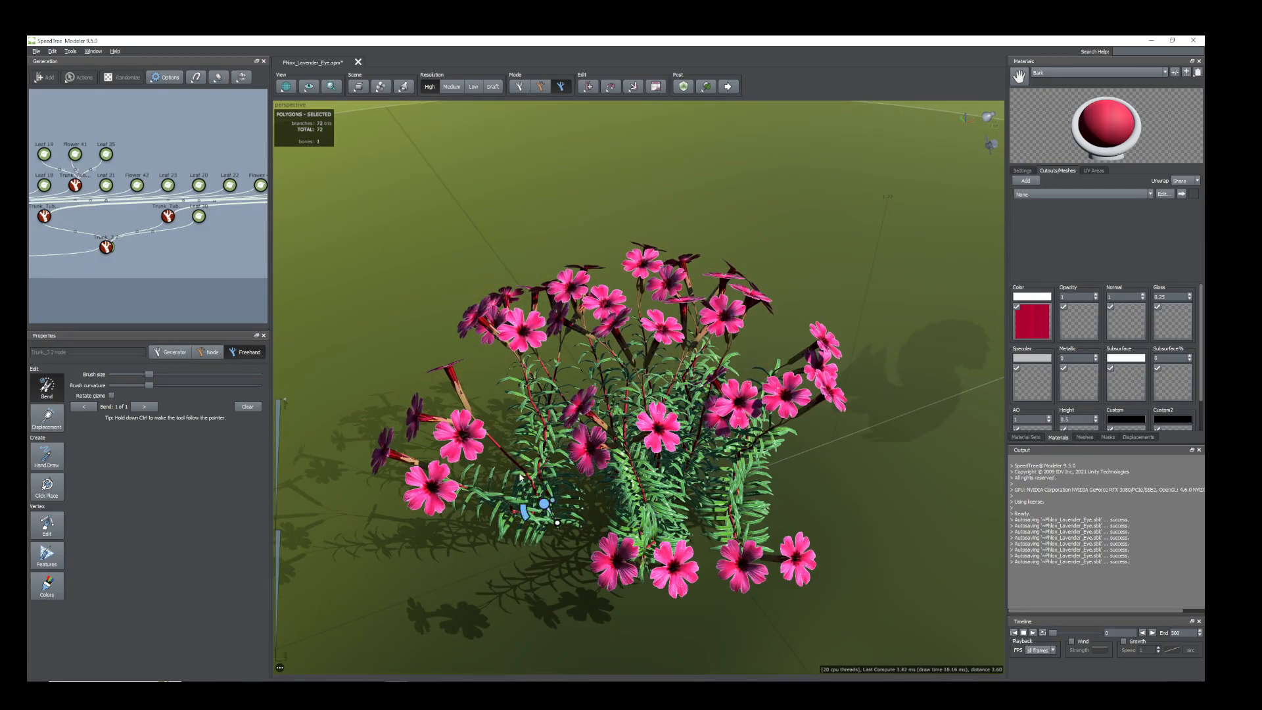
left_click_drag(548, 508, 549, 512)
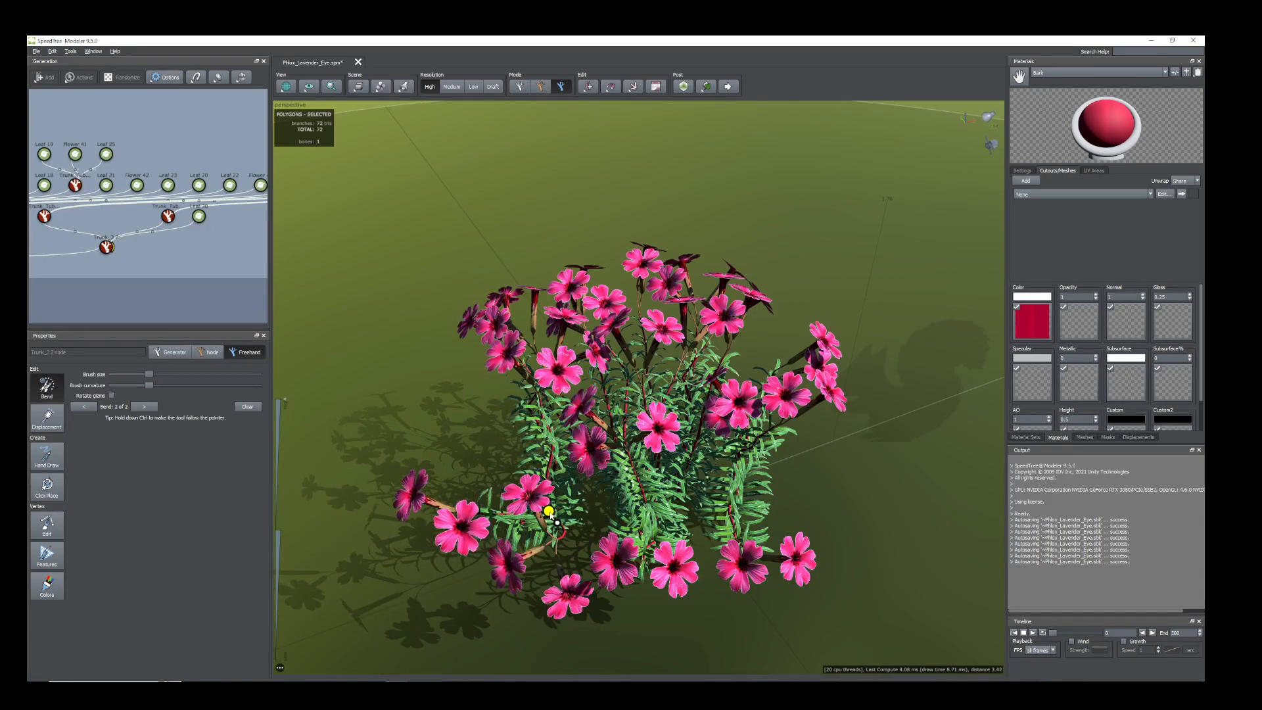
scroll(812, 501, "up", 2)
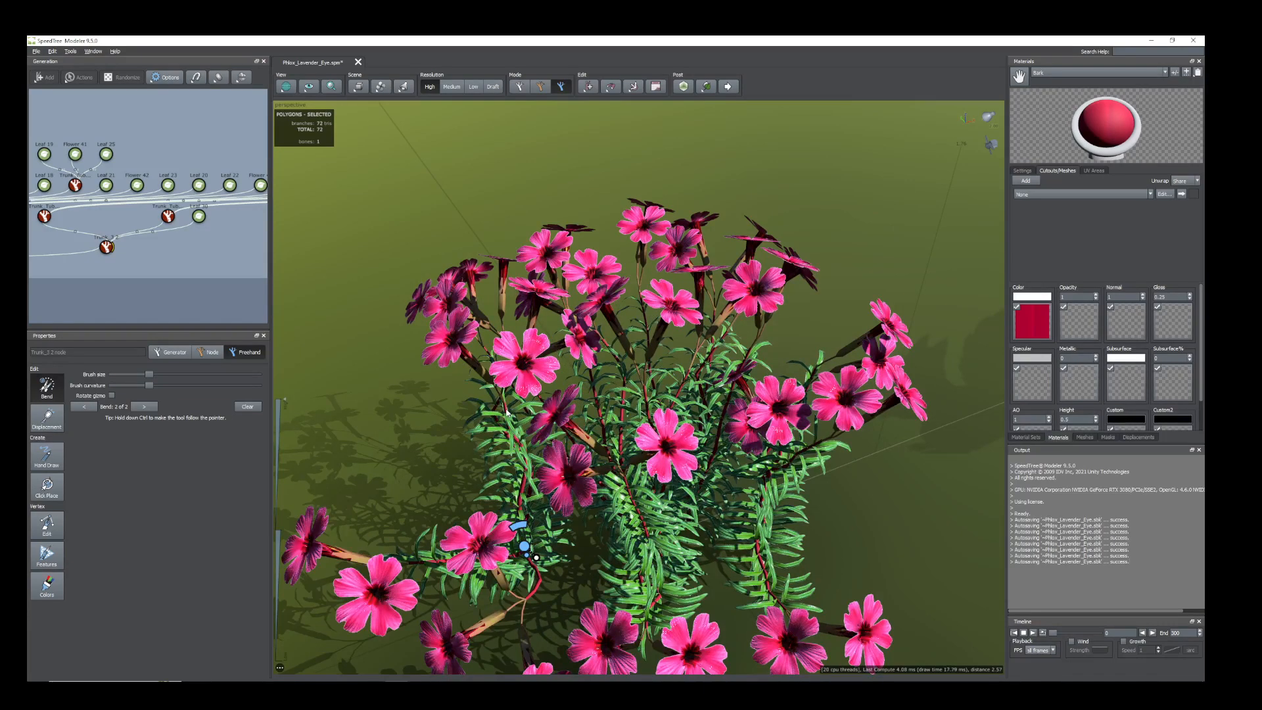
Bend the upright Trunk_Tube side stem above the lowered main stem freehand outwards, away from the plant's center.
left_click(523, 454)
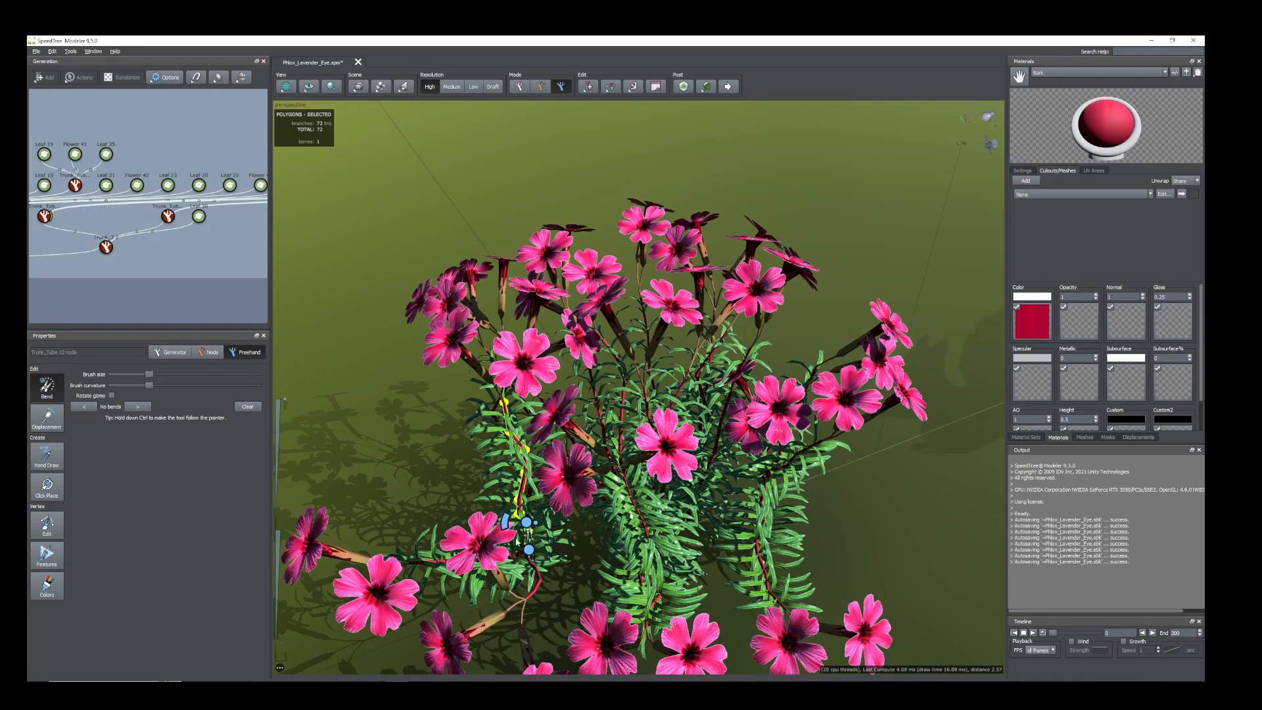
left_click_drag(528, 528, 516, 522)
scroll(544, 559, "down", 4)
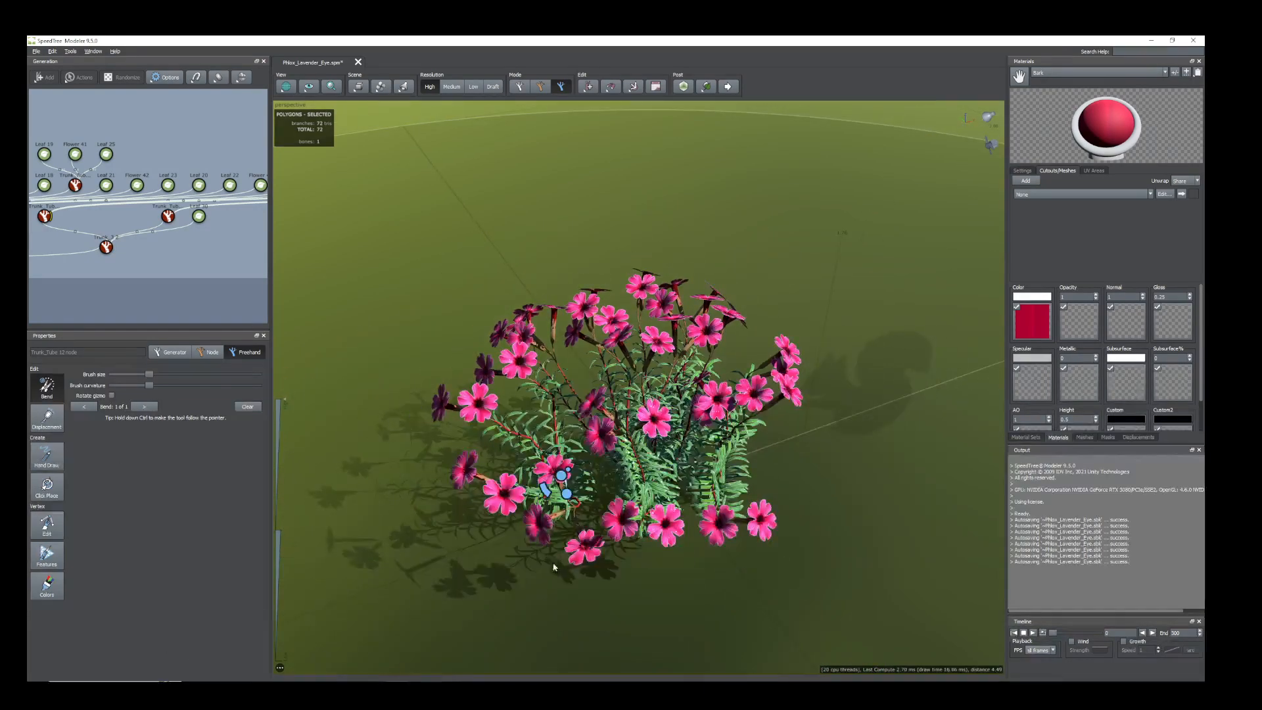
scroll(715, 483, "up", 3)
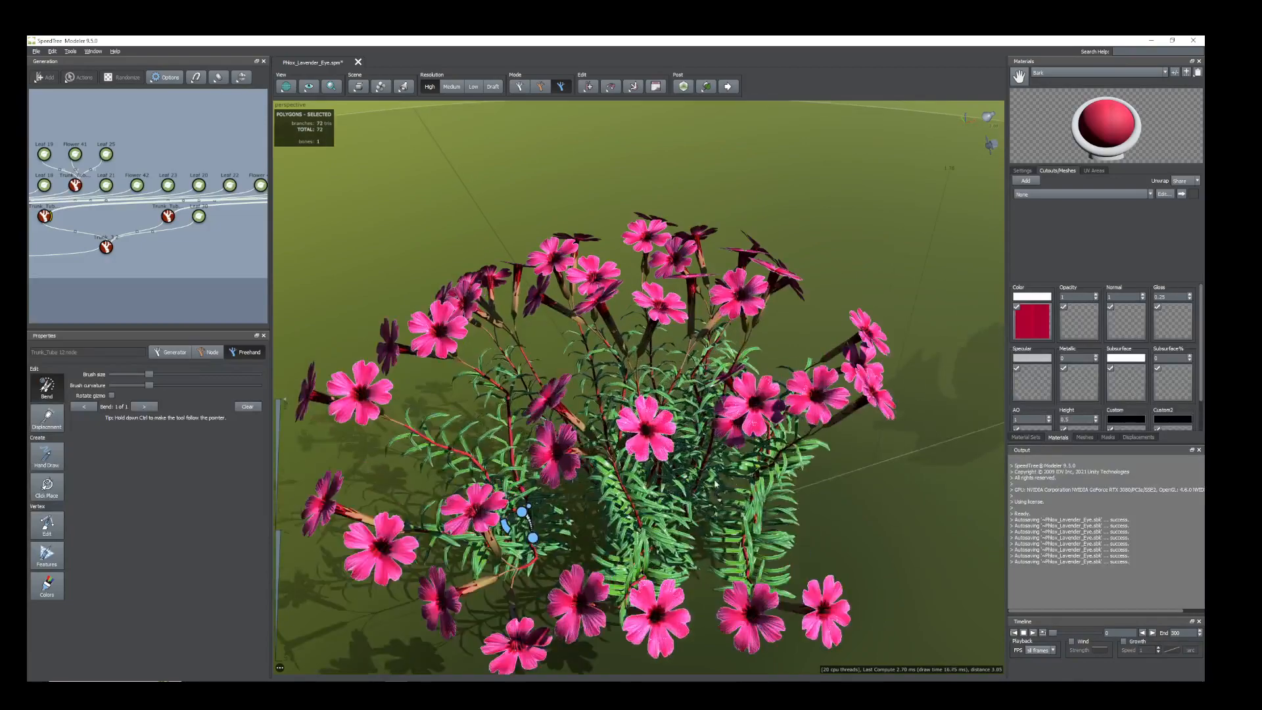
Bend a stem on the plant's opposite side freehand to spread its clustered flowers apart.
left_click(782, 454)
left_click_drag(757, 506, 621, 510)
scroll(696, 534, "down", 4)
scroll(662, 518, "up", 4)
Select the front central flower at generator level and replace its material's color map with Lavender_Eye__Flower_Albedo.png.
left_click(638, 431)
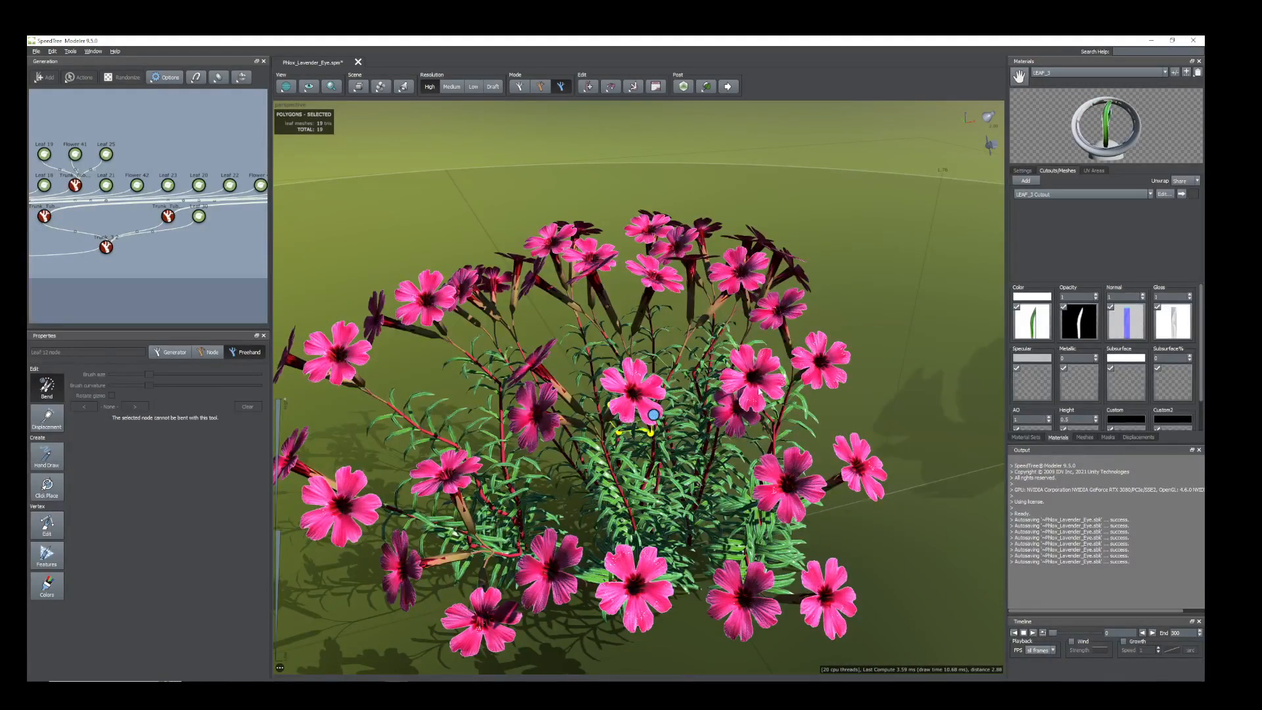
left_click(638, 394)
key("space")
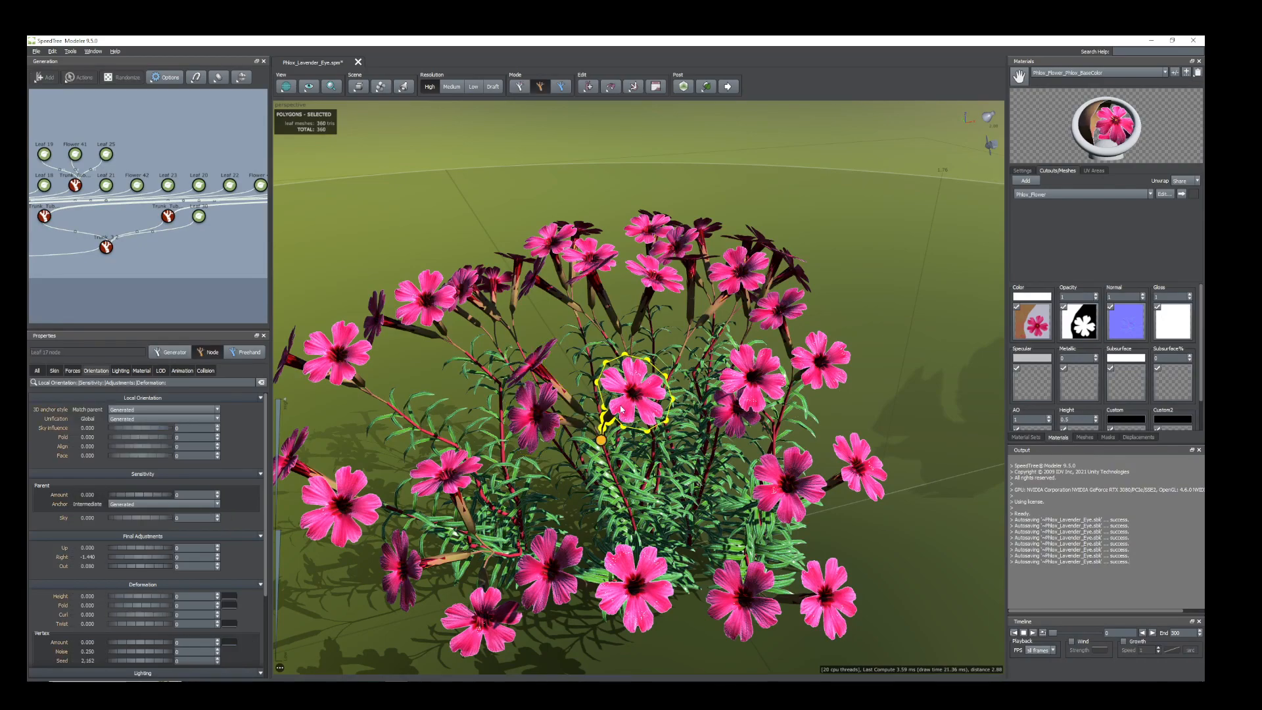
key("space")
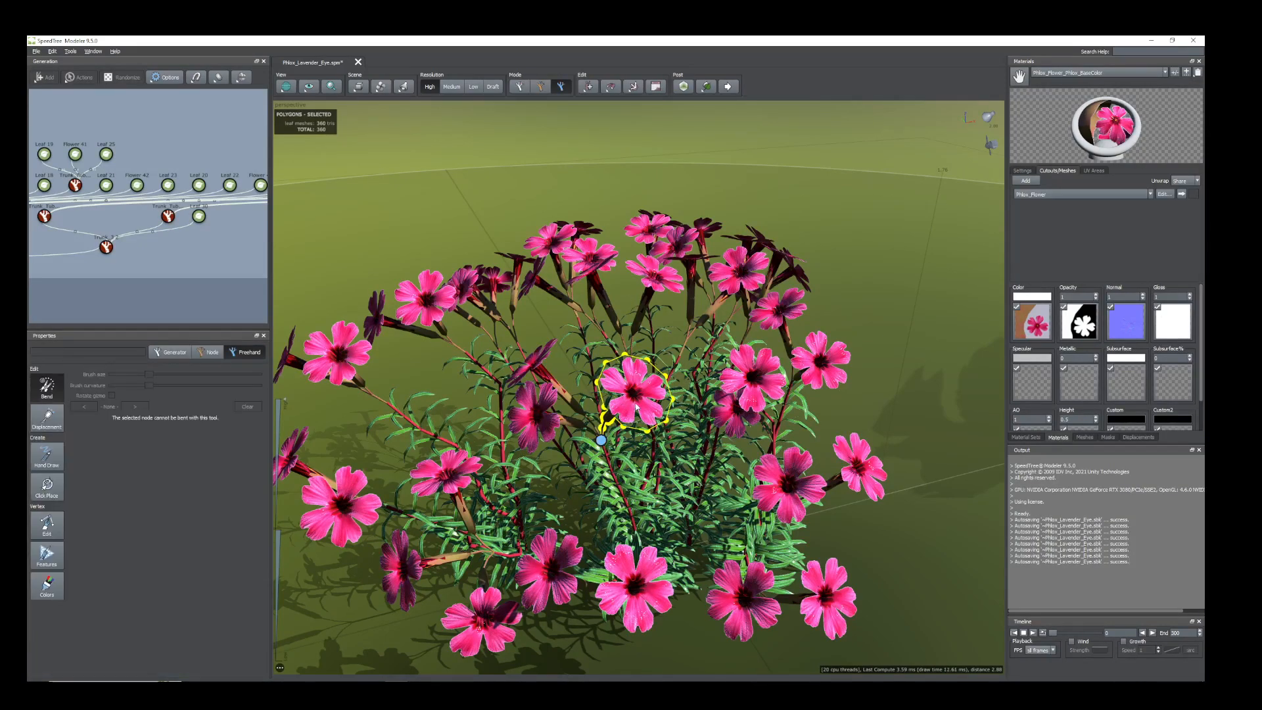
key("space")
left_click(218, 288)
left_click(636, 397)
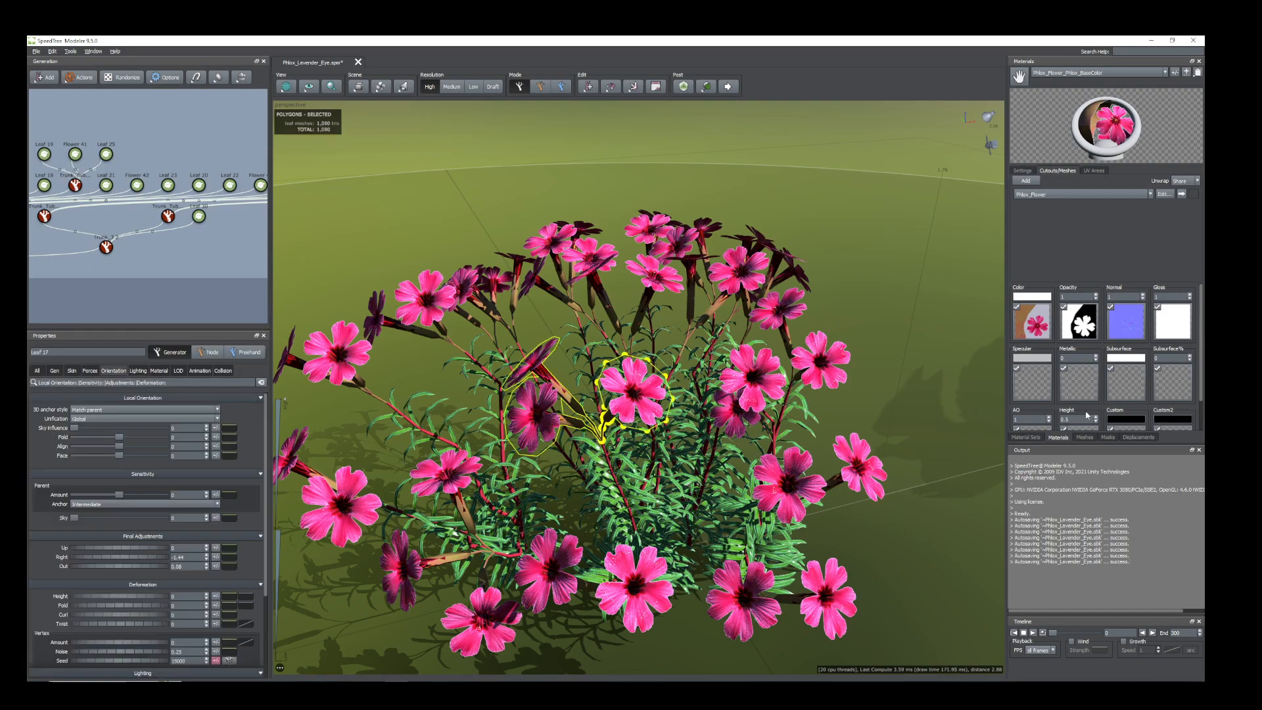
double_click(1032, 322)
left_click(1036, 320)
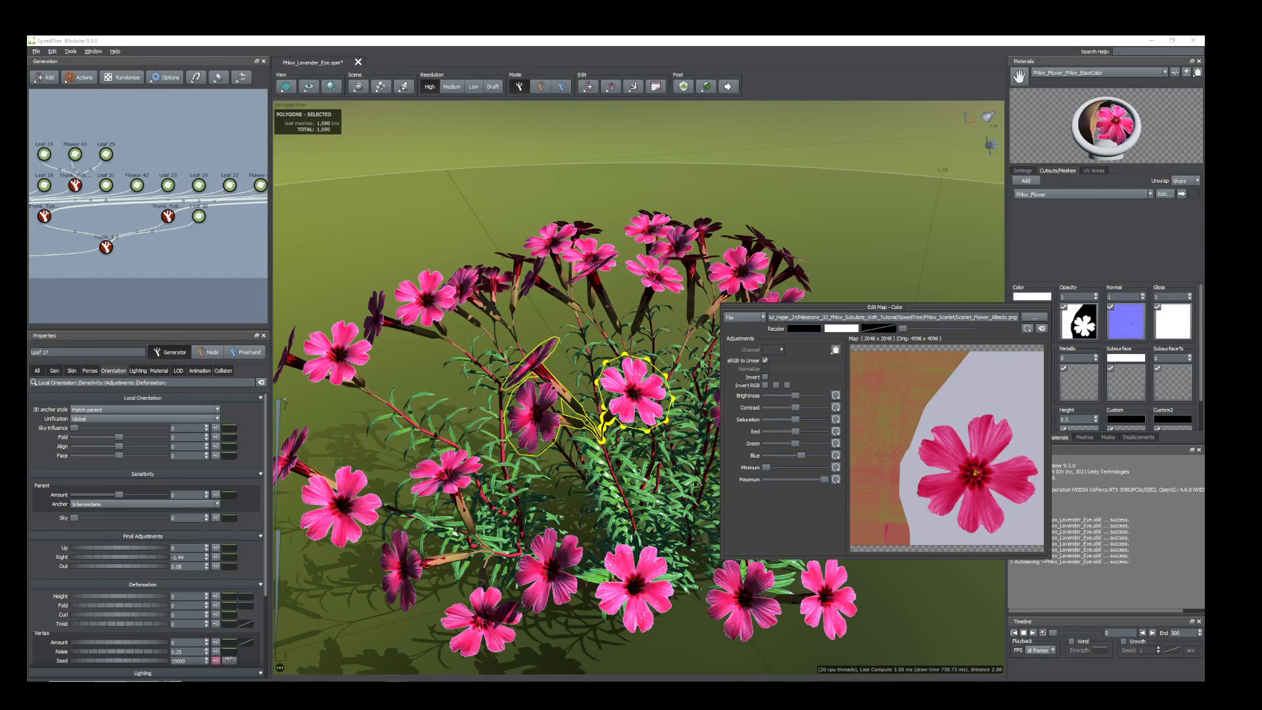
left_click(702, 574)
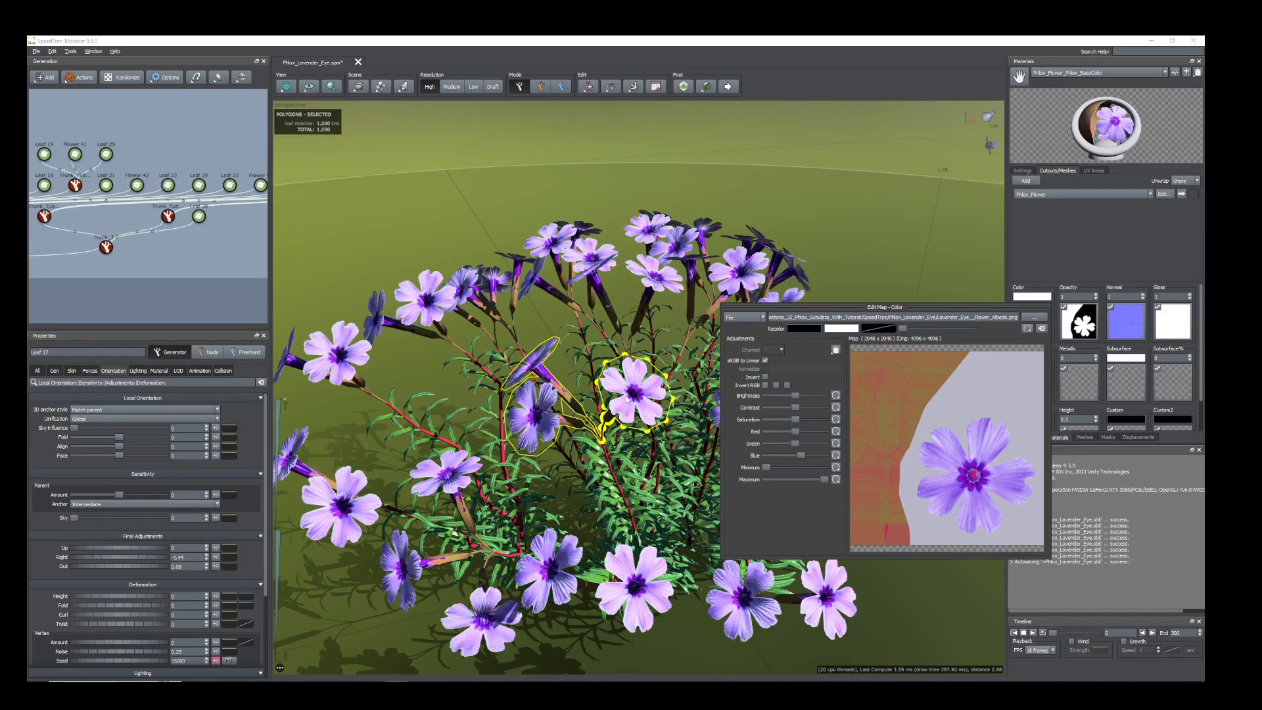
Raise the Blue adjustment of the flower's color map slightly to shift the petals towards a bluer lavender.
left_click(628, 402)
left_click(1026, 327)
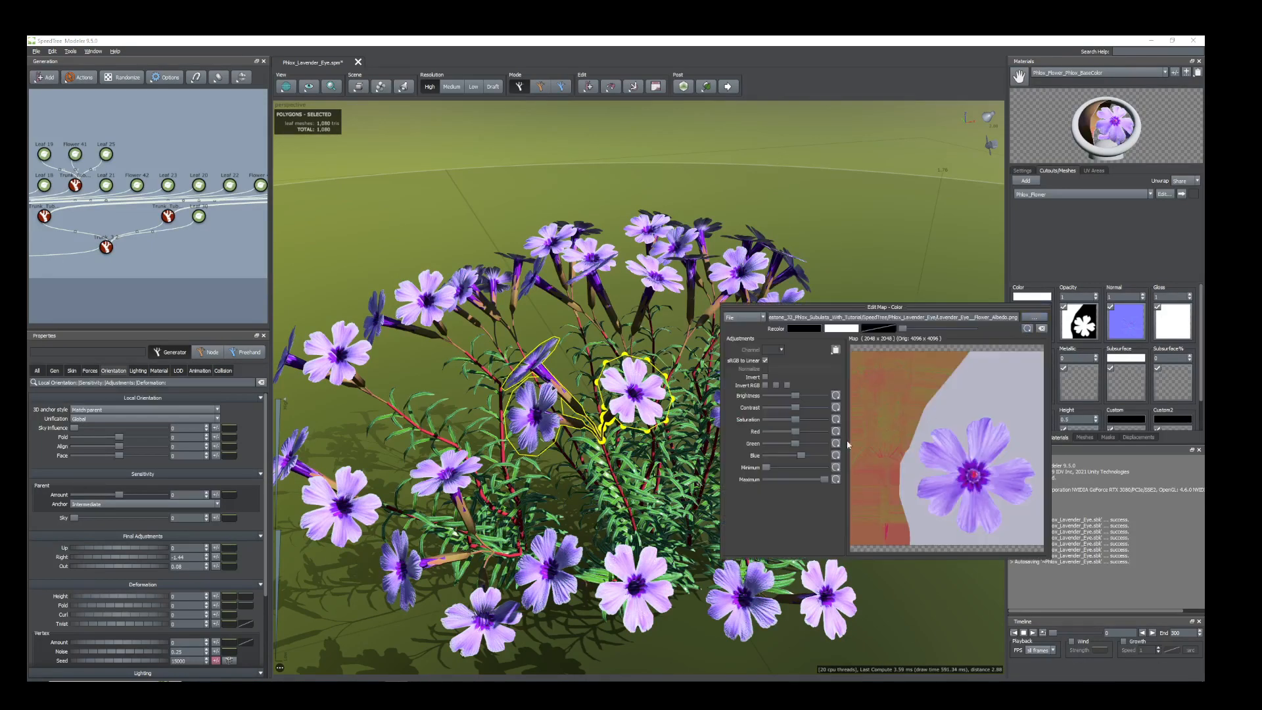
left_click_drag(801, 460, 808, 460)
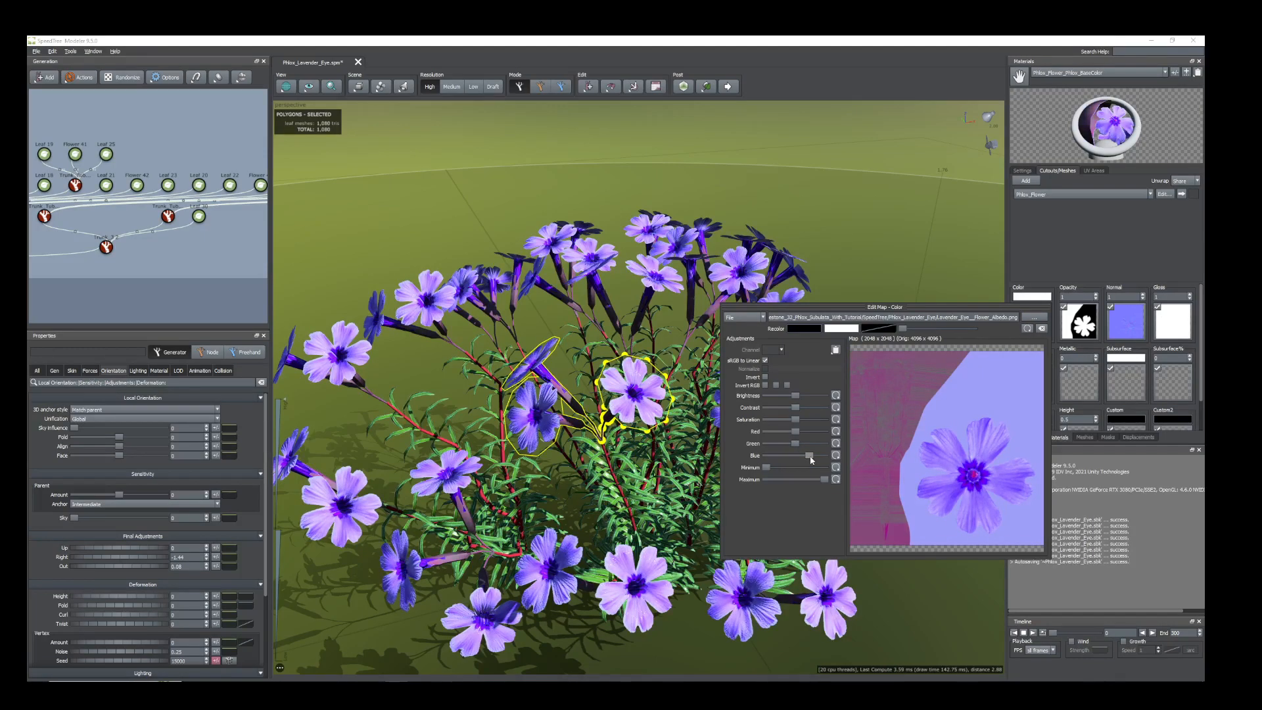
left_click_drag(810, 459, 805, 435)
left_click_drag(631, 394, 567, 443)
scroll(578, 415, "down", 3)
scroll(556, 429, "up", 4)
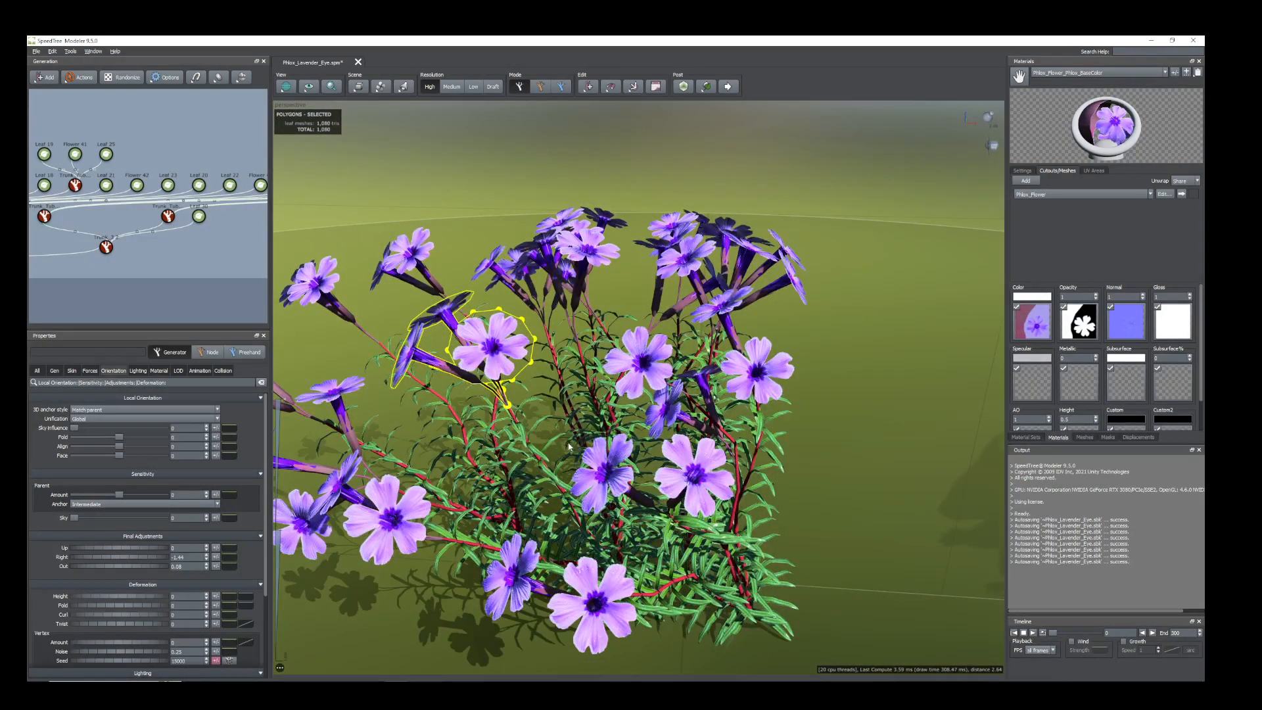
middle_click_drag(568, 443, 781, 452)
Select all generators of the newly bent phlox plant in the generation graph and hide them.
scroll(212, 256, "down", 2)
scroll(212, 256, "down", 4)
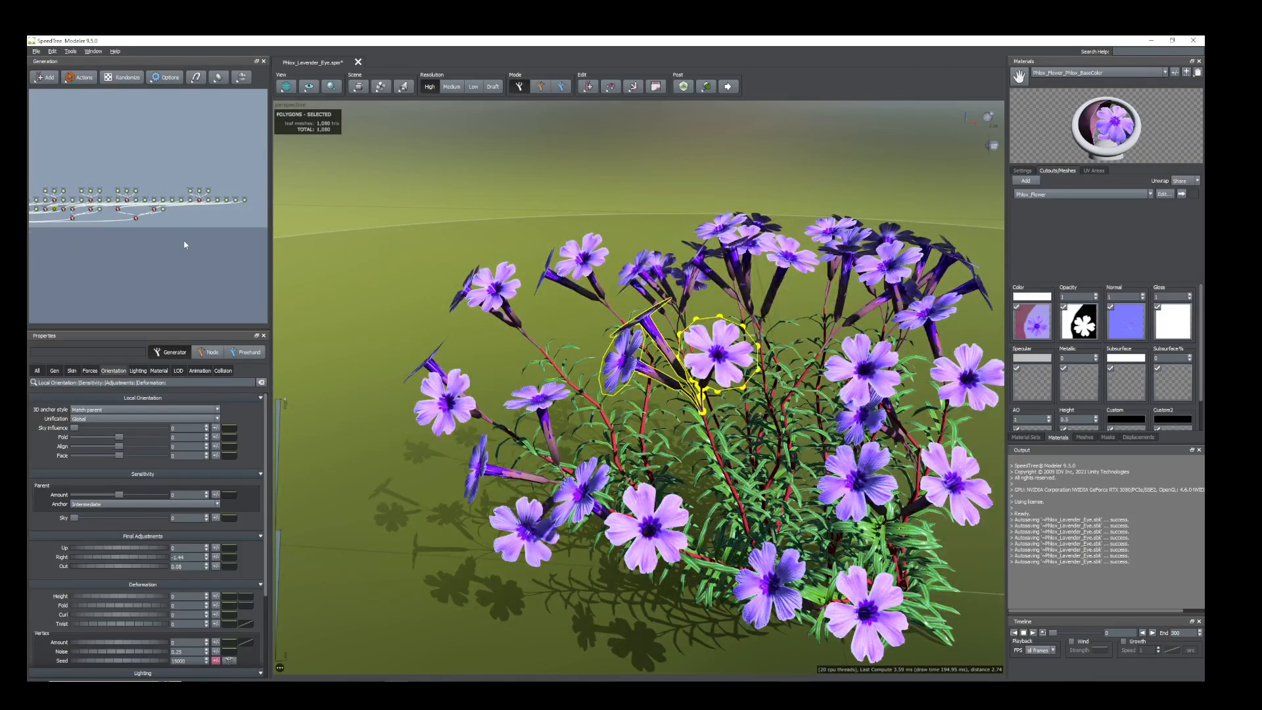
scroll(210, 252, "down", 3)
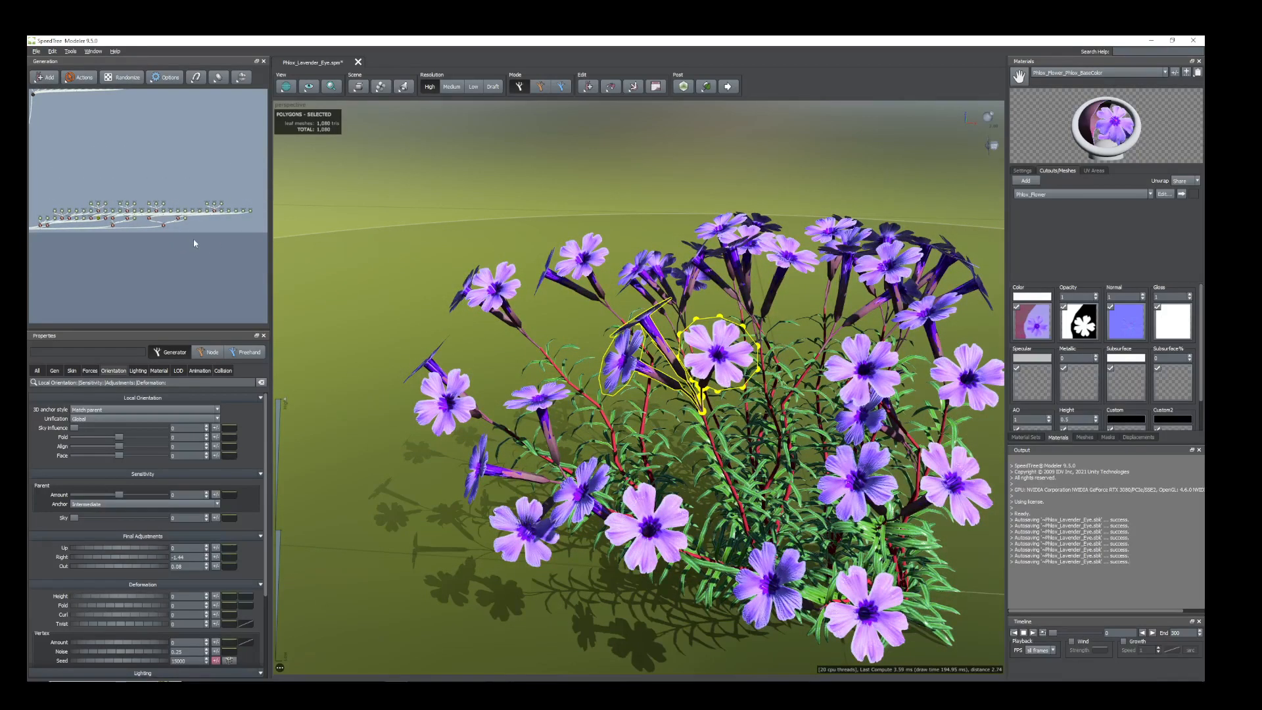
left_click_drag(215, 235, 34, 186)
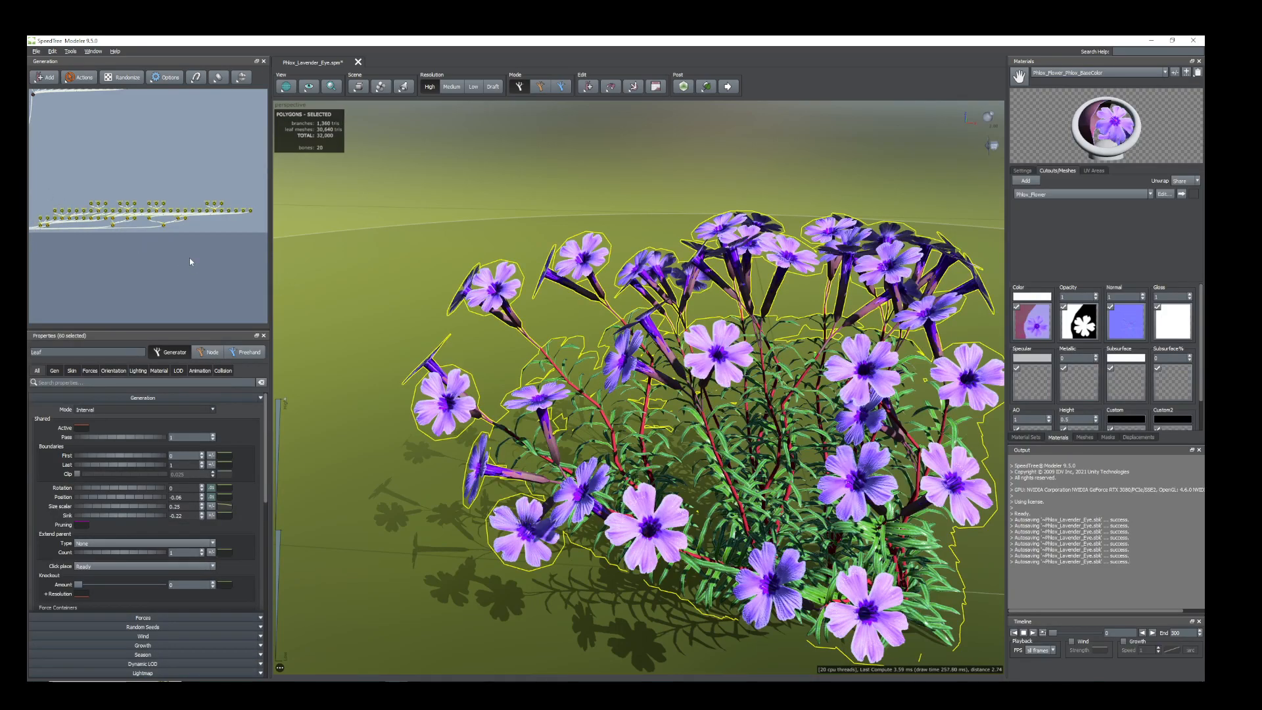
left_click_drag(269, 322, 333, 323)
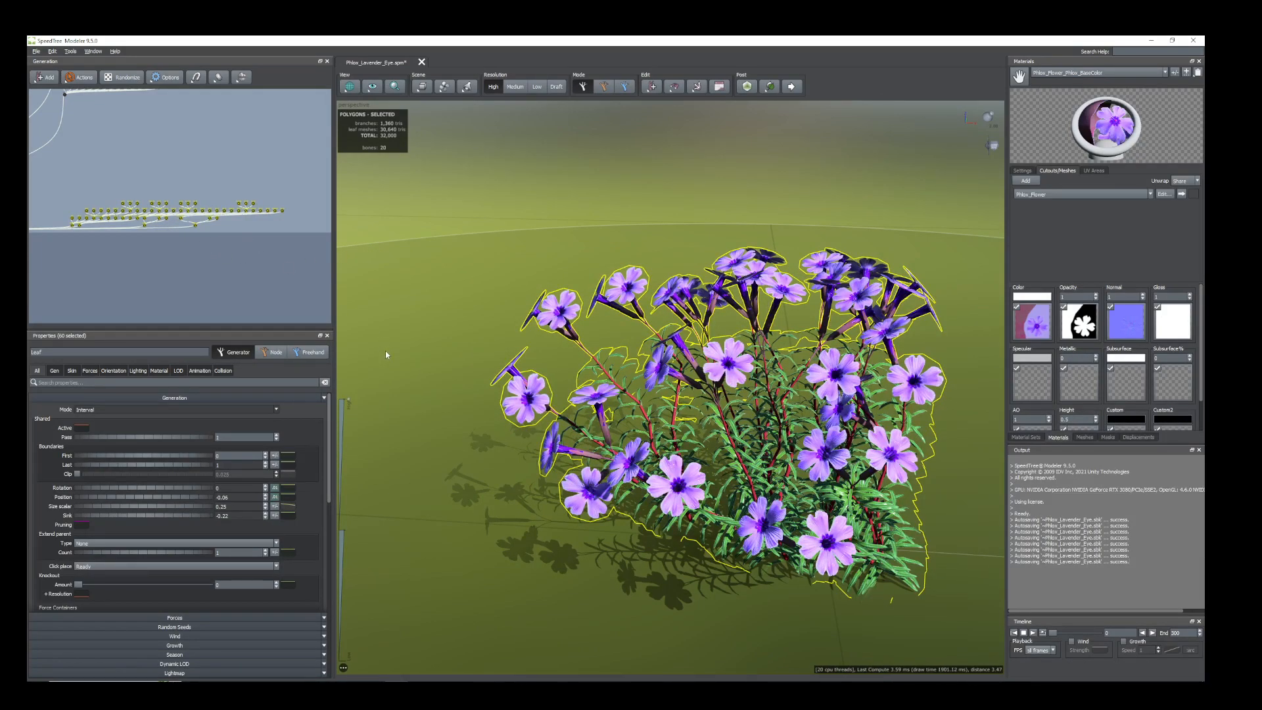
key("h")
Select all generators in the graph's upper clusters, belonging to the other phlox plant, and unhide that plant.
middle_click_drag(174, 237, 234, 376)
scroll(187, 246, "down", 3)
middle_click_drag(191, 247, 247, 238)
scroll(251, 239, "down", 2)
middle_click_drag(137, 194, 149, 197)
scroll(149, 197, "down", 1)
left_click_drag(38, 164, 315, 257)
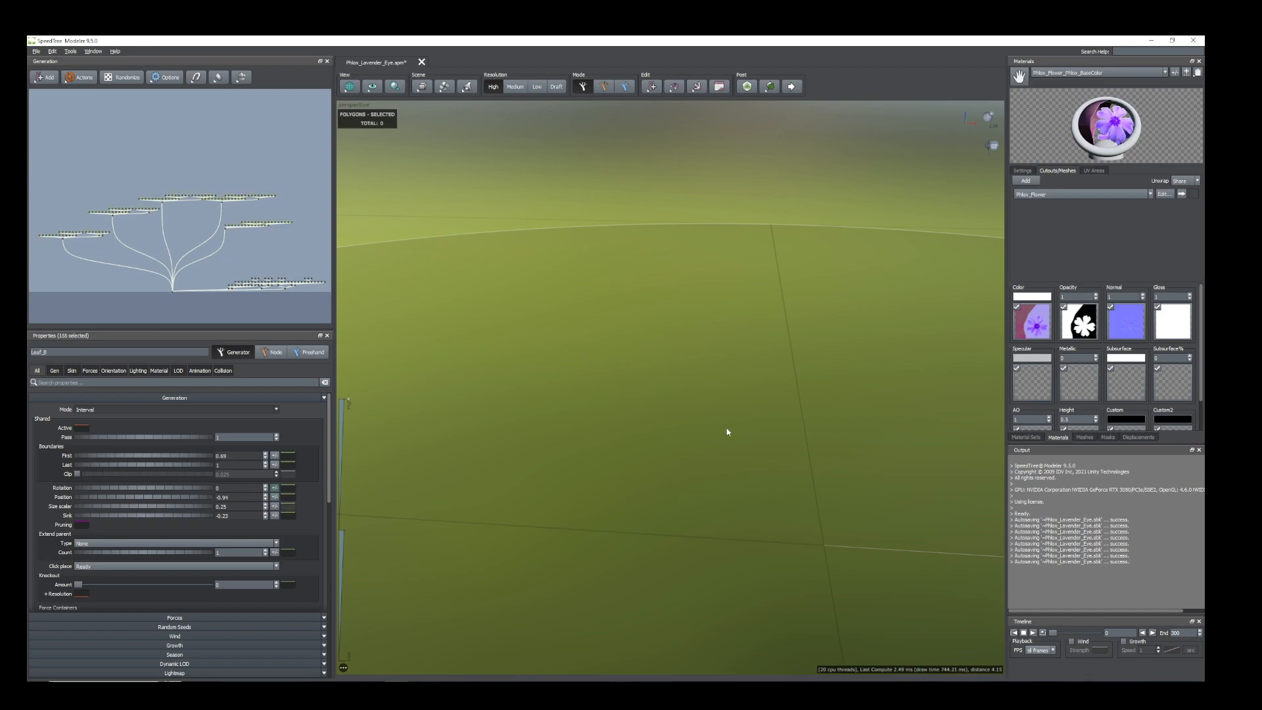
scroll(798, 426, "down", 3)
left_click_drag(795, 388, 673, 524)
scroll(717, 503, "up", 3)
scroll(706, 499, "down", 1)
scroll(668, 524, "down", 1)
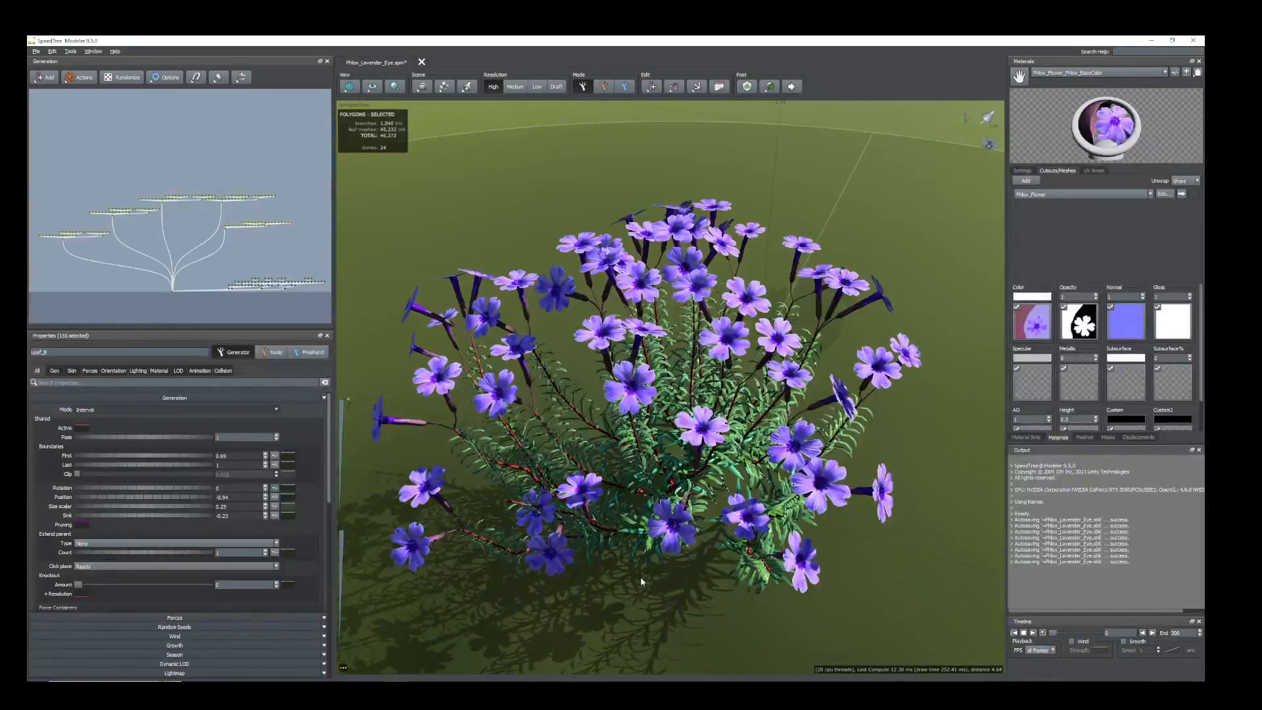